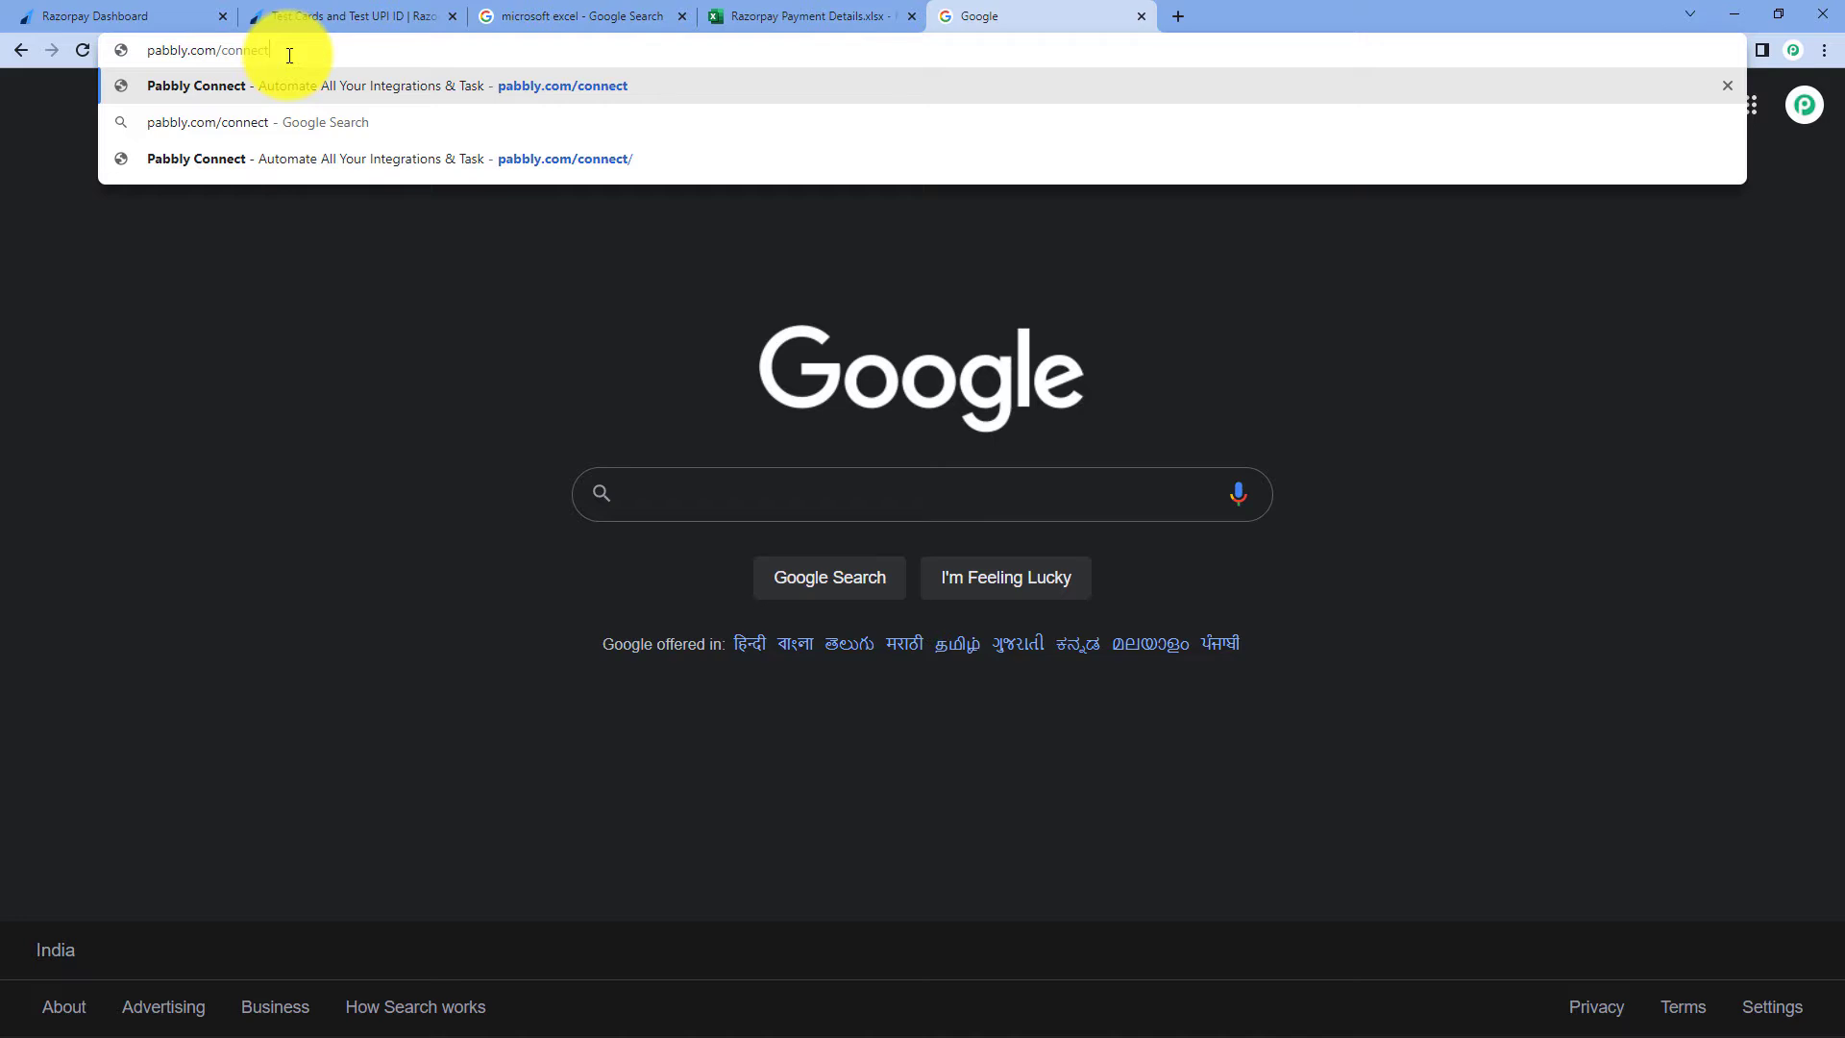
- Load the Pabbly Connect website, sign in, and open the Pabbly Connect dashboard
key("Return")
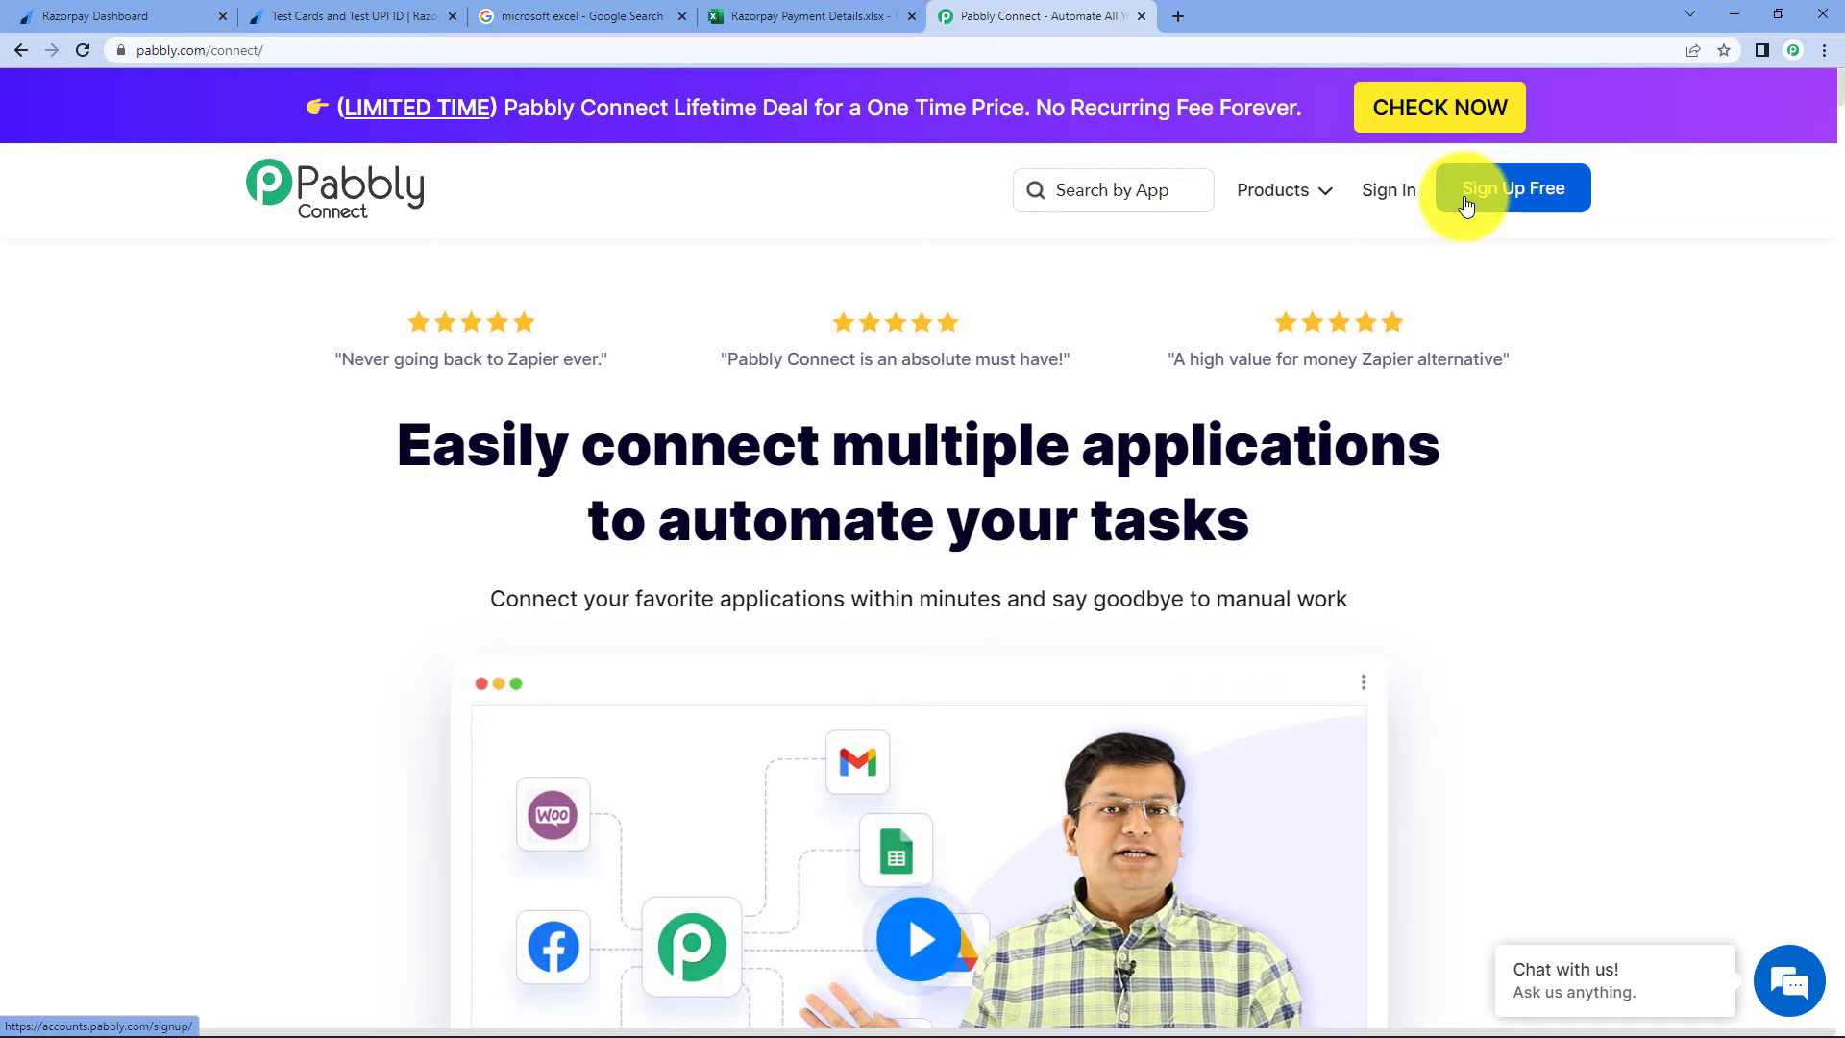
left_click(1392, 190)
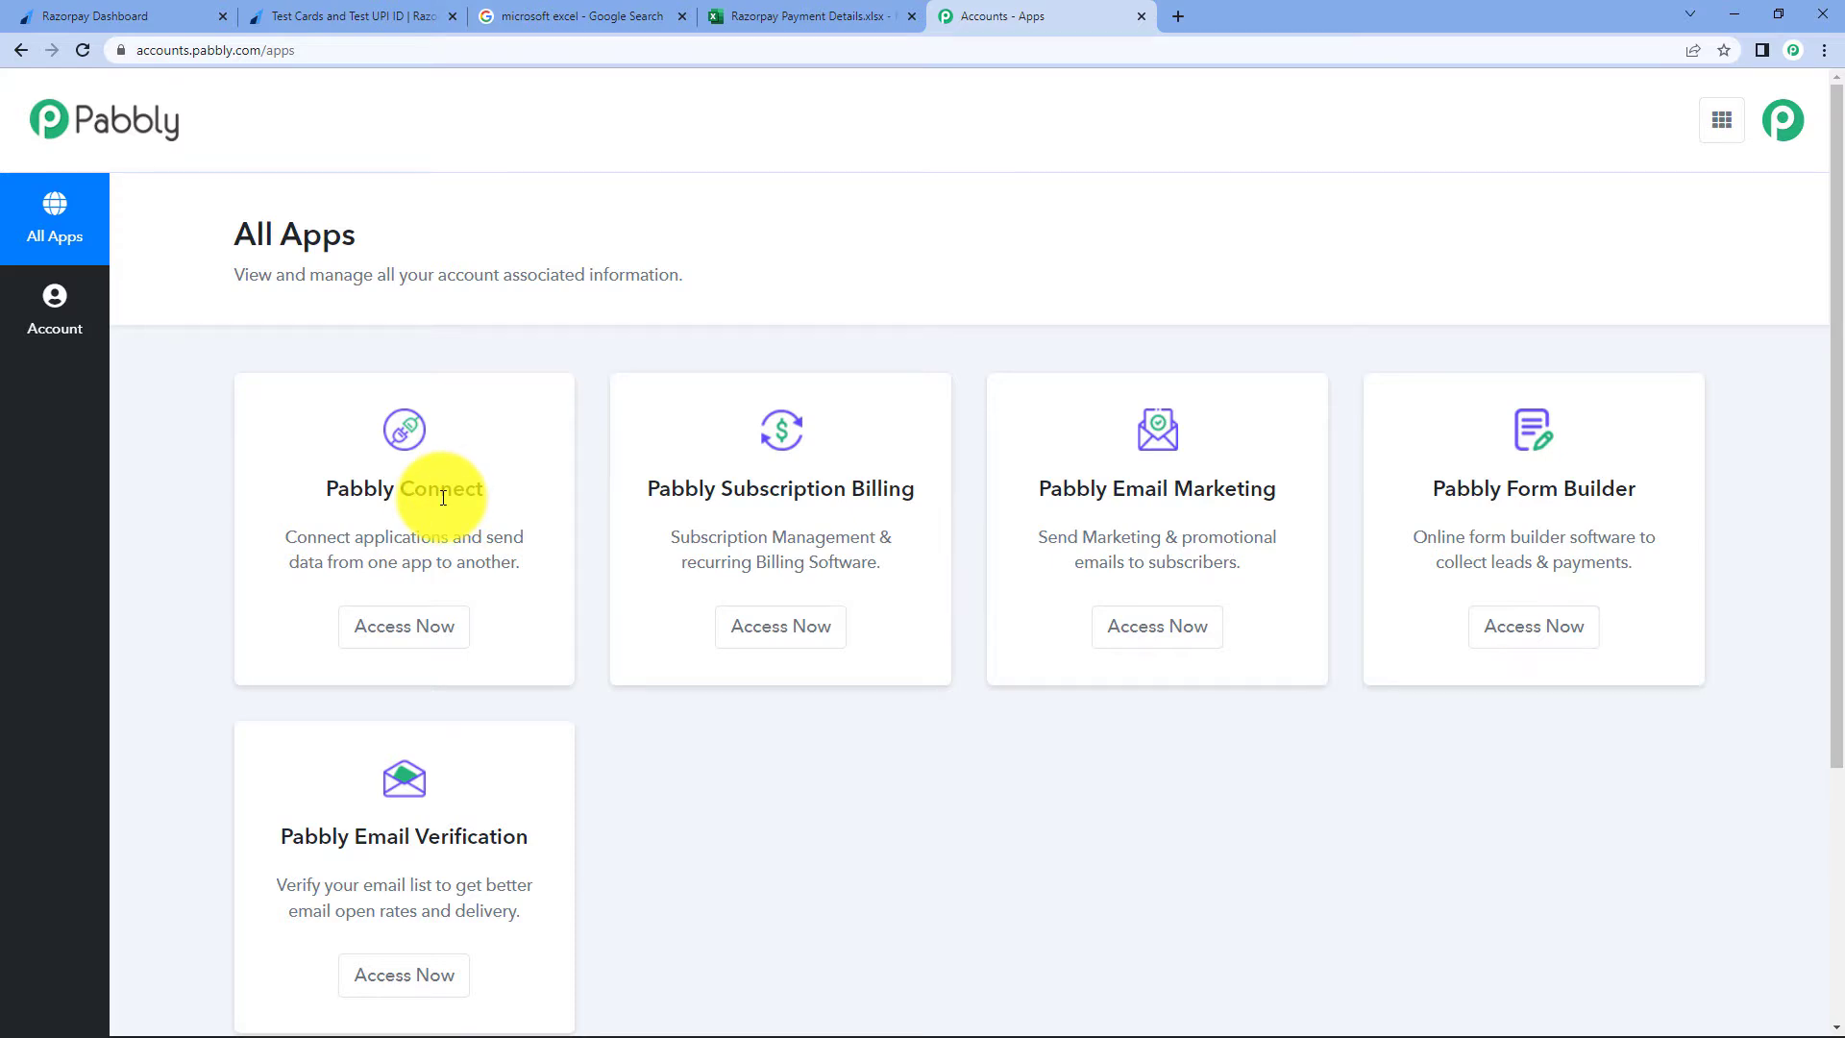
left_click(427, 629)
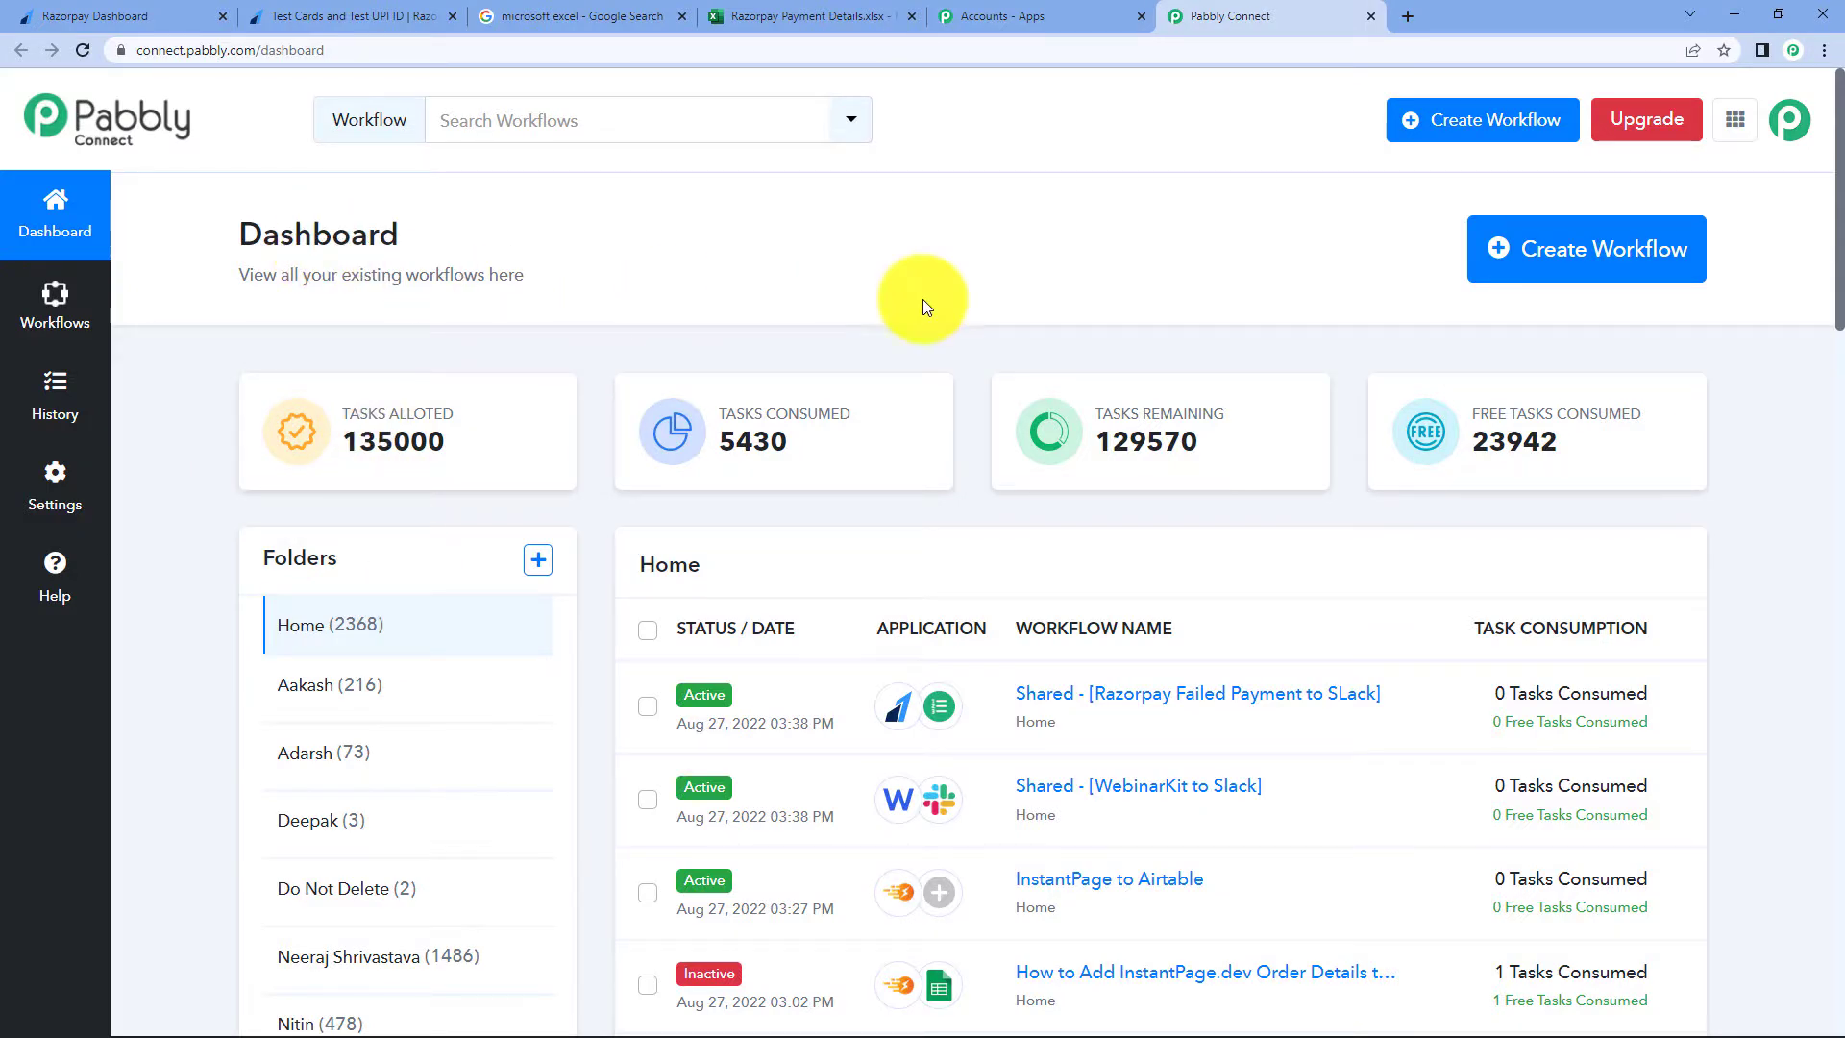
- Create a workflow named 'Add Razorpay Payment Details to MS Excel' and collapse its trigger chooser
left_click(1573, 277)
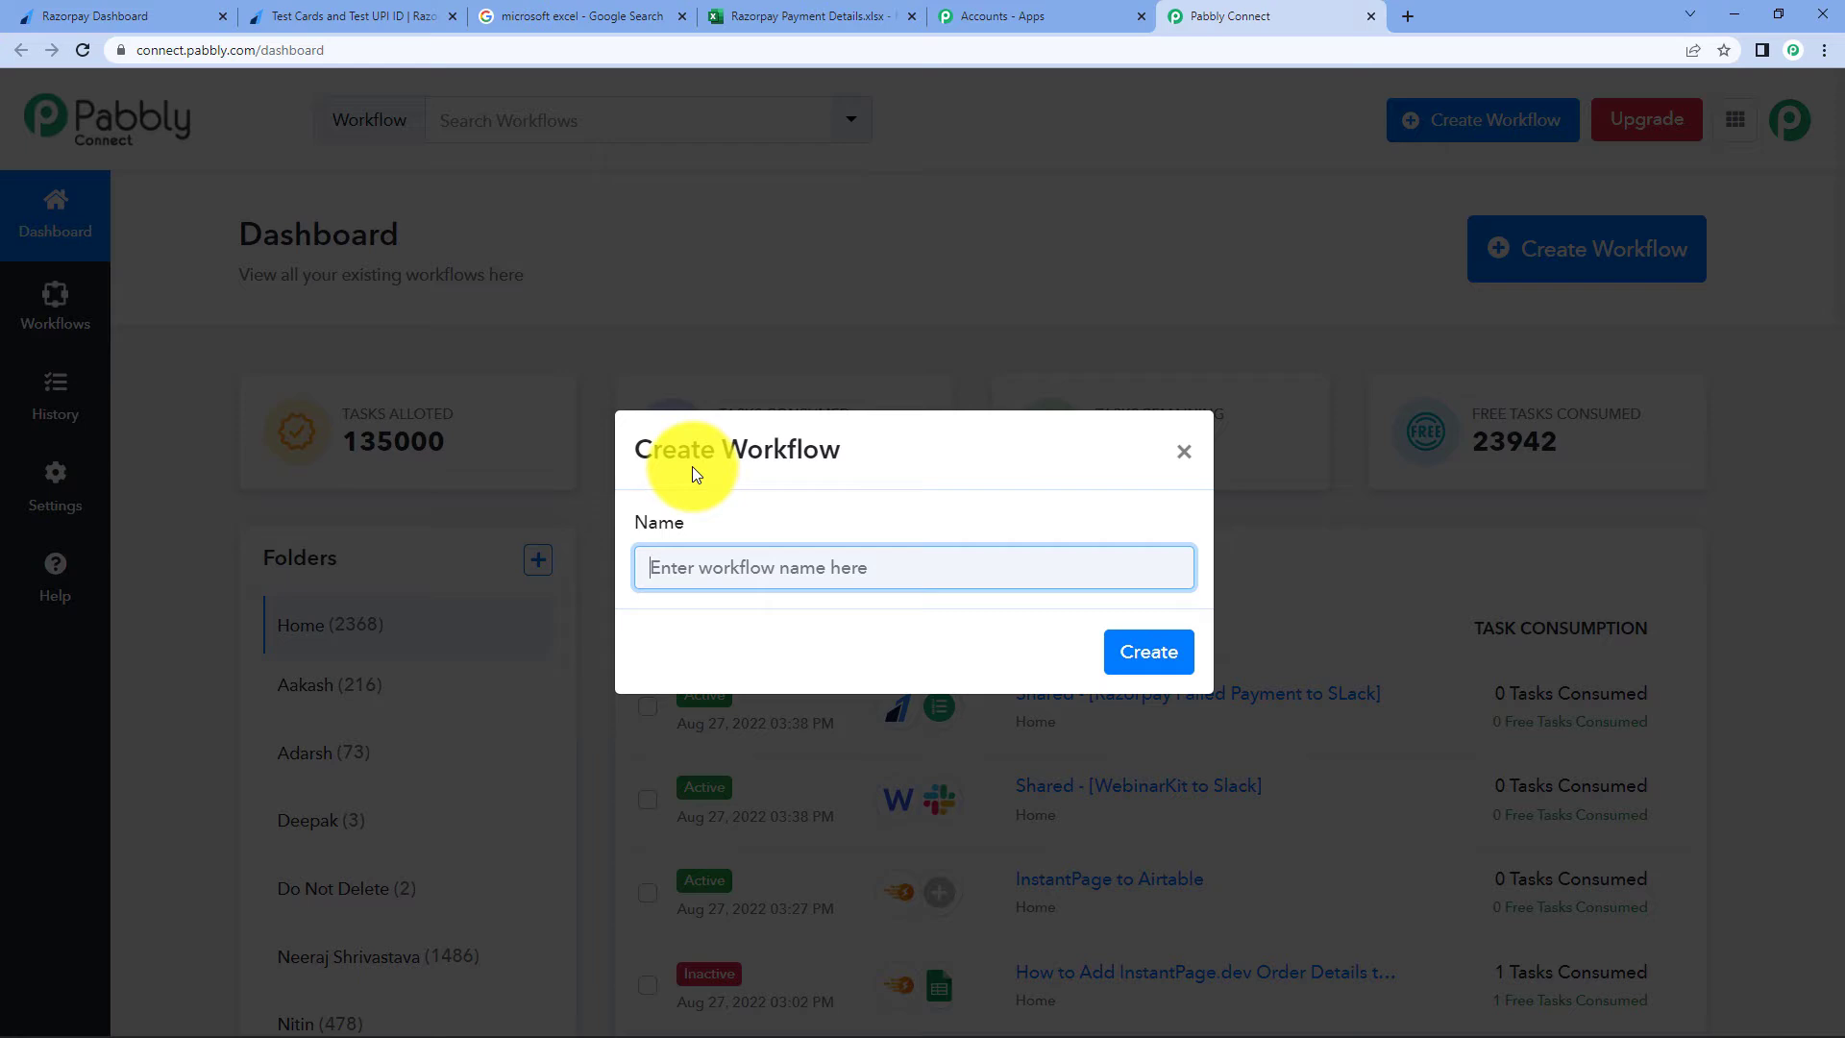
type("Add Razorpay Payment Details to MS Excel")
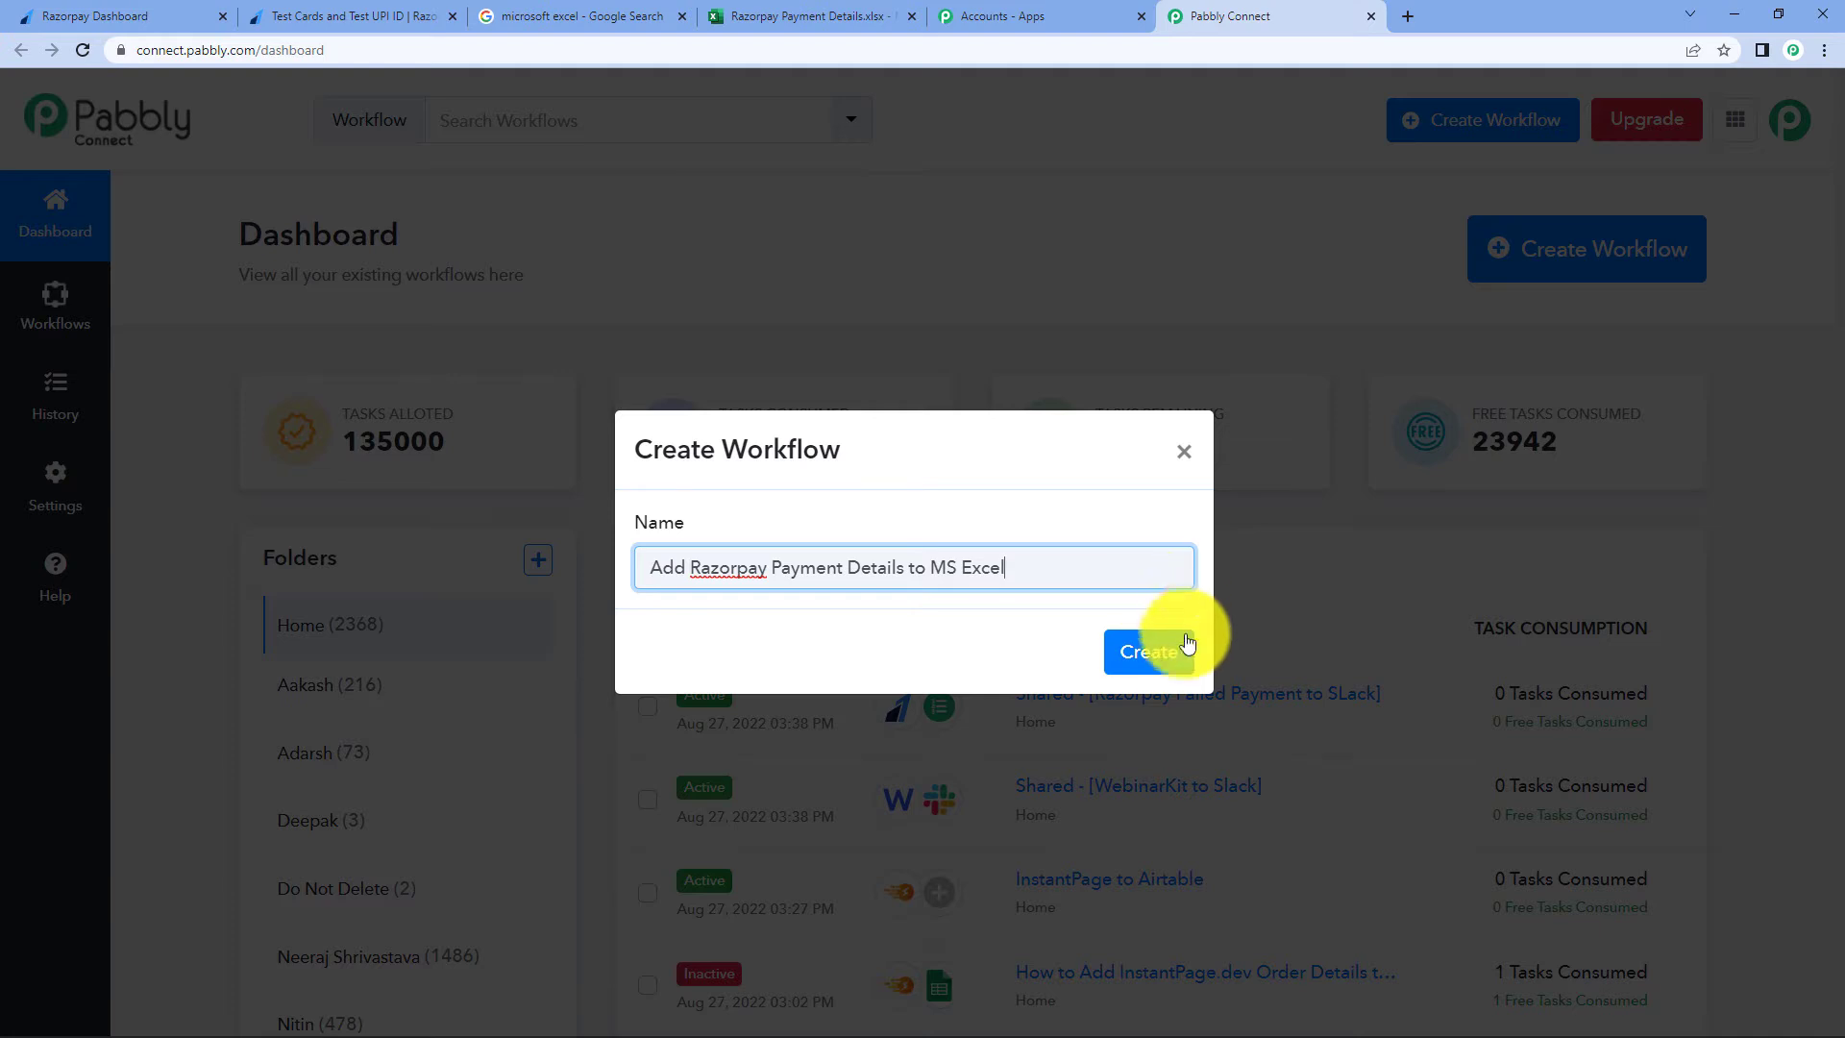
left_click(1152, 652)
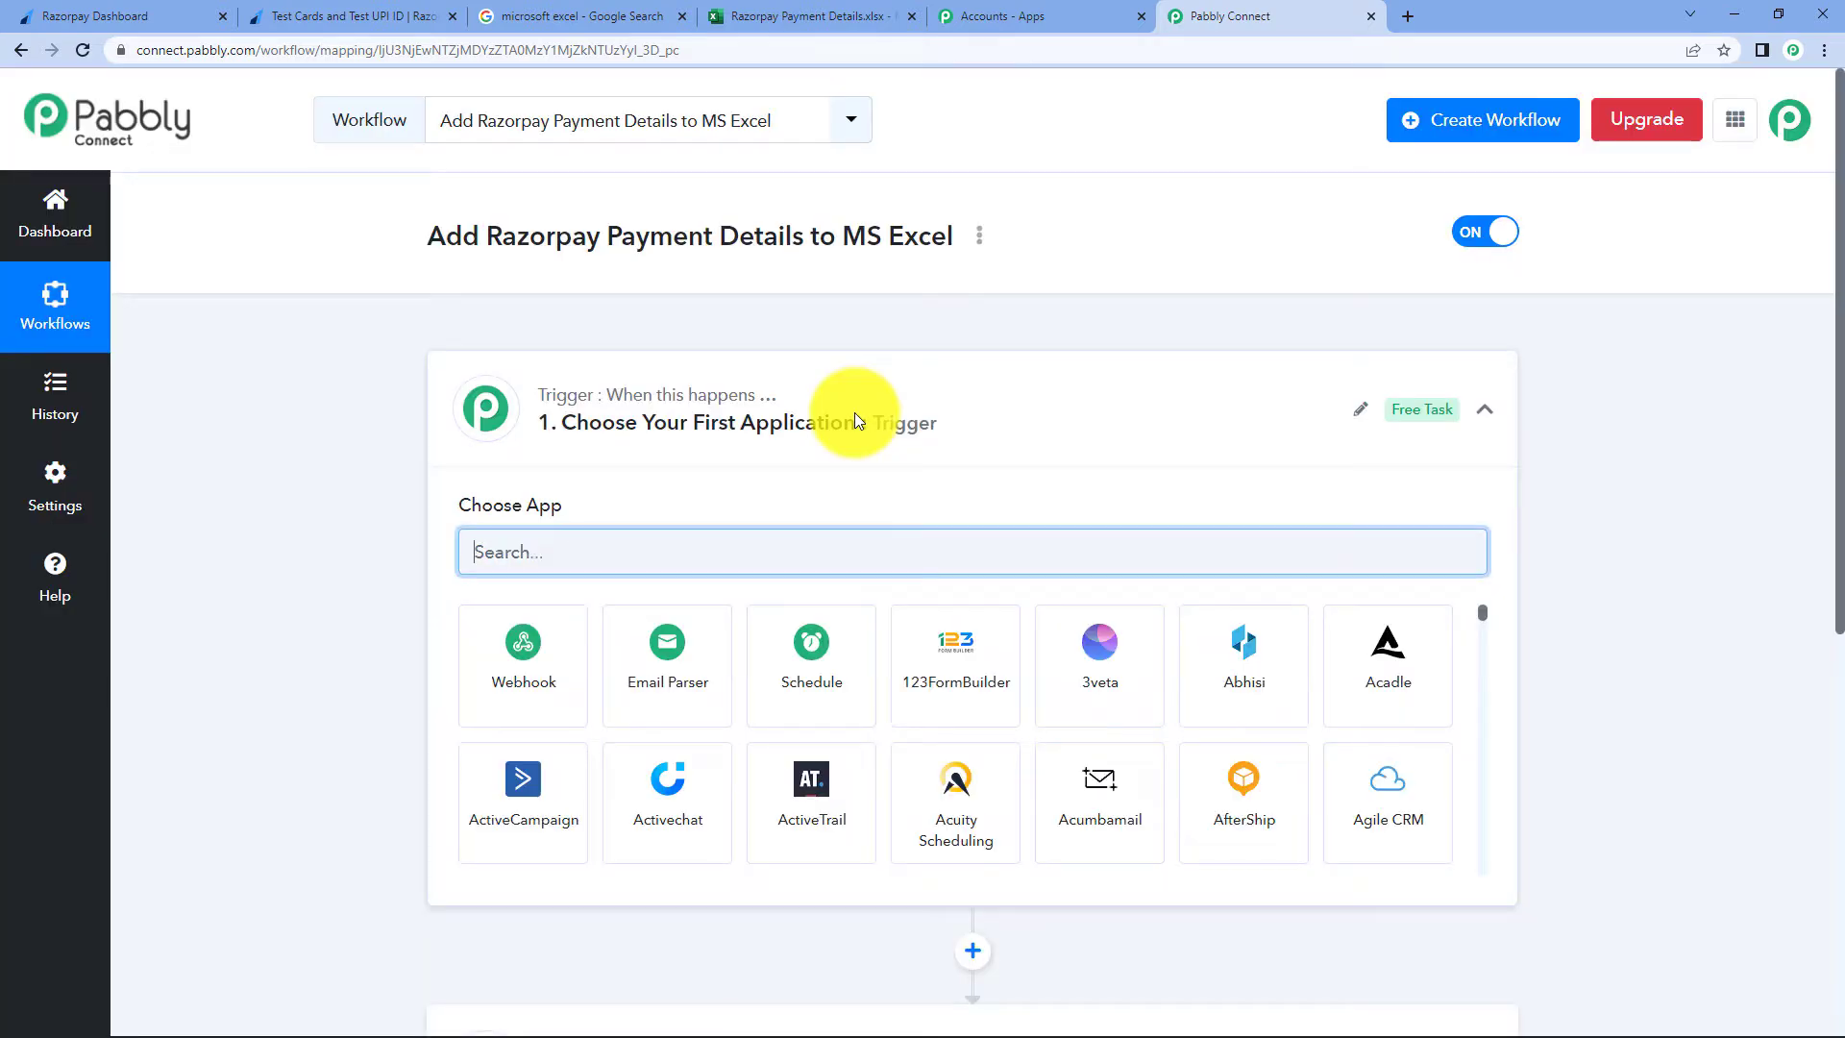
left_click(855, 412)
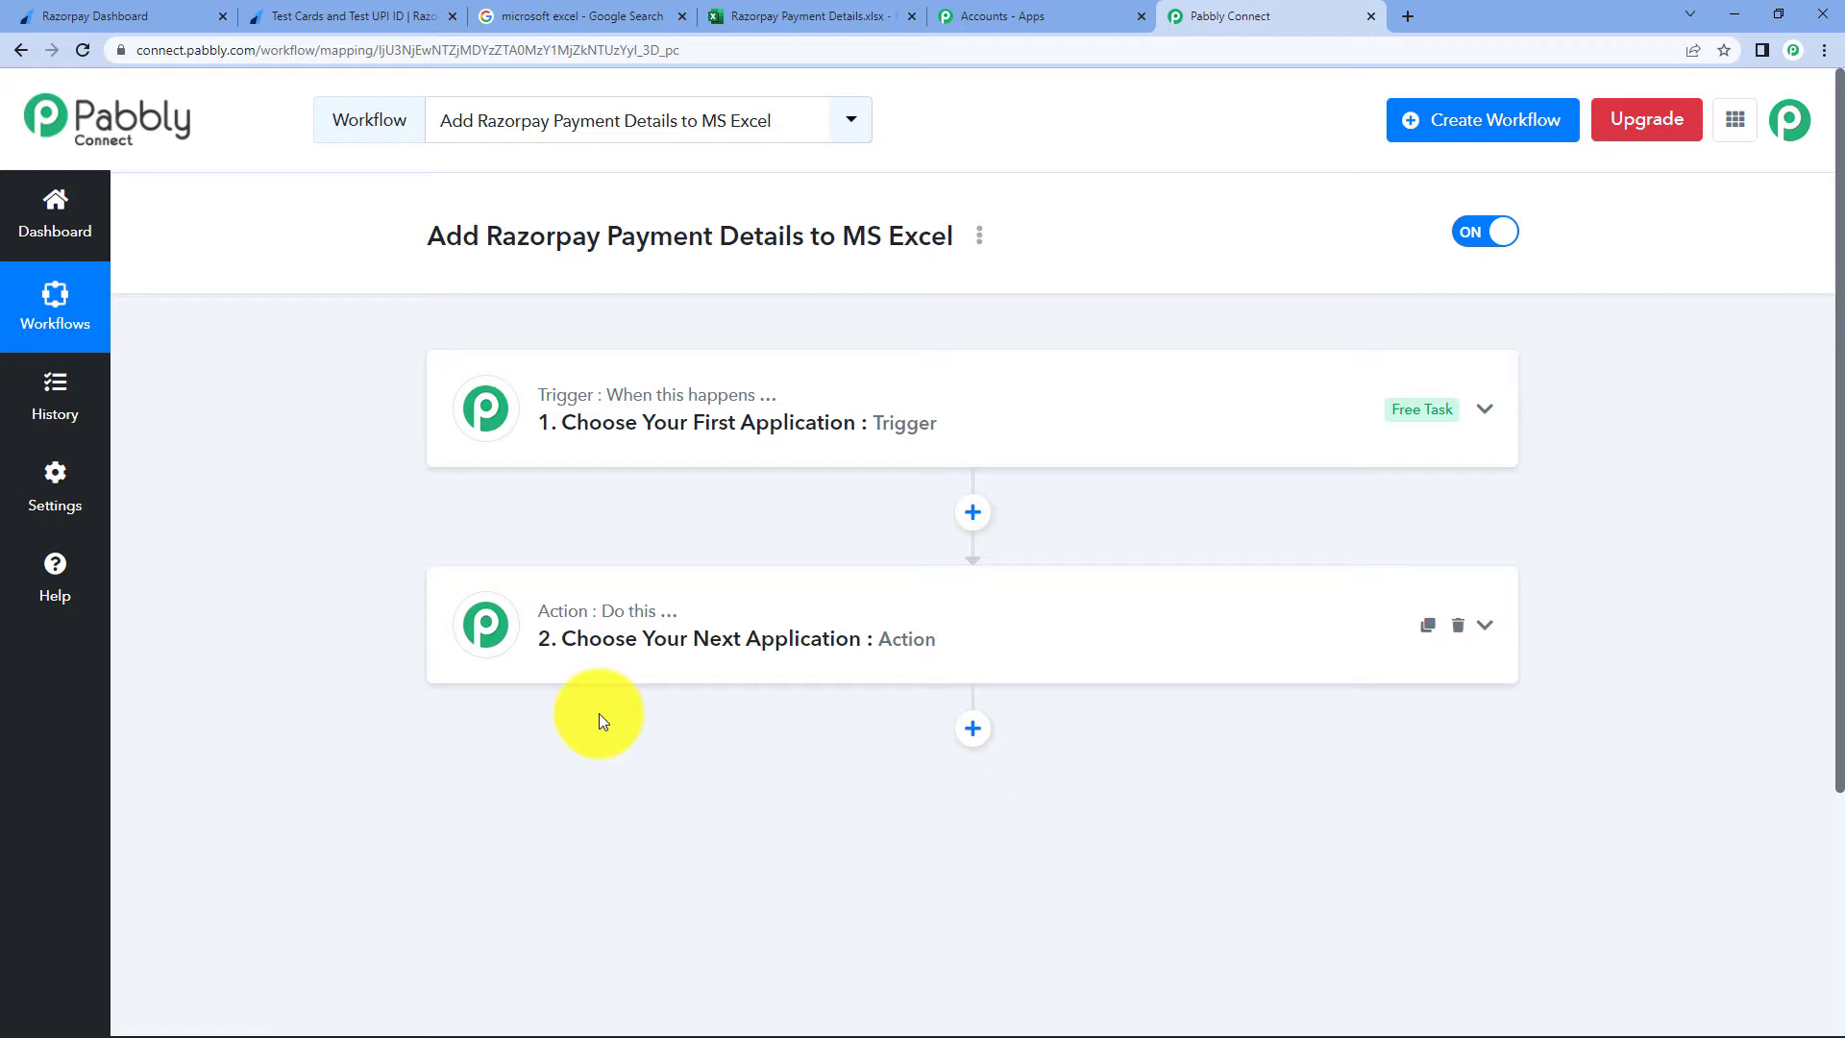
- Search 'razo' in the trigger step and choose Razorpay as the trigger app
left_click(589, 395)
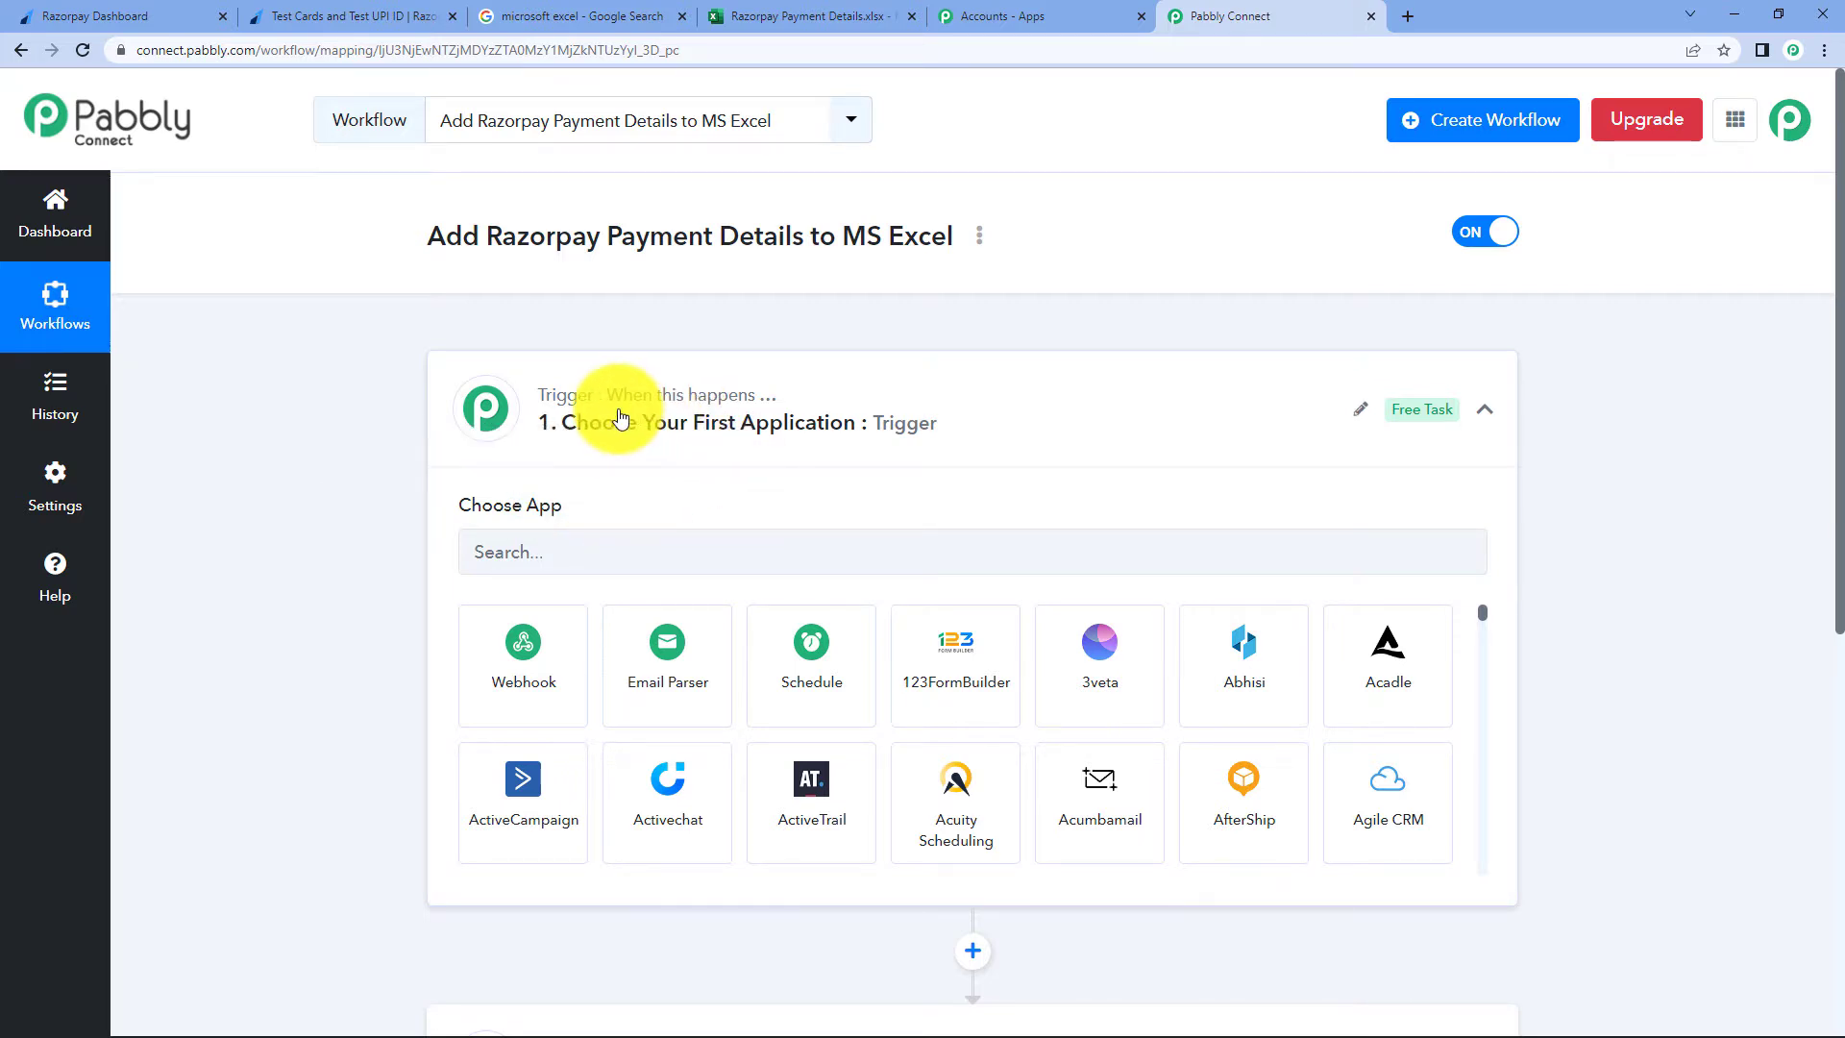
scroll(712, 423, "down", 3)
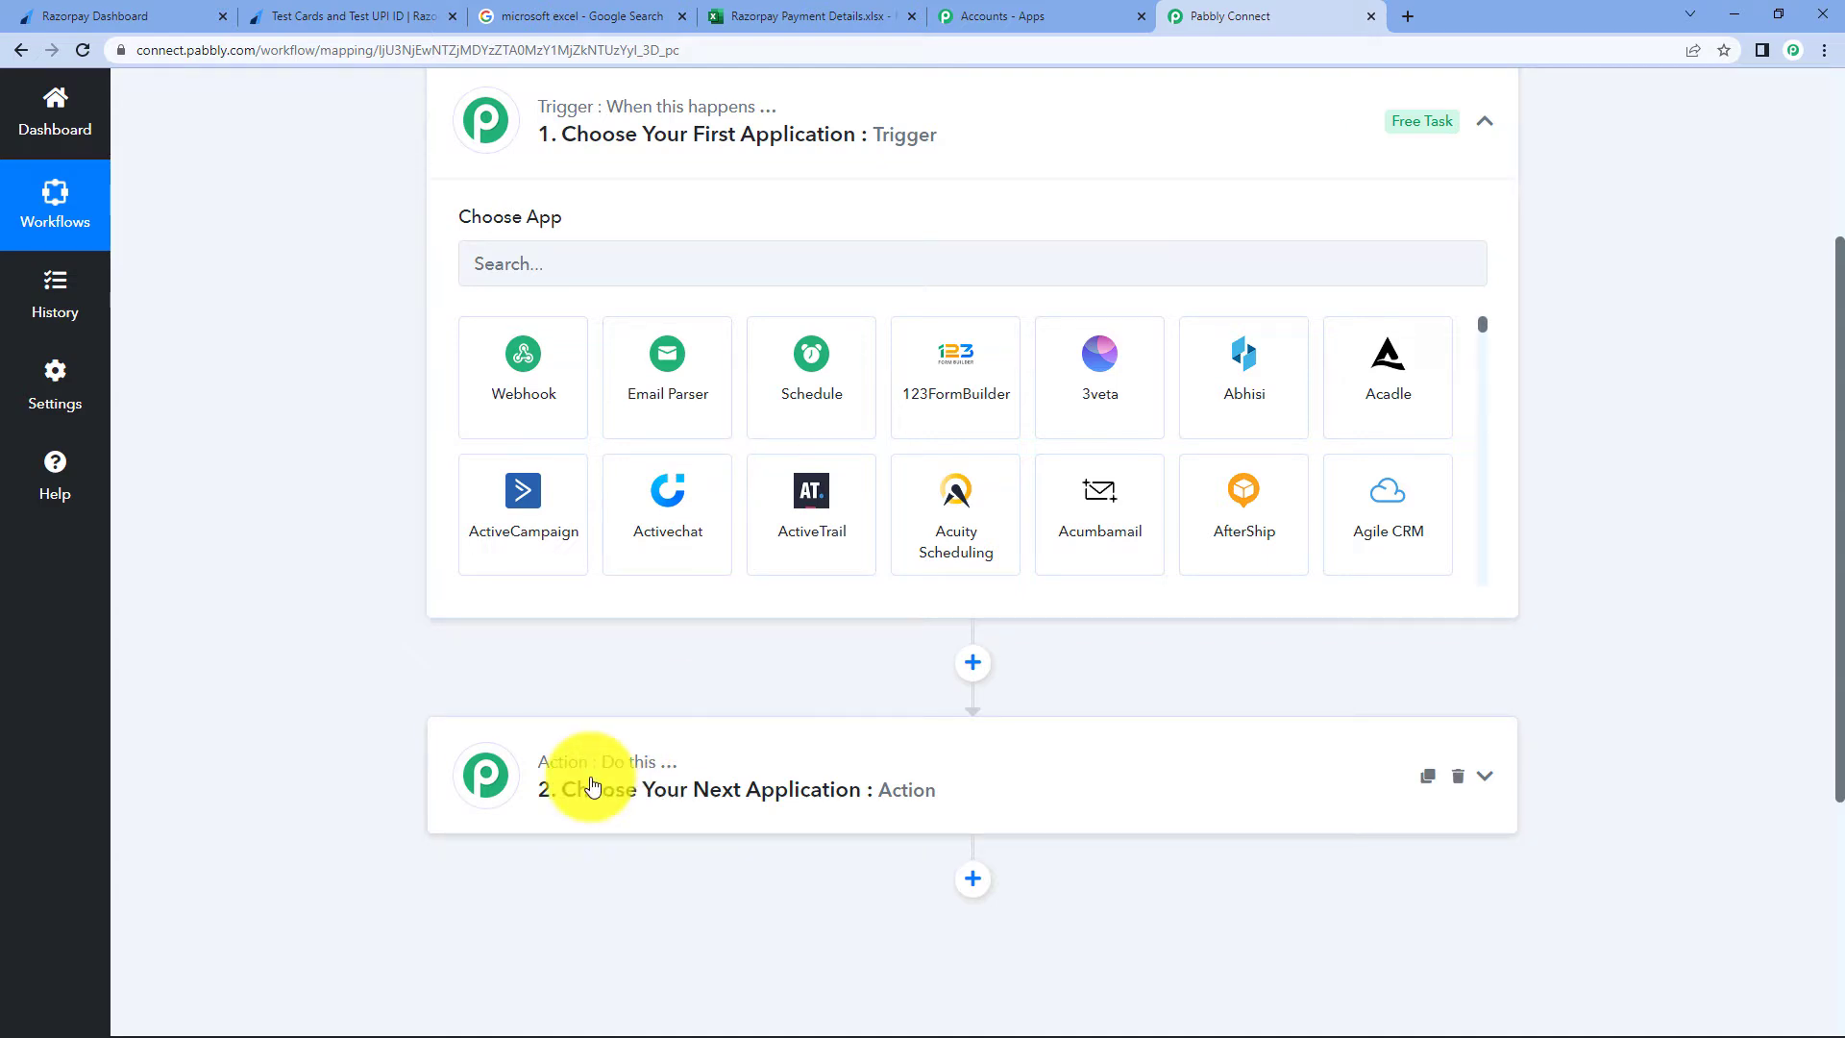
scroll(647, 746, "up", 3)
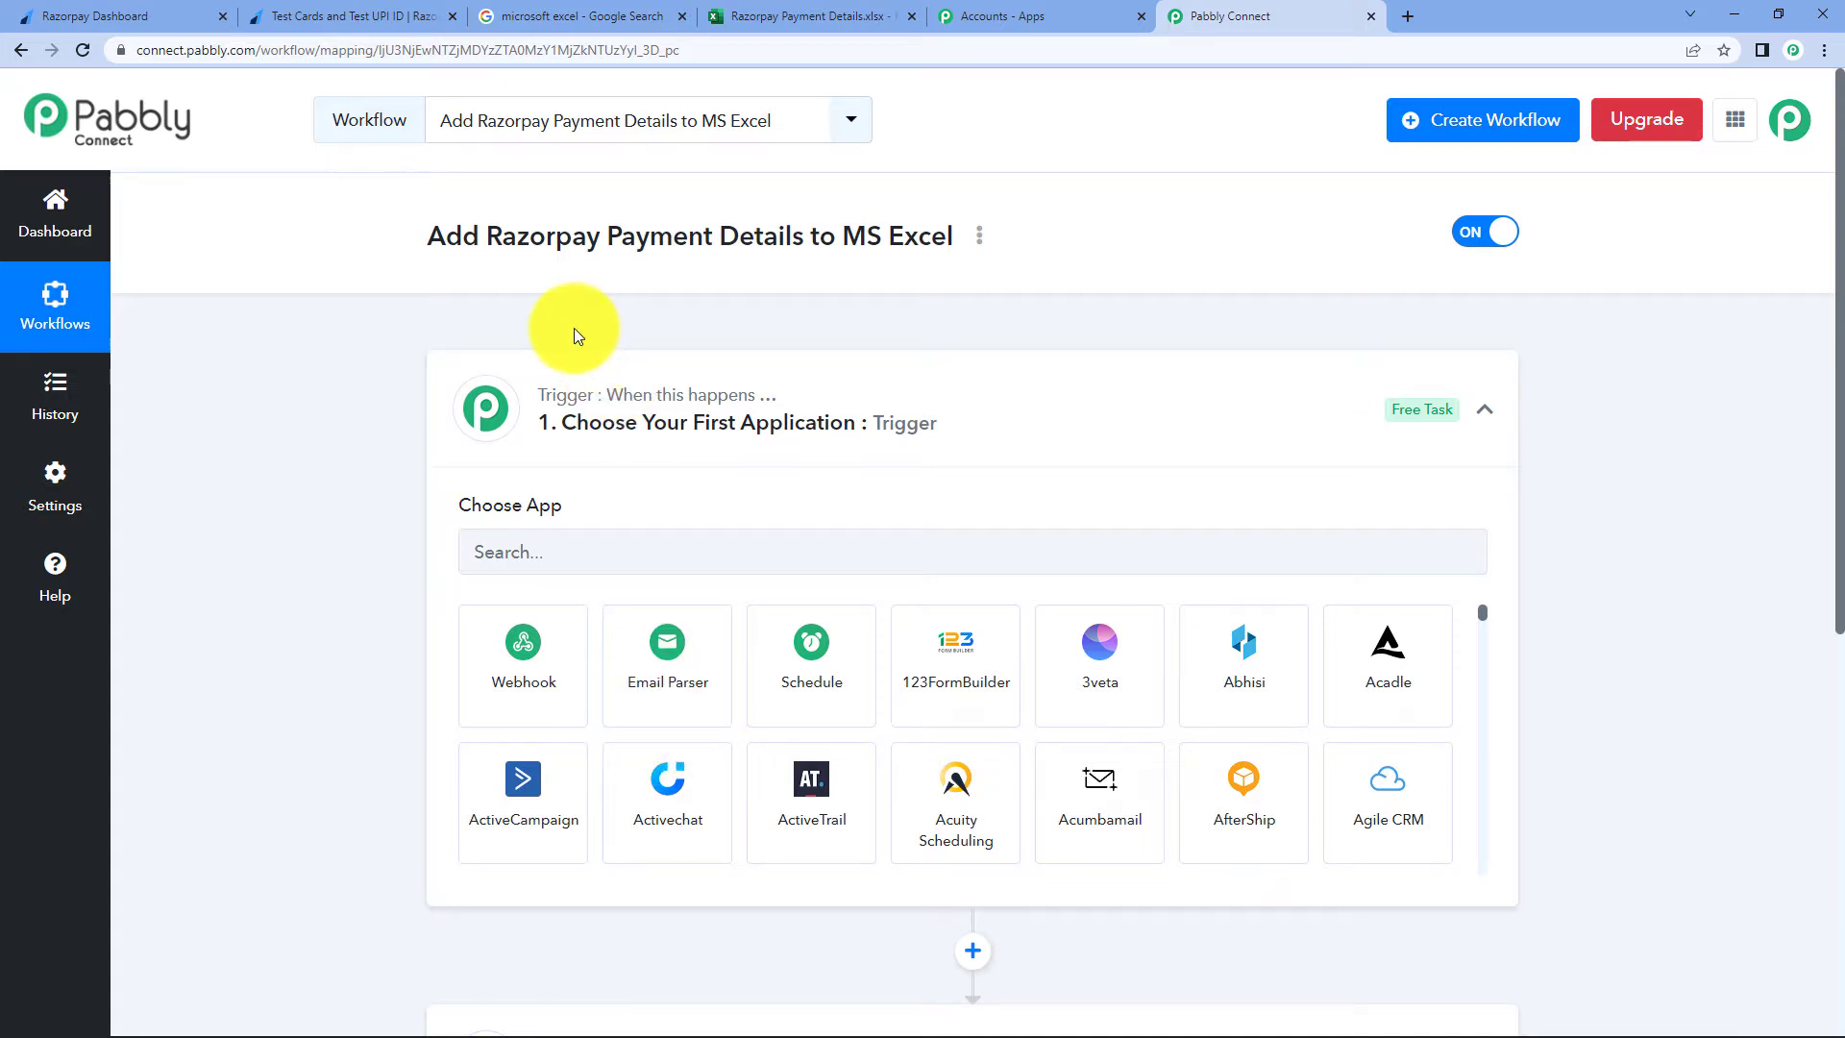
left_click(617, 535)
type("razo")
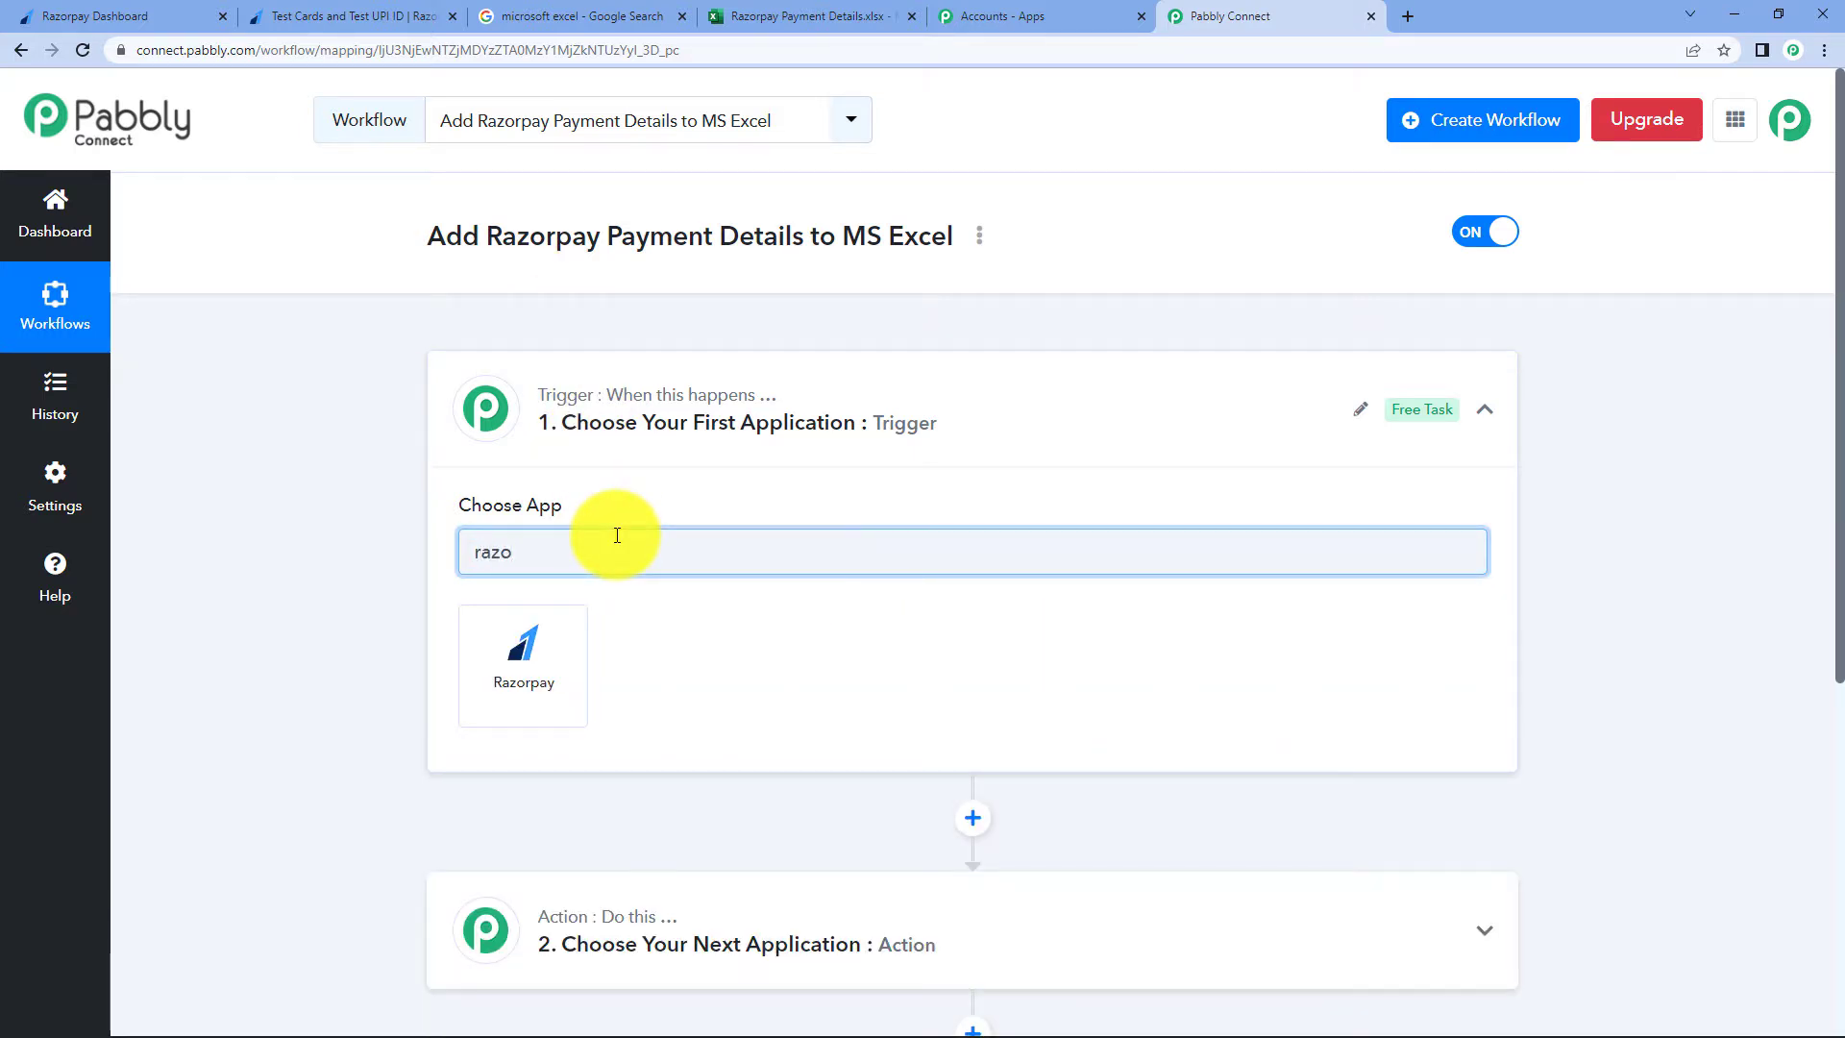
left_click(480, 651)
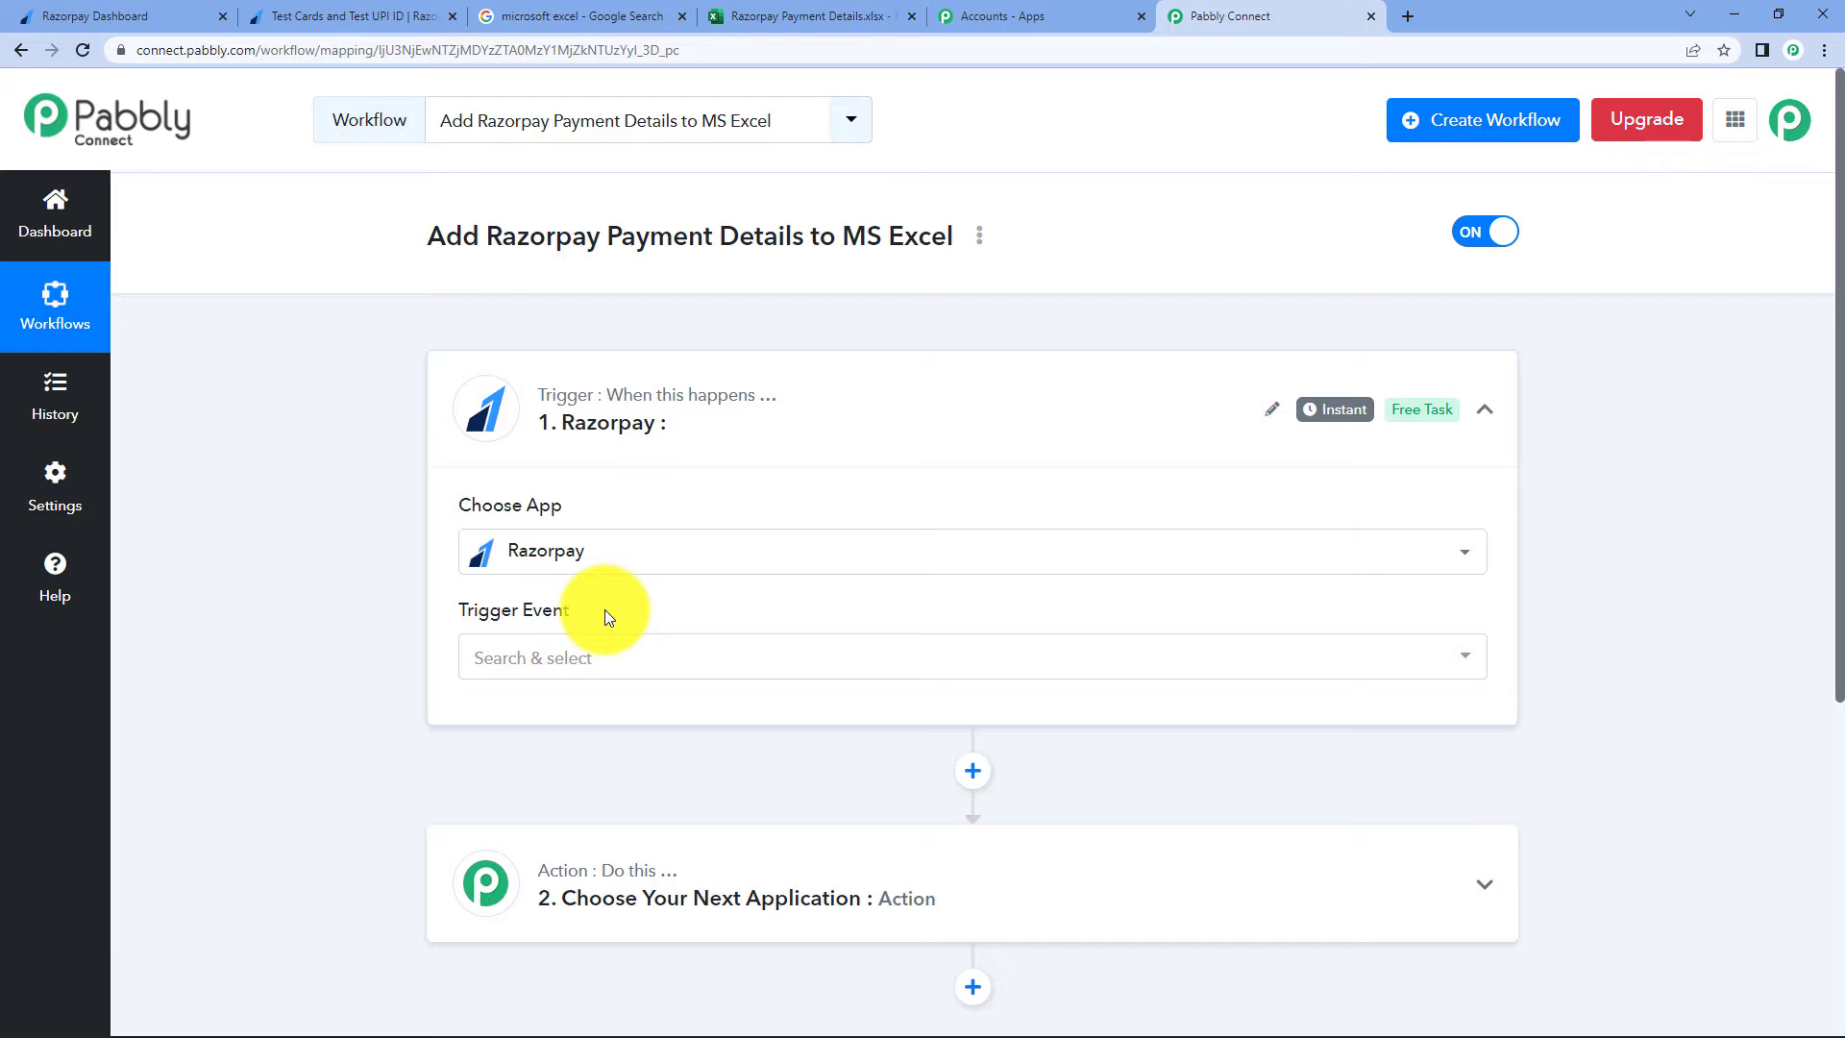
- Set the Razorpay trigger event to Payment Captured, copy its webhook URL, and open Razorpay's Webhooks page
left_click(638, 679)
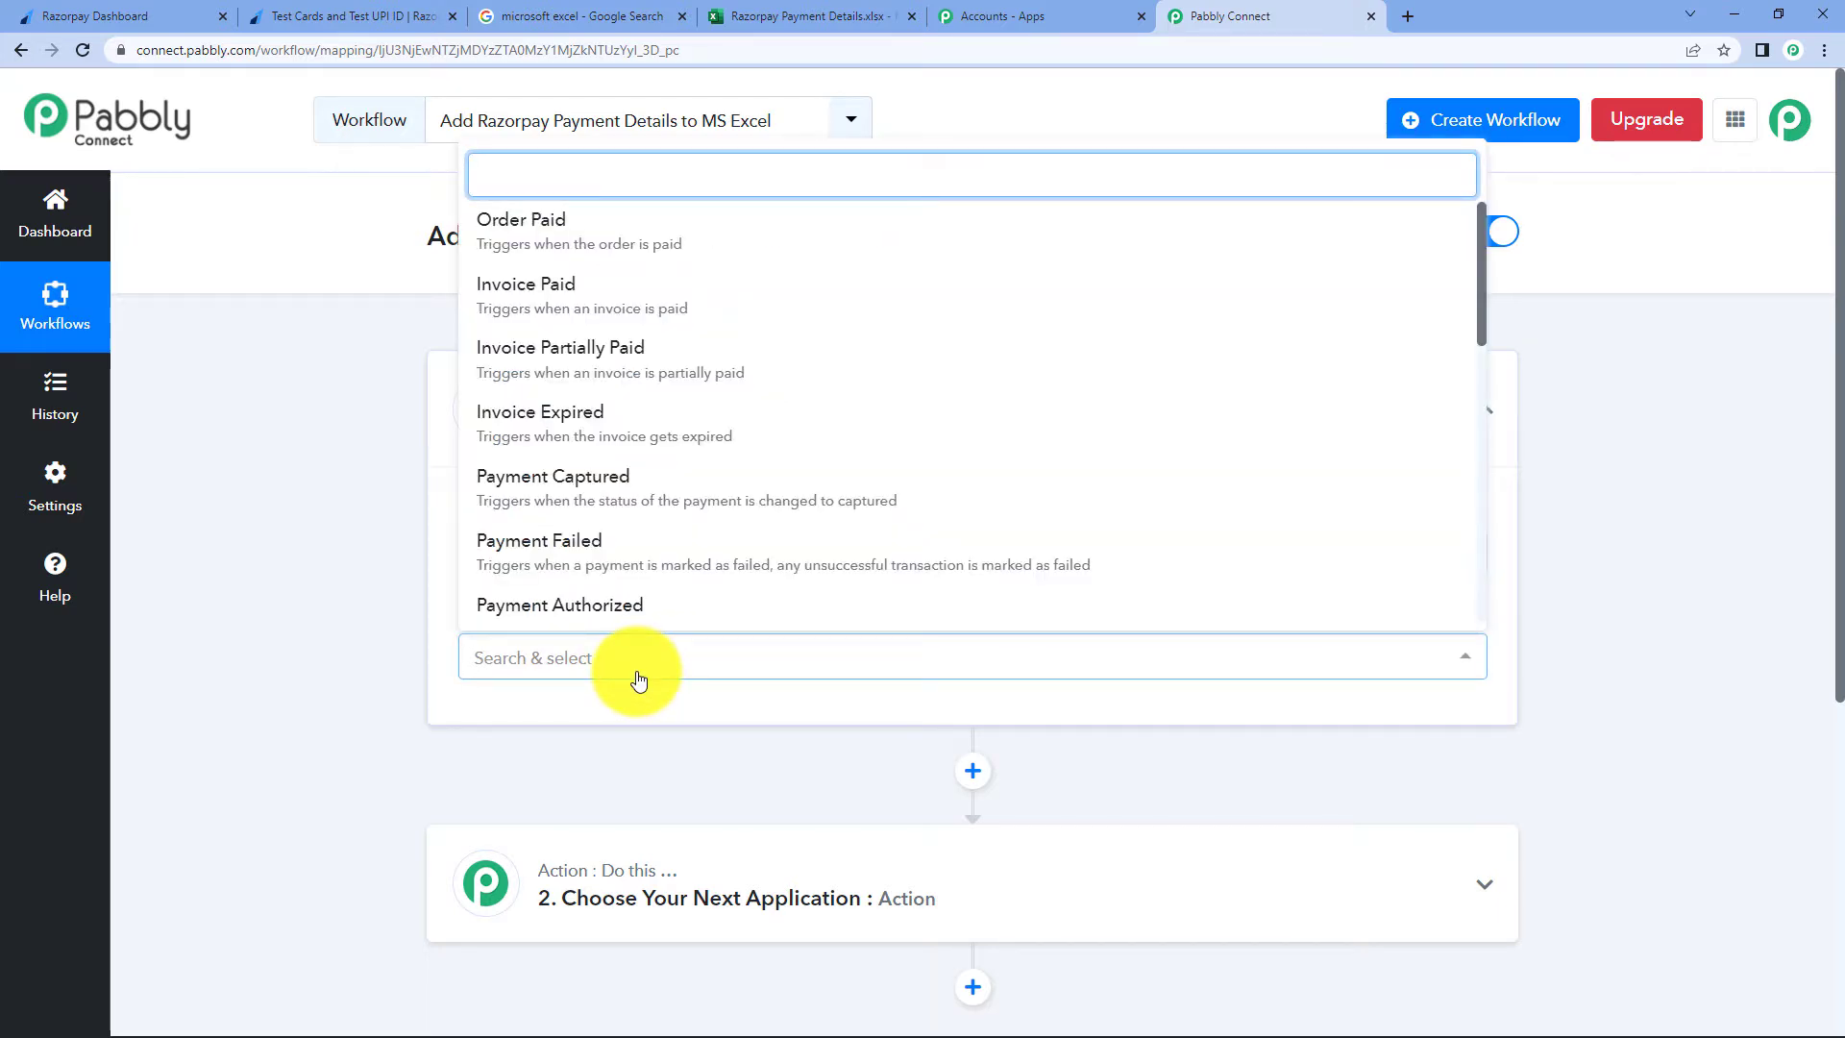
left_click(555, 487)
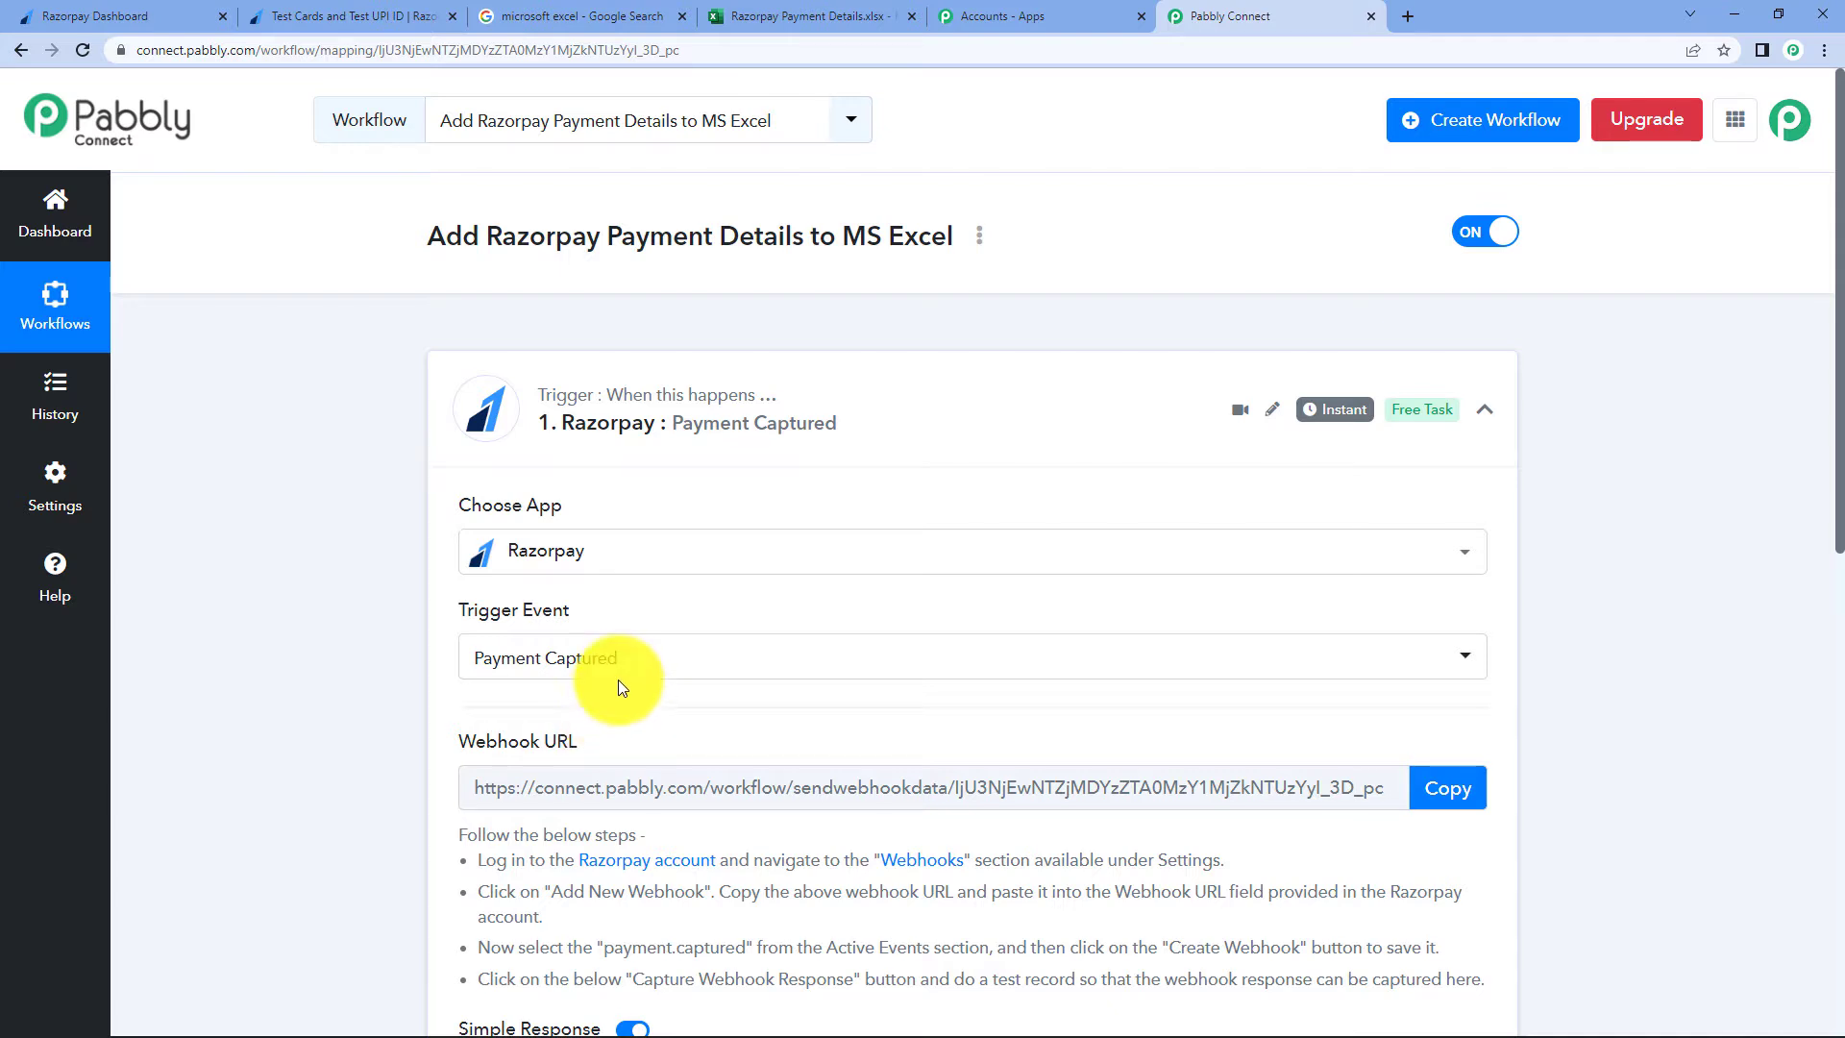
scroll(619, 678, "down", 1)
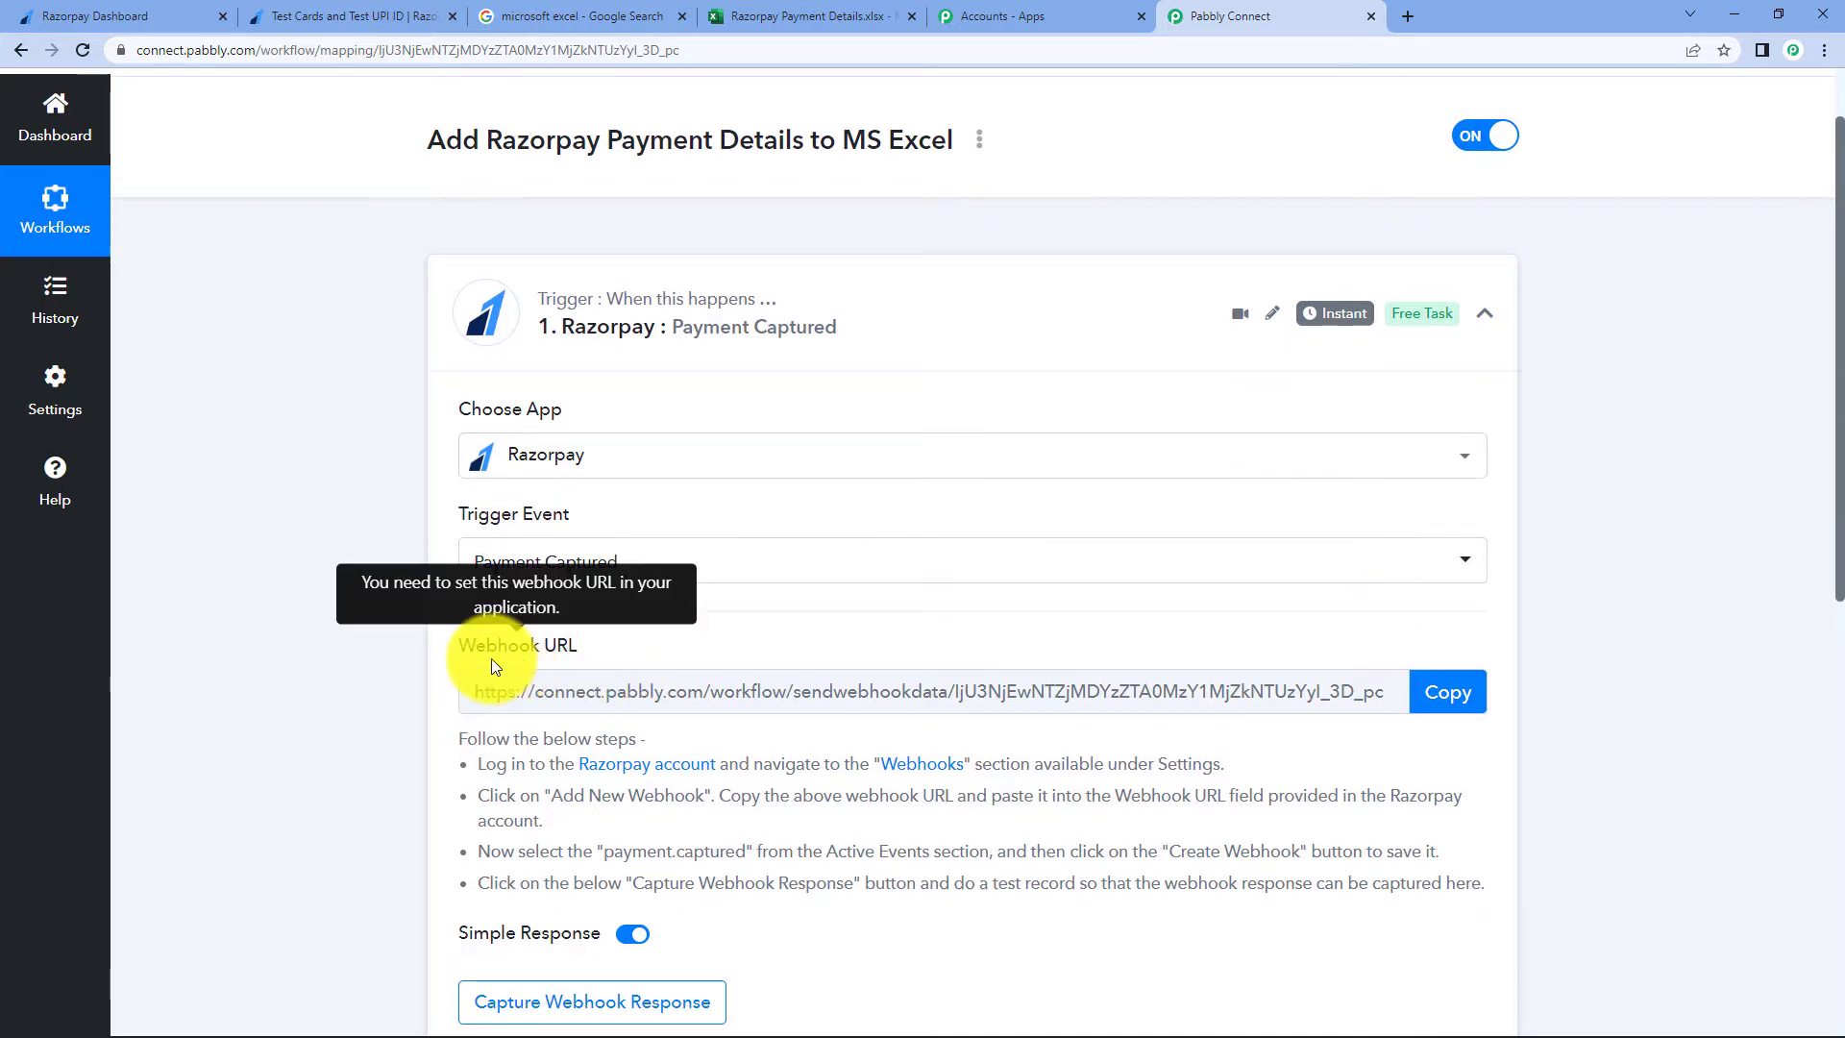
left_click(1468, 698)
key("ctrl+c")
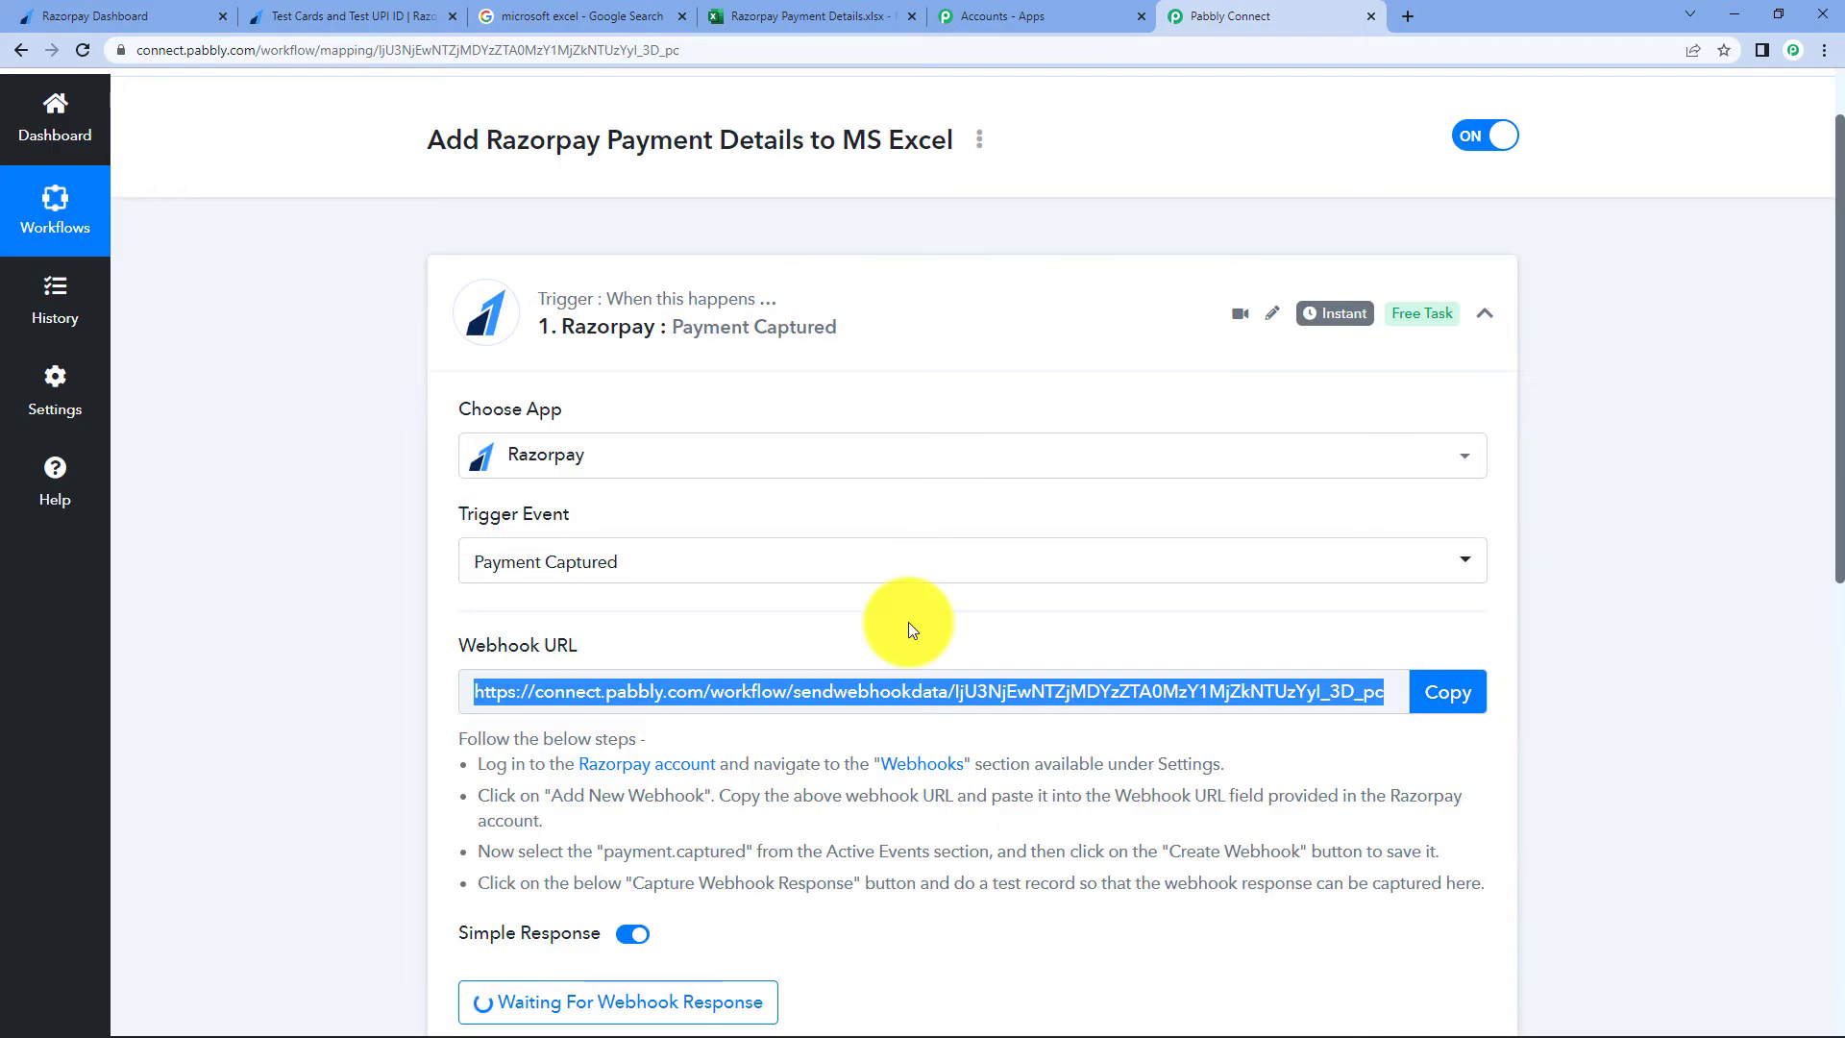
left_click(935, 775)
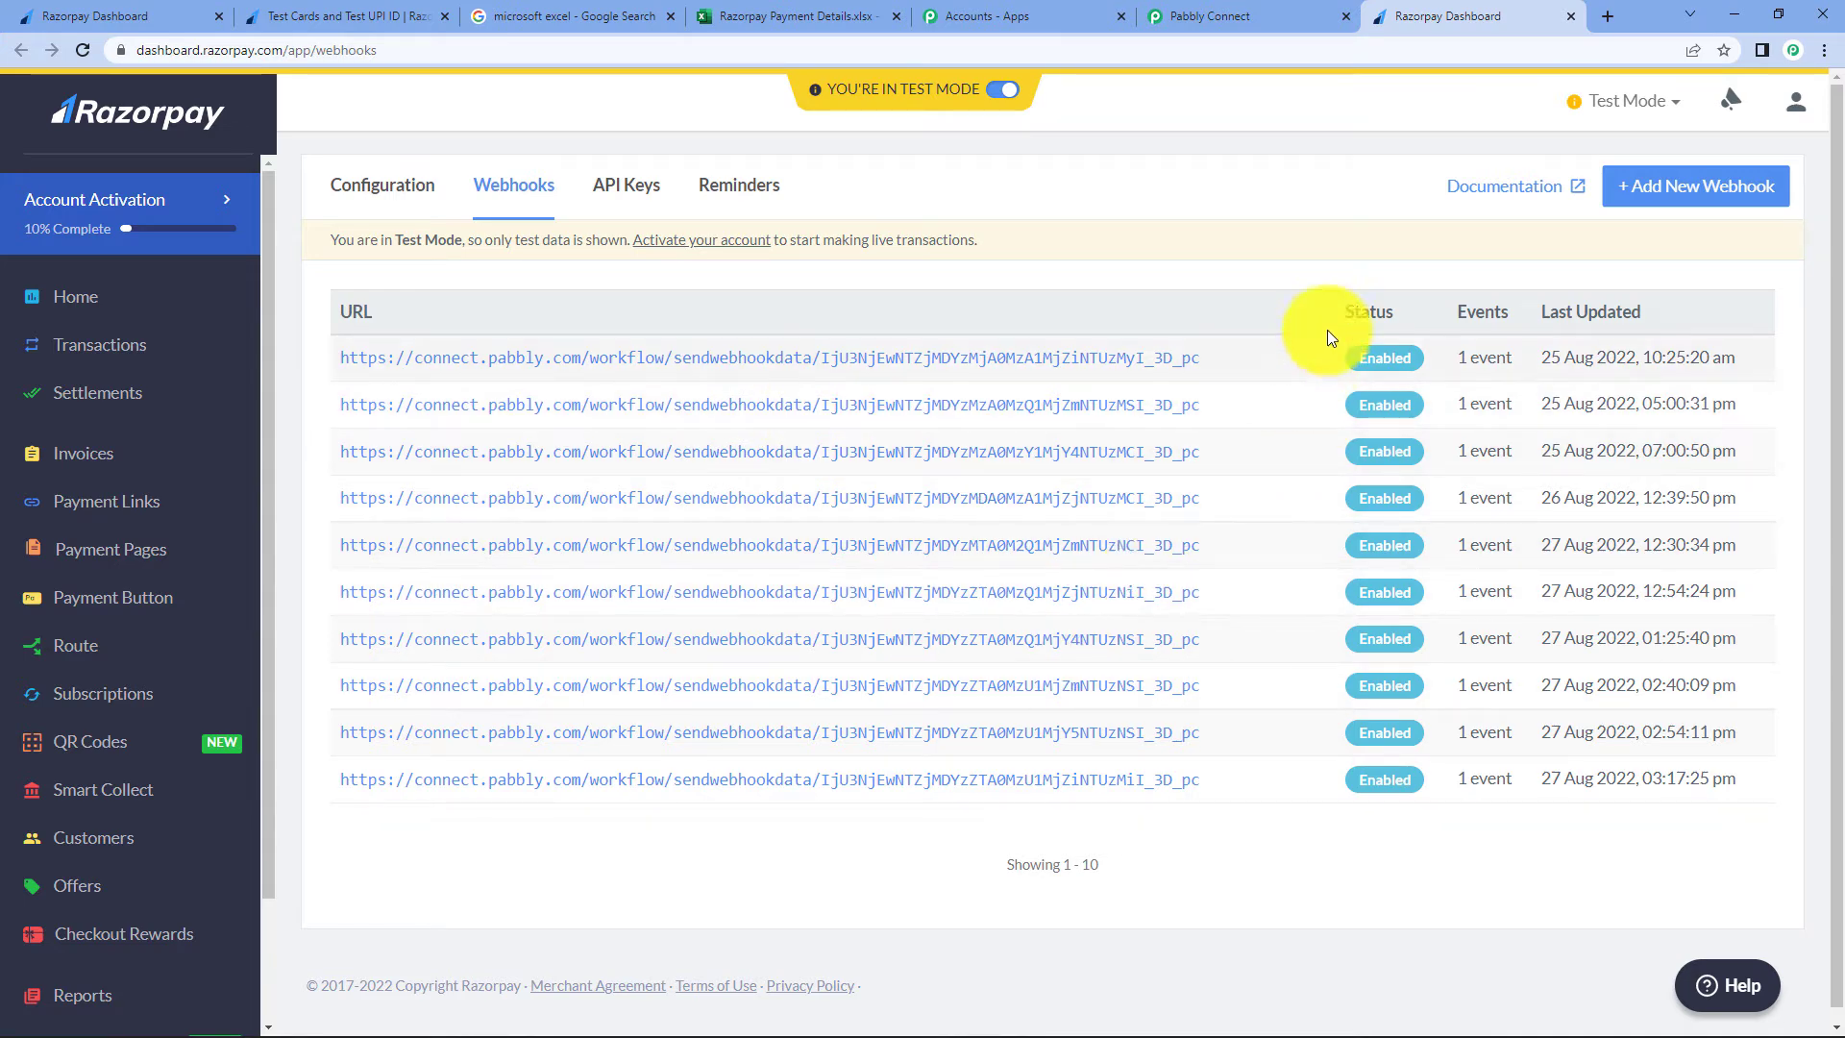
- Create a Razorpay webhook with the pasted Pabbly URL, subscribed to payment.captured
left_click(1729, 185)
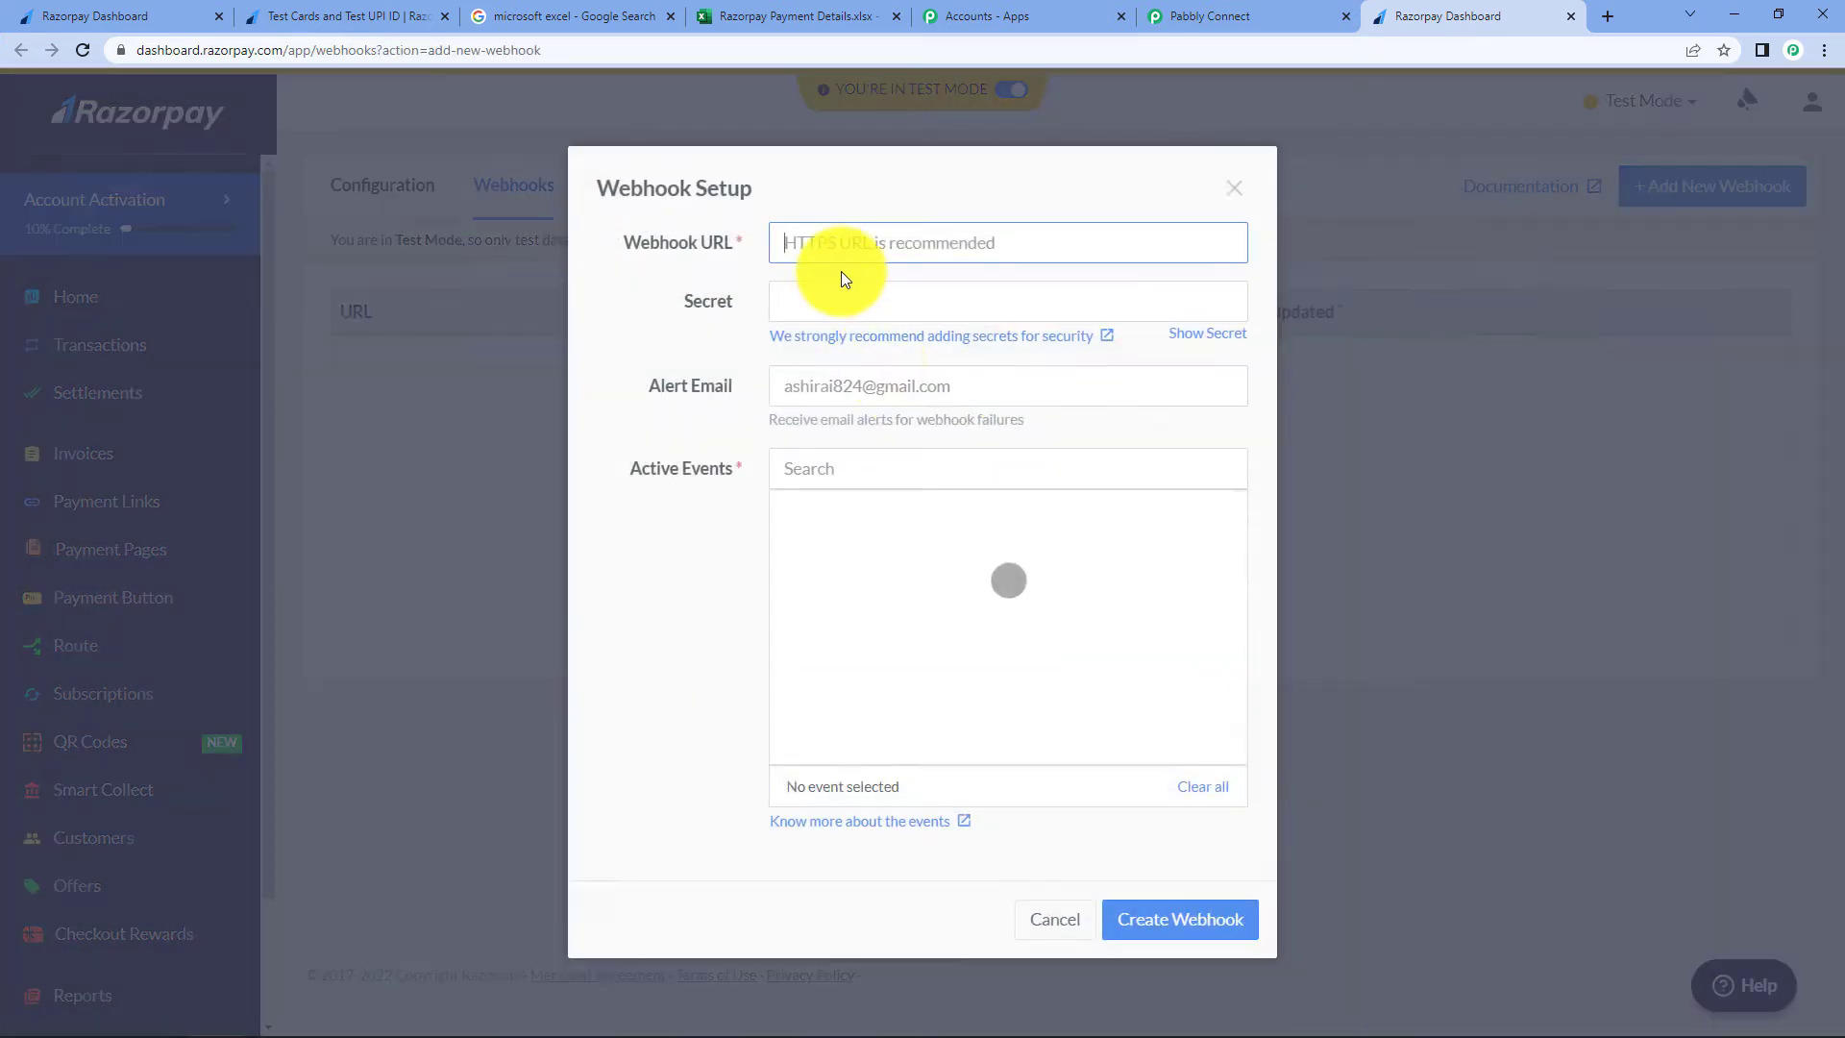
left_click(843, 247)
key("ctrl+v")
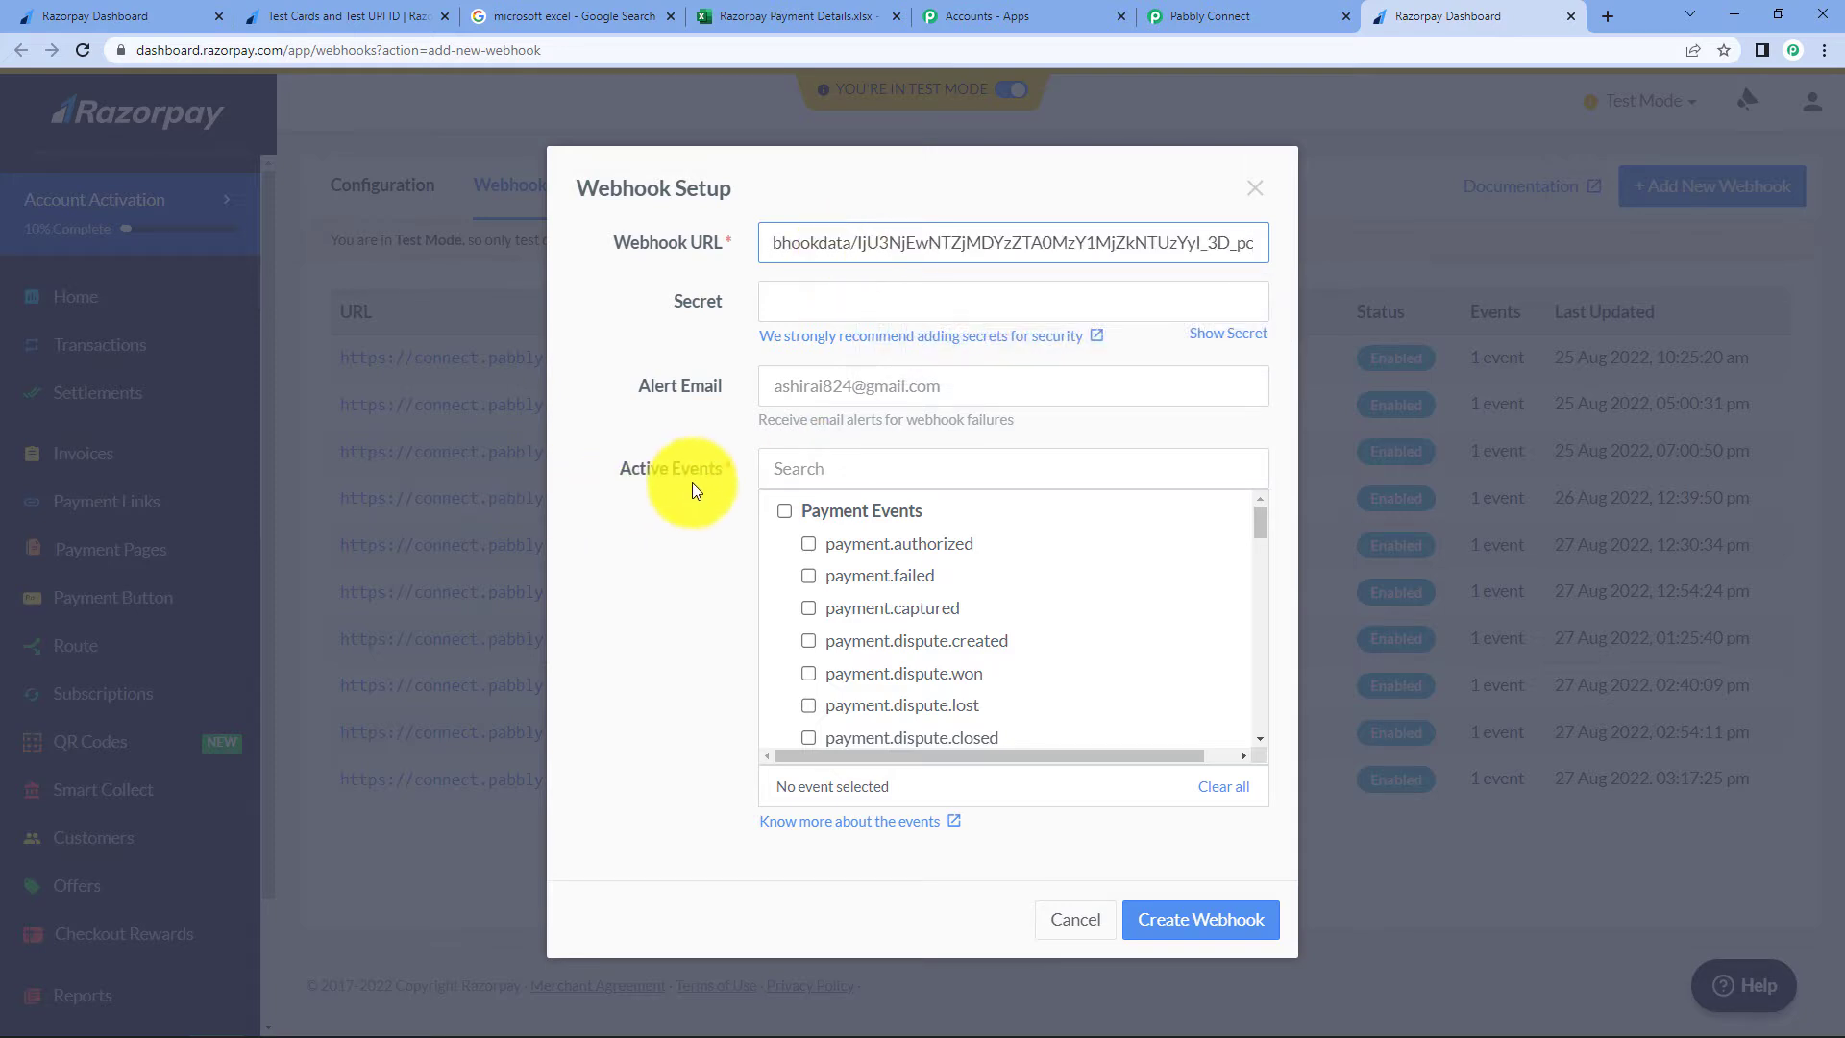
left_click(810, 607)
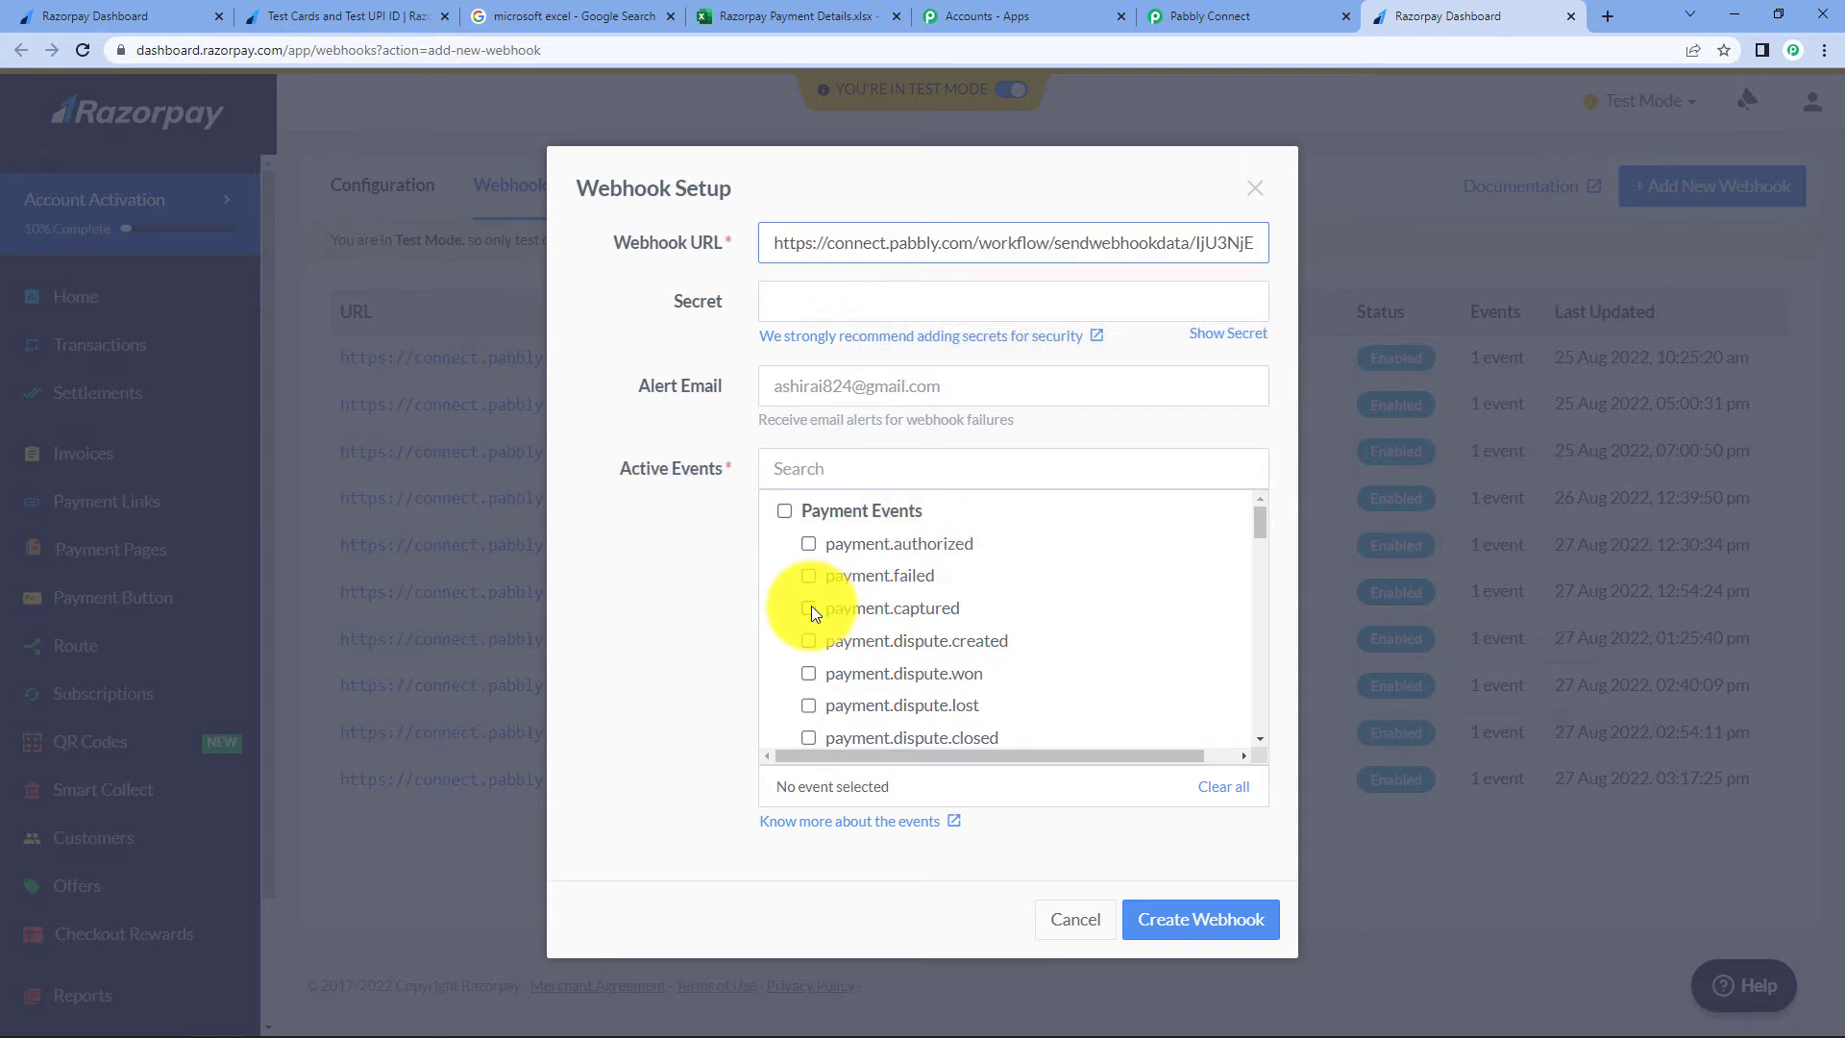
left_click(1209, 930)
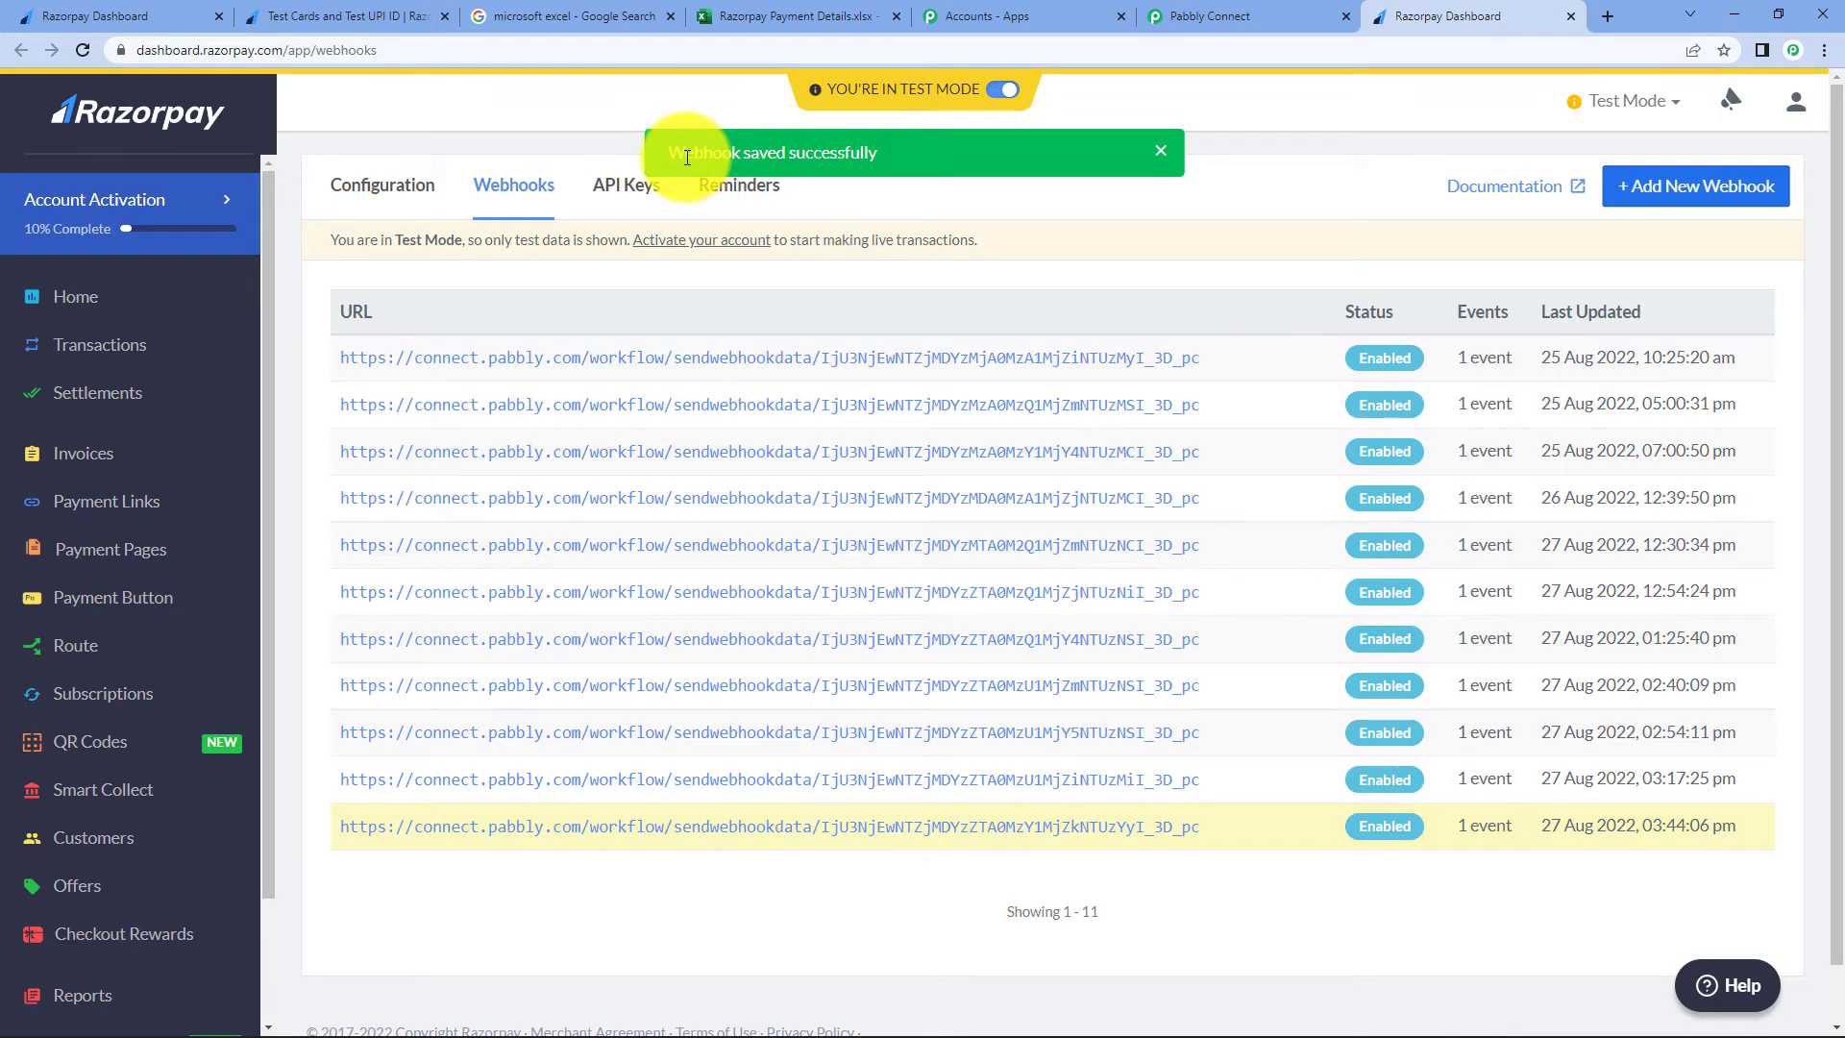
left_click_drag(671, 152, 905, 153)
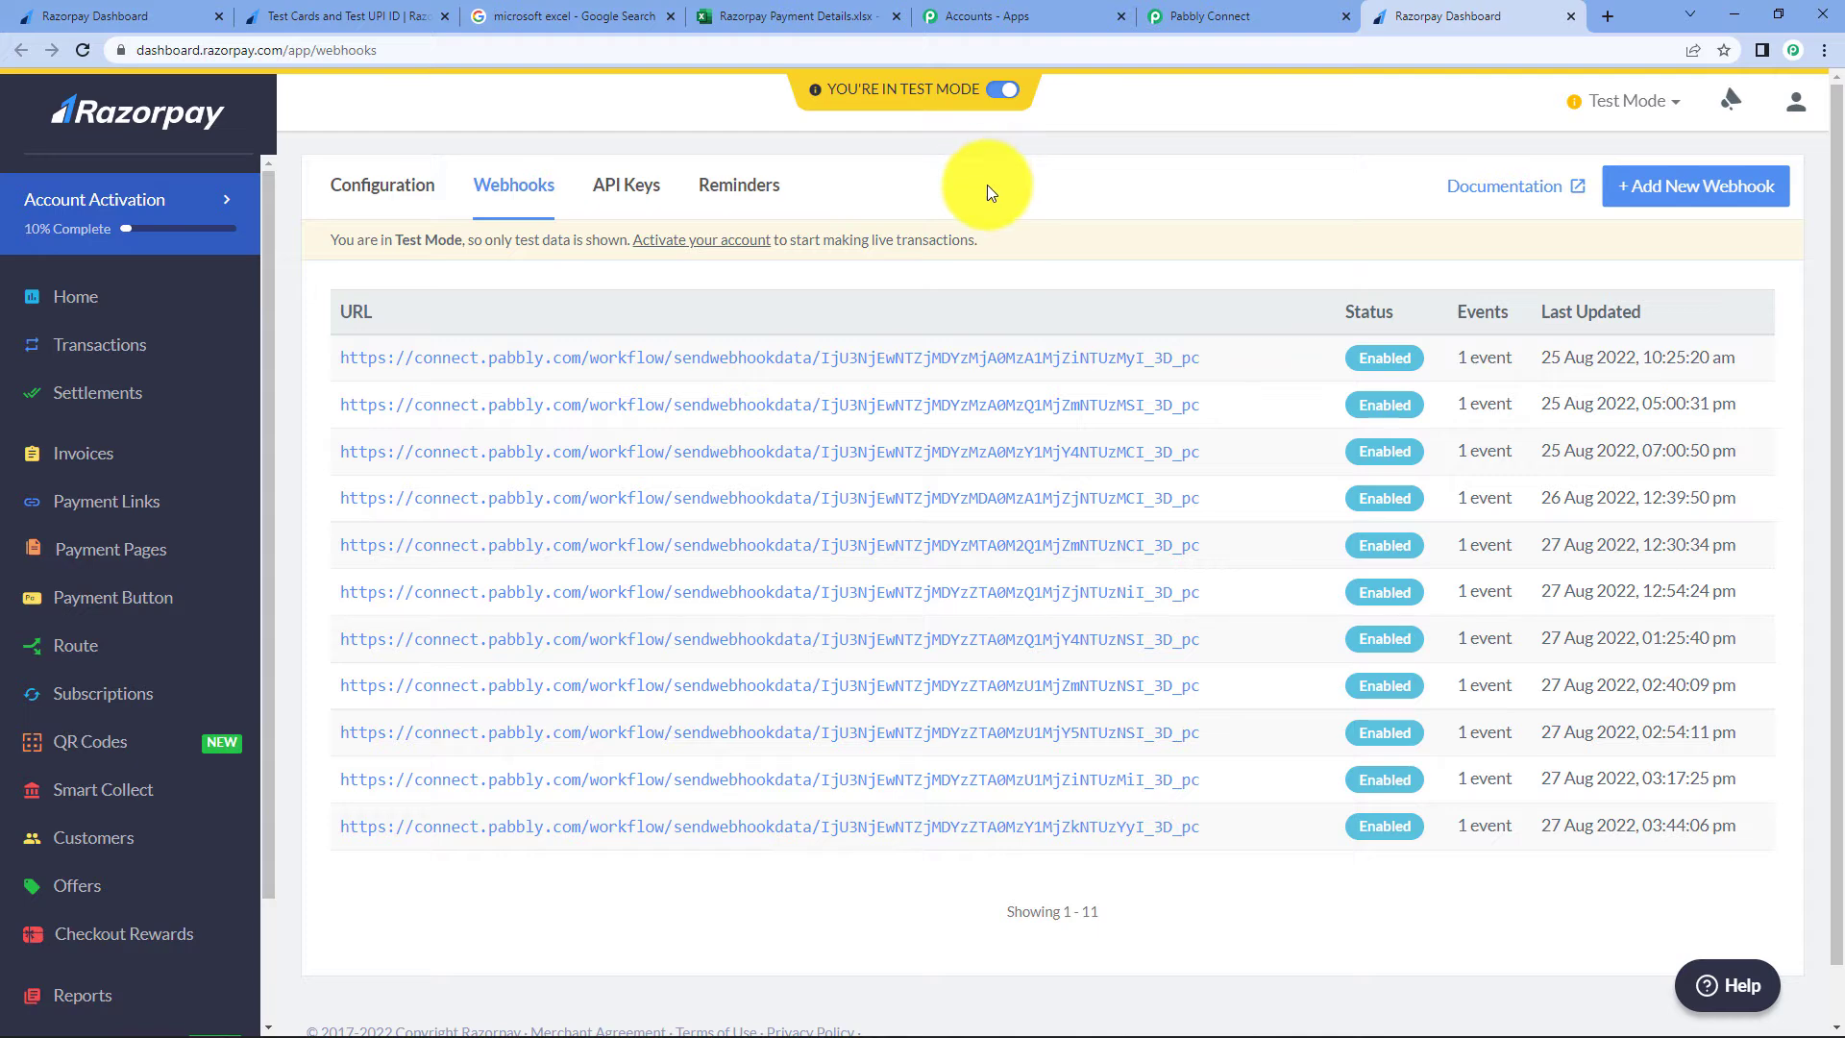
left_click(1228, 19)
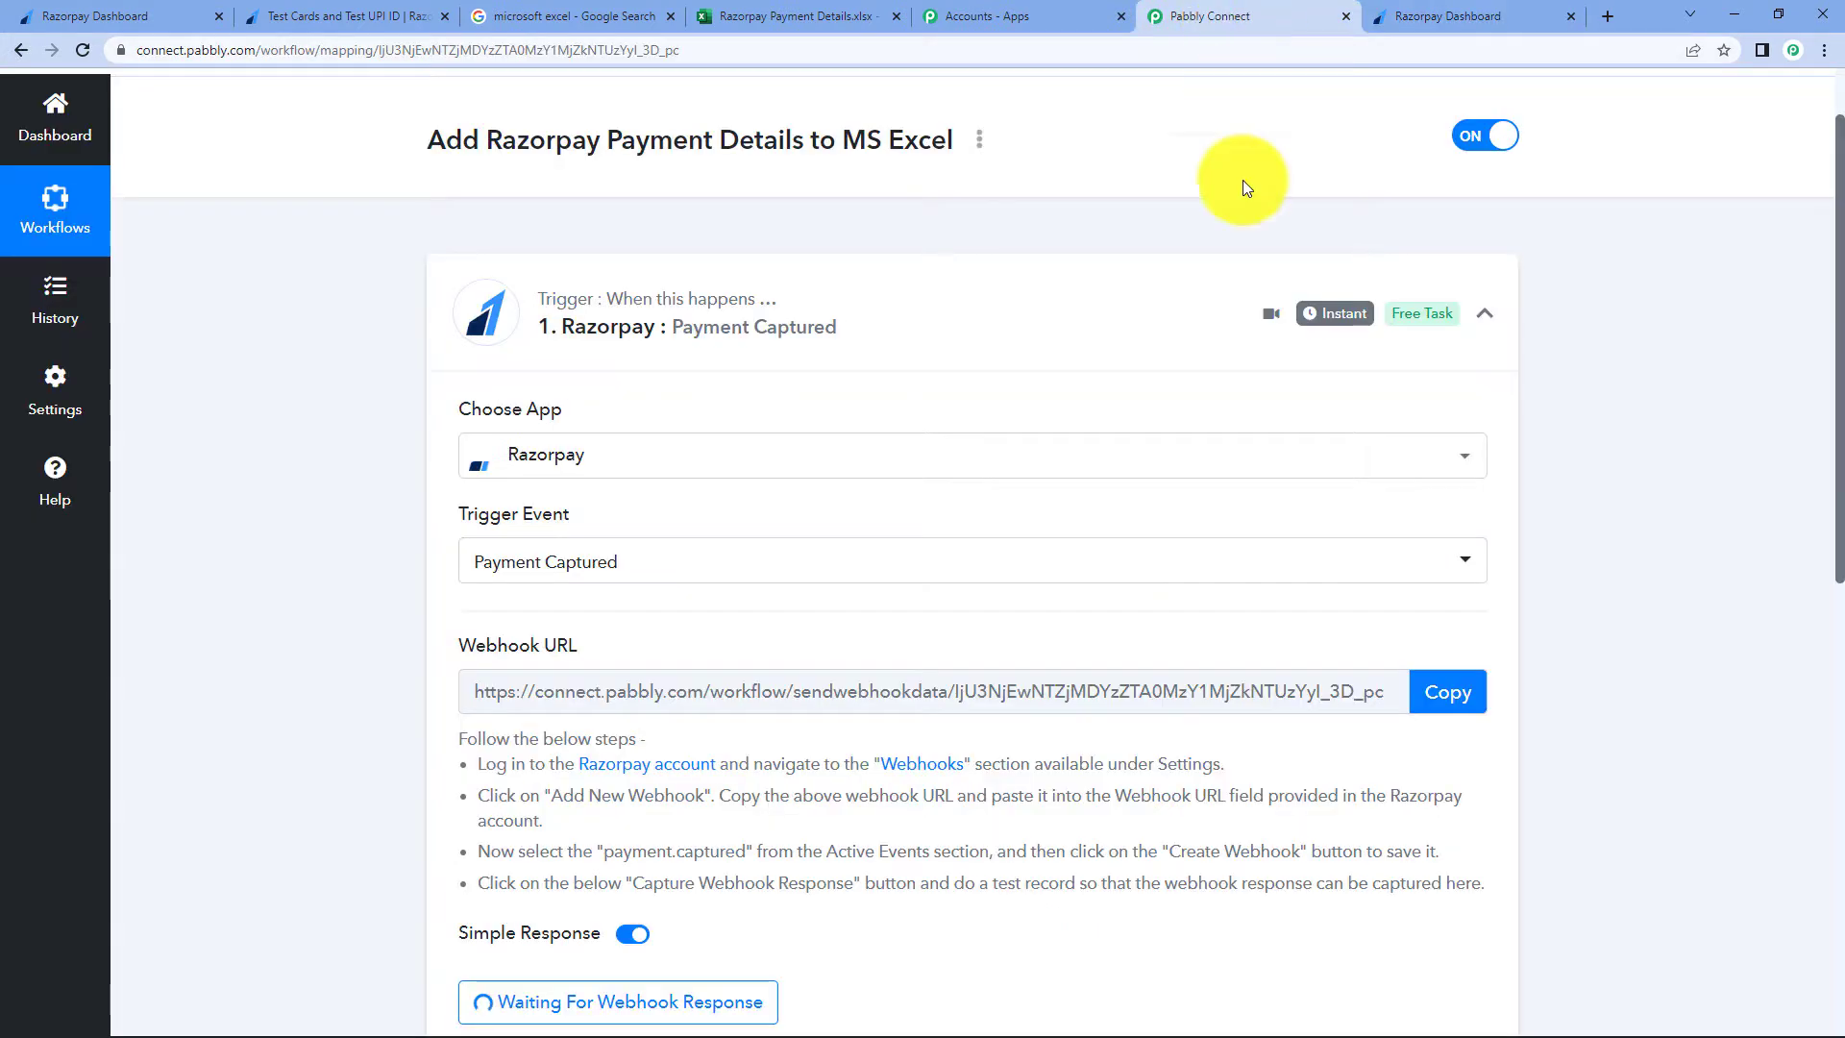
- Read Pabbly's note about making a test record, then switch to the Razorpay dashboard
scroll(1220, 442, "down", 4)
scroll(1223, 456, "down", 2)
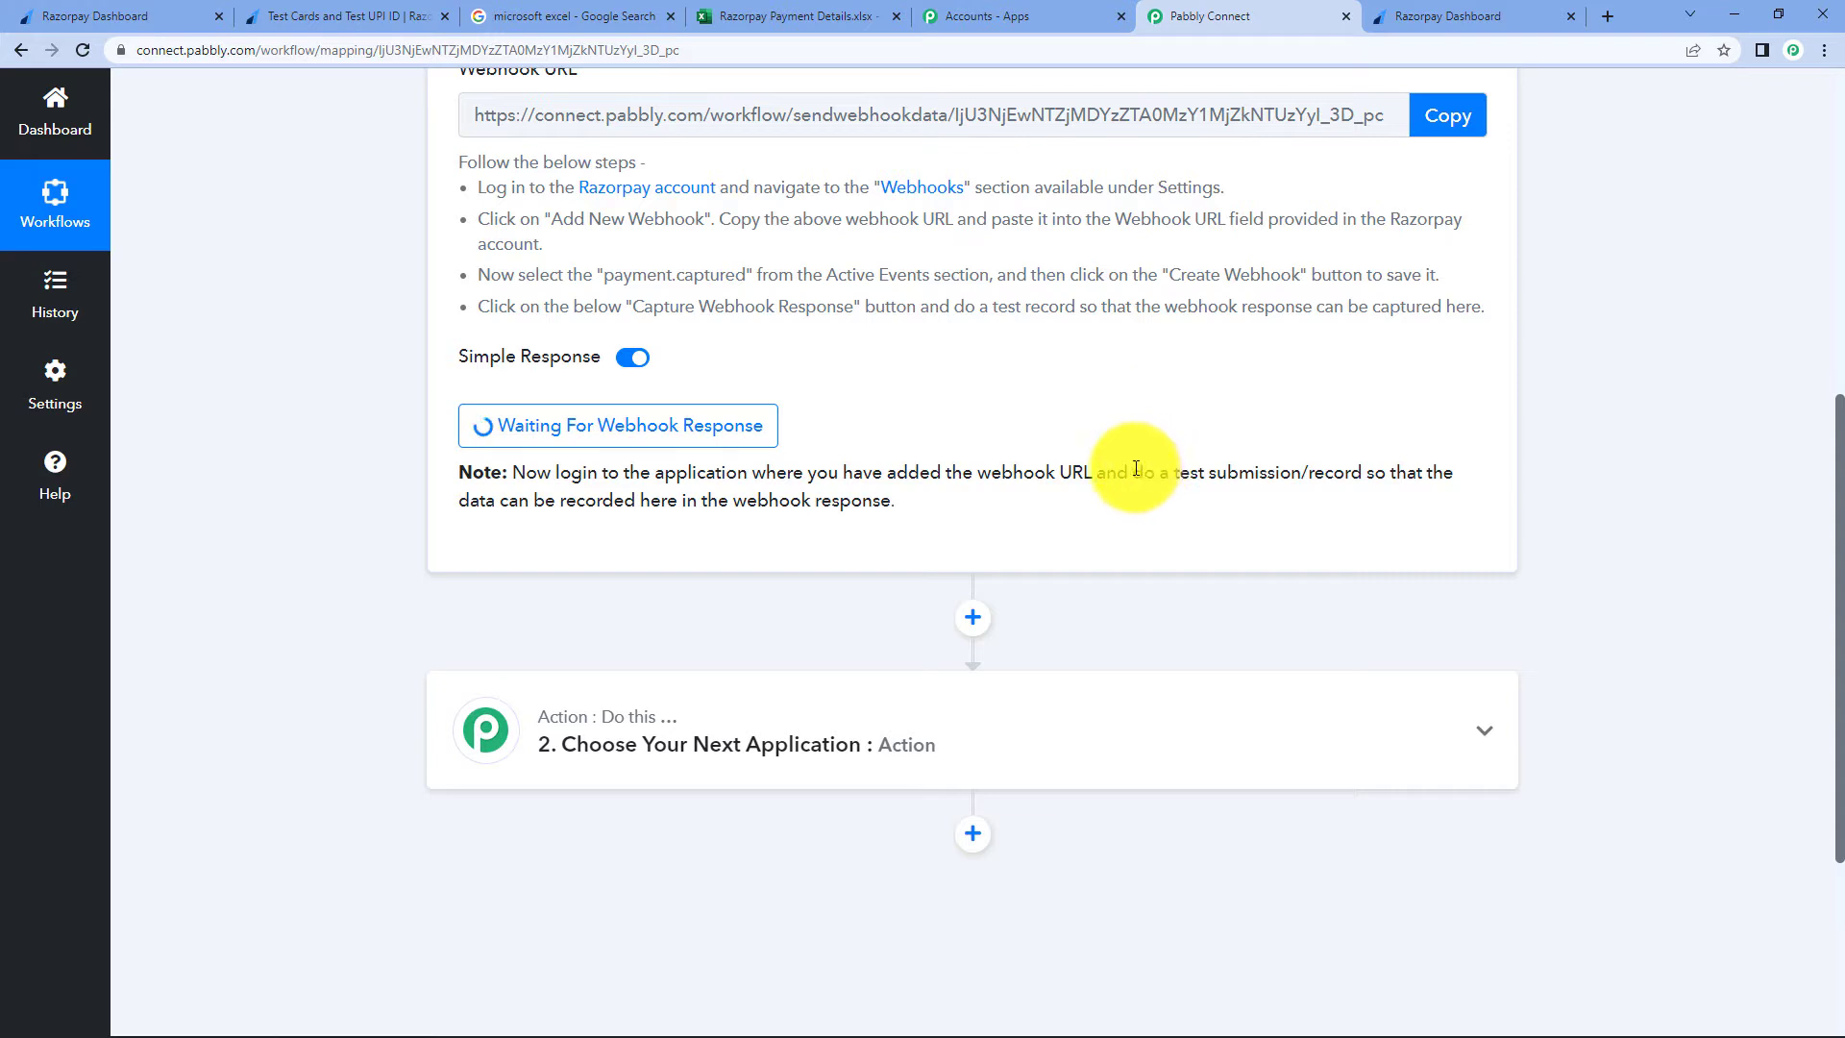
left_click_drag(1133, 472, 1122, 521)
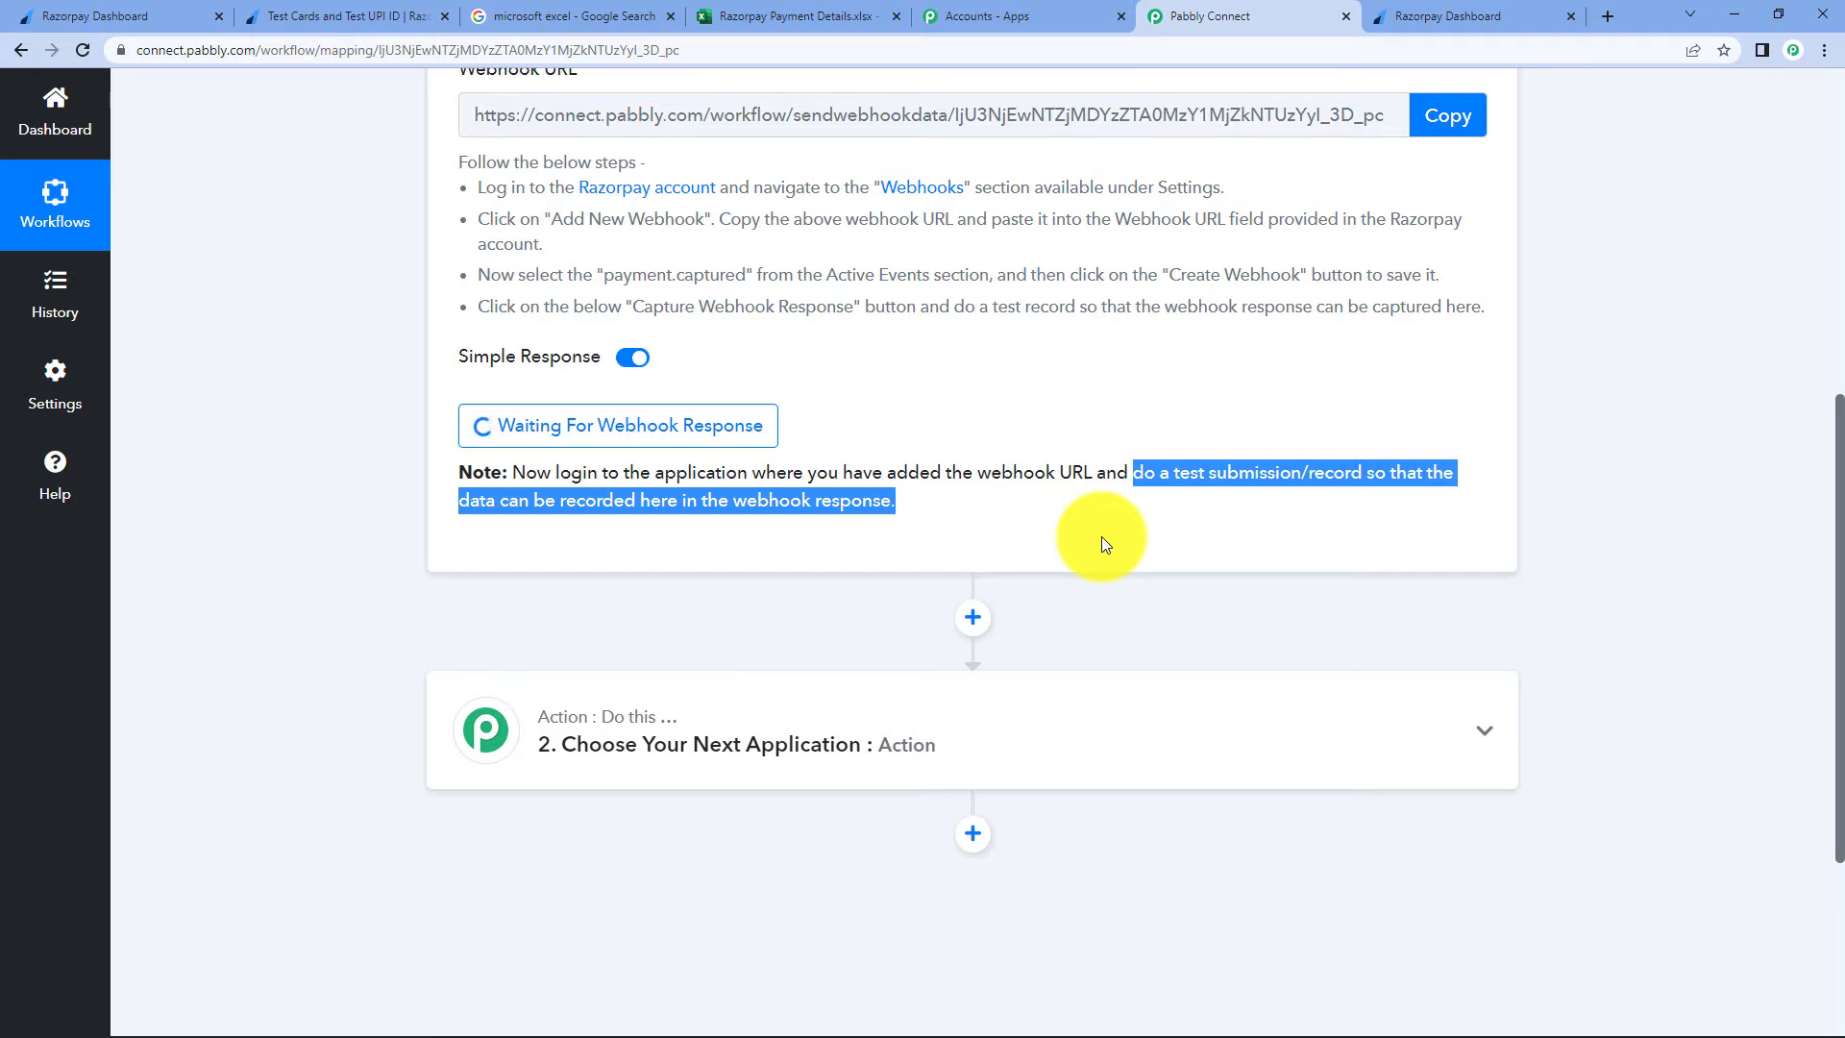
left_click(115, 16)
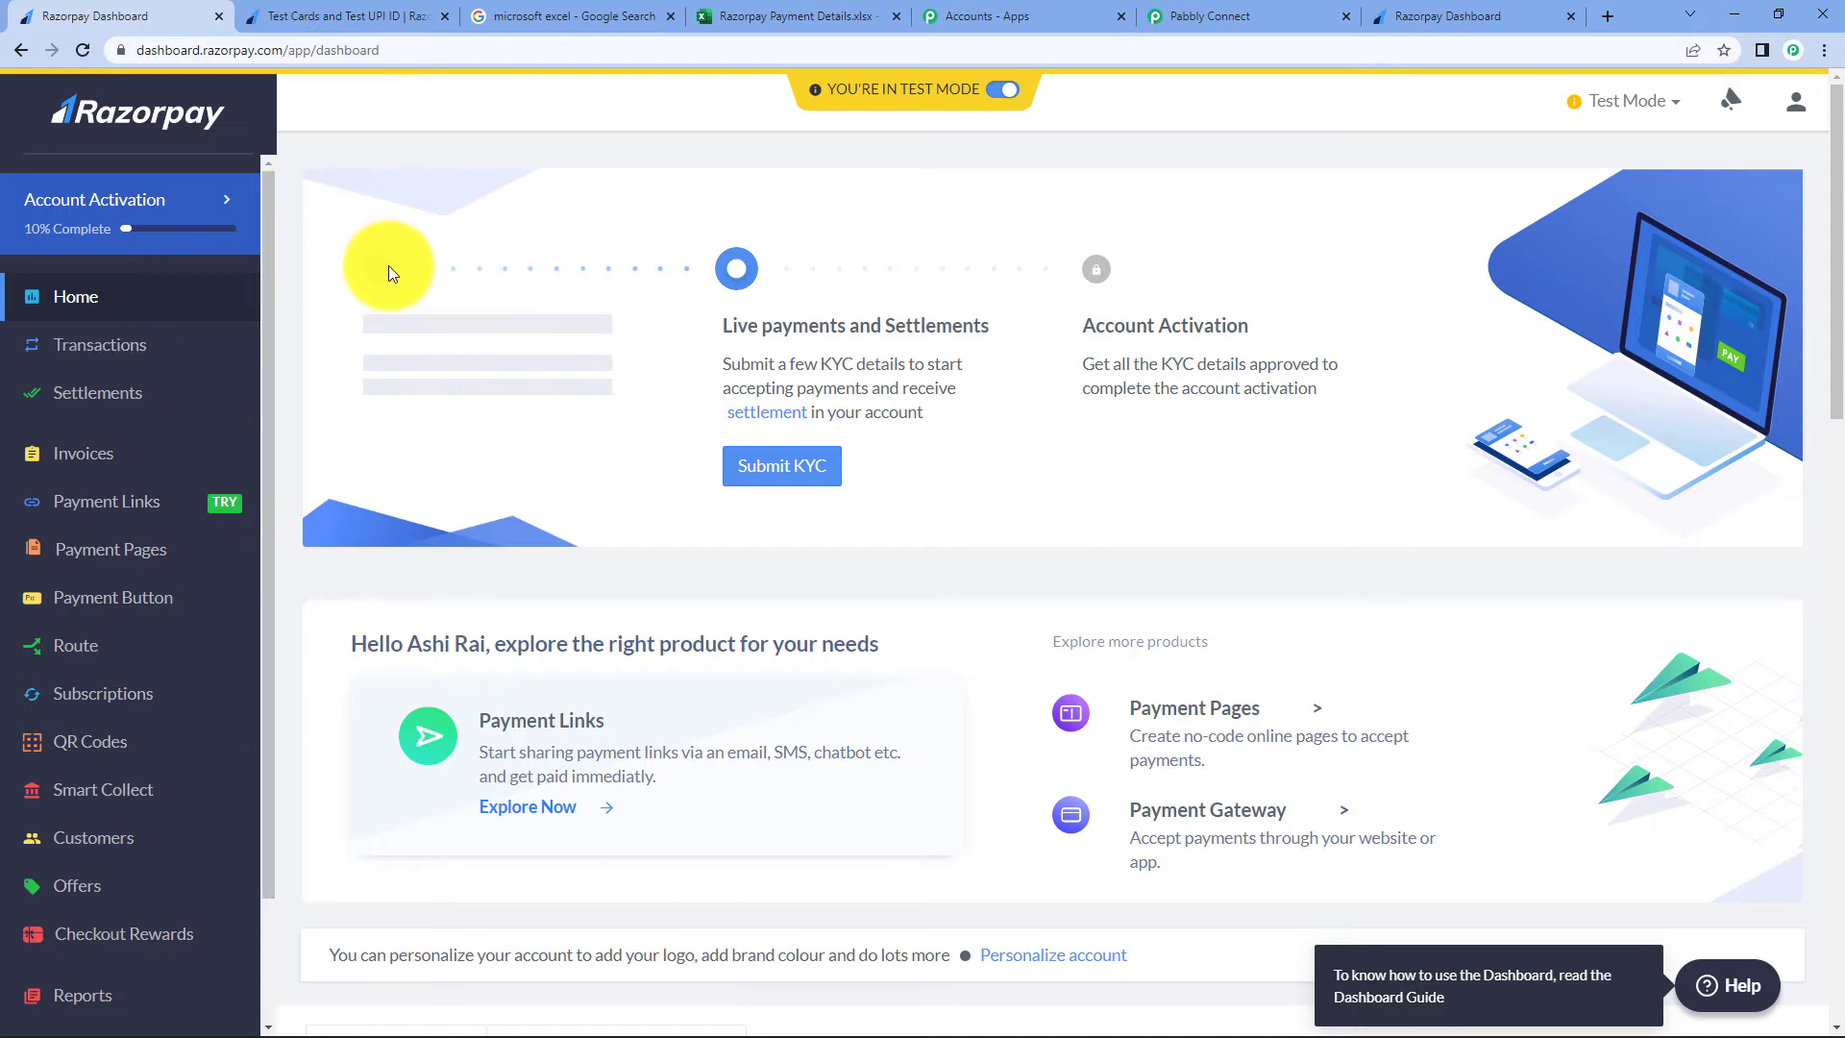
- Copy the Social Media Marketing Tutorial payment page link and open a new Google tab
left_click(138, 560)
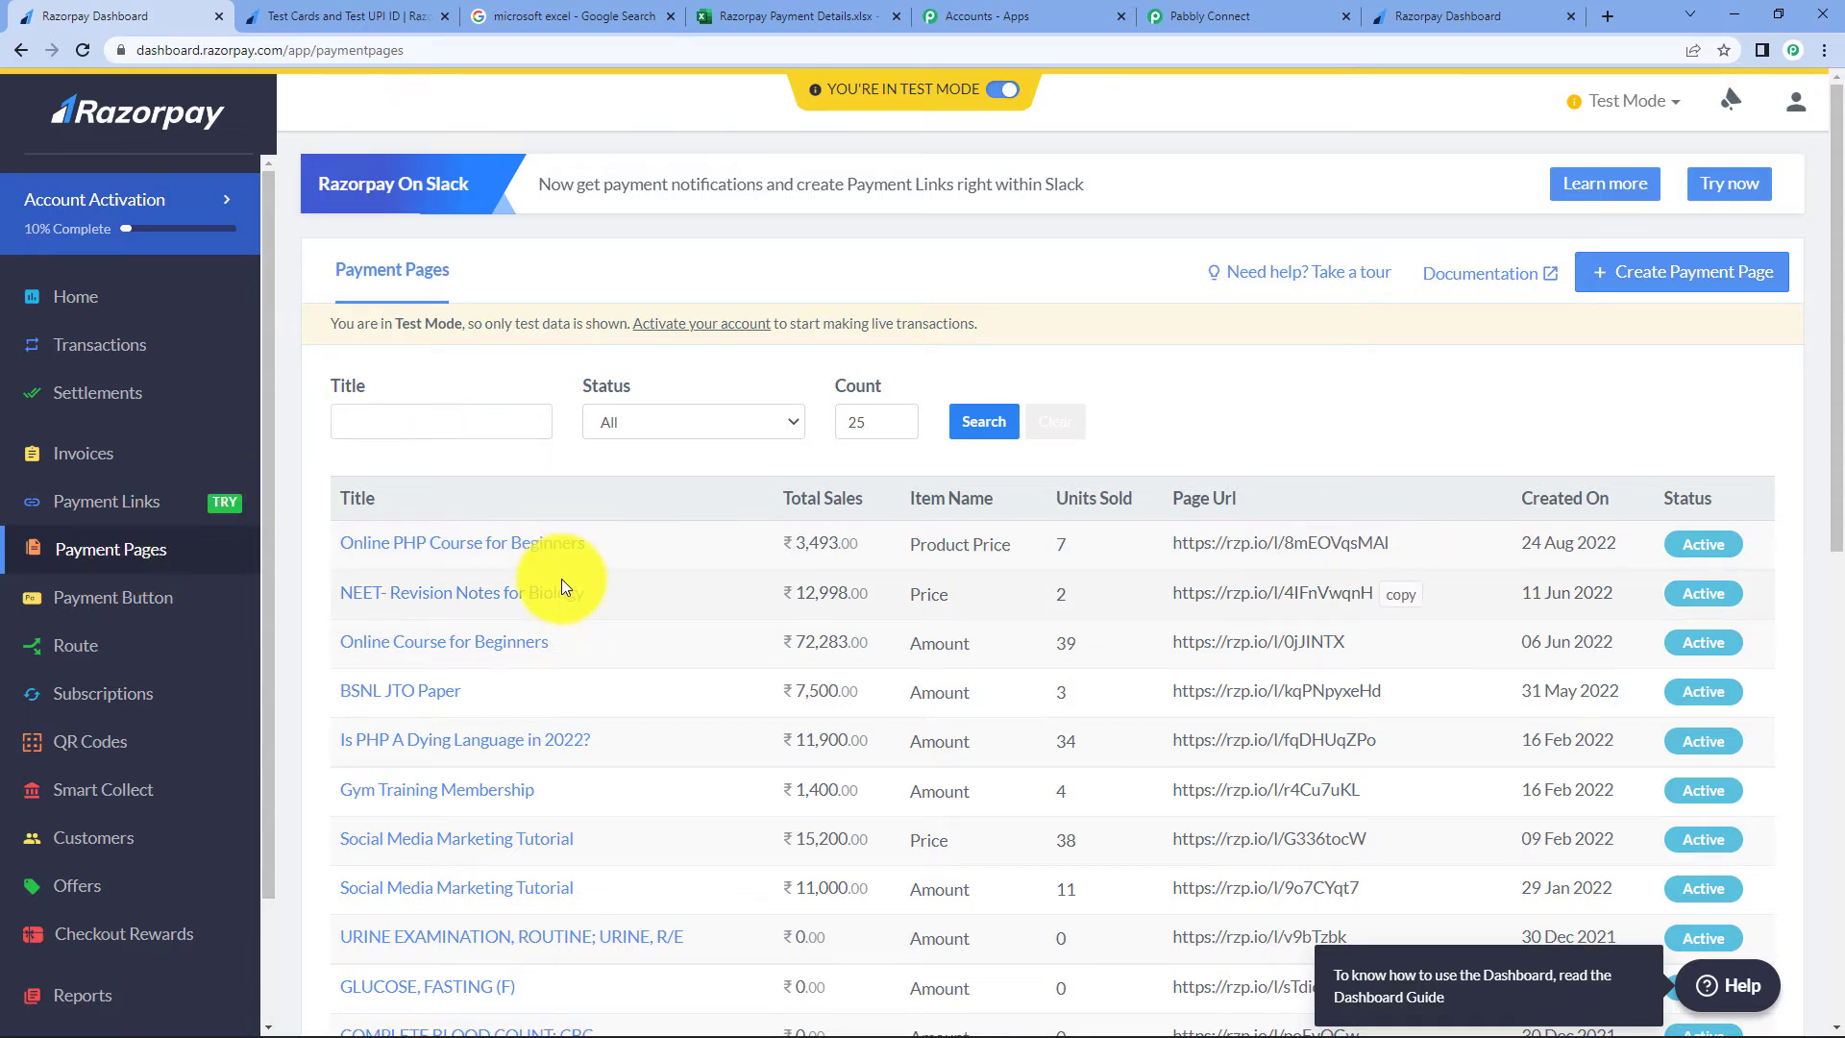
scroll(561, 579, "down", 2)
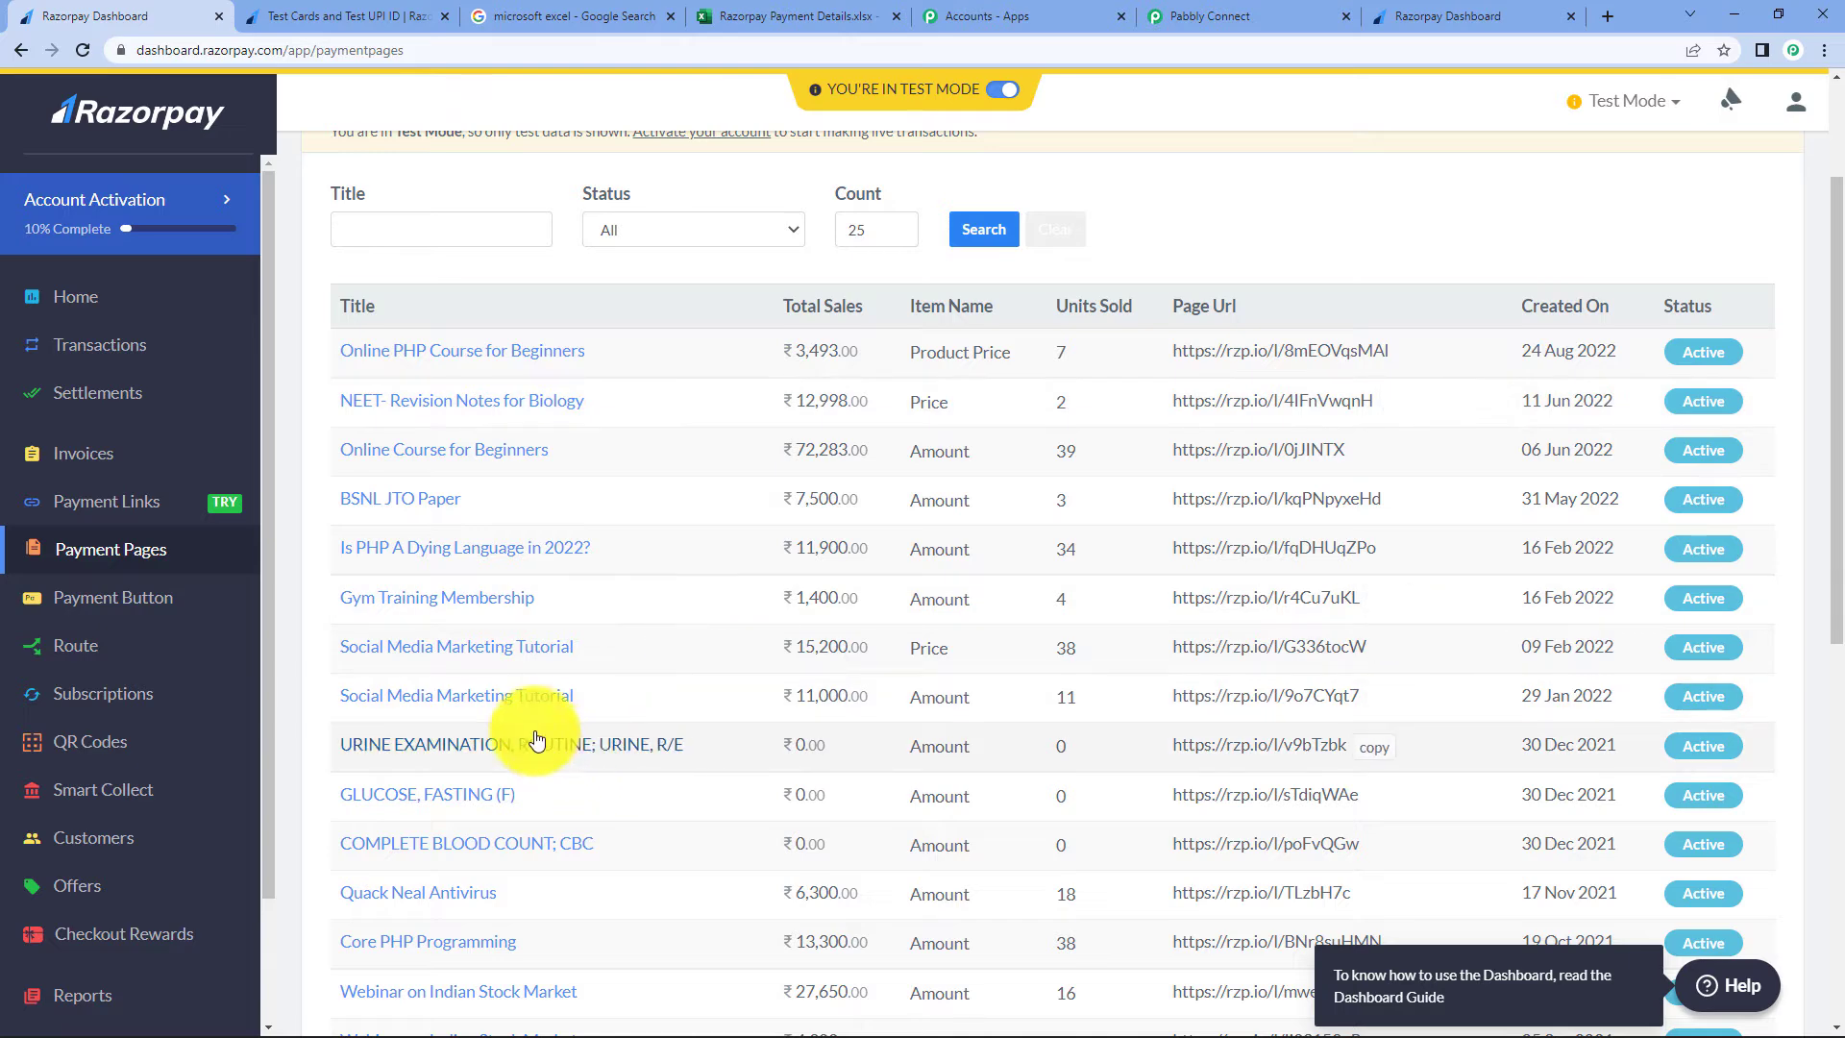
left_click(519, 708)
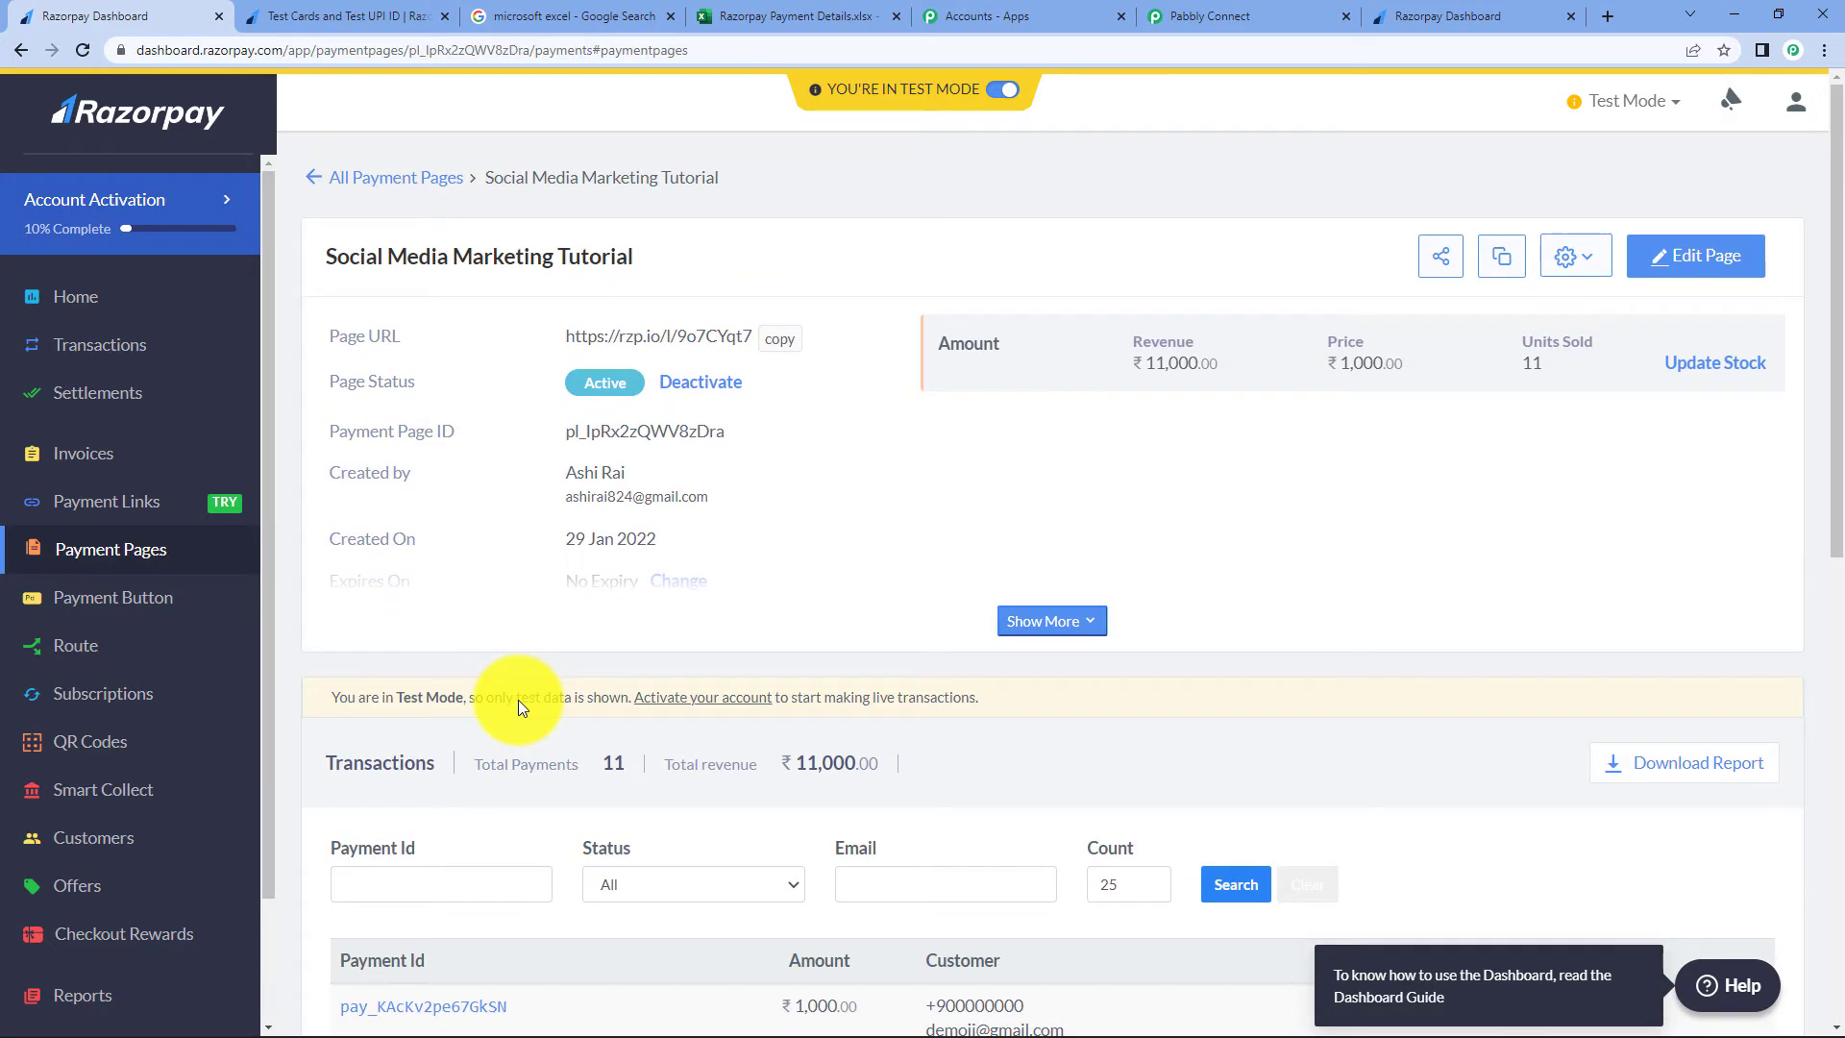
left_click(786, 353)
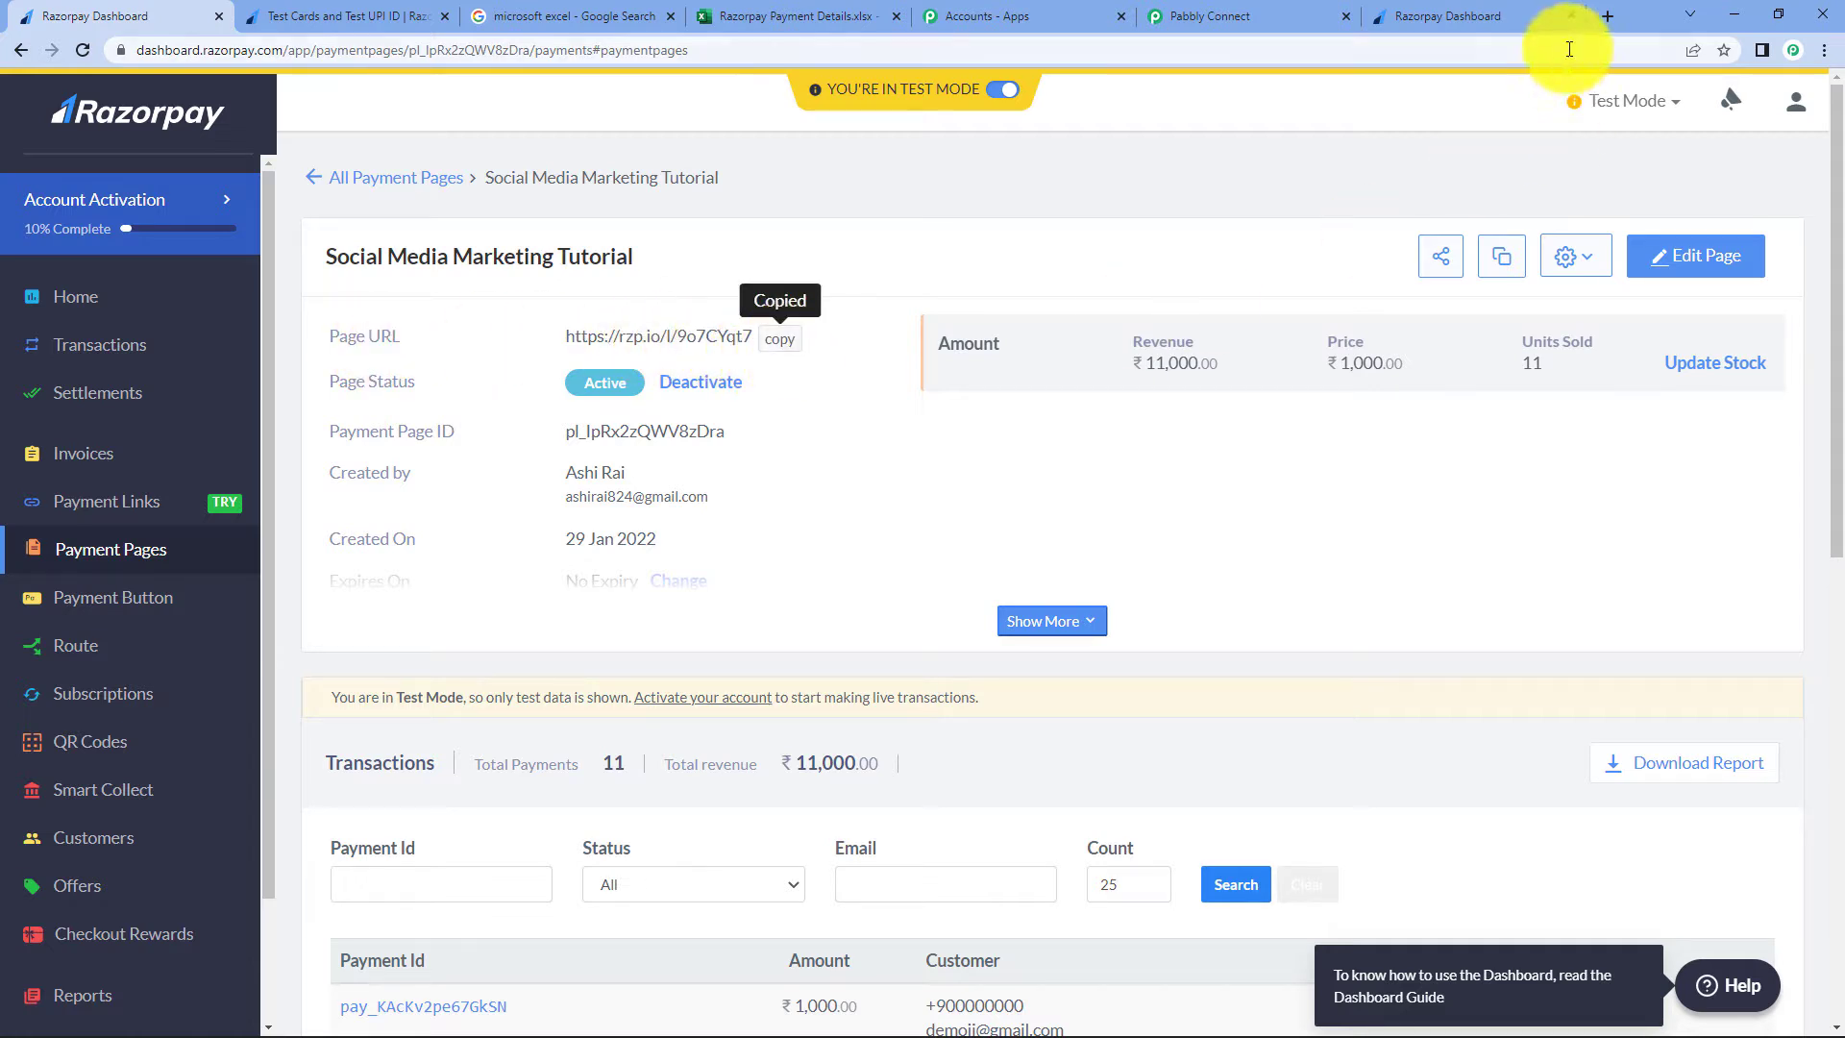
left_click(1608, 16)
left_click(905, 423)
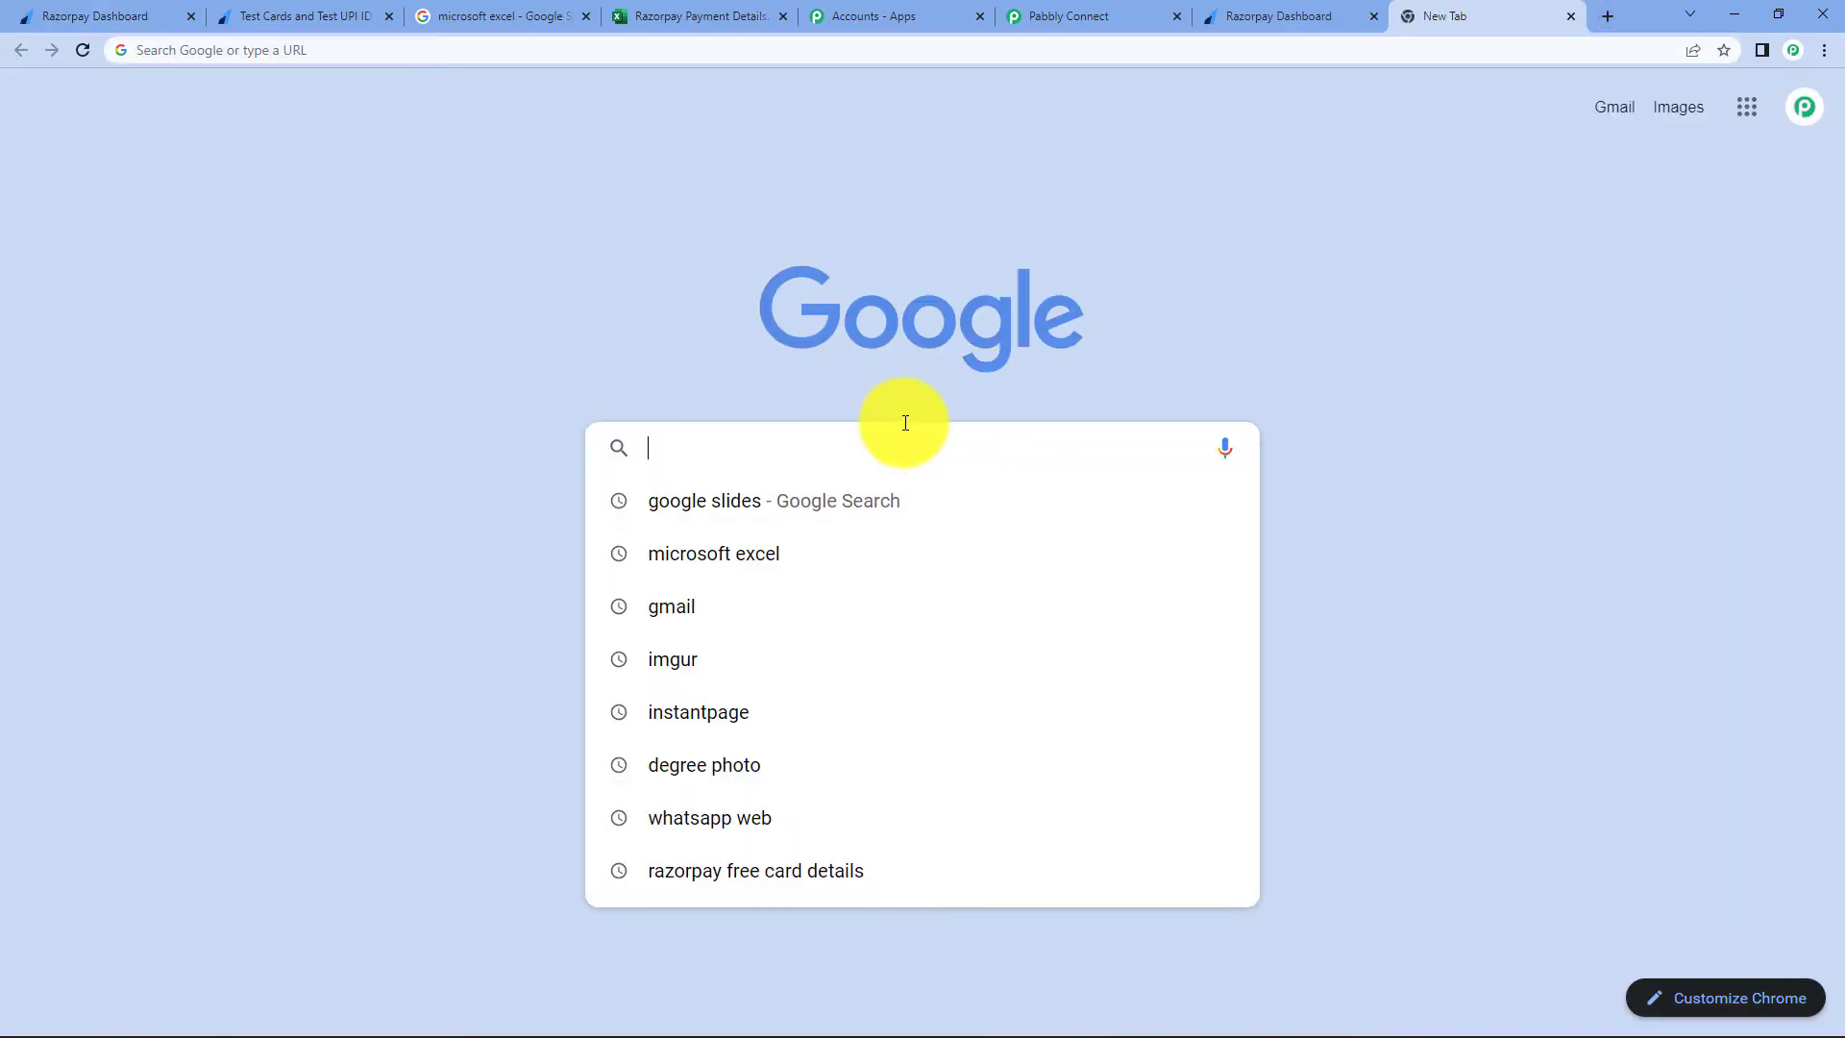
- Open the payment page, enter the buyer's name, email and phone, and choose Social Media Marketing Tutorial
key("ctrl+v")
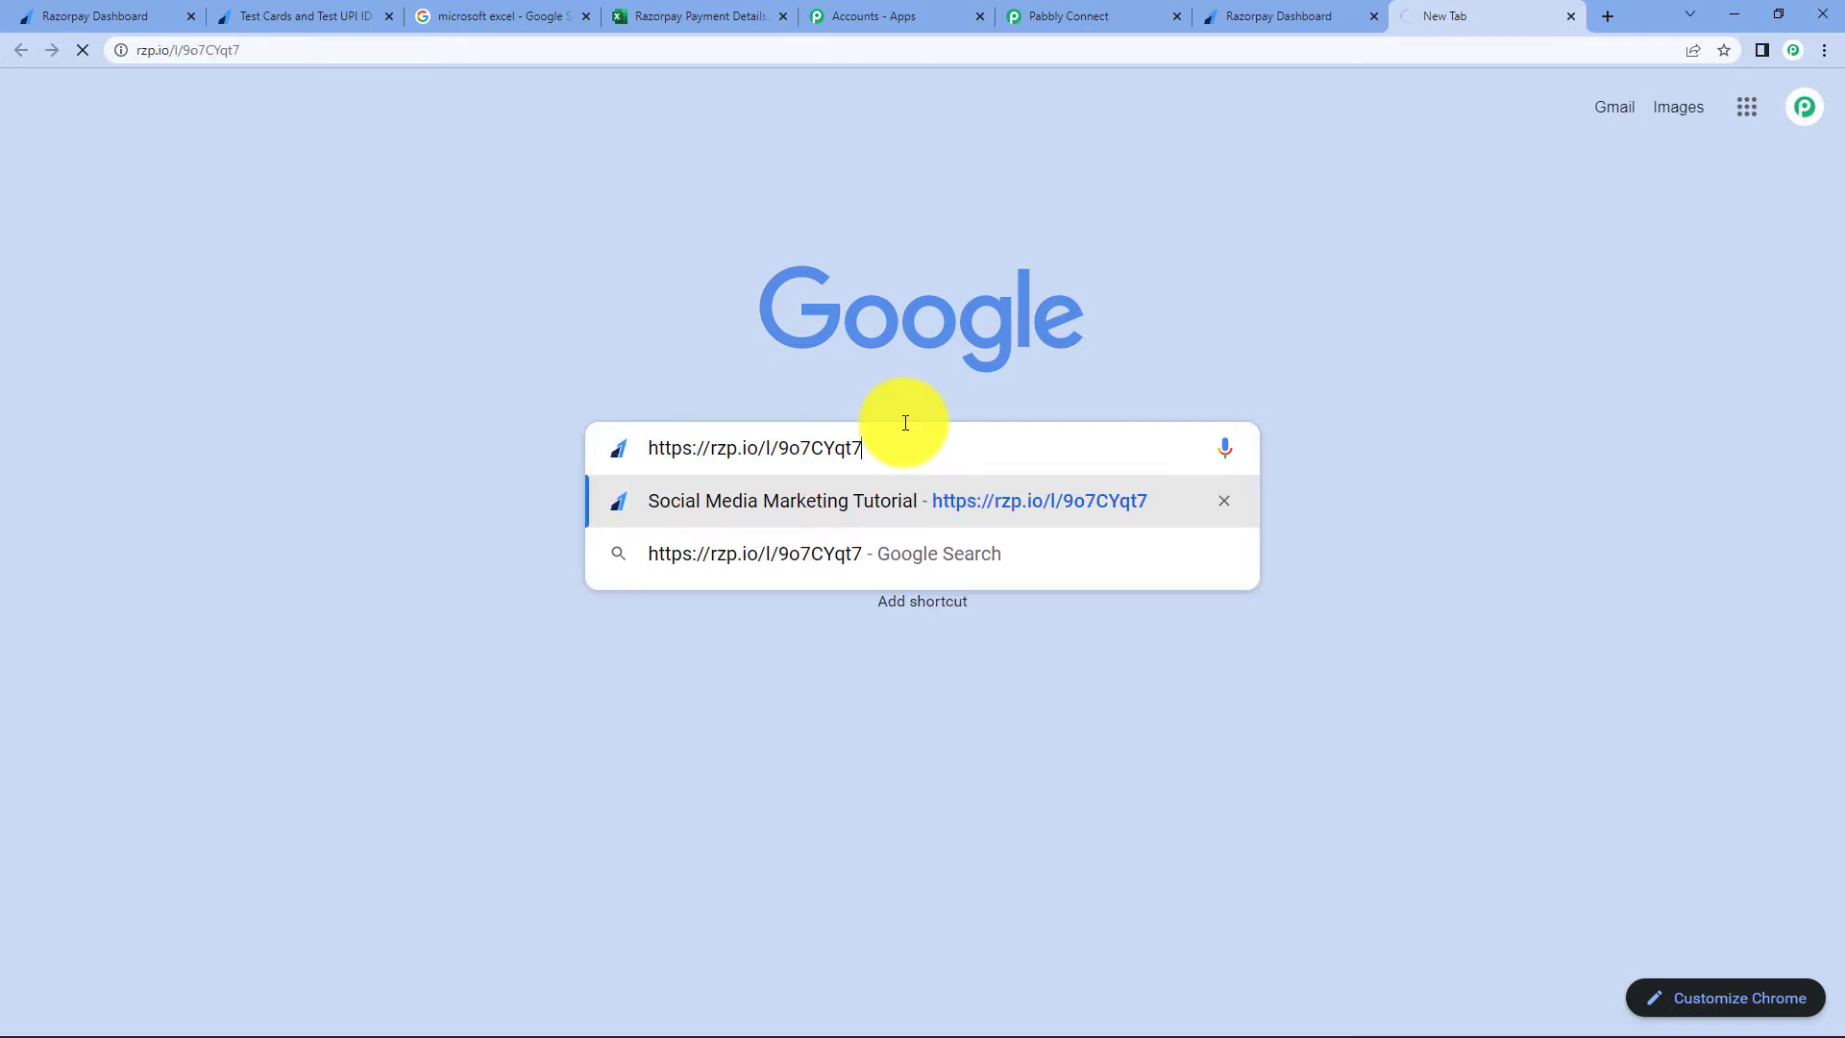
key("Return")
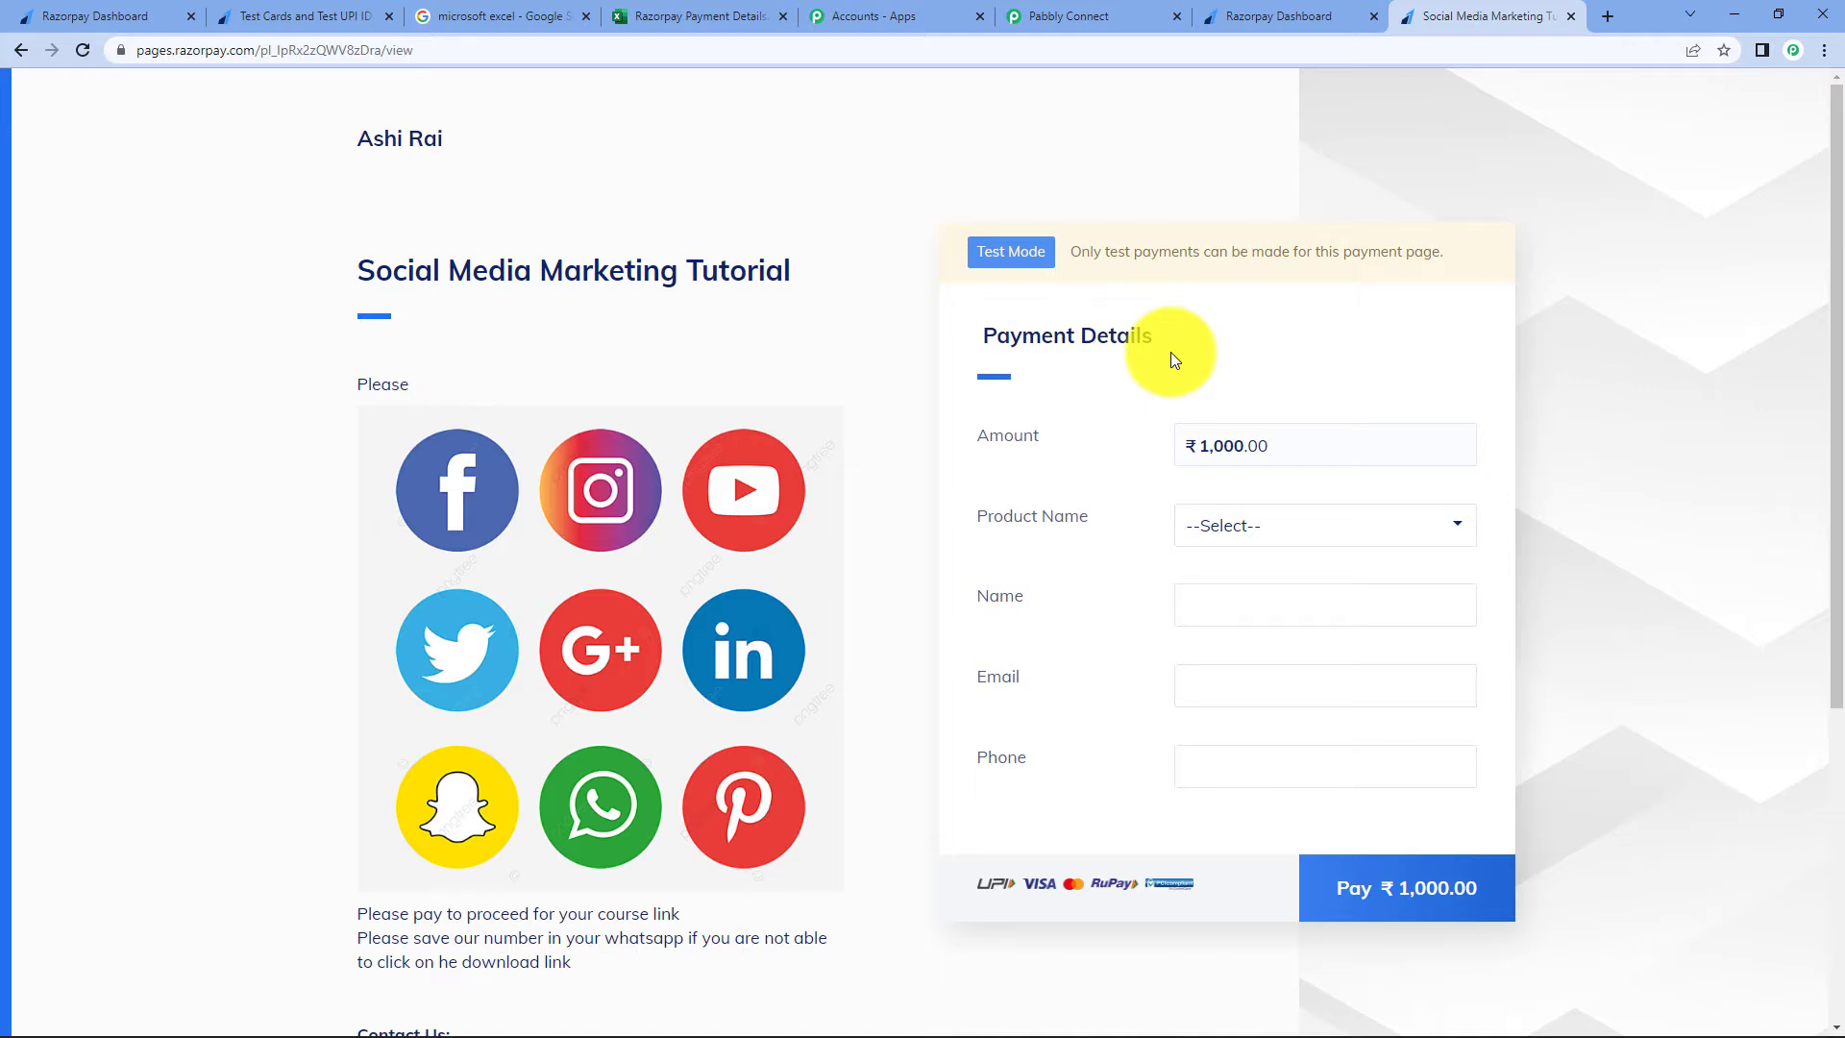
scroll(1170, 358, "down", 1)
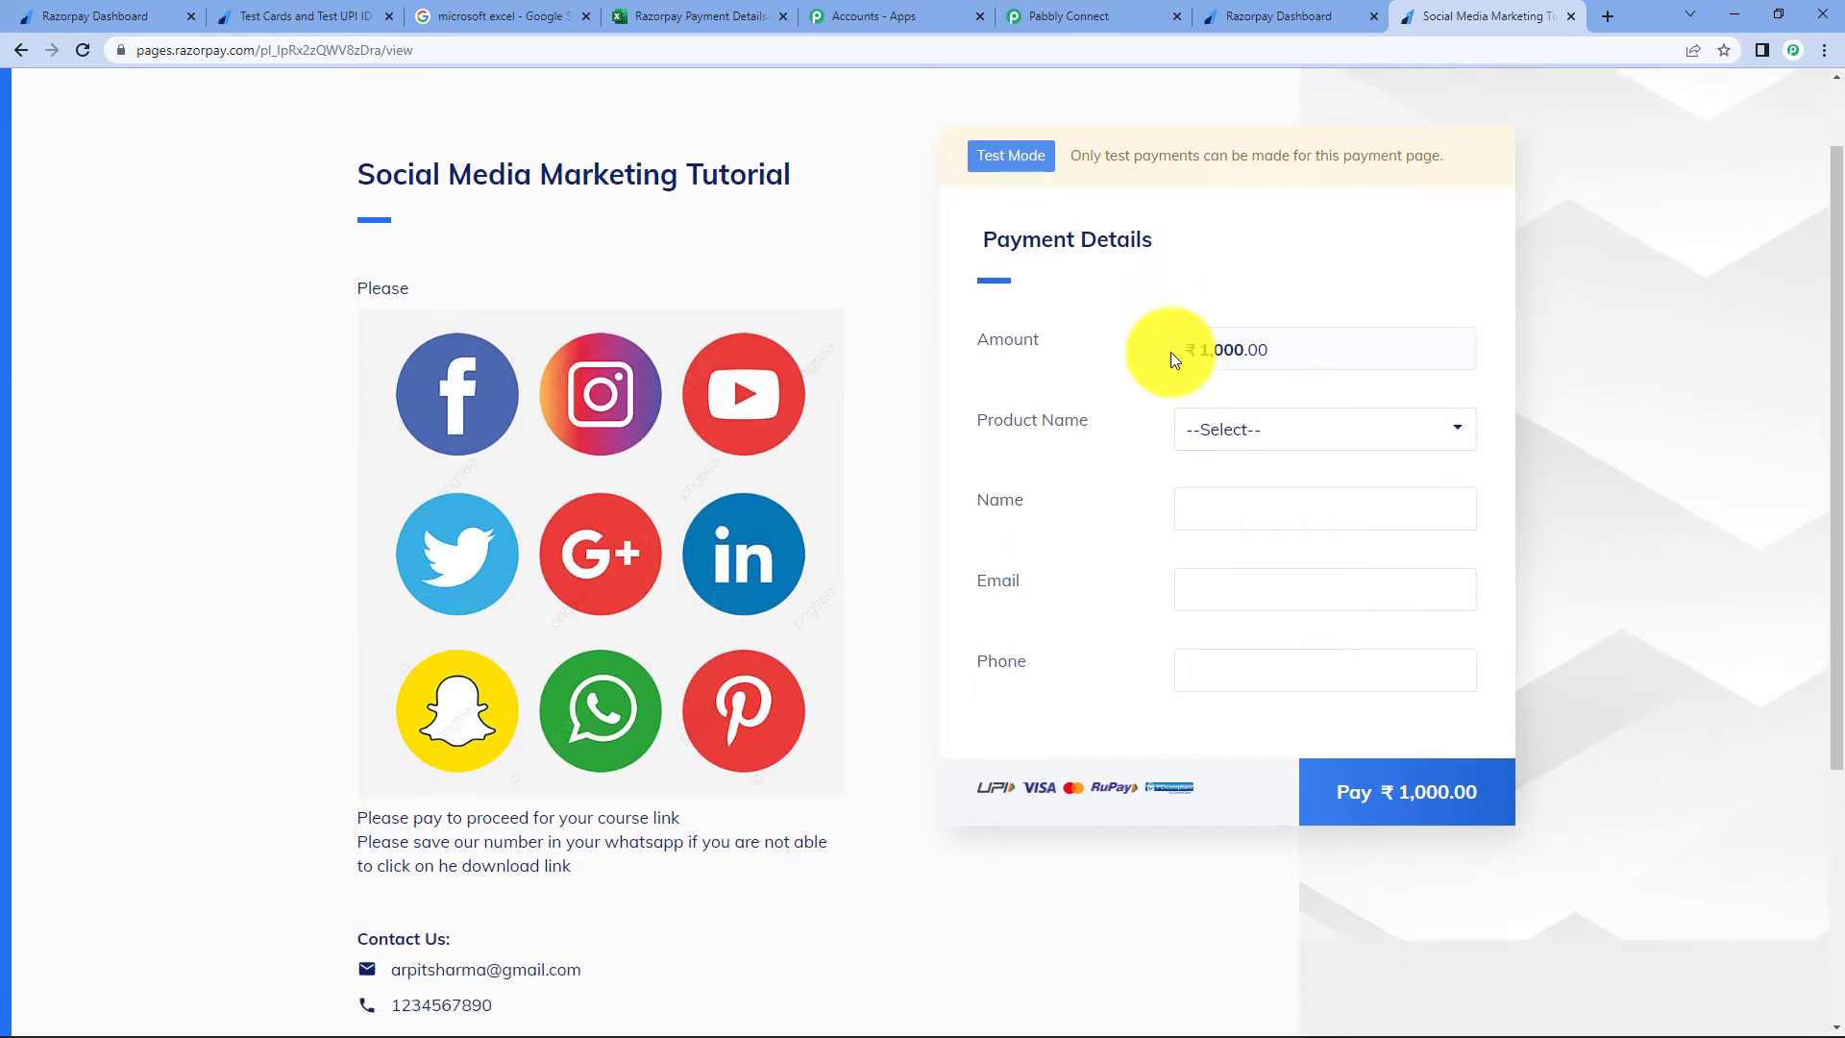
left_click(1254, 510)
type("Te")
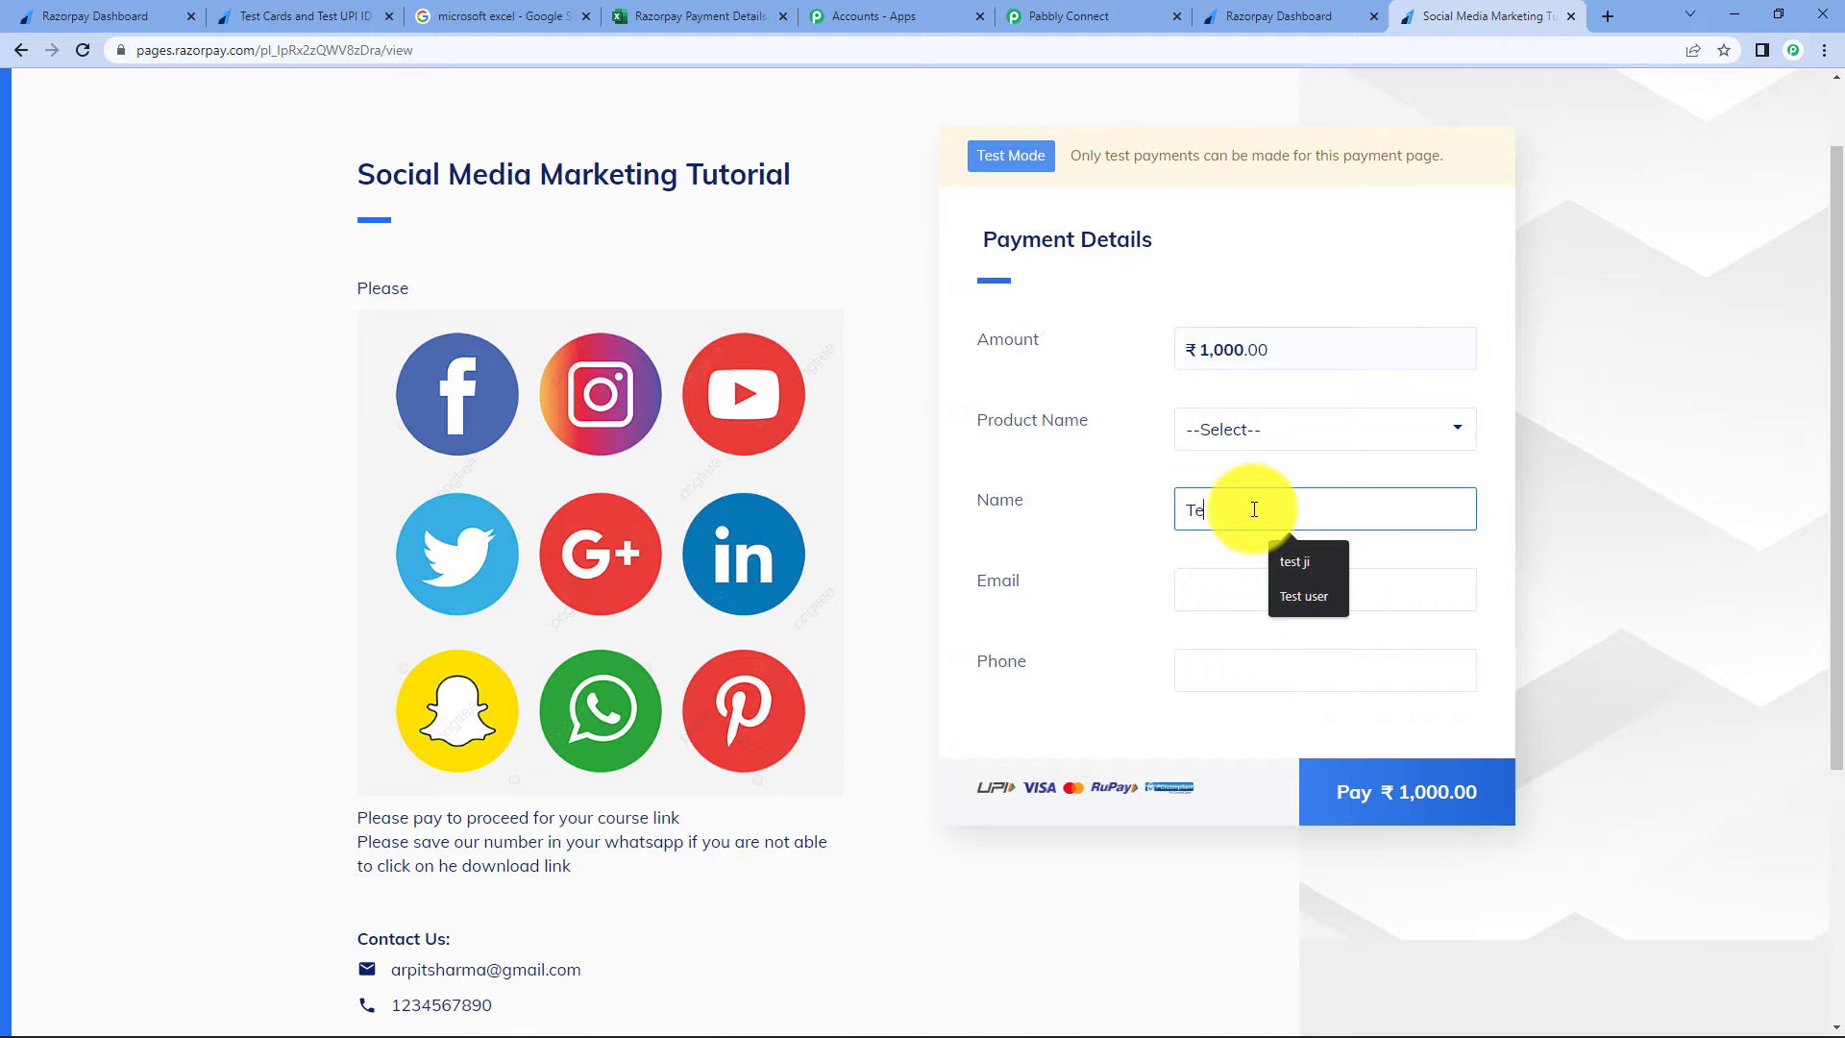
type("st  ")
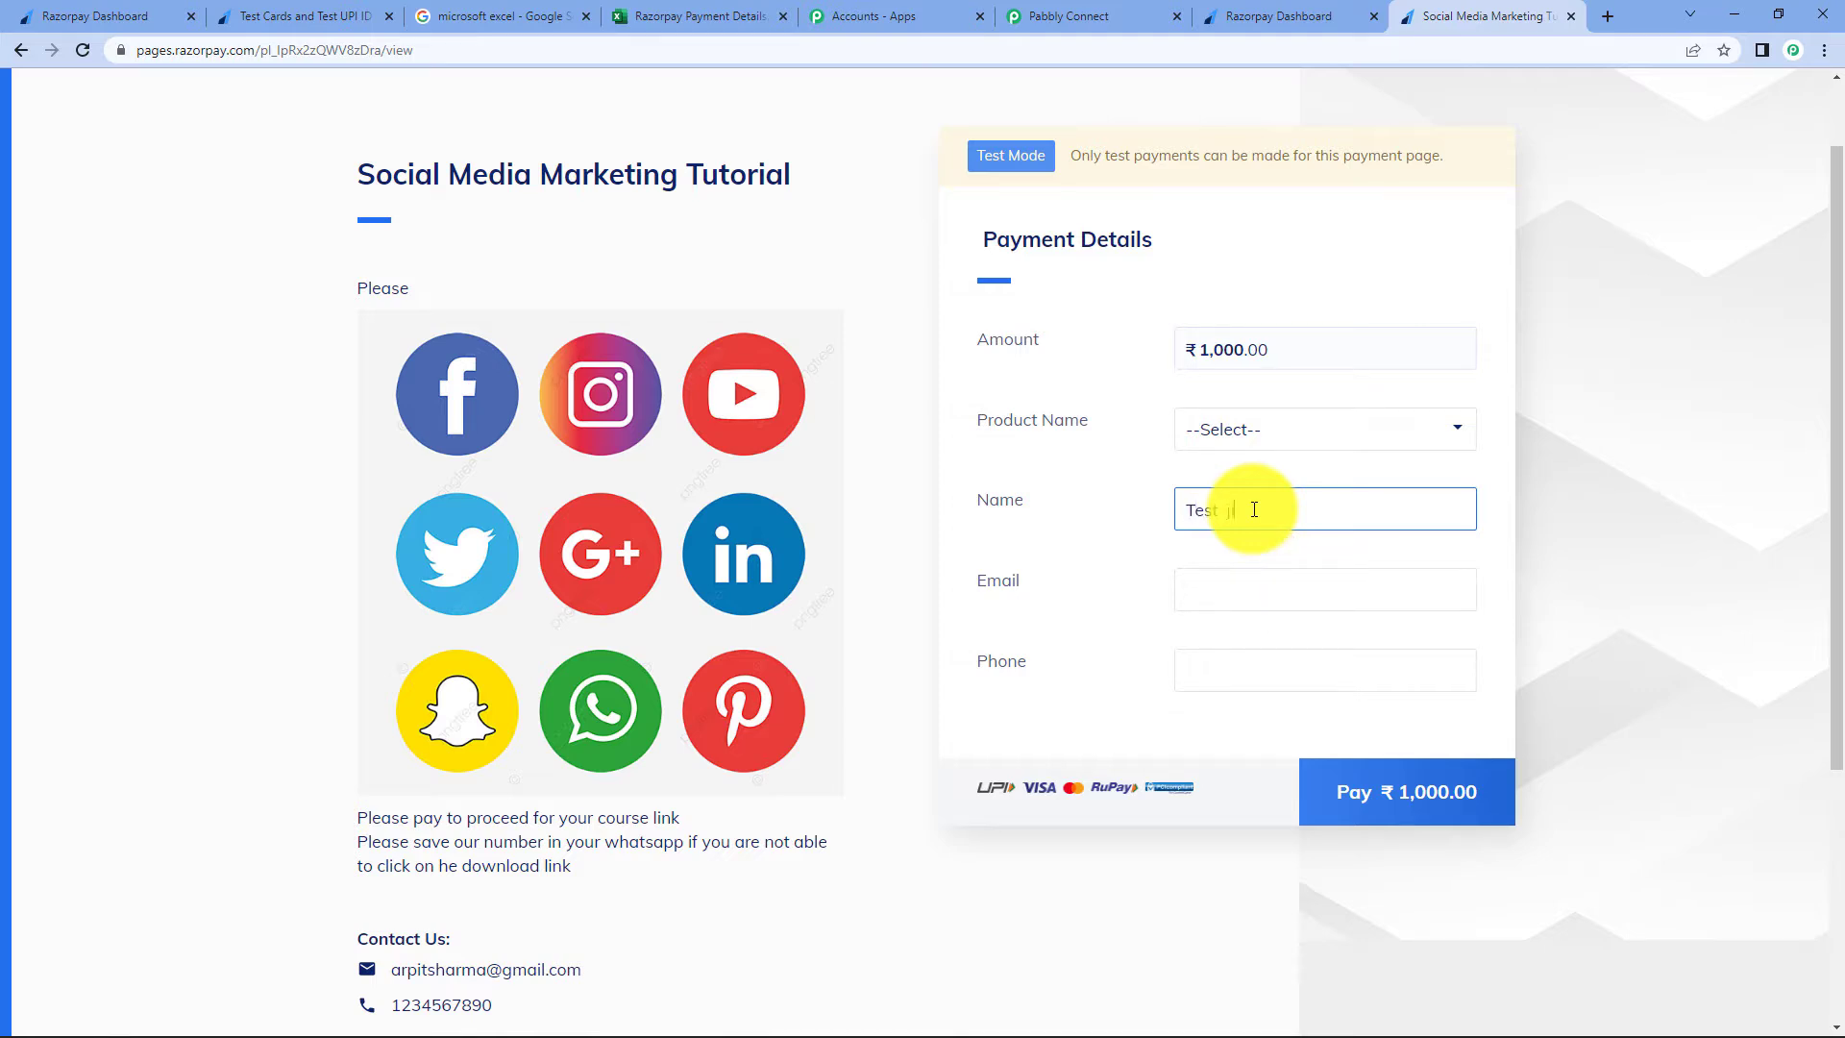
type("ji")
left_click(1340, 602)
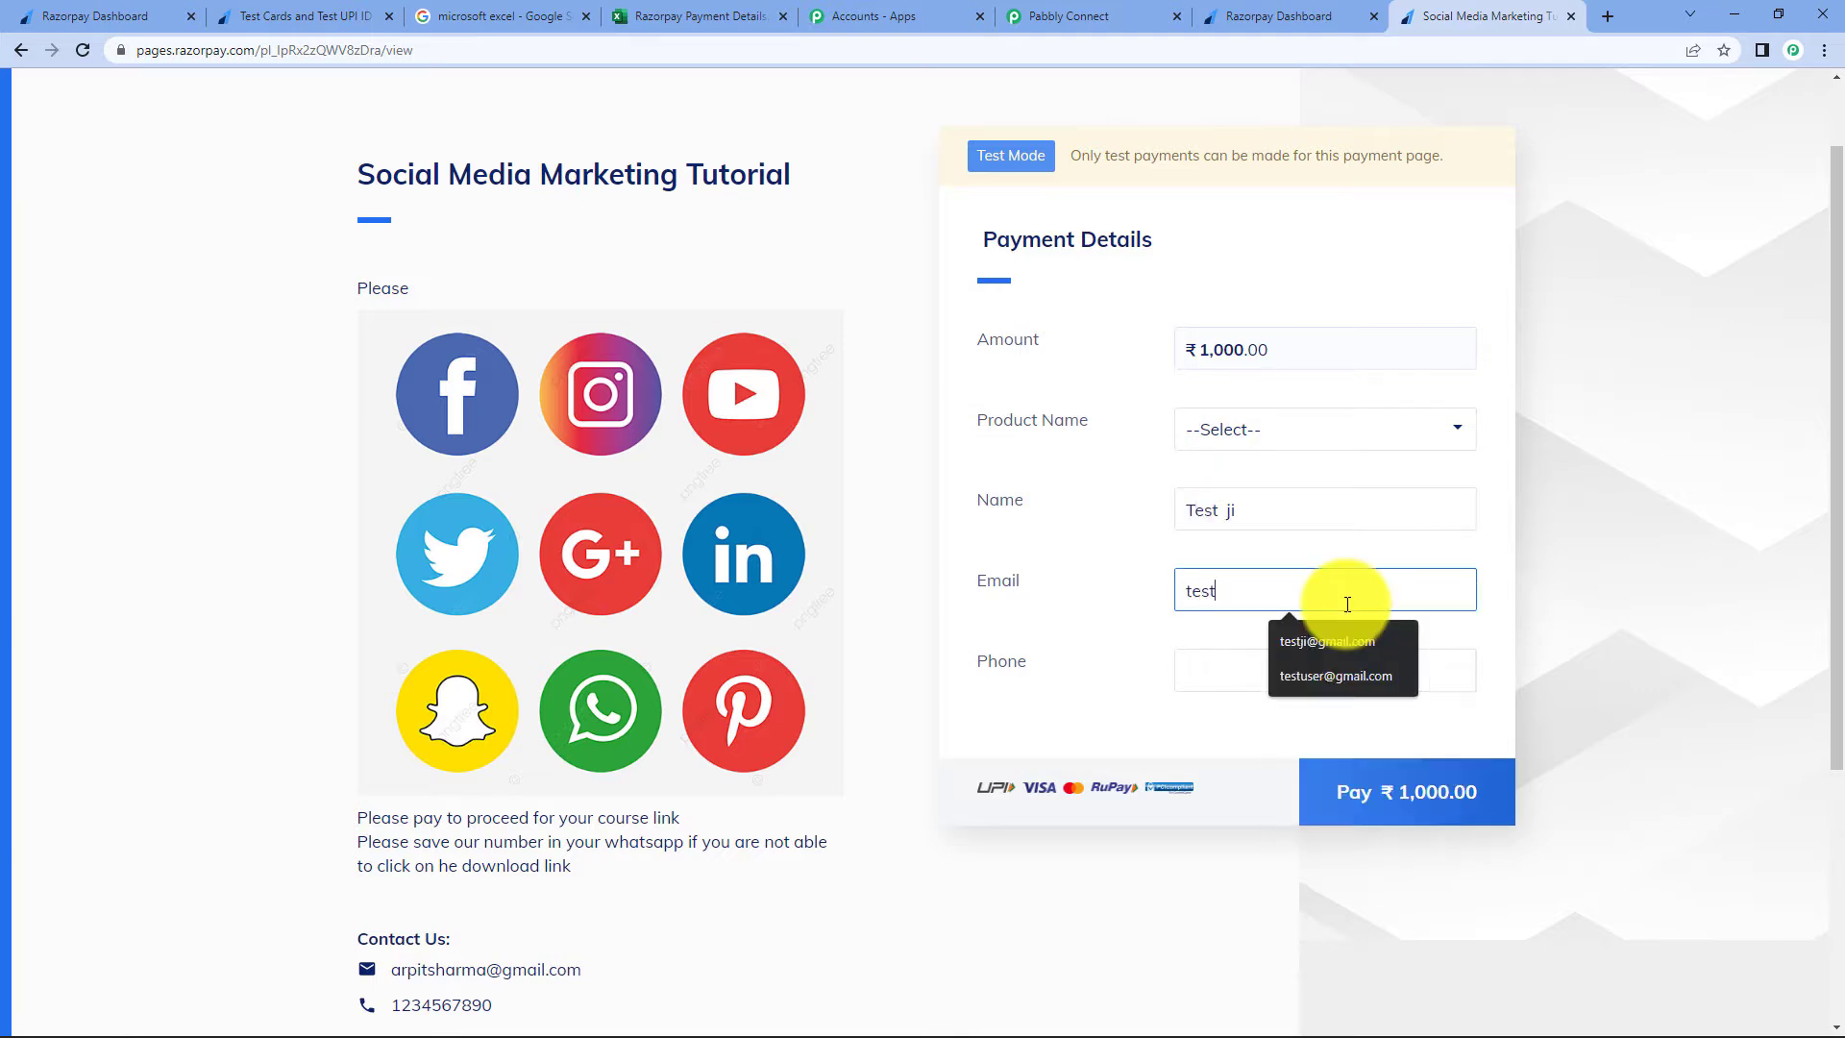
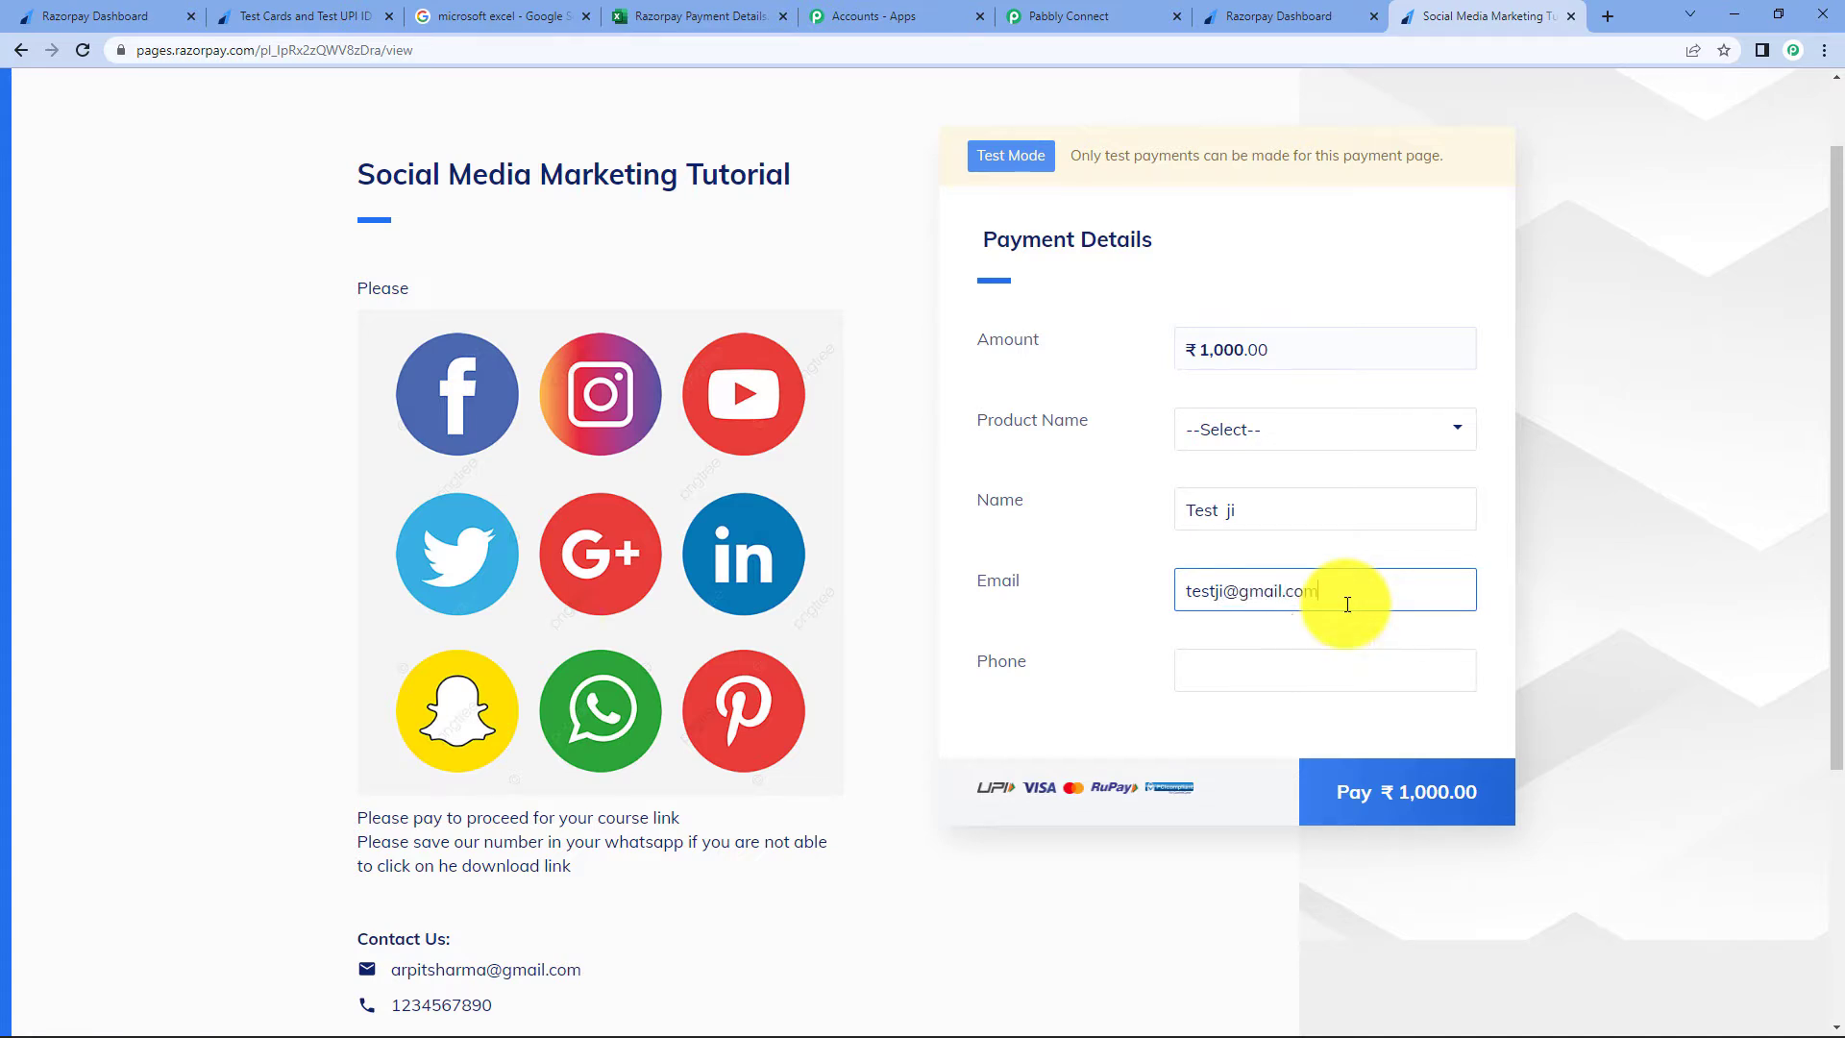
left_click(1272, 668)
type("900000000")
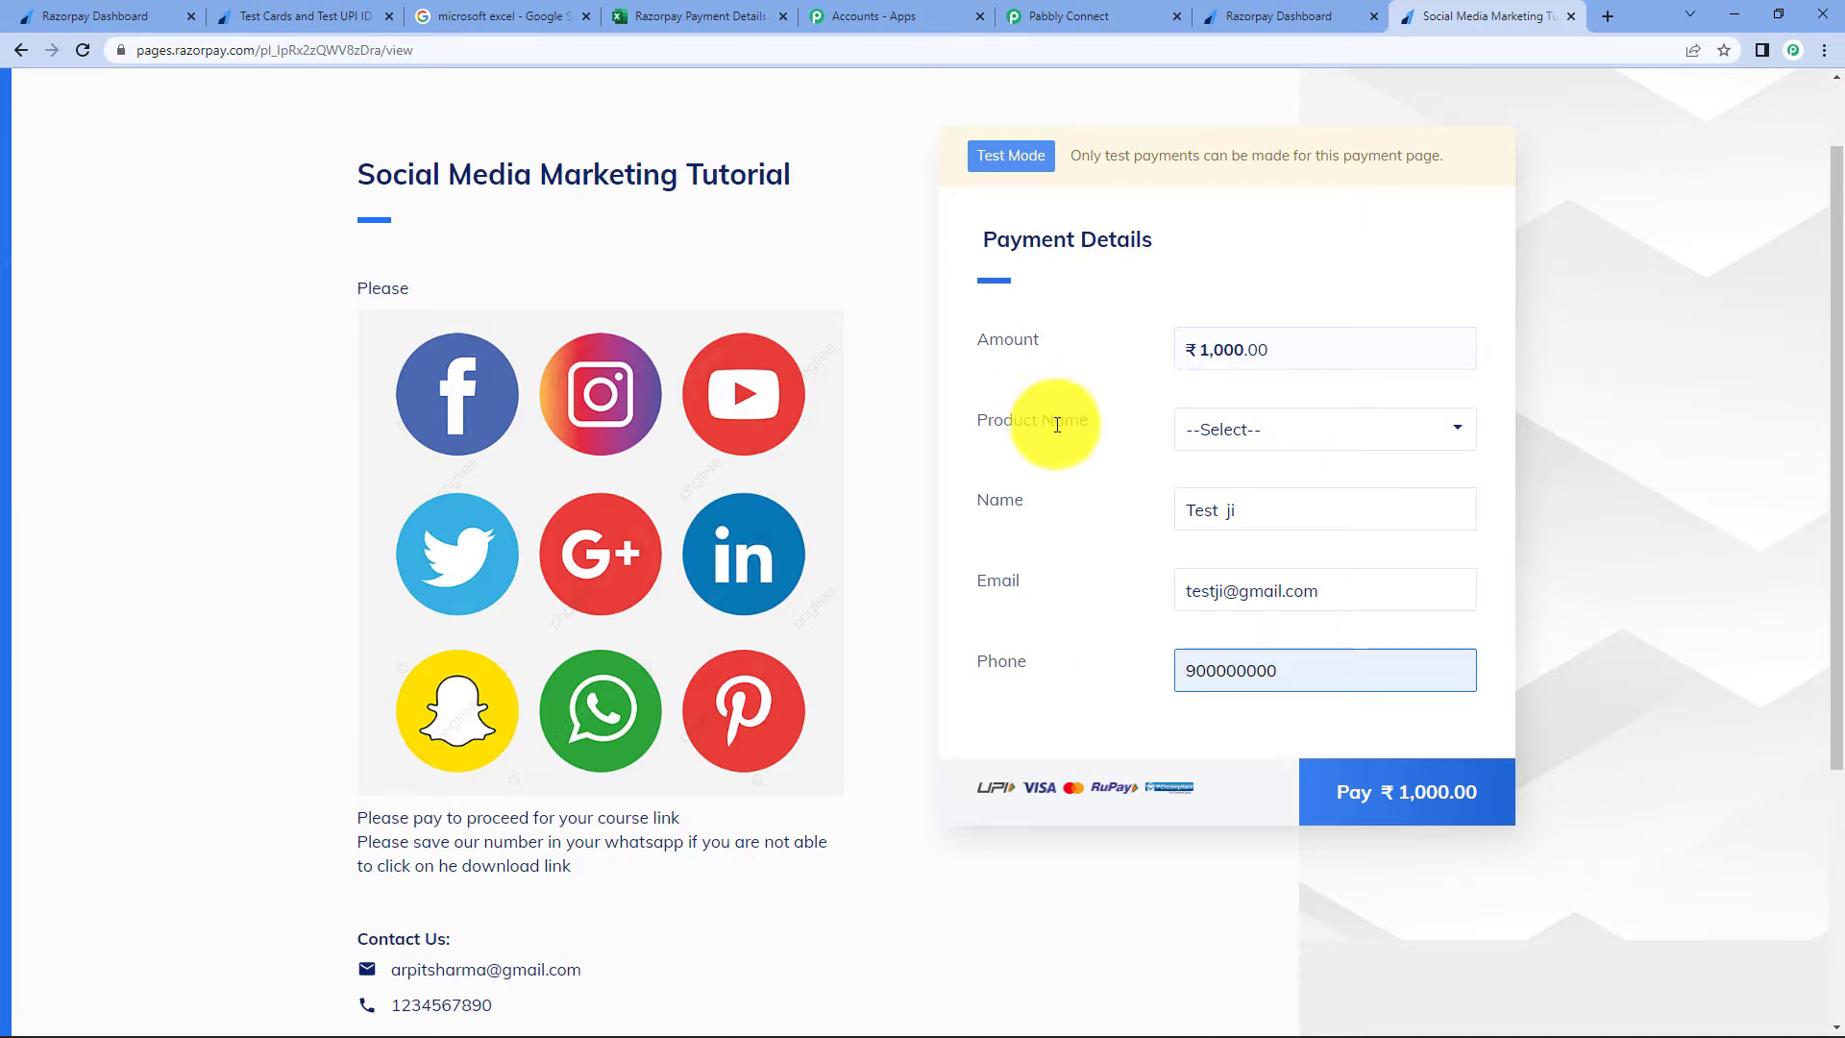
left_click(1299, 427)
left_click(1331, 488)
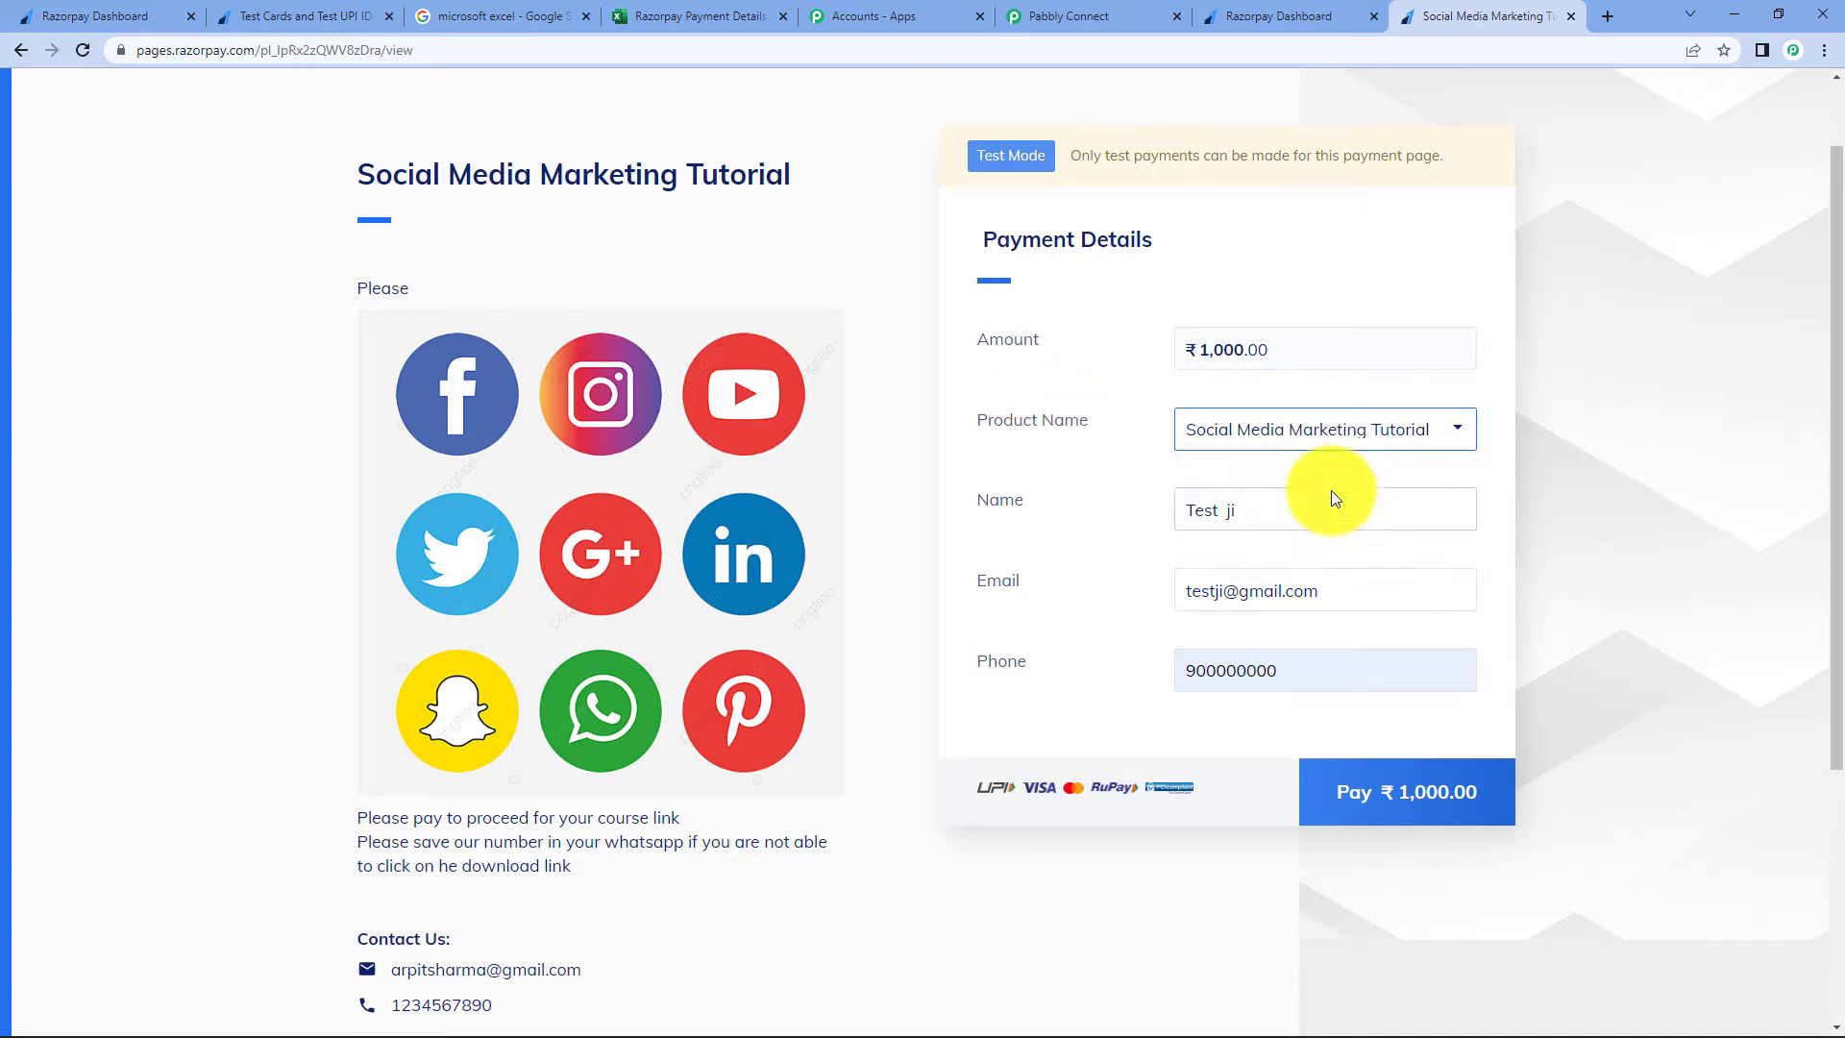
- Start the ₹1,000.00 card checkout and paste a test card number from Razorpay's documentation
left_click(1403, 815)
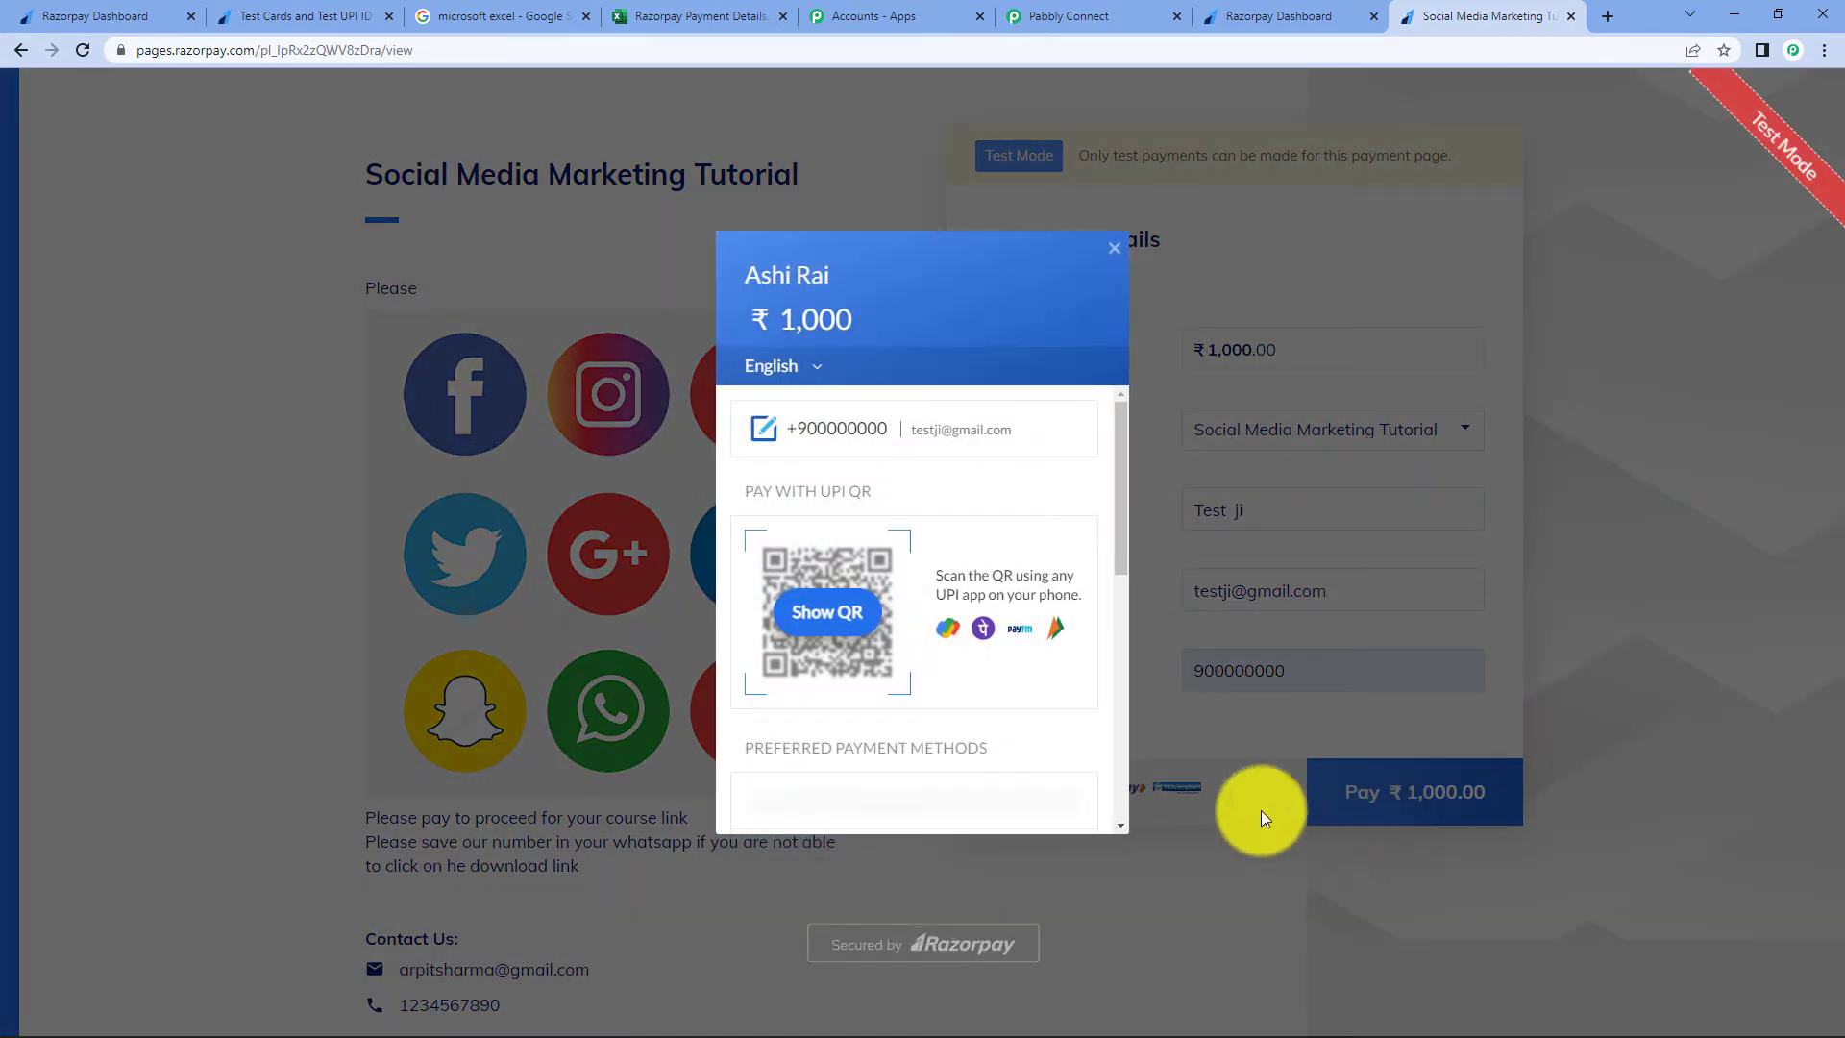
scroll(980, 628, "down", 2)
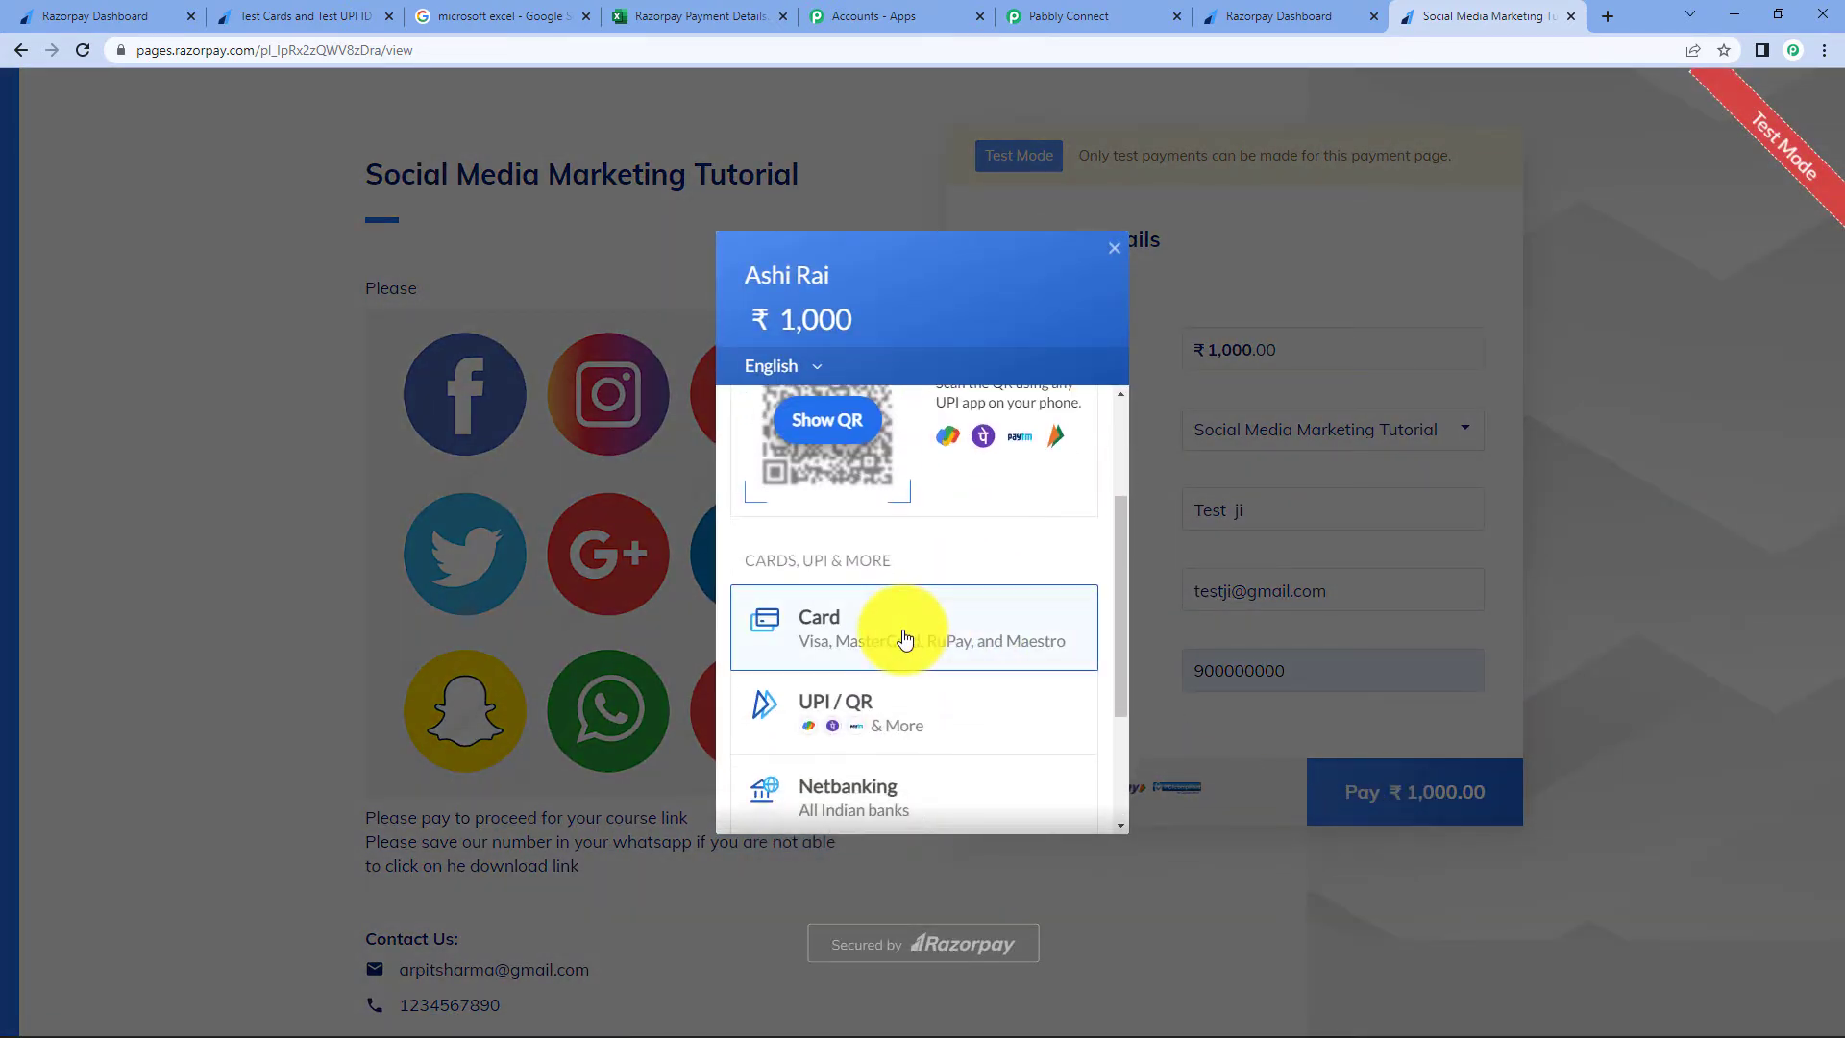
left_click(898, 636)
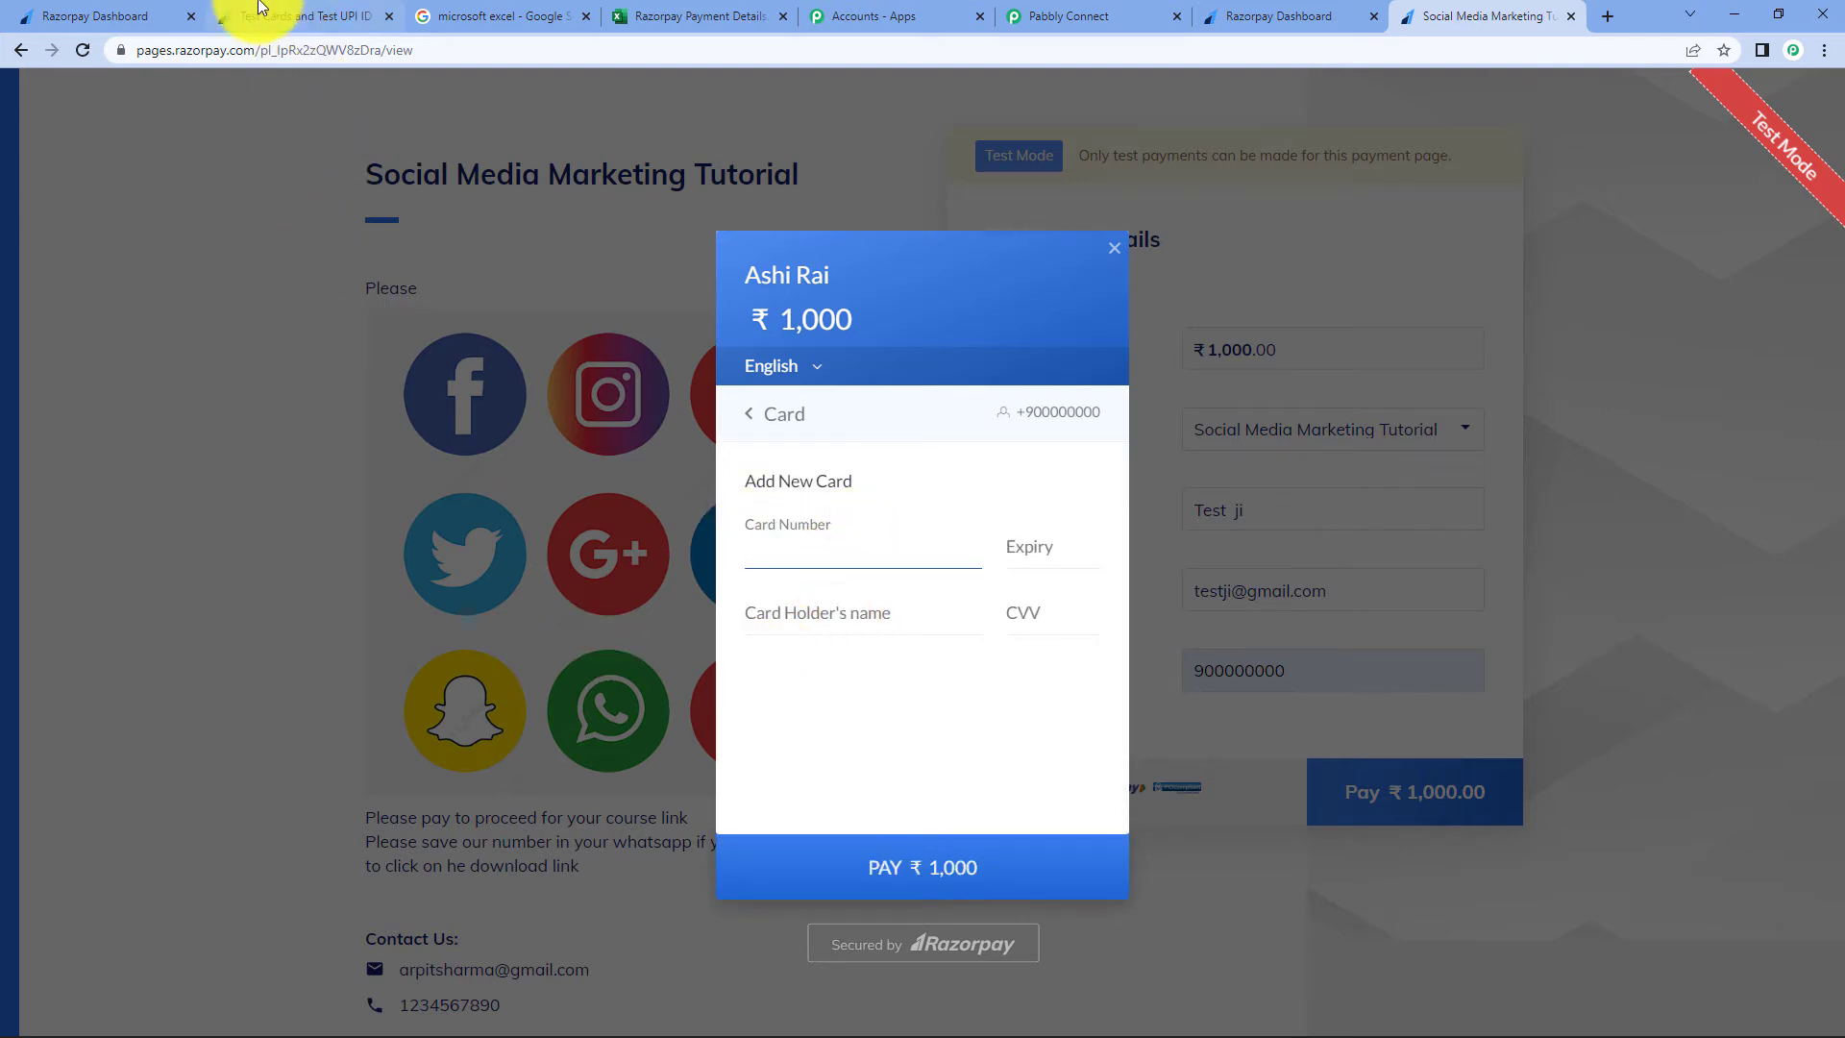
left_click(291, 21)
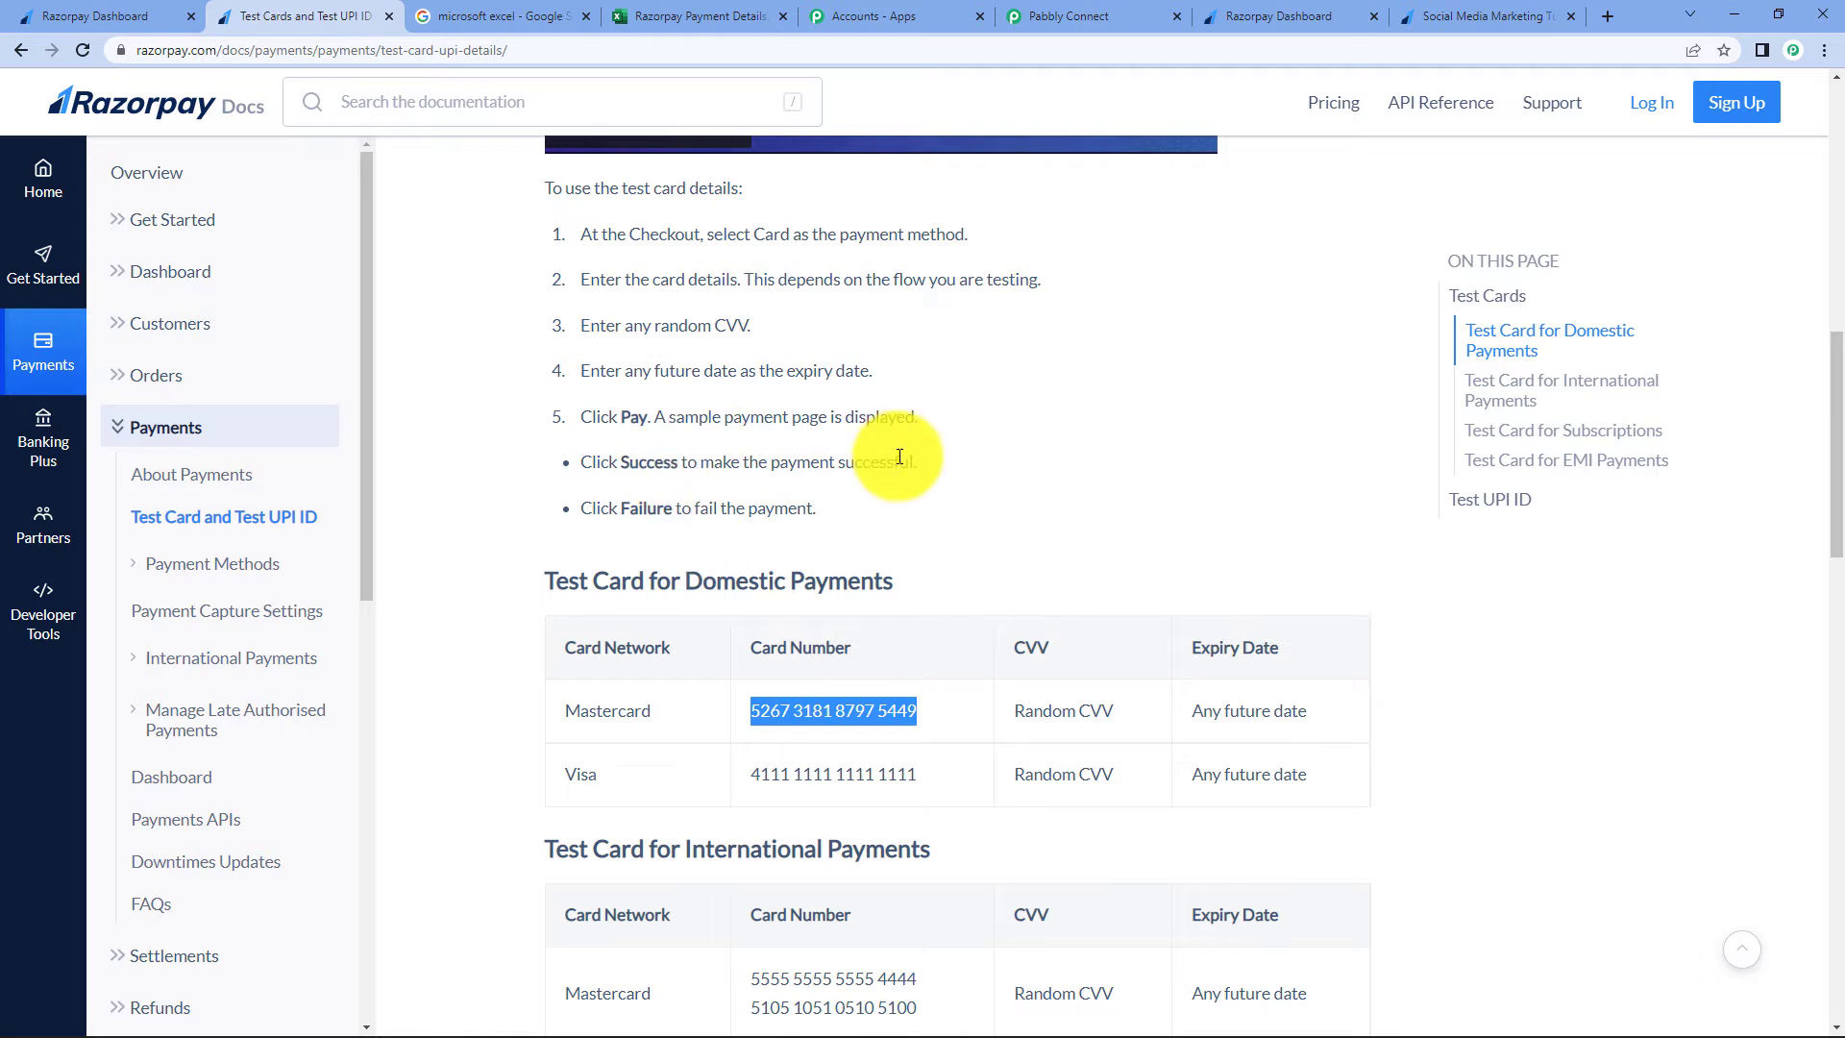
scroll(899, 456, "down", 1)
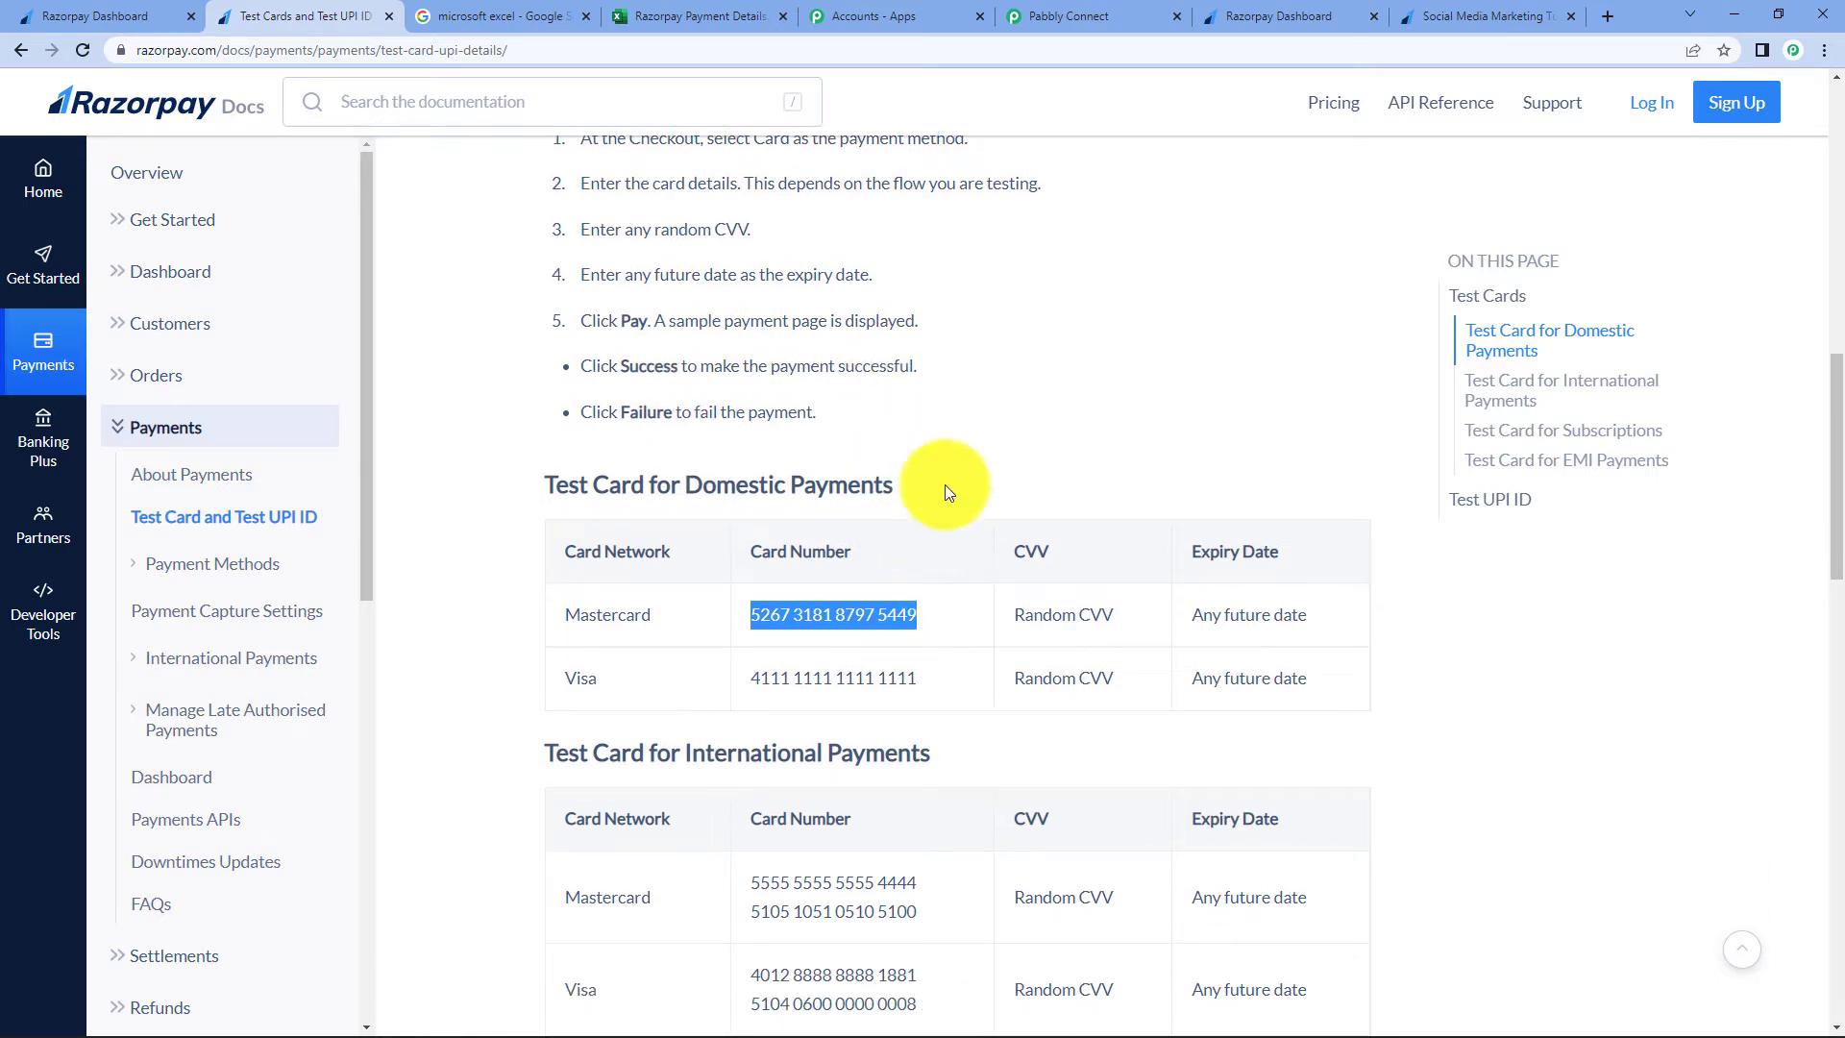
left_click(1484, 17)
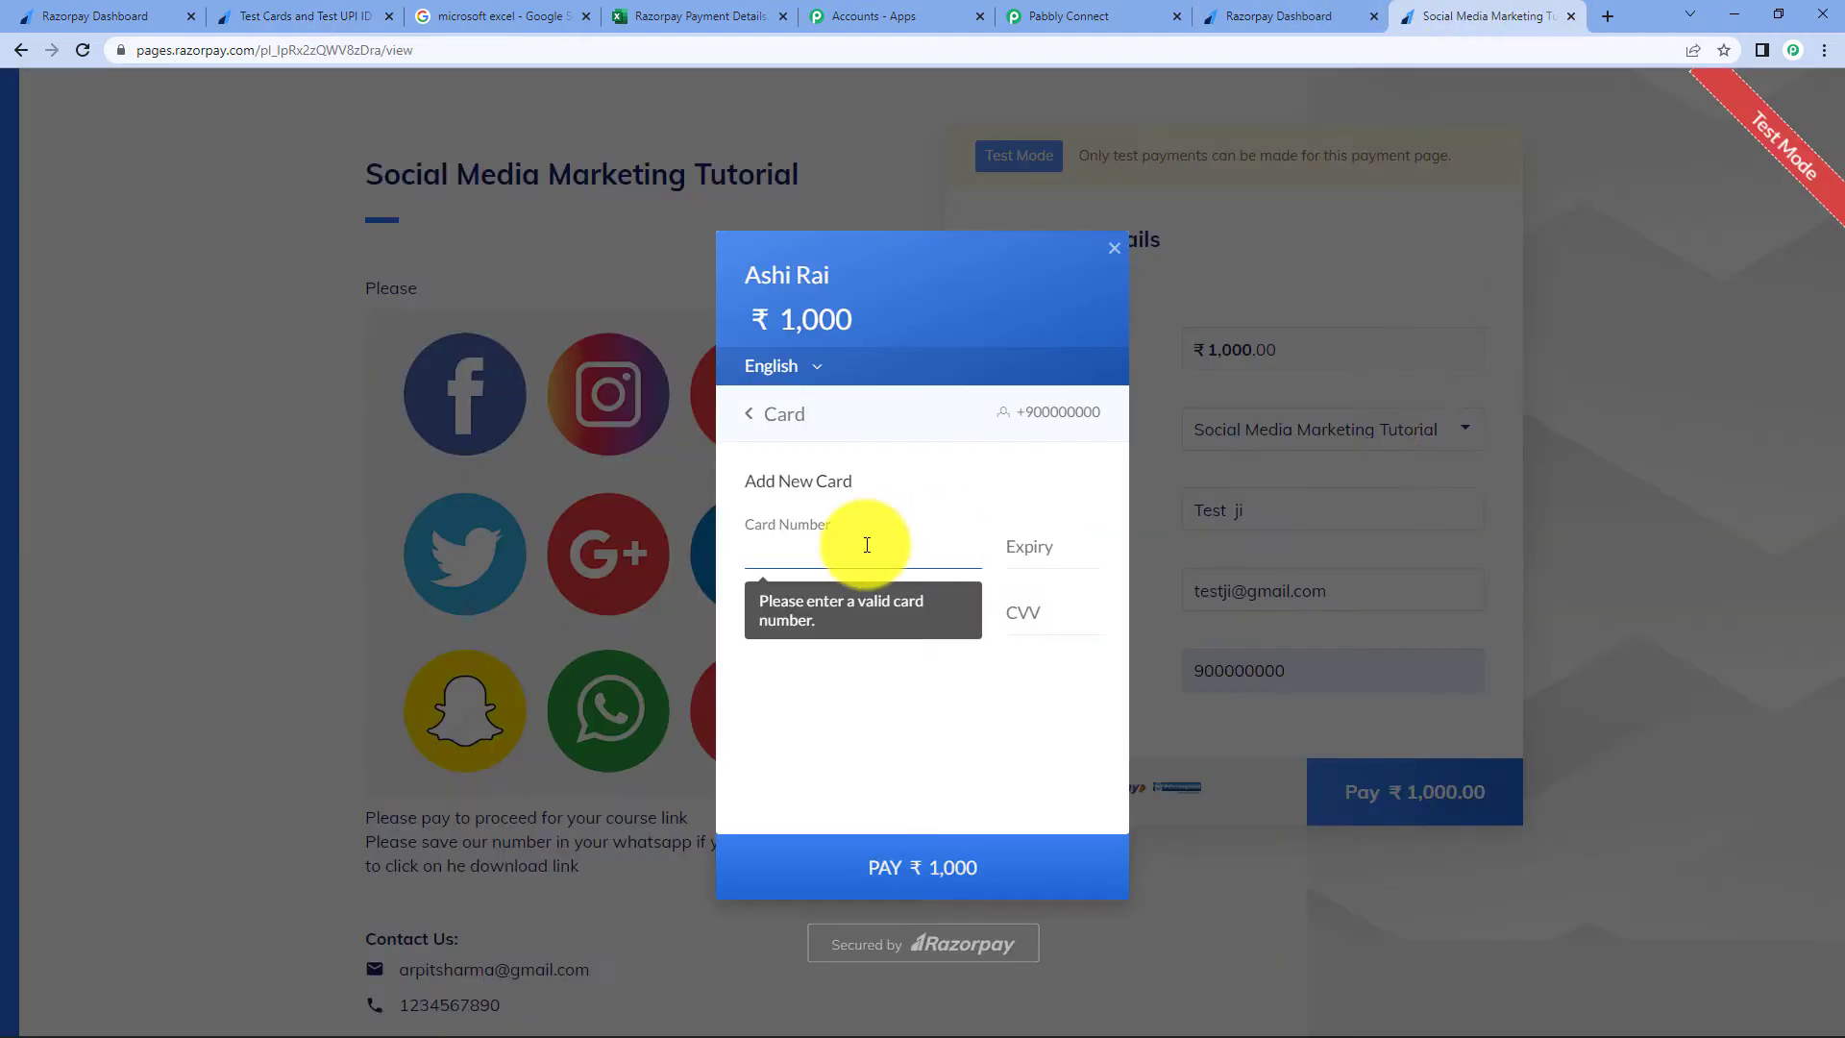
key("ctrl+v")
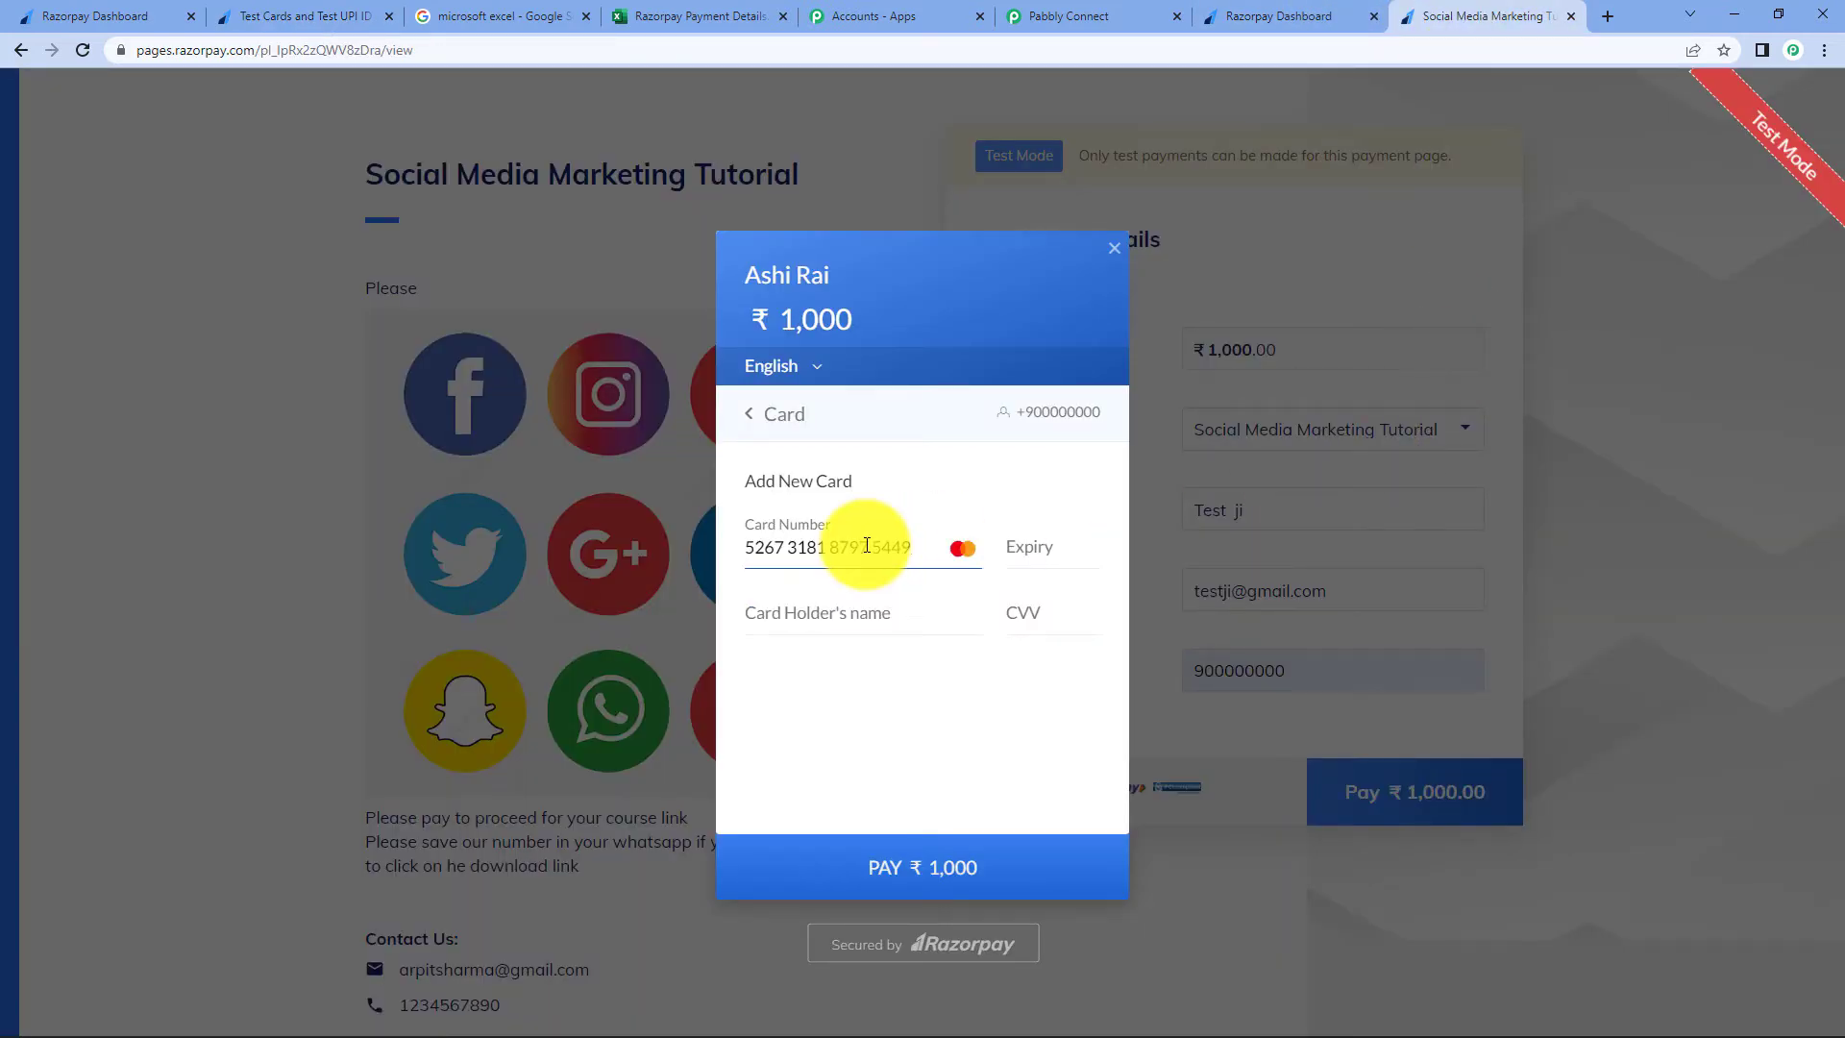
- Enter the test card's expiry, holder name and CVV, pay, and mark the payment successful
left_click(1049, 549)
type("0223")
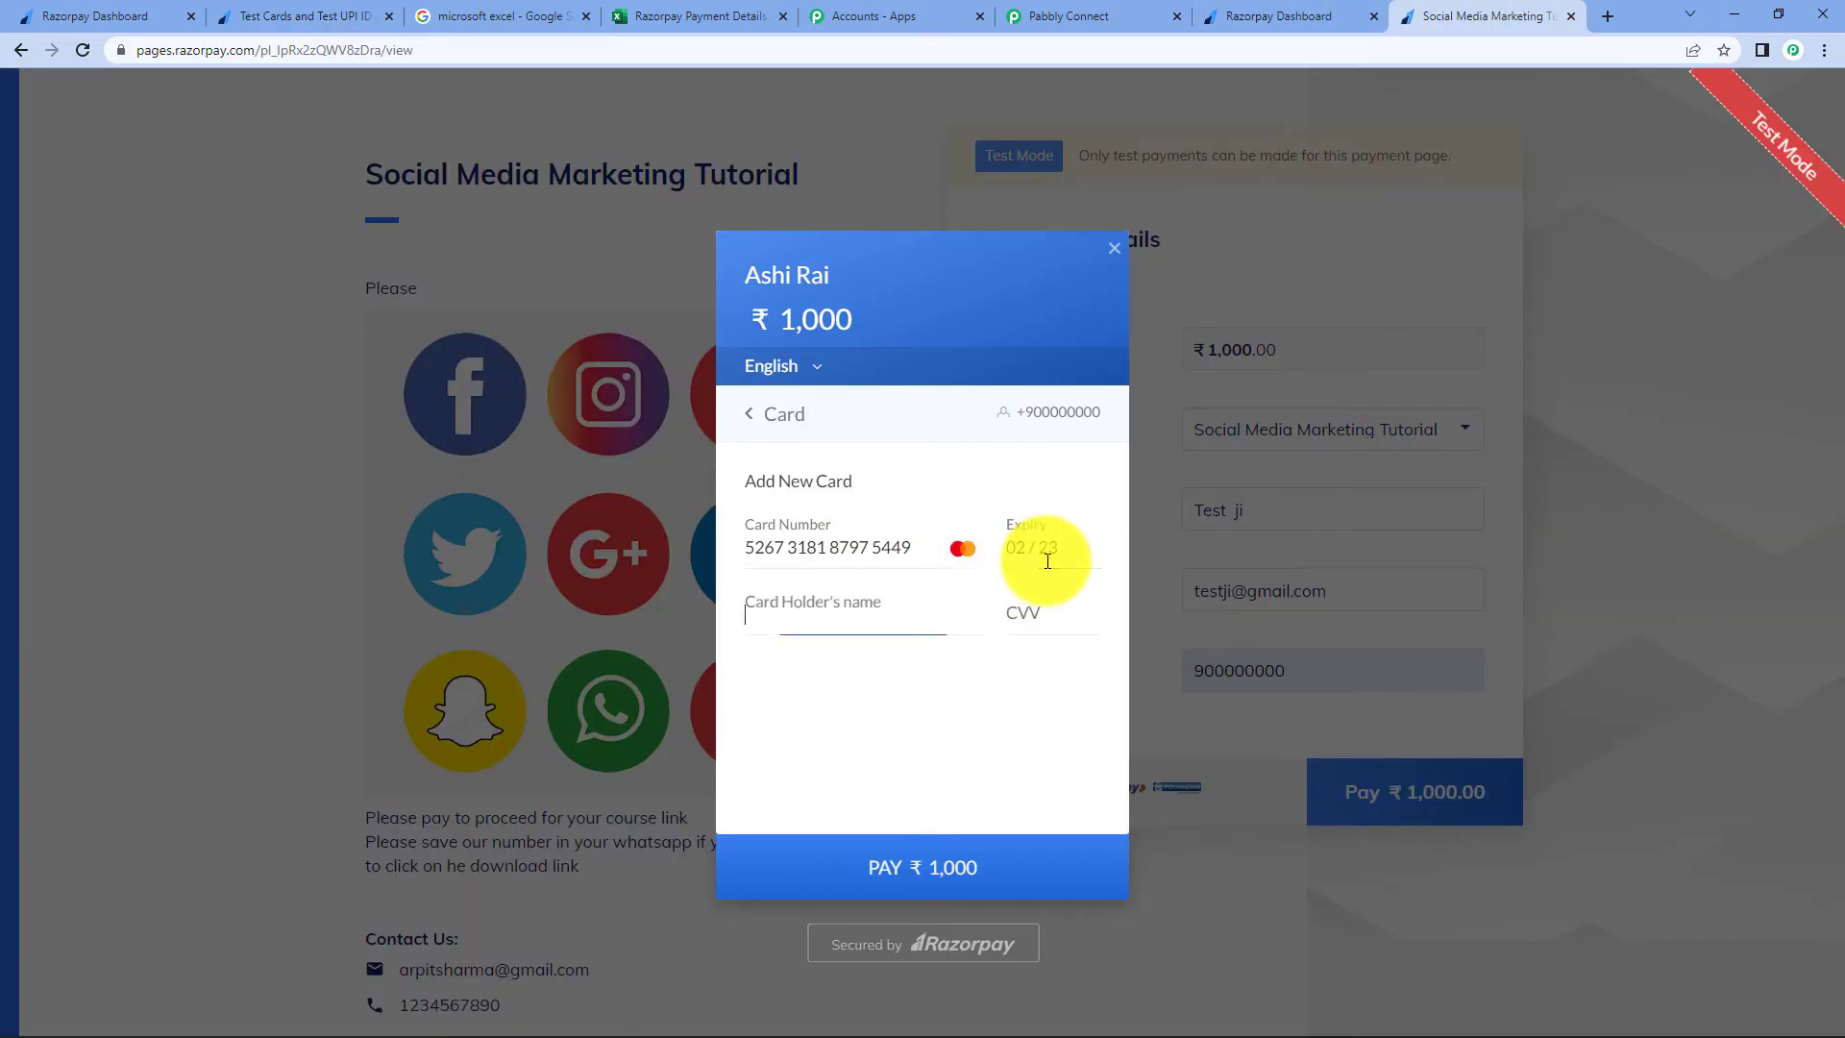
type("De")
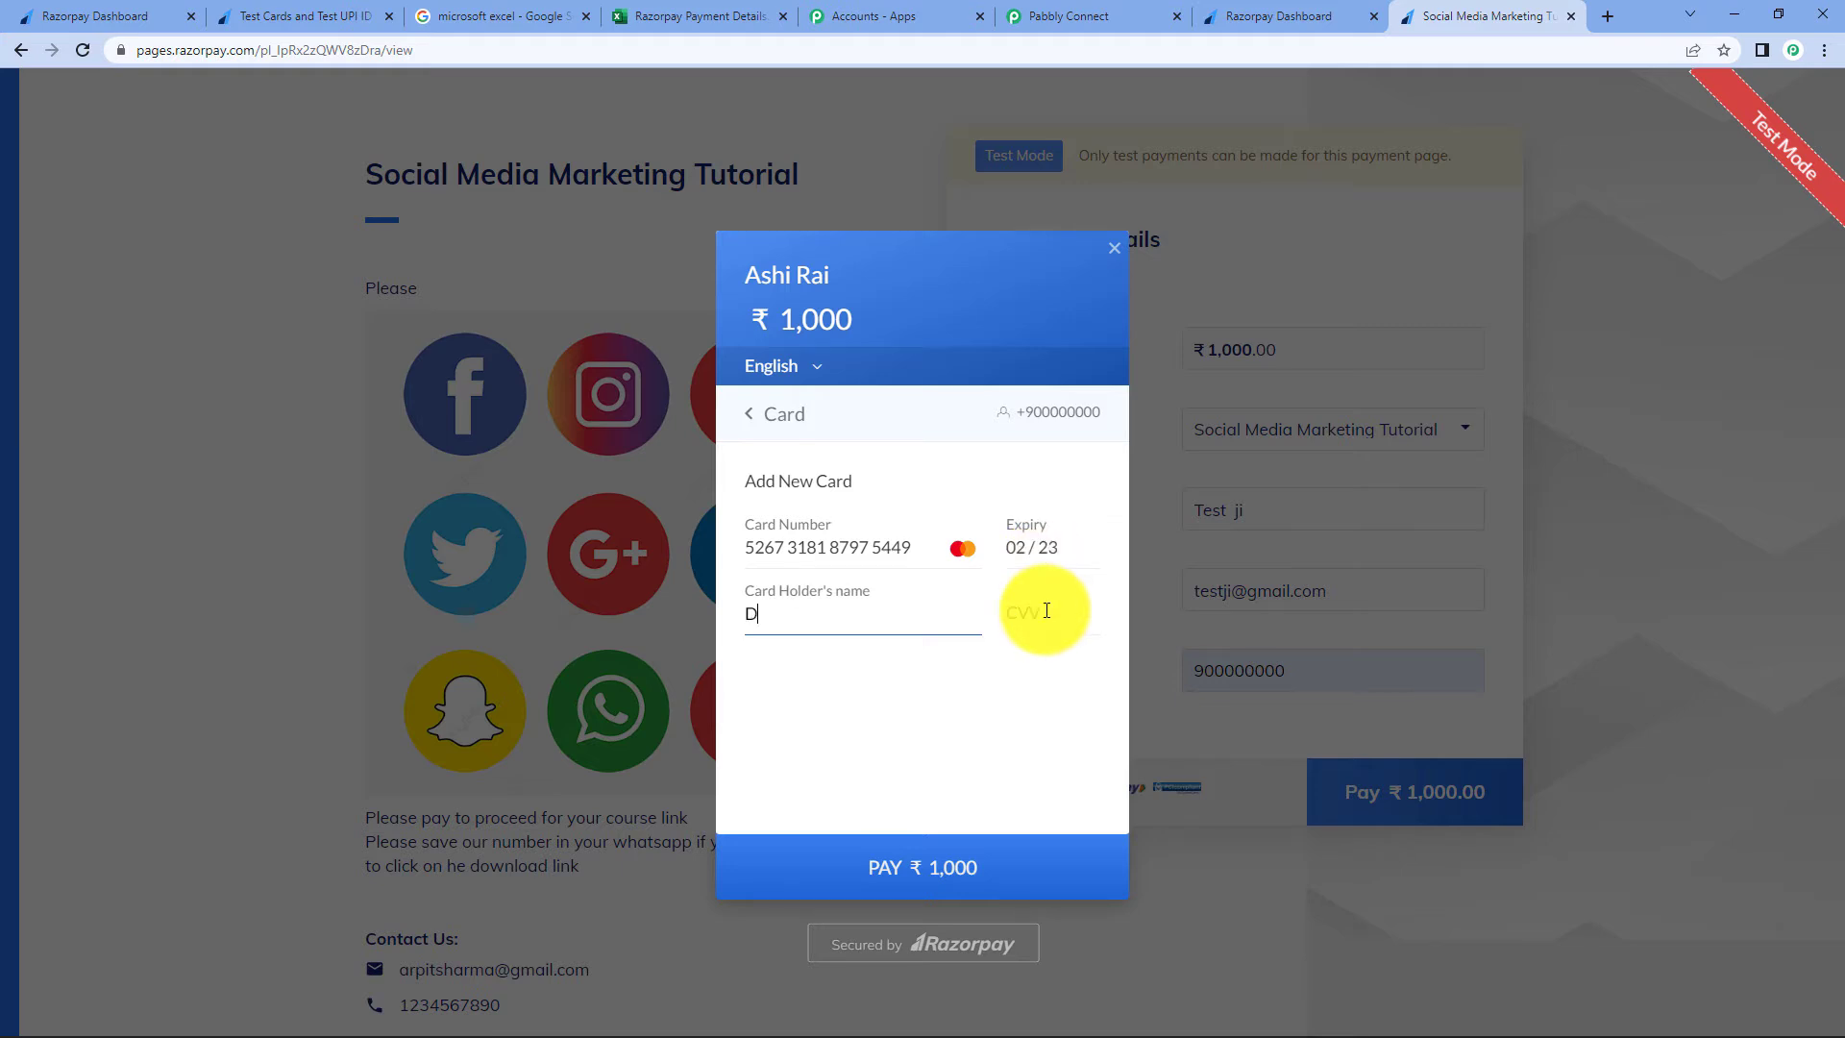
key("BackSpace")
key("BackSpace")
type("Test ji")
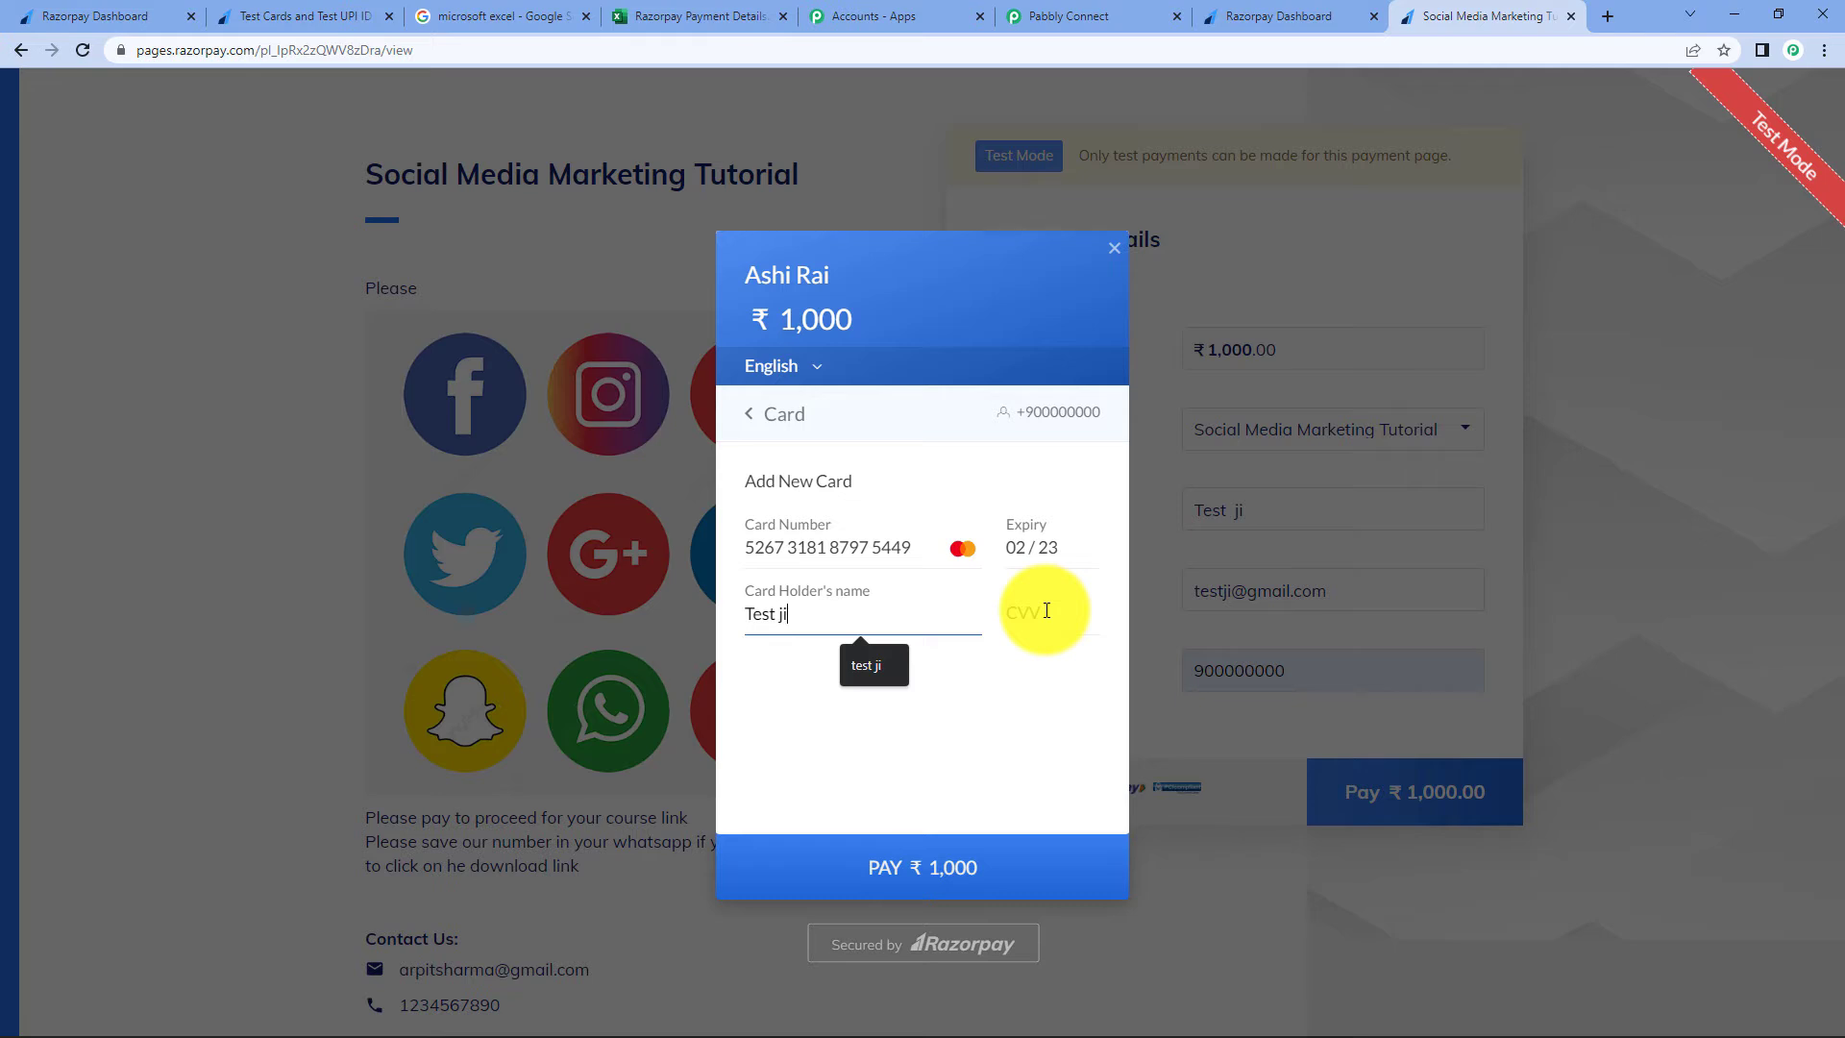
left_click(1045, 612)
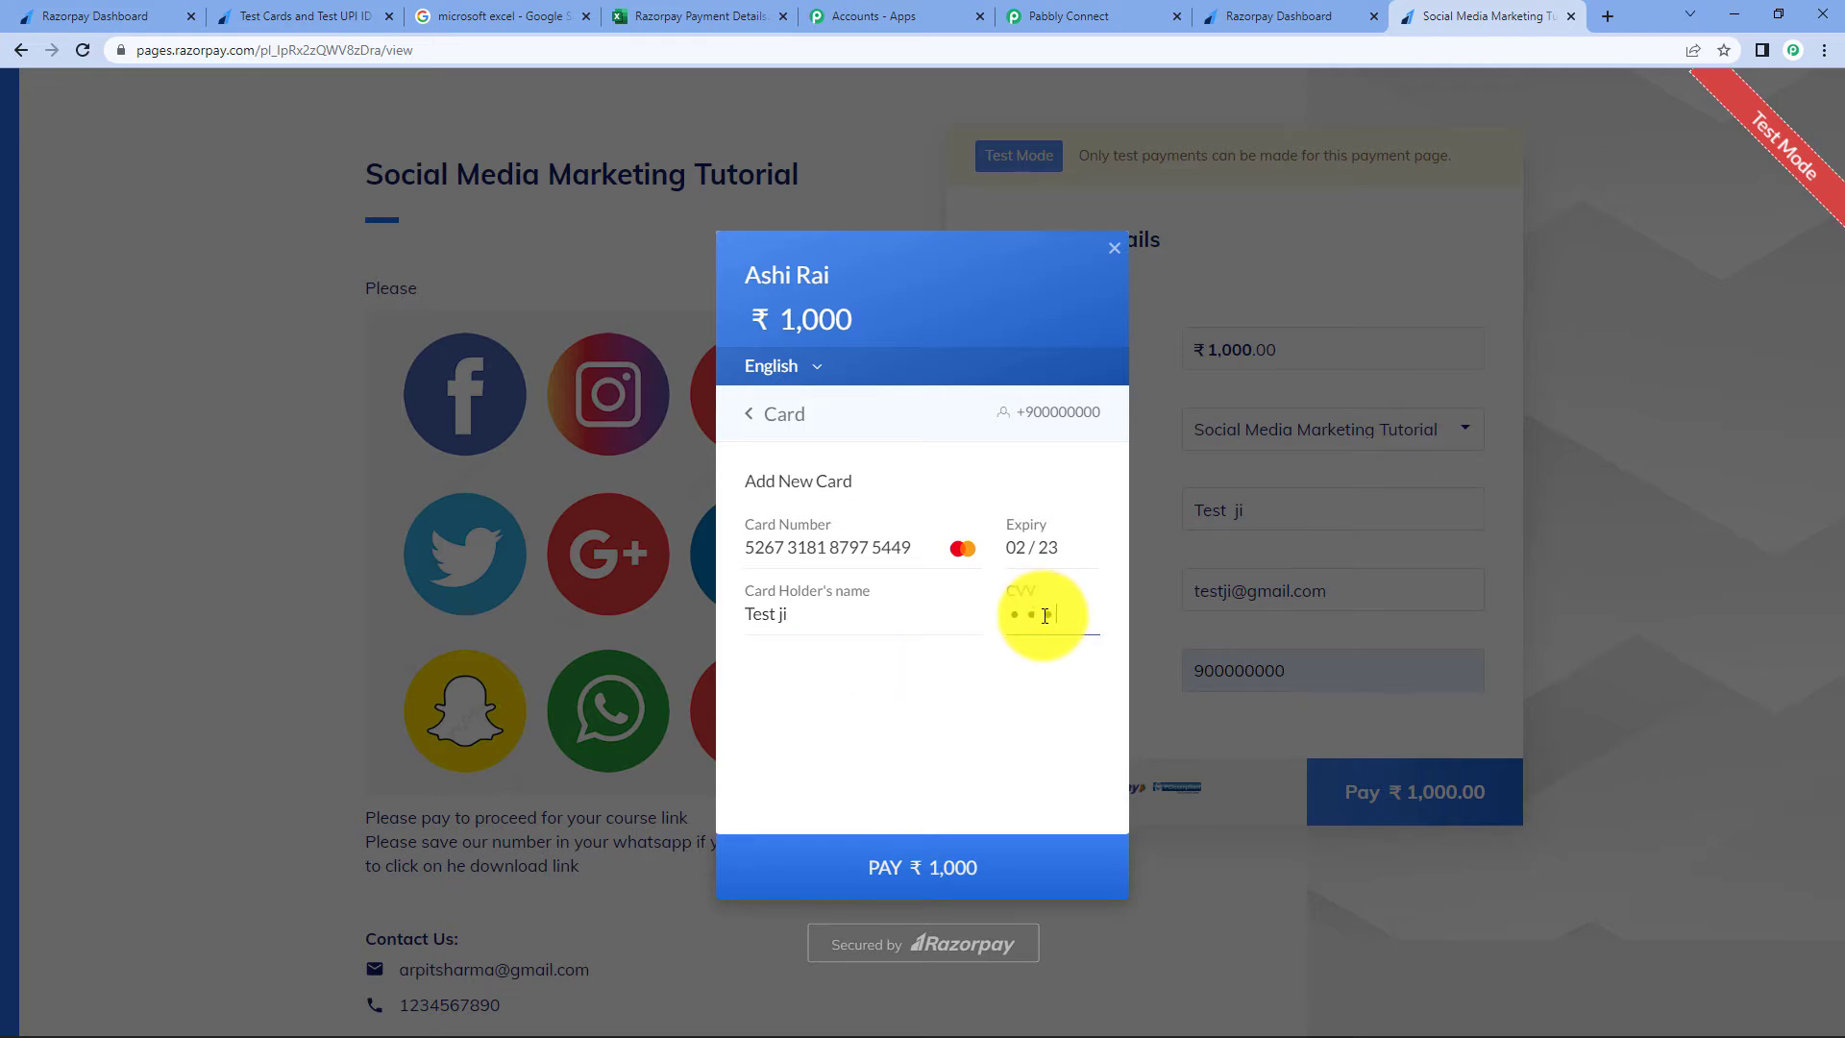
left_click(1042, 882)
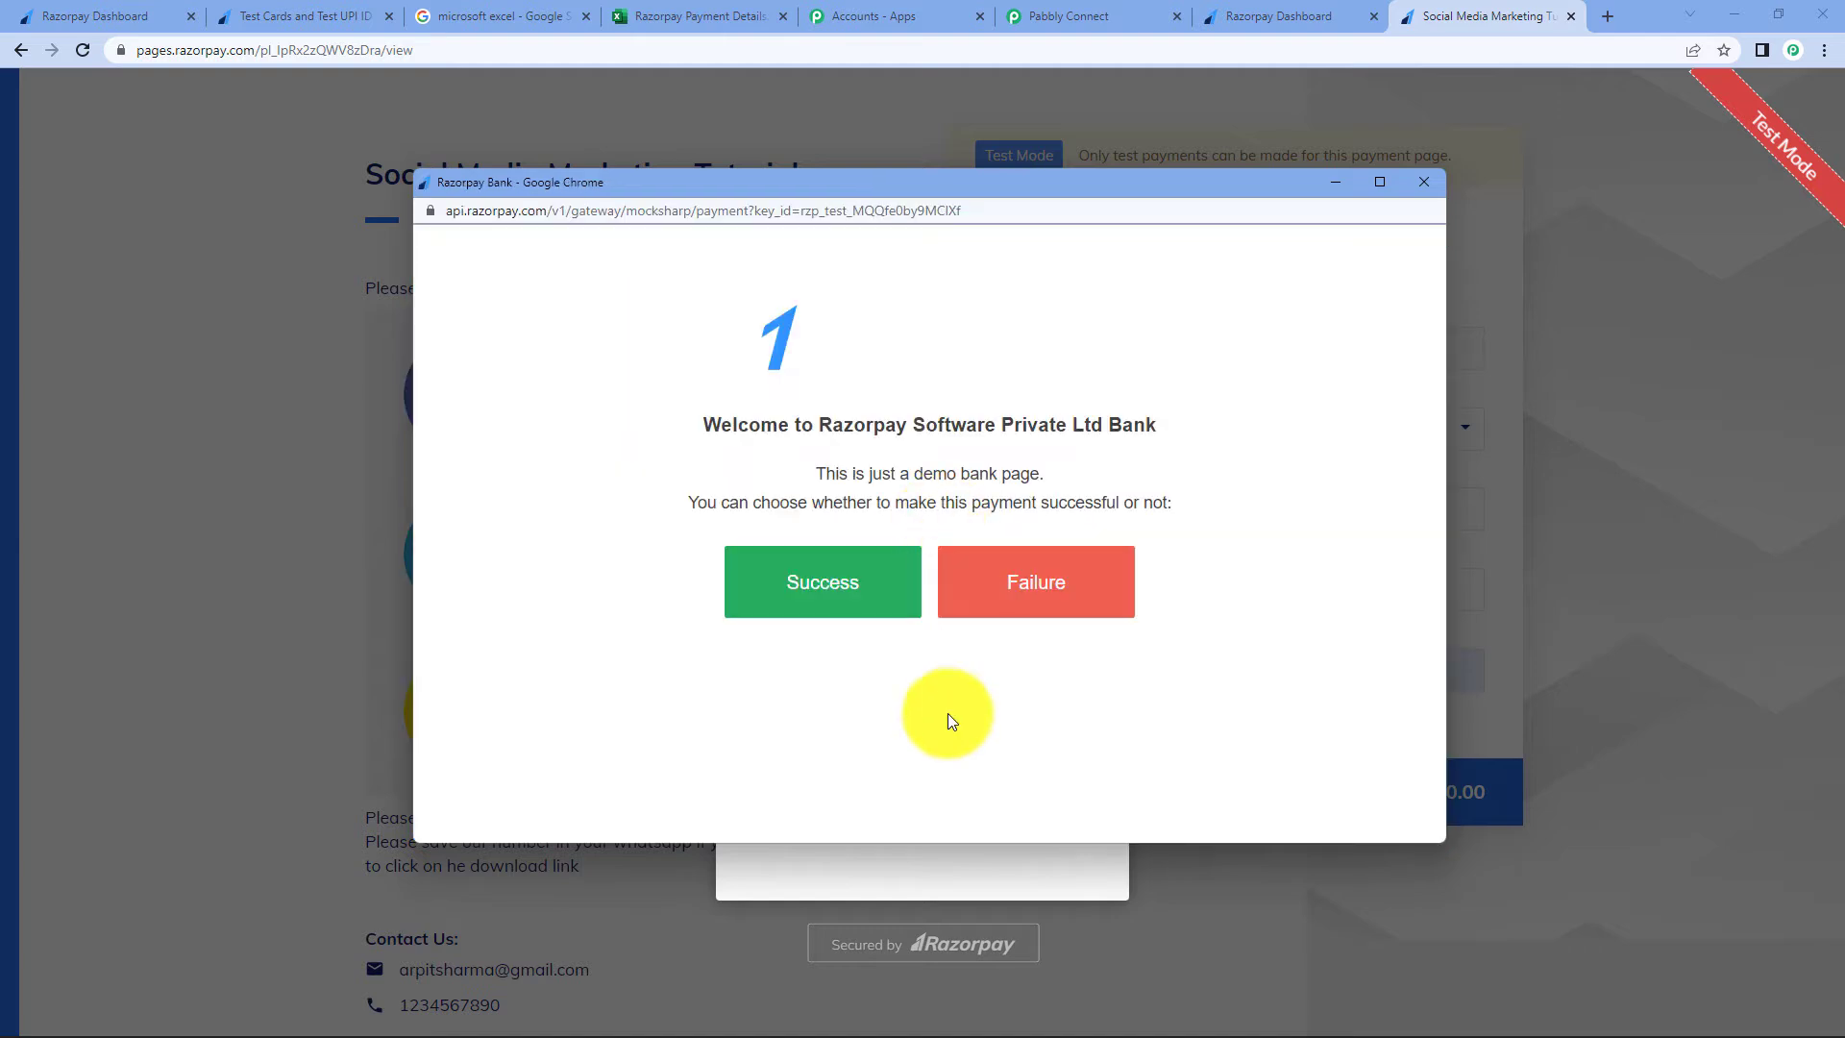
left_click(824, 615)
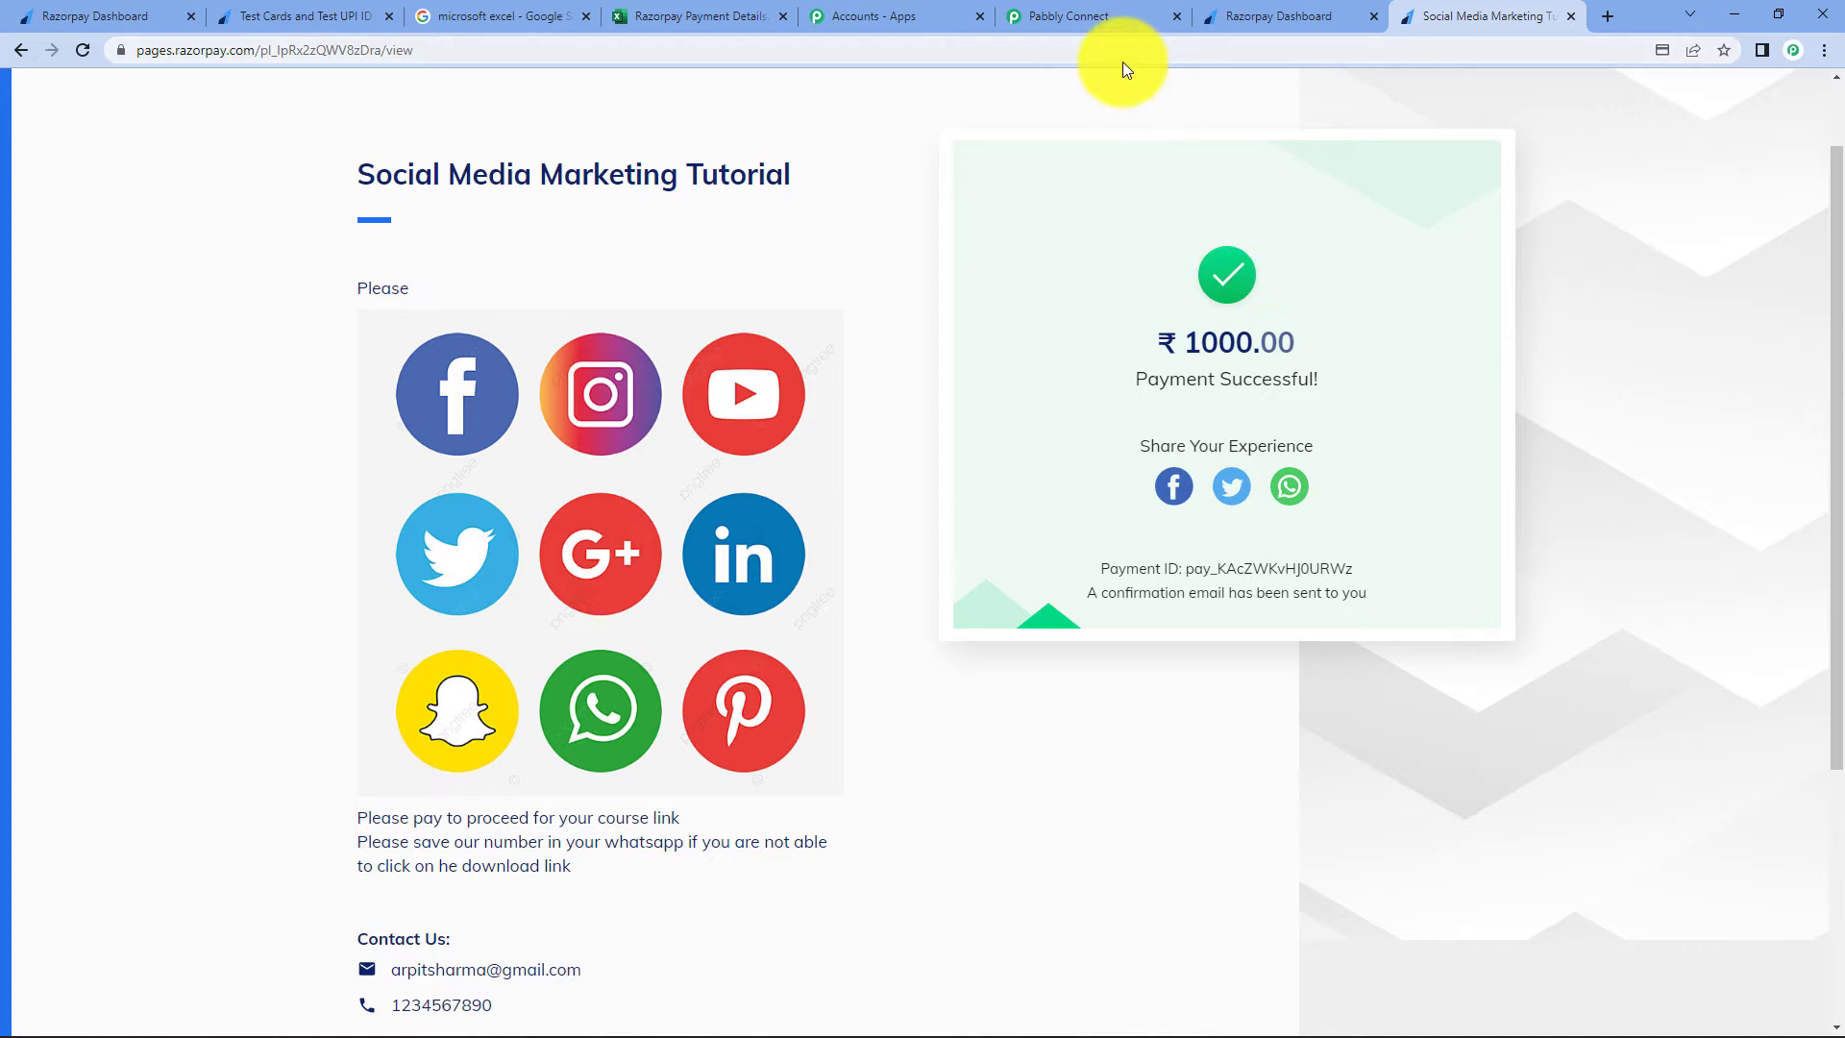
left_click(1092, 15)
scroll(1459, 497, "down", 4)
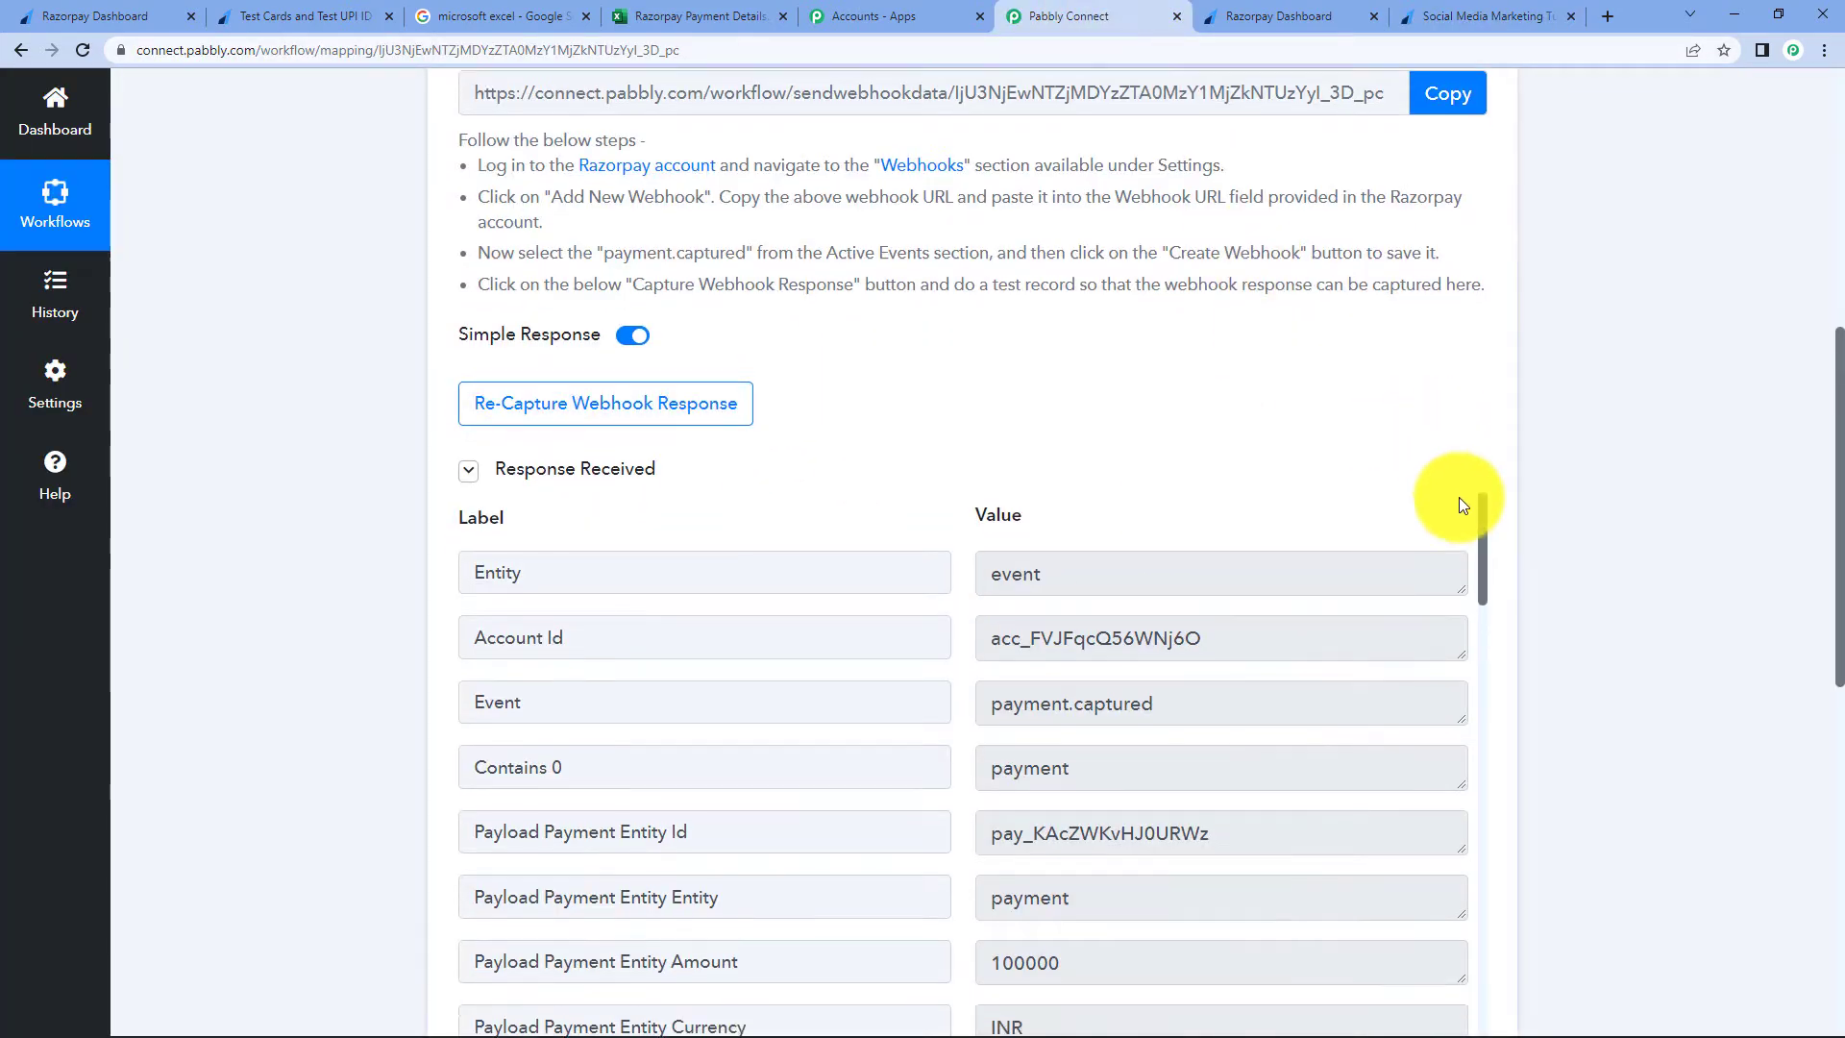
scroll(1179, 415, "down", 2)
scroll(1179, 415, "down", 9)
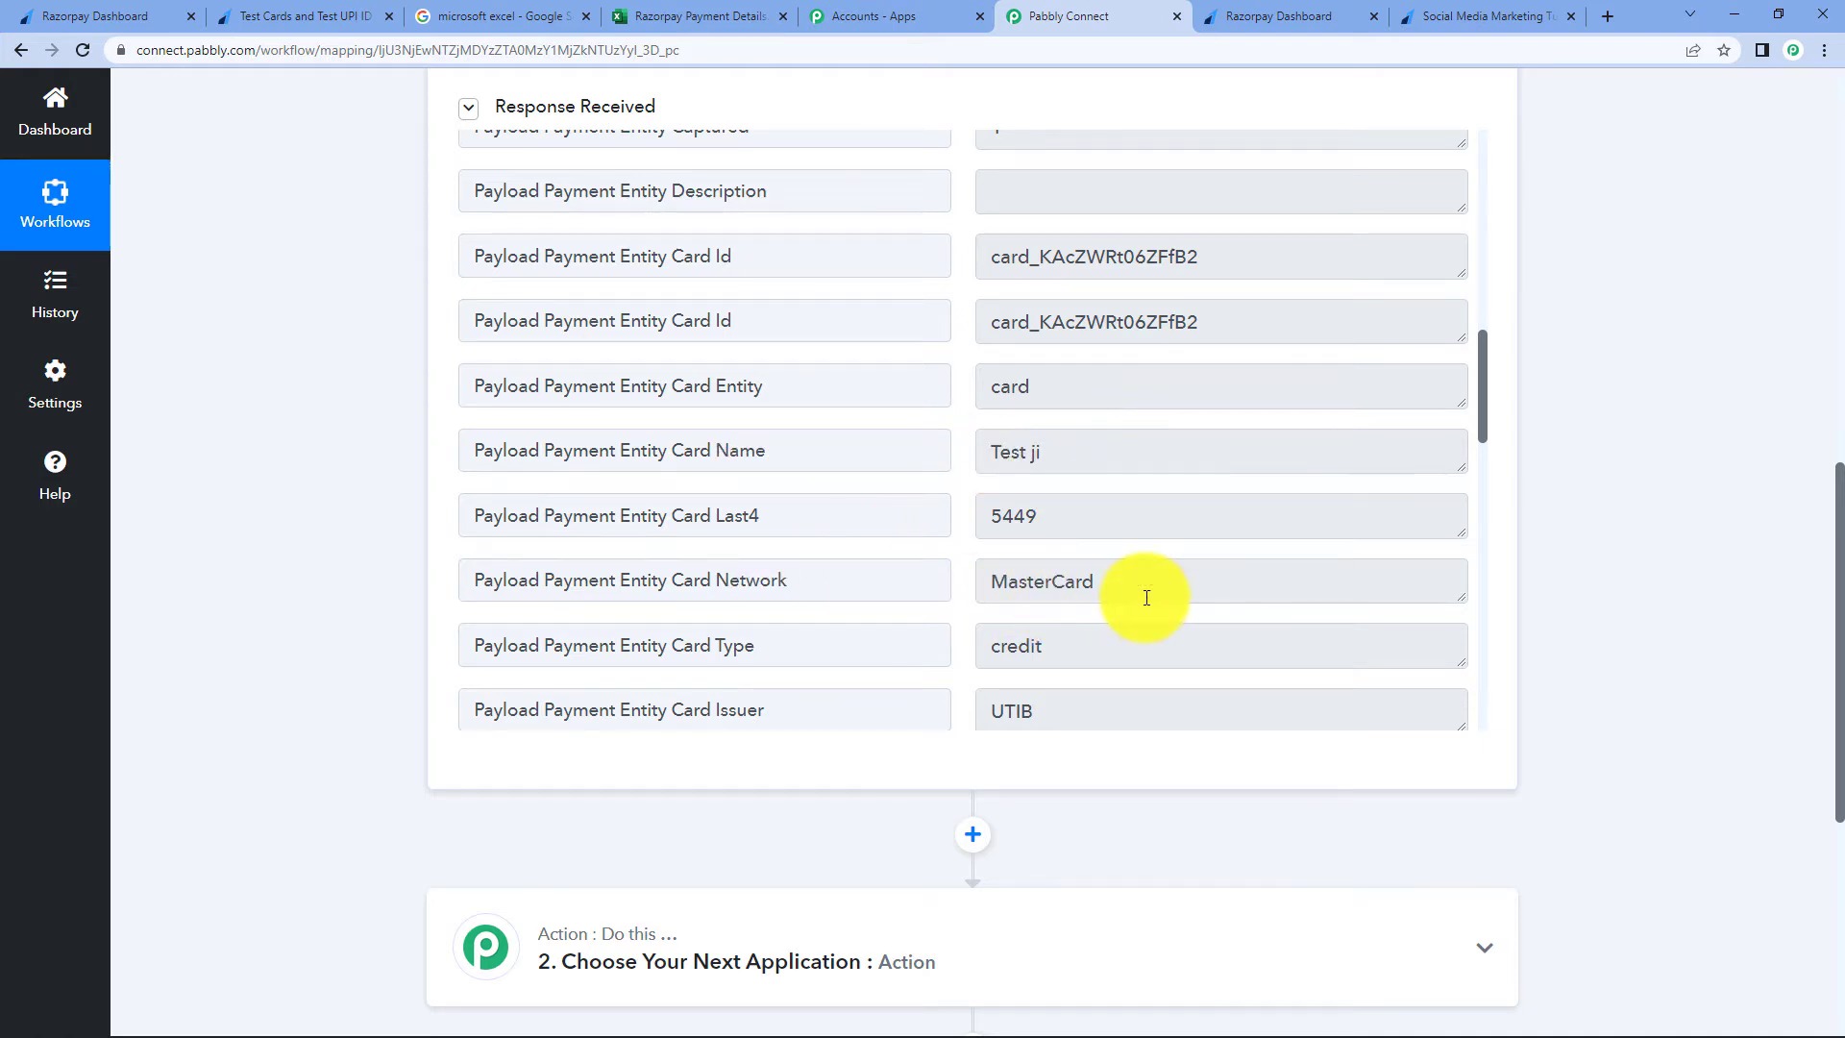
scroll(1124, 564, "down", 7)
scroll(1130, 555, "down", 2)
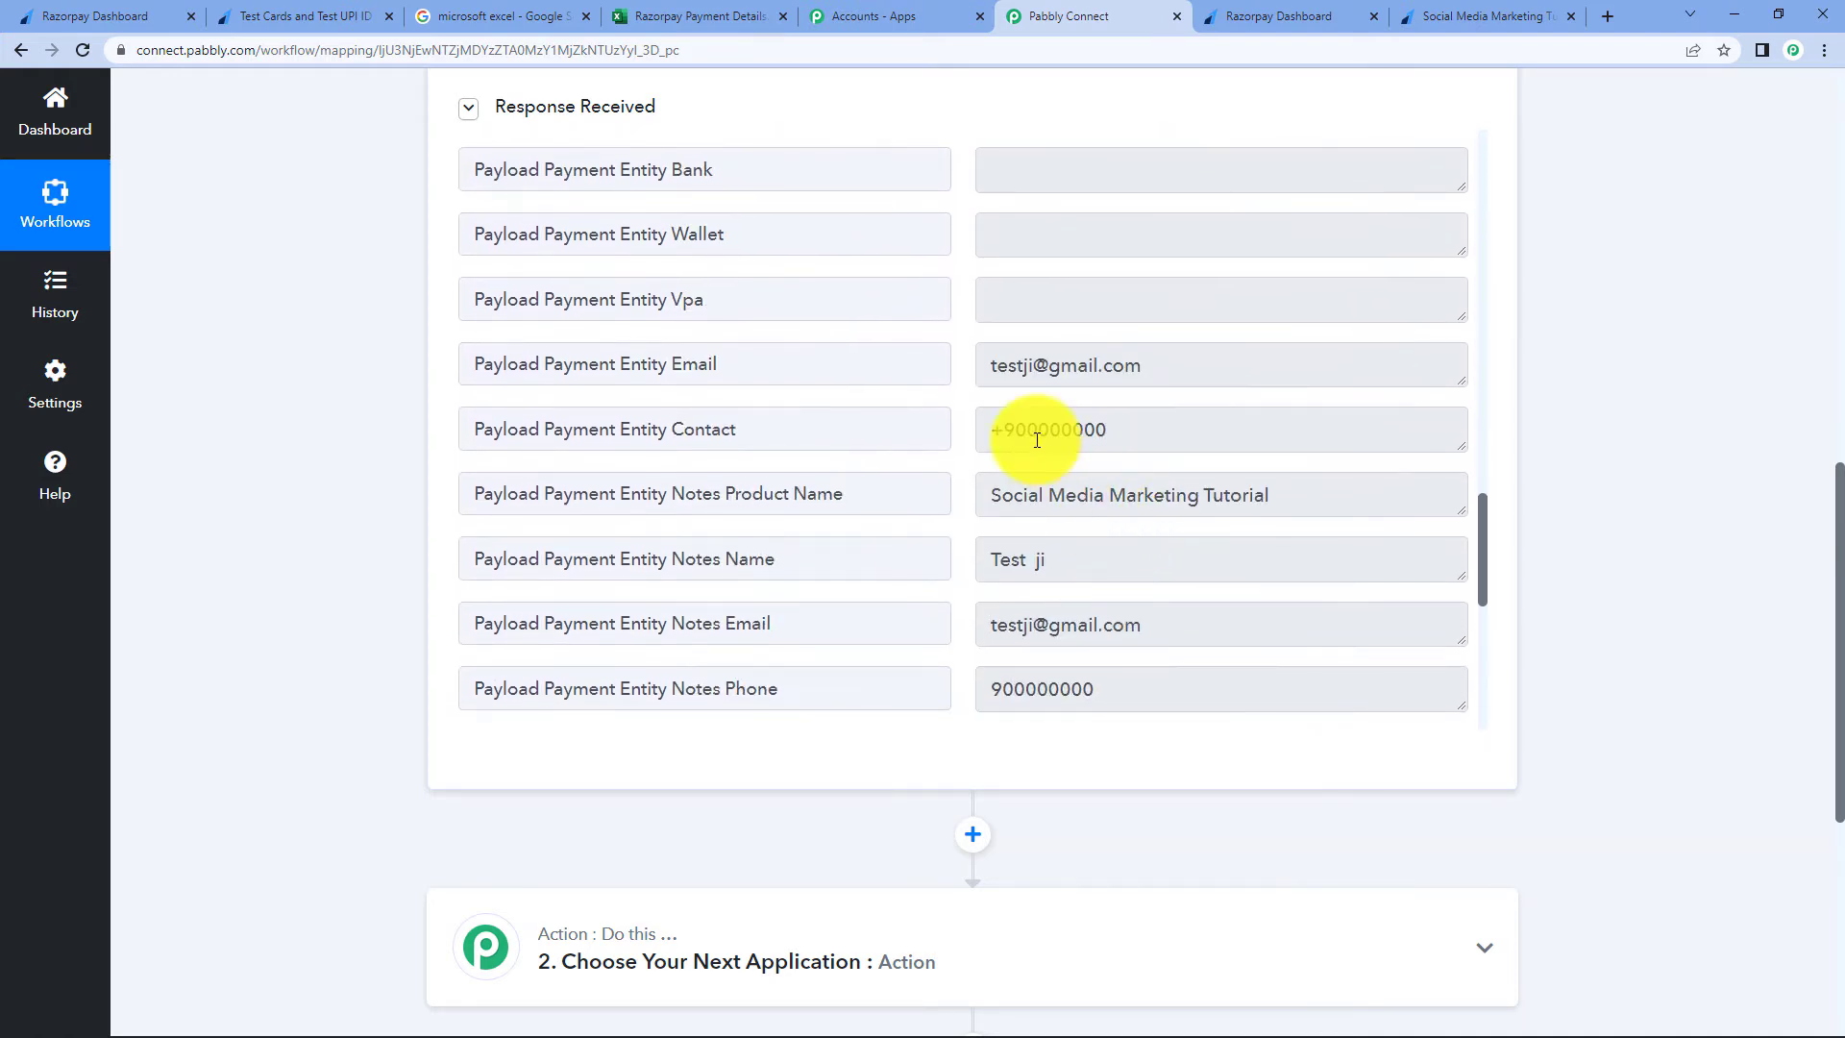
left_click_drag(985, 430, 1133, 428)
double_click(1136, 364)
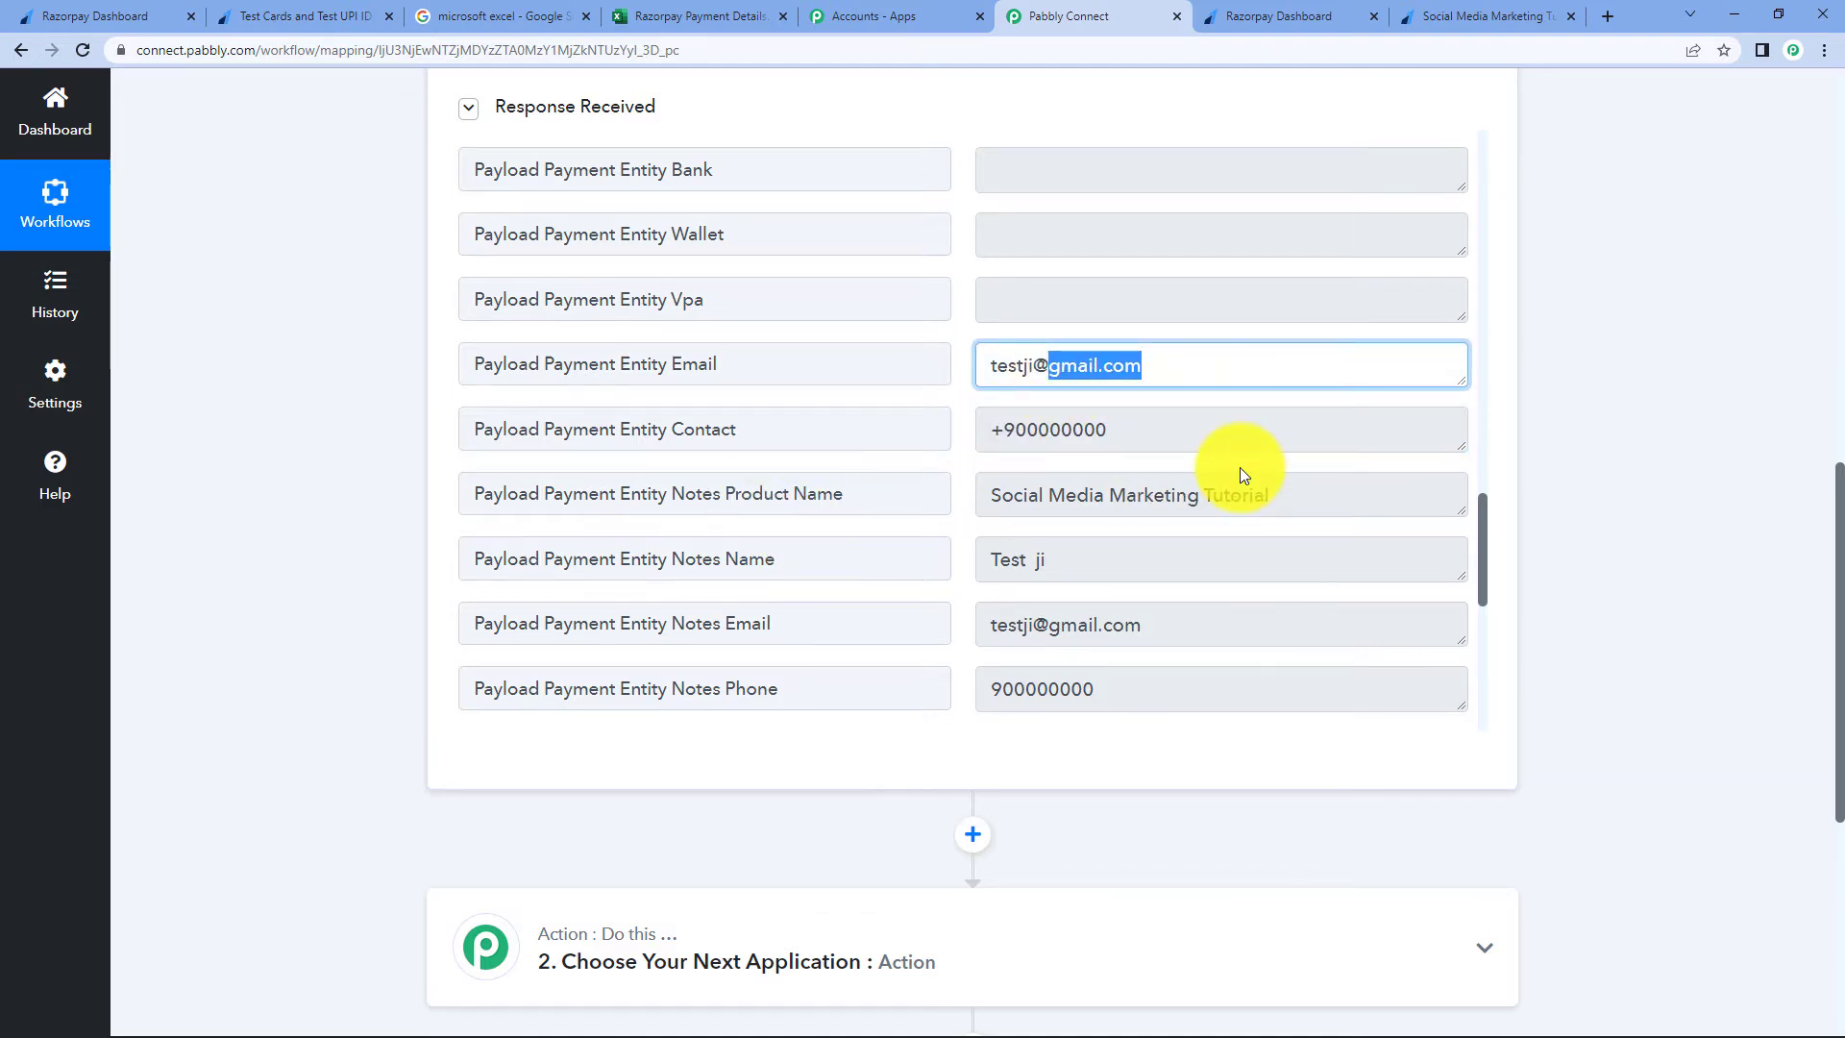
scroll(1236, 473, "down", 3)
scroll(1223, 502, "up", 4)
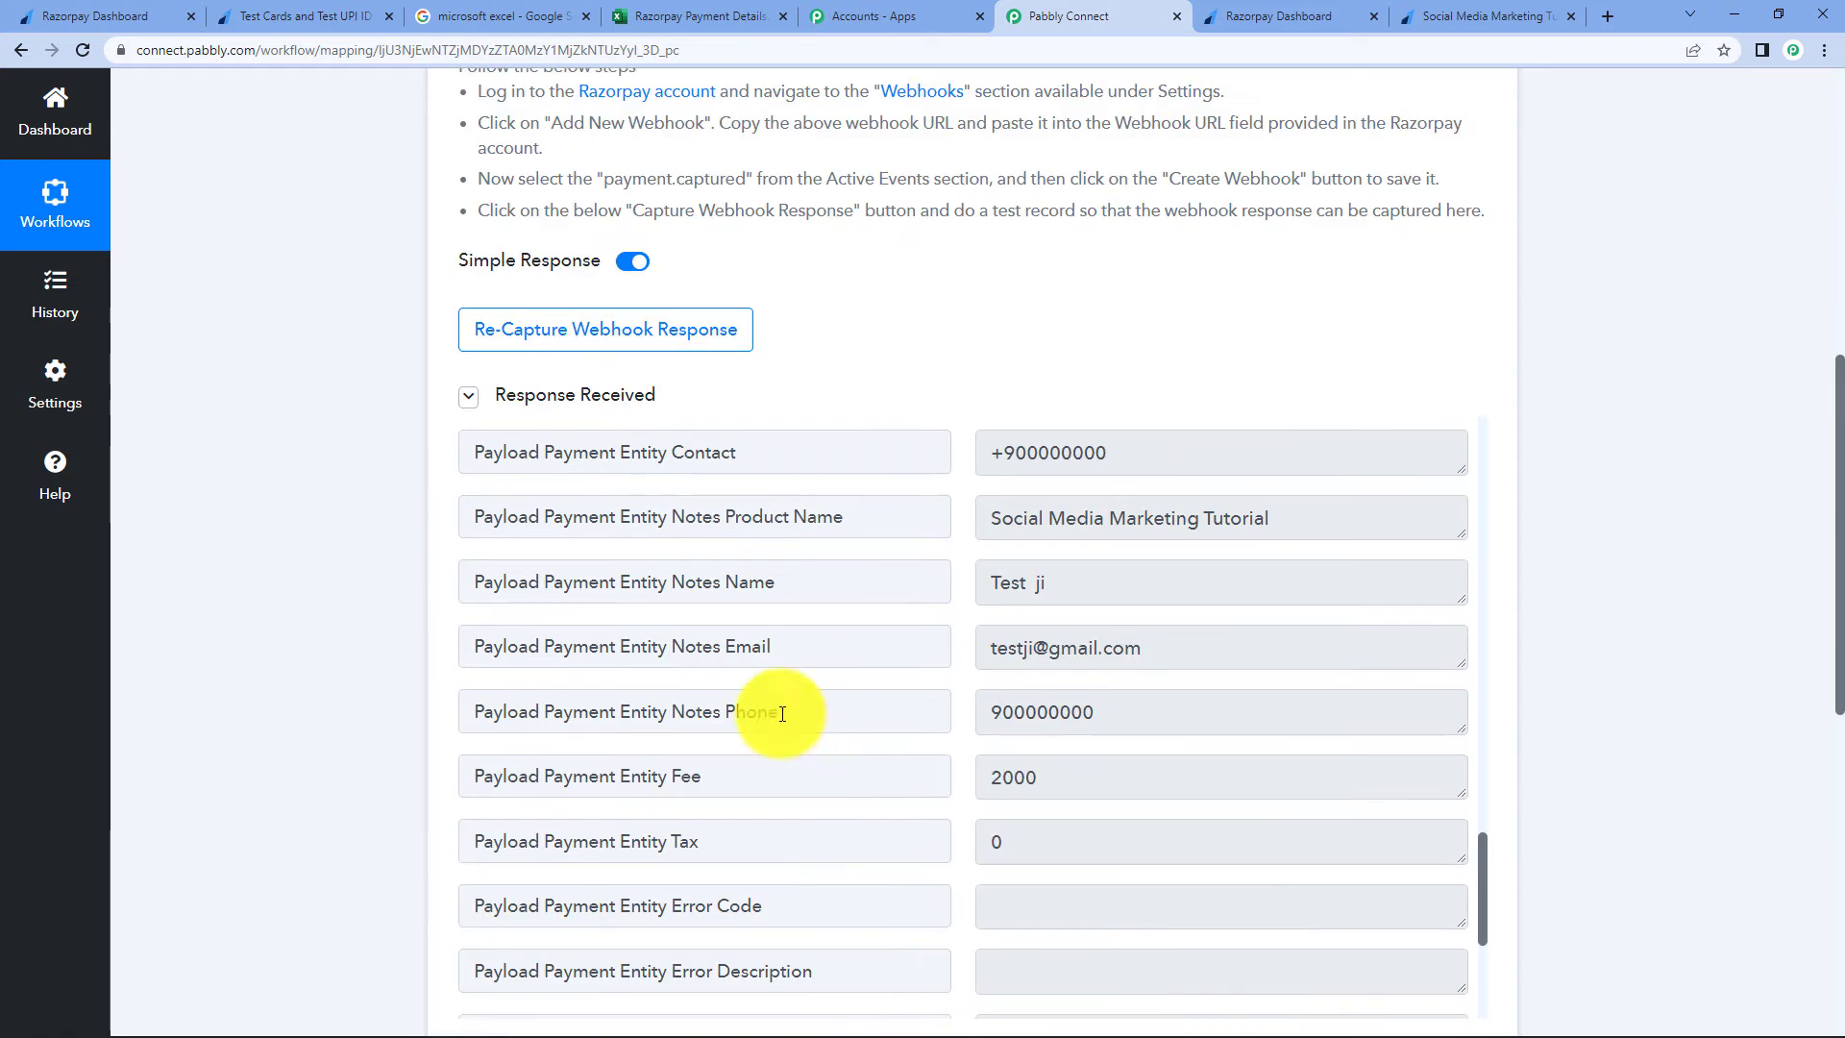
triple_click(770, 519)
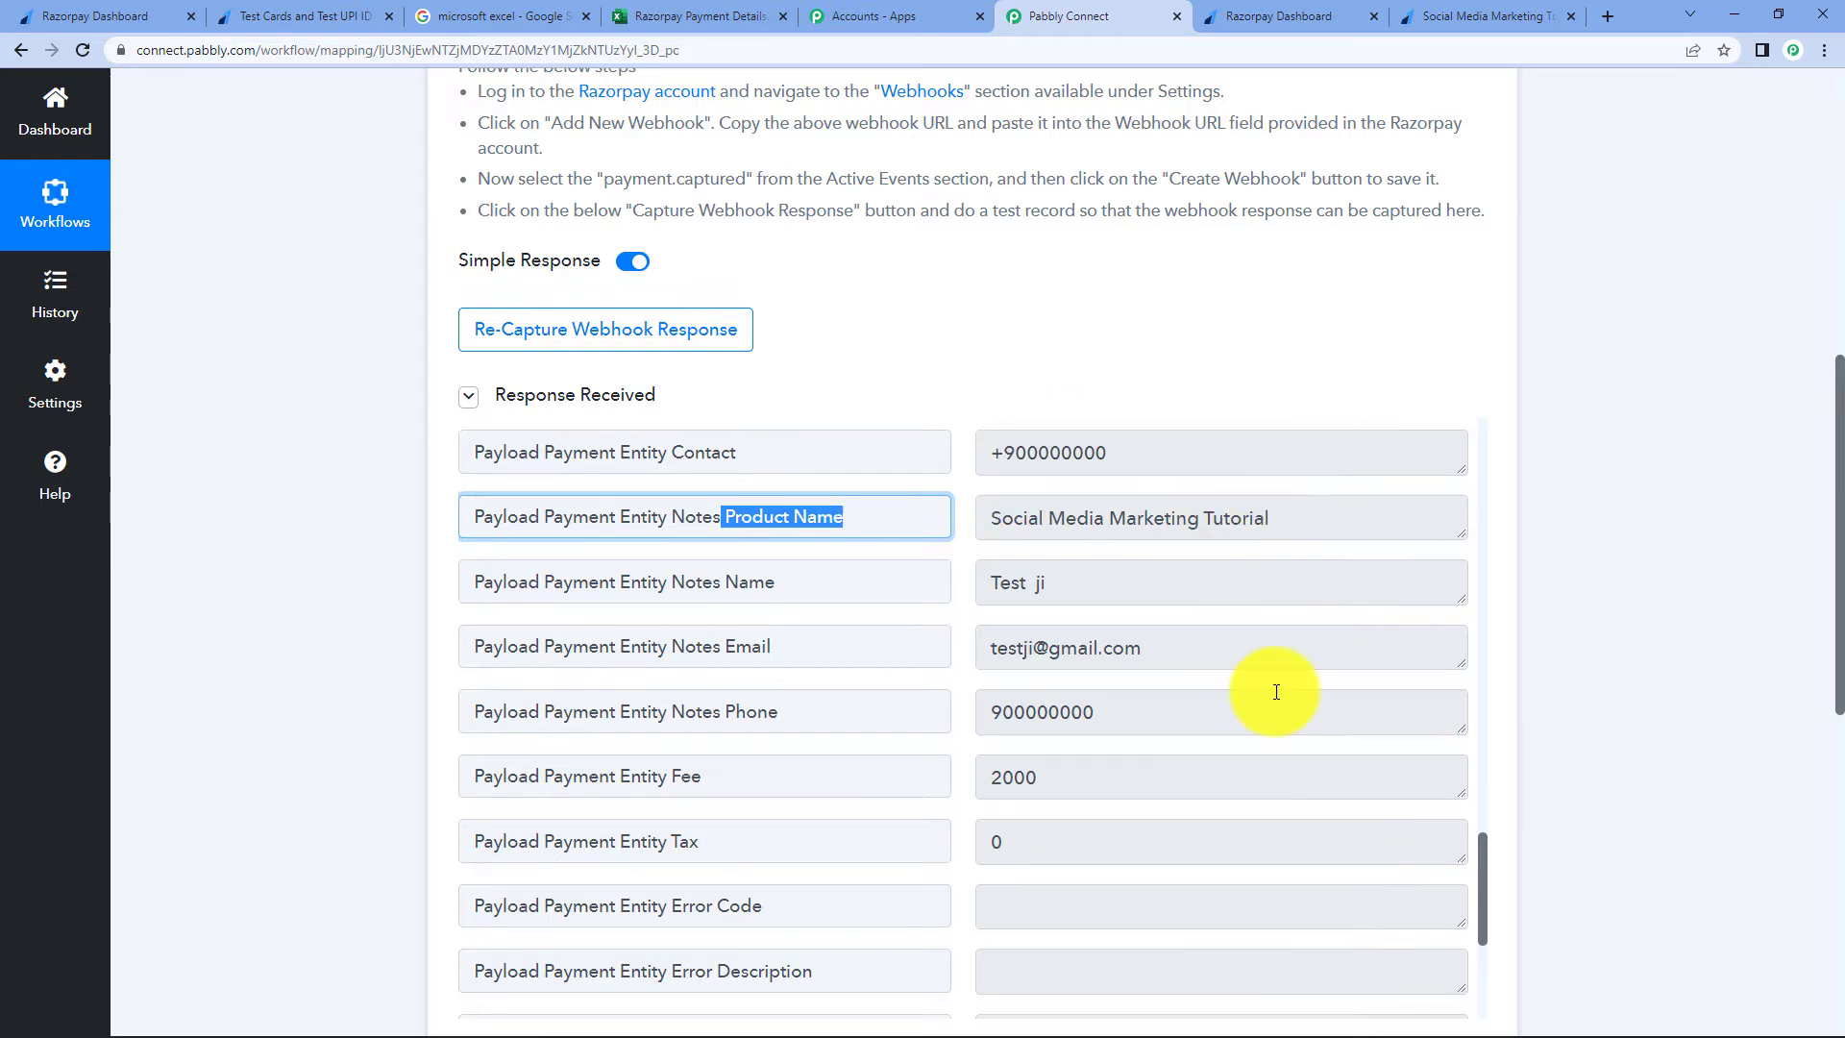
scroll(1276, 691, "up", 7)
scroll(1276, 692, "up", 9)
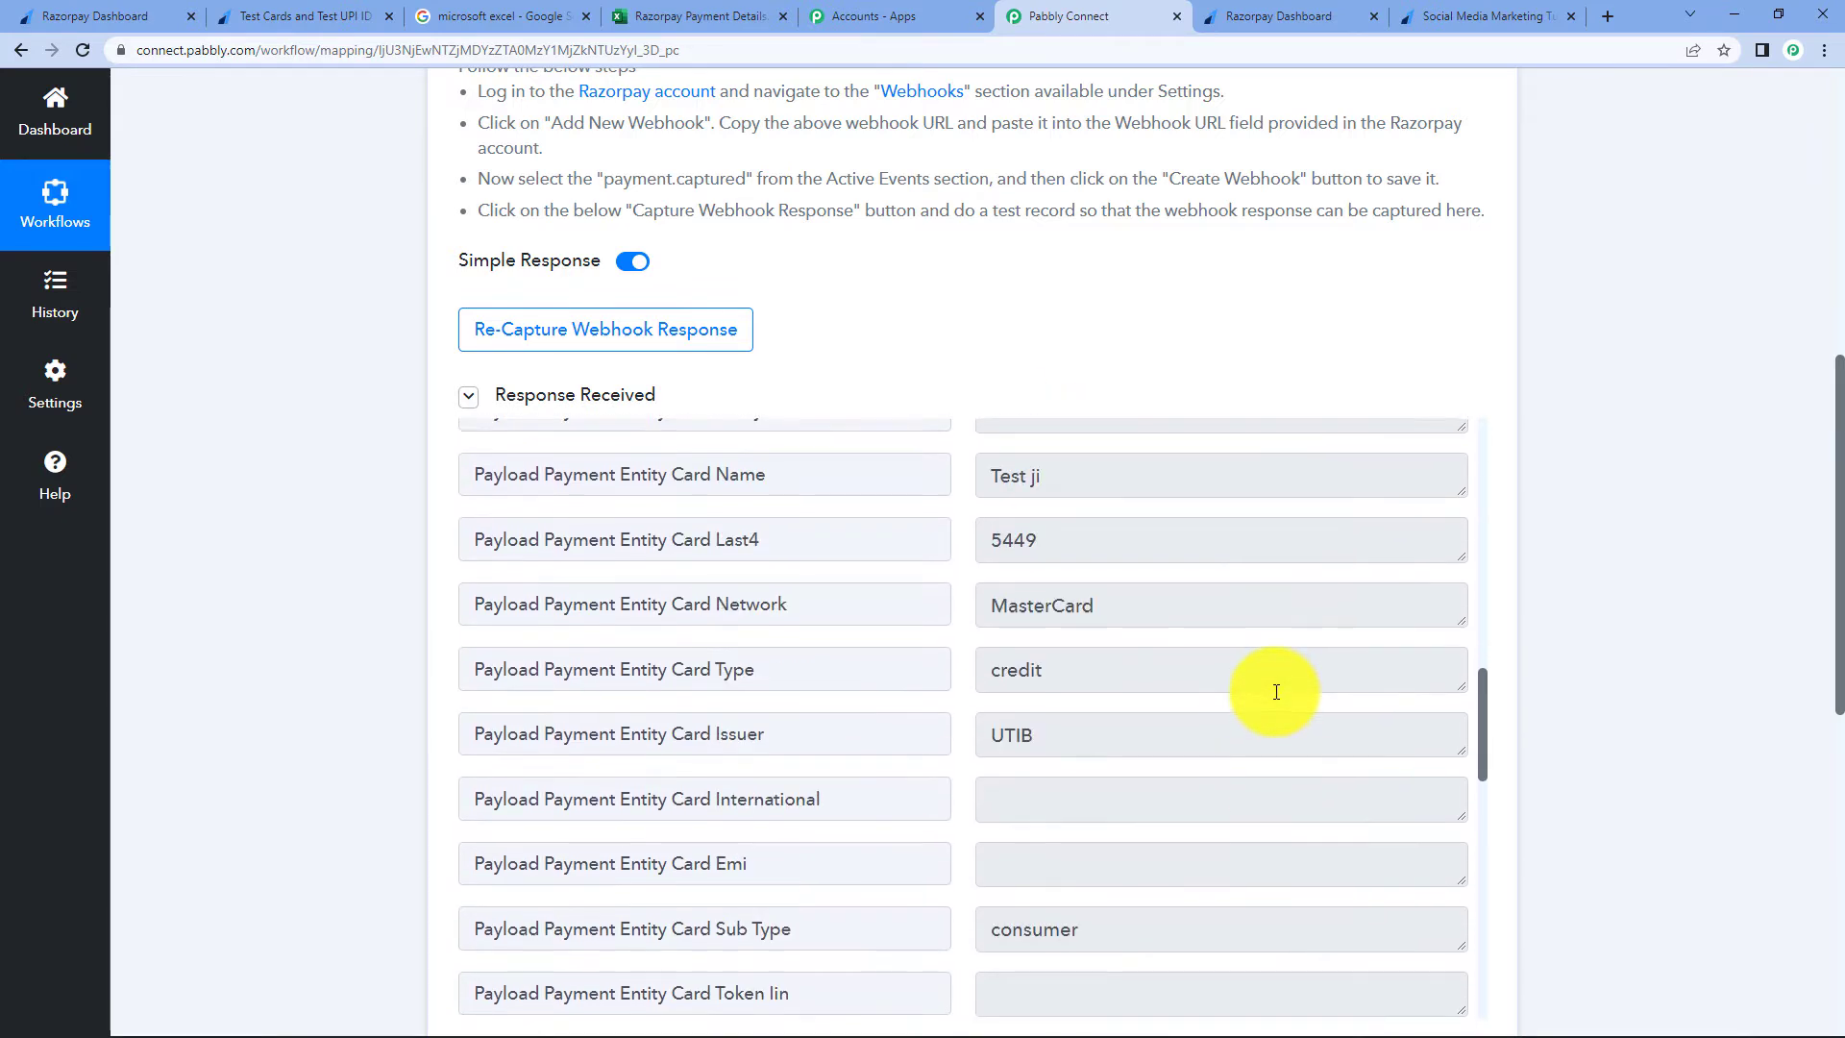
scroll(1276, 691, "up", 4)
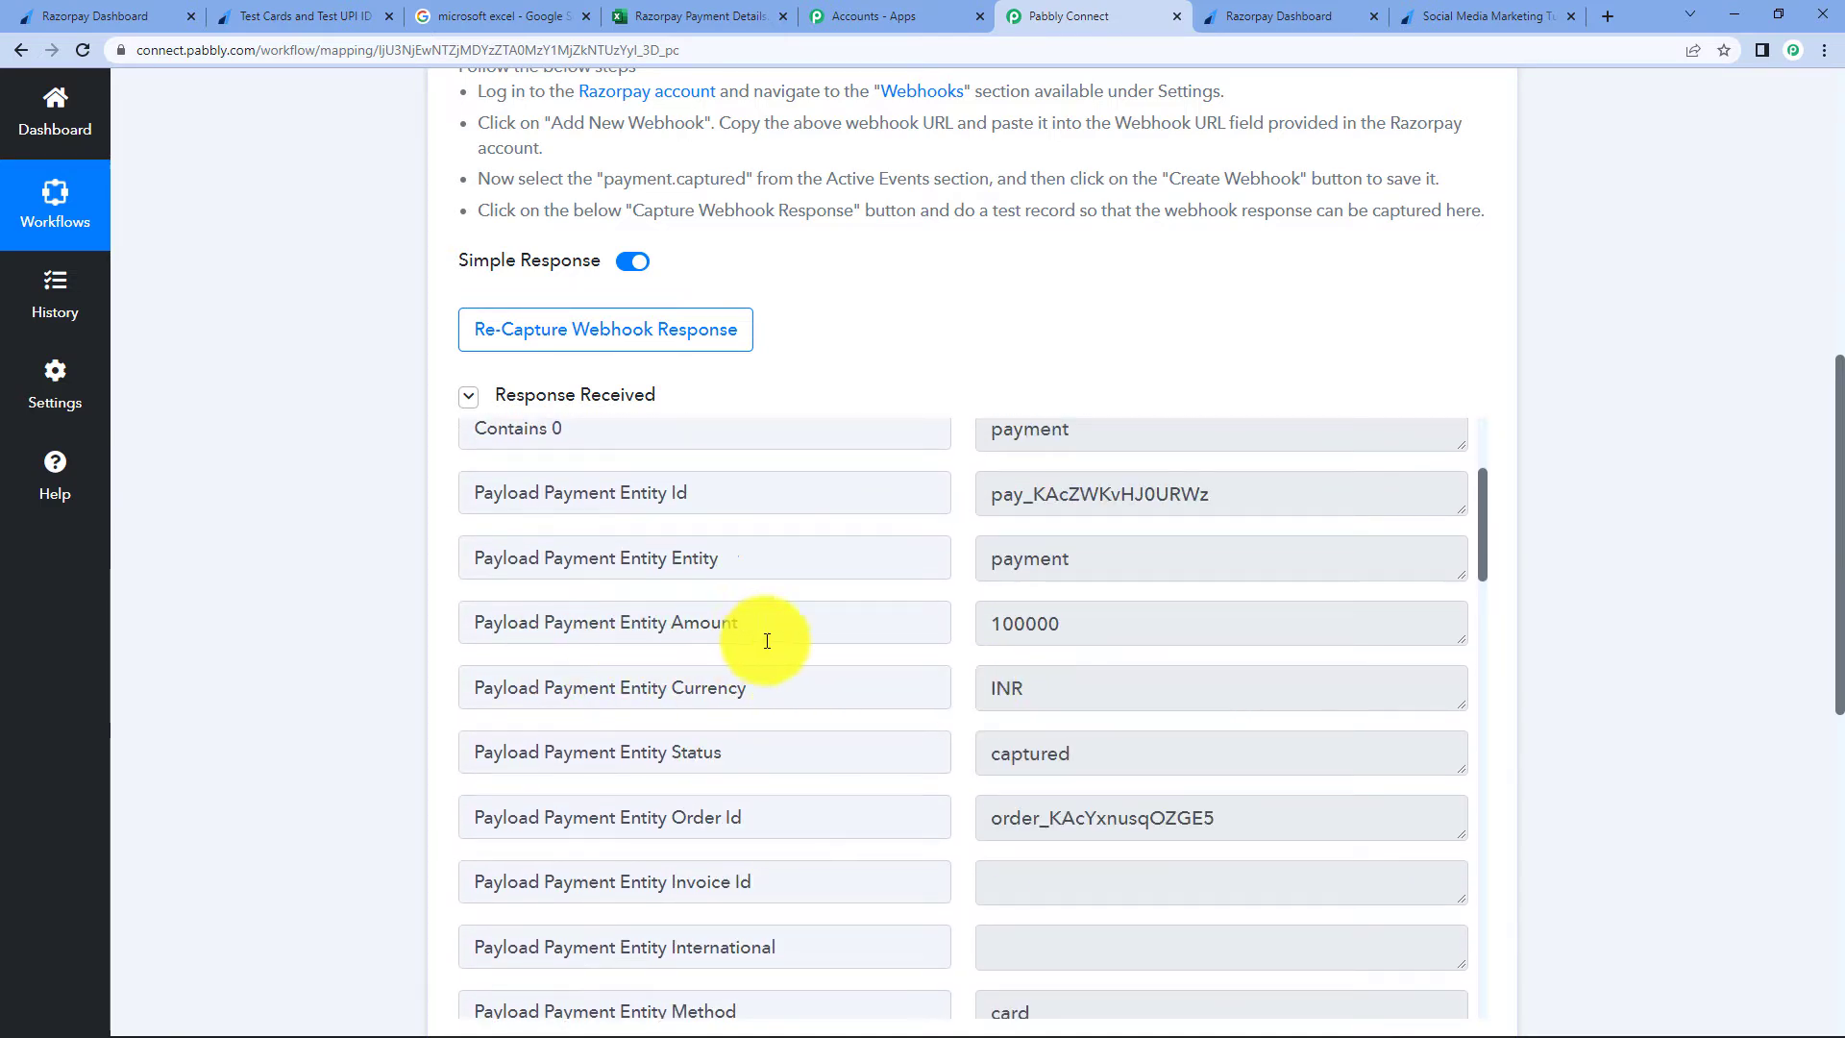
left_click(1062, 625)
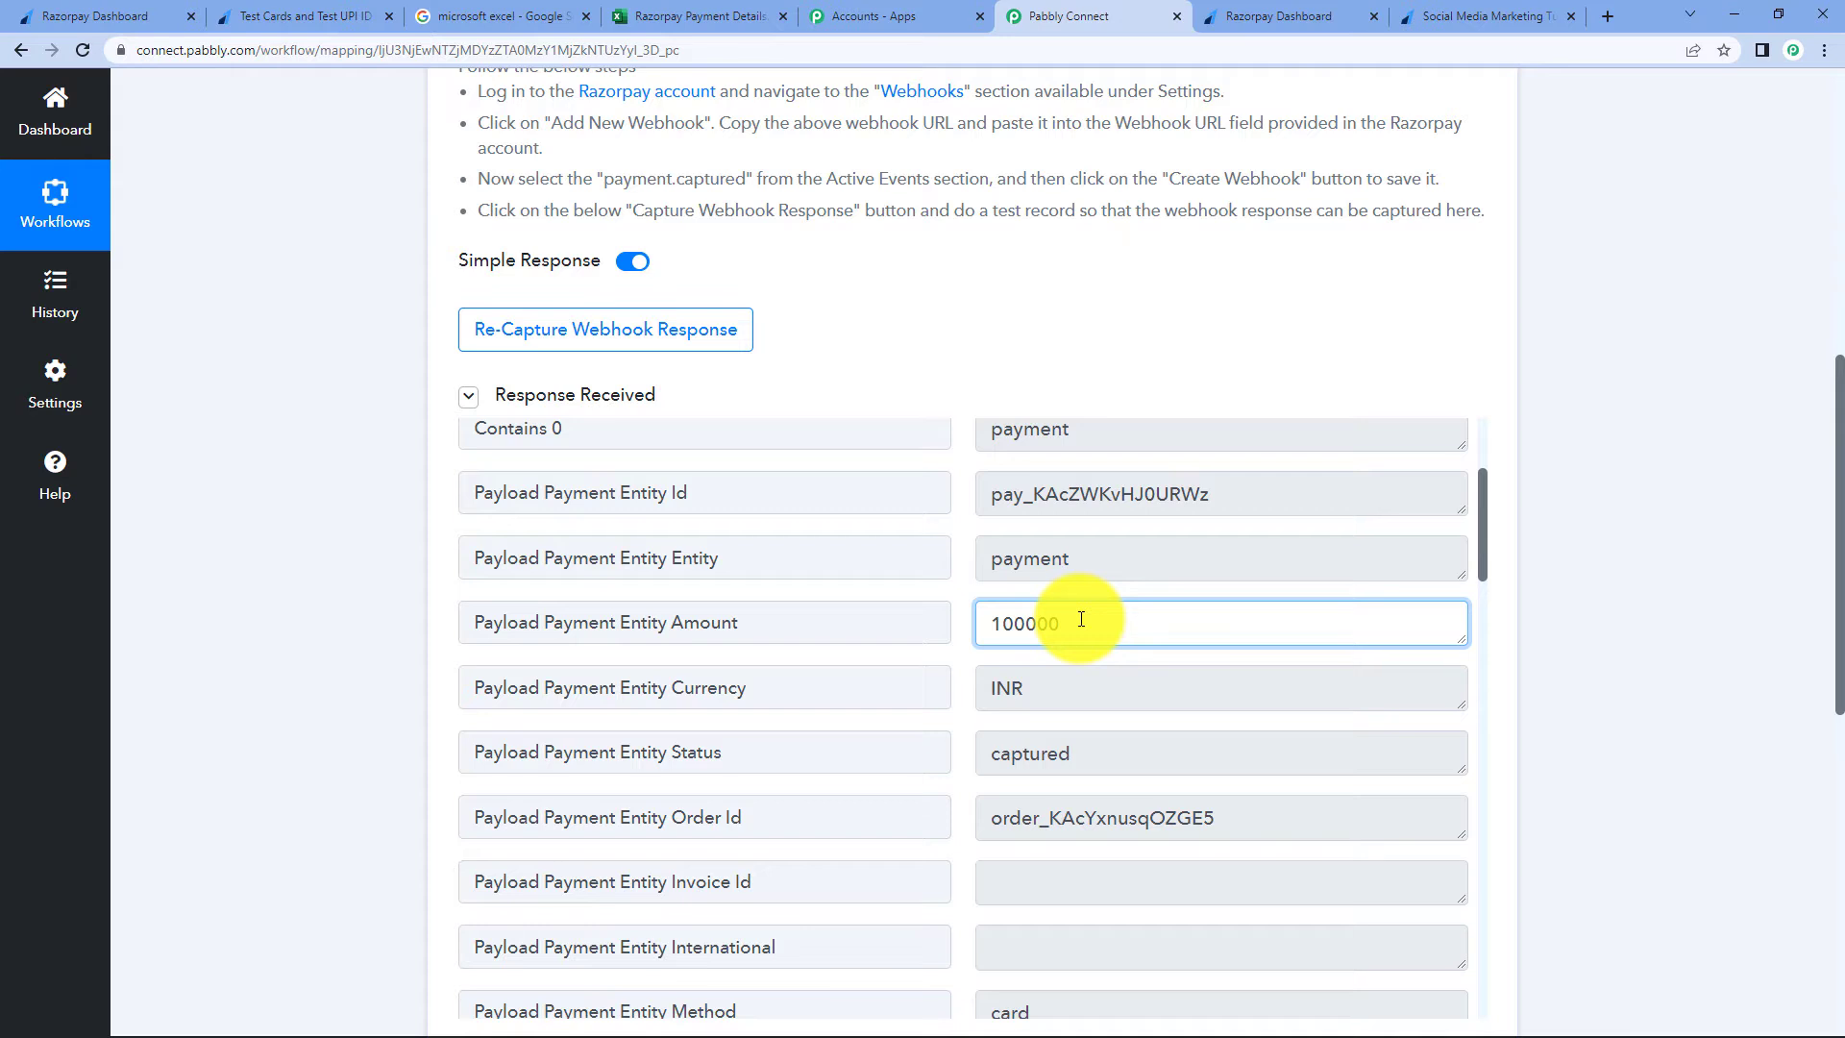
left_click(1464, 14)
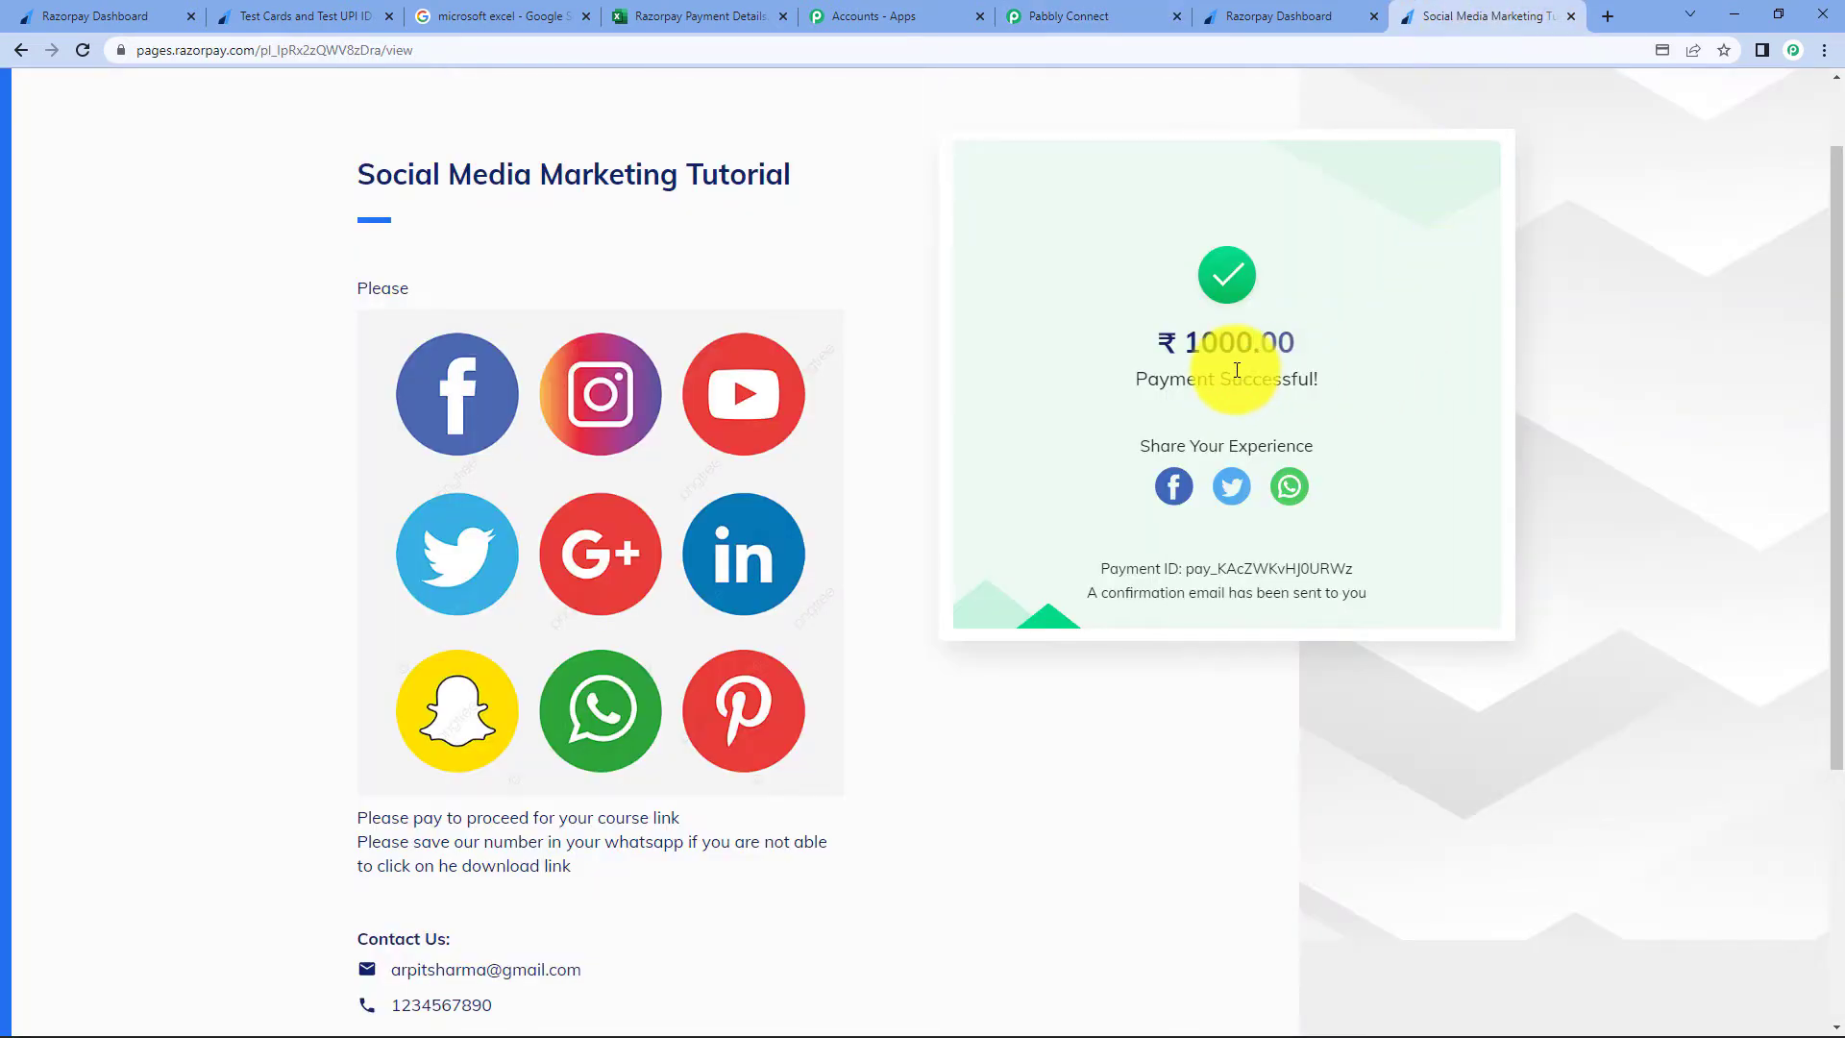
left_click(1061, 15)
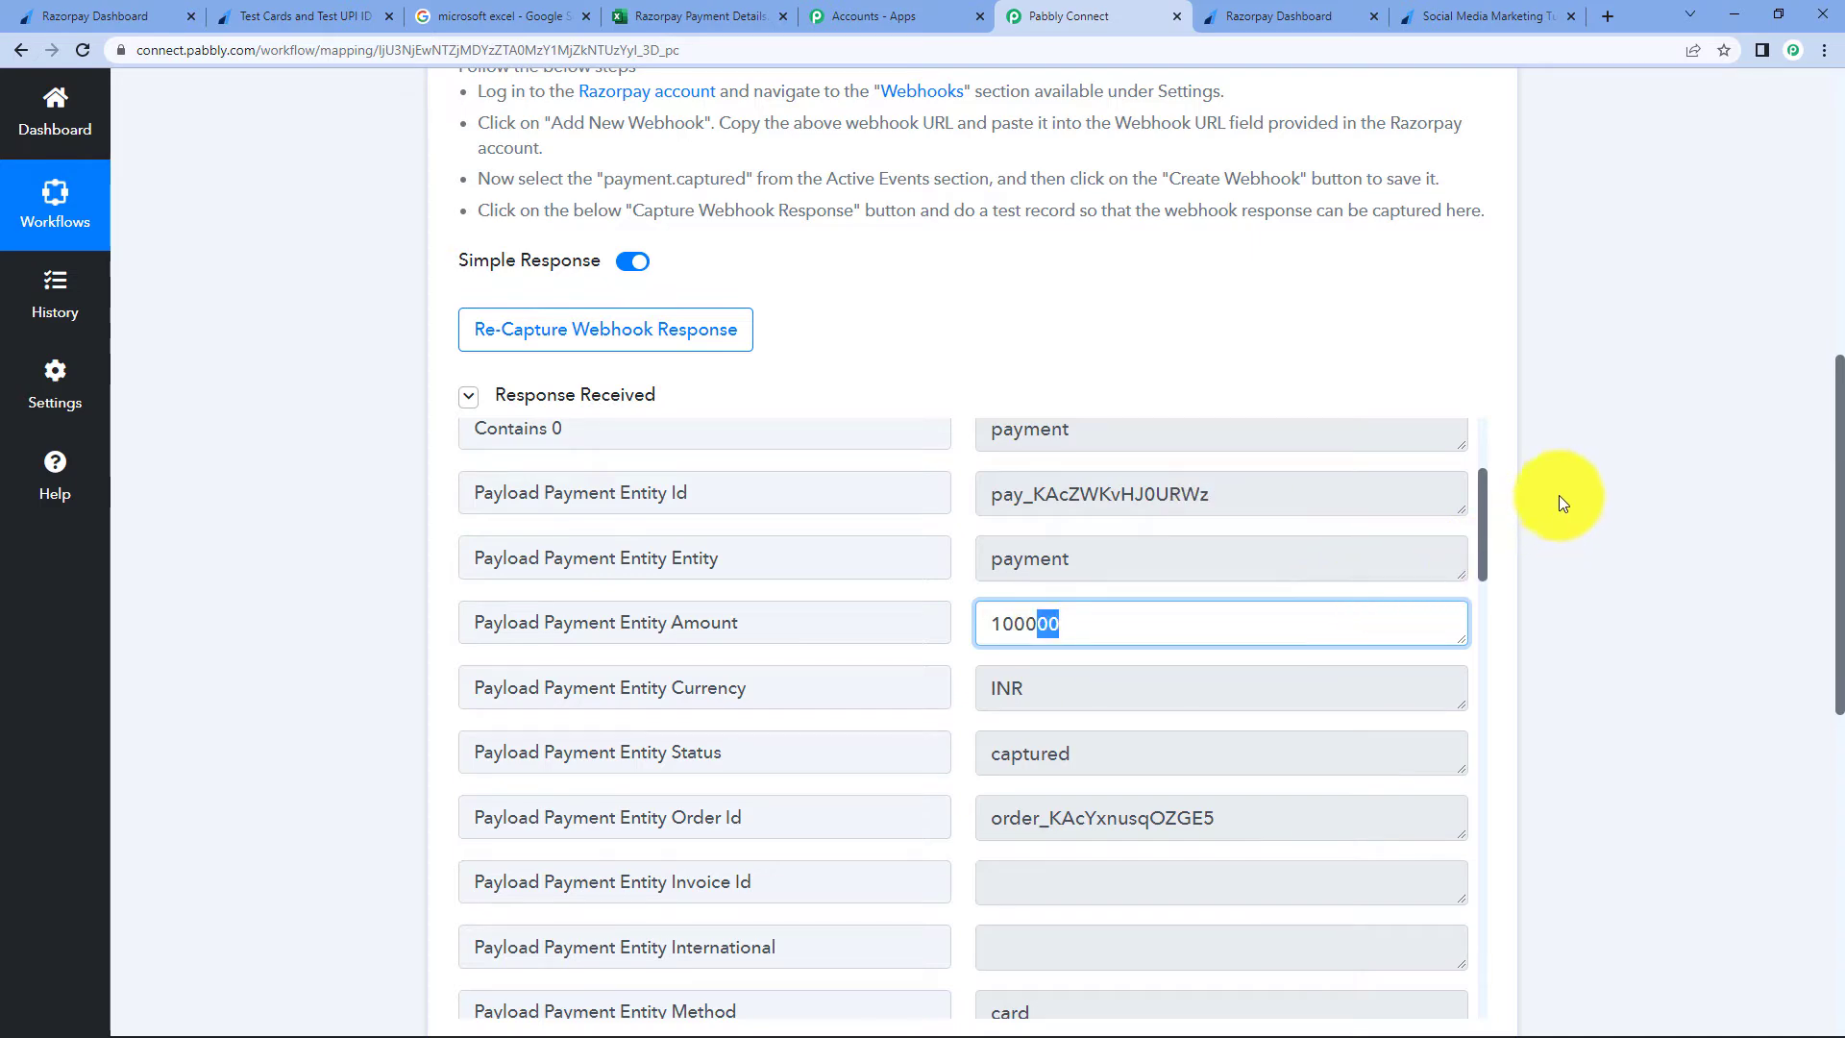
scroll(1589, 464, "down", 2)
scroll(1589, 464, "up", 5)
scroll(1590, 464, "up", 5)
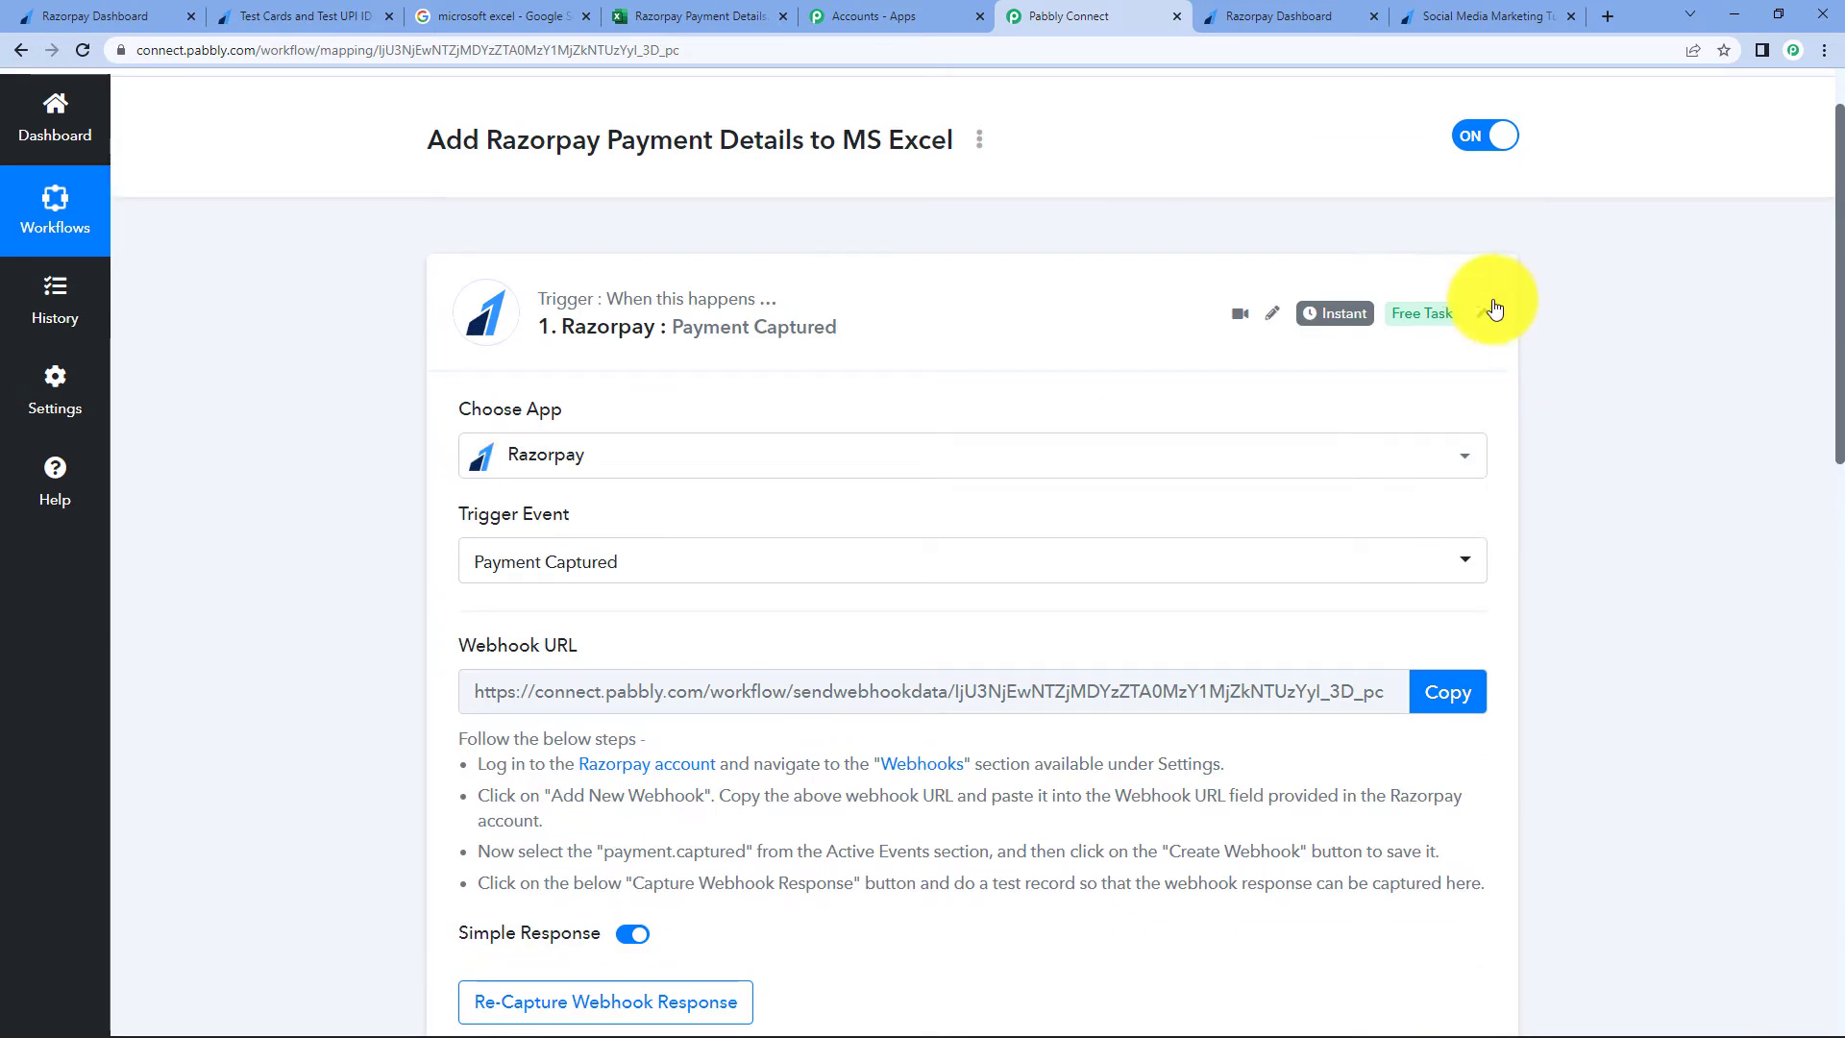
- Set step 2 to Number Formatter by Pabbly with Perform Math Operation, found via 'numb', and connect it
left_click(1489, 306)
left_click(794, 348)
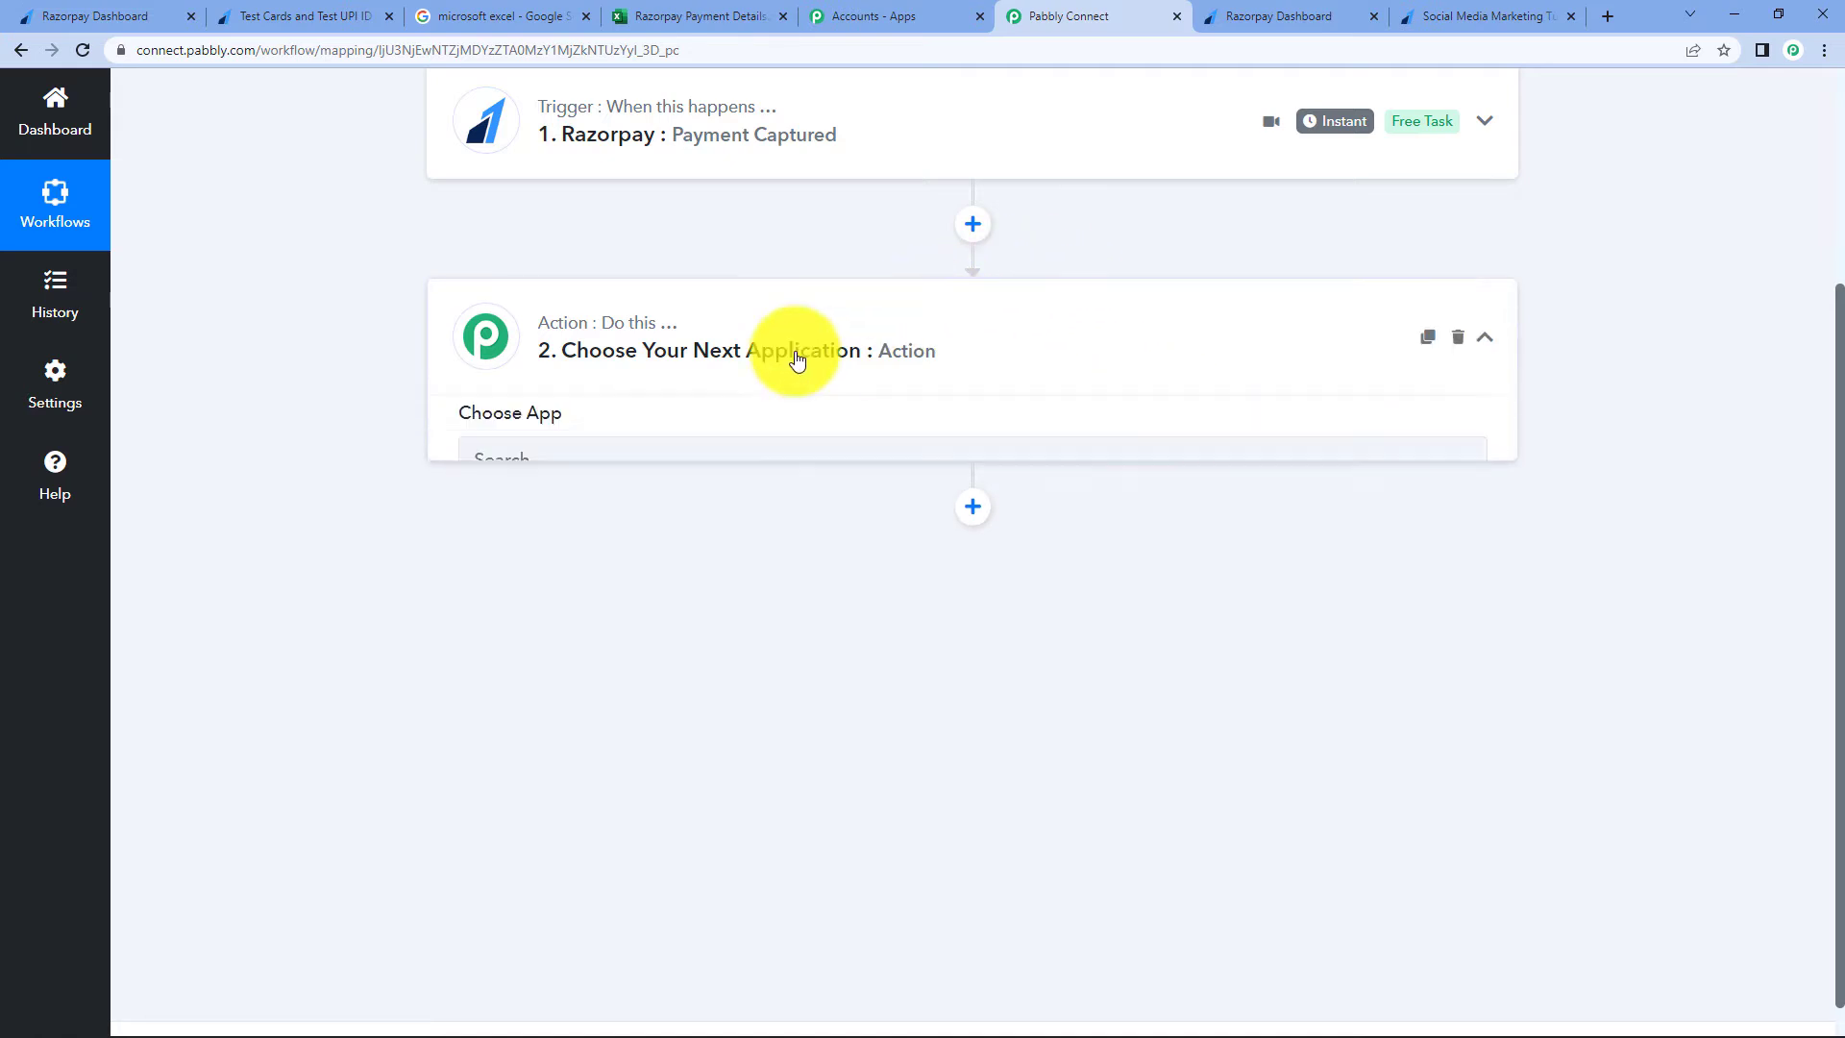
left_click(837, 470)
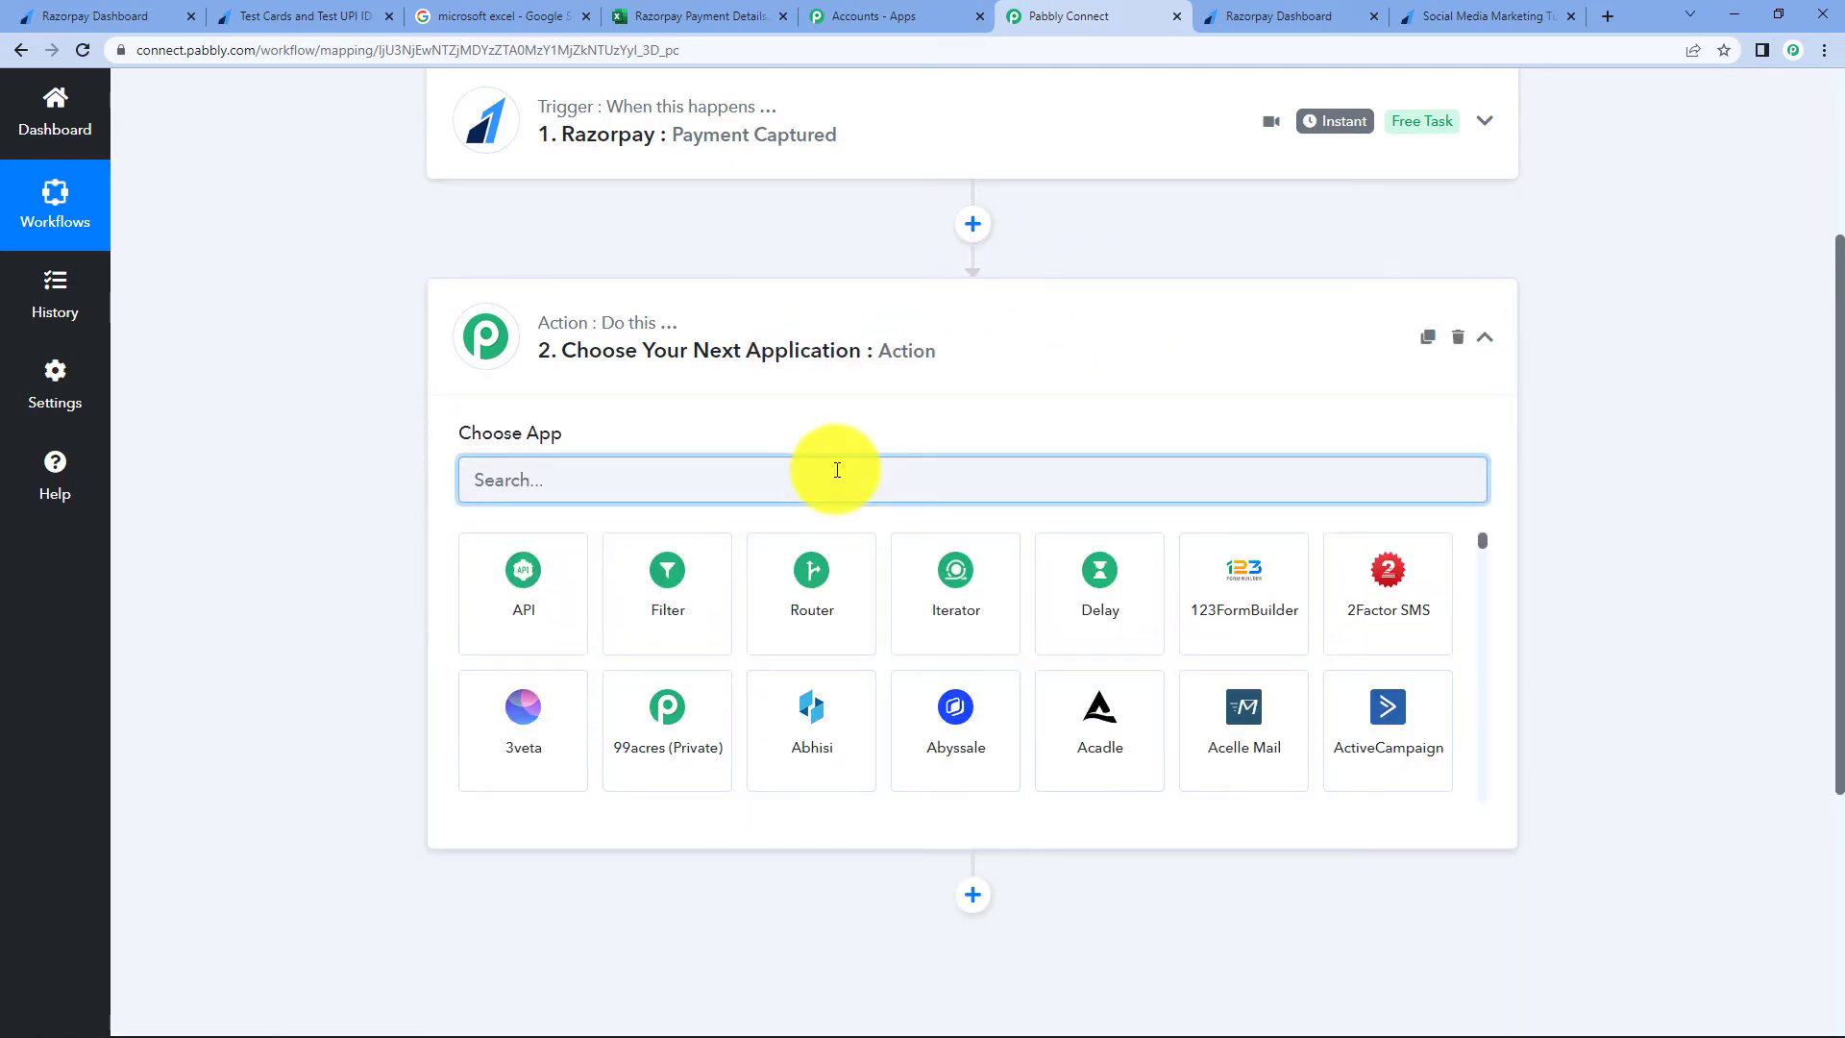
type("numb")
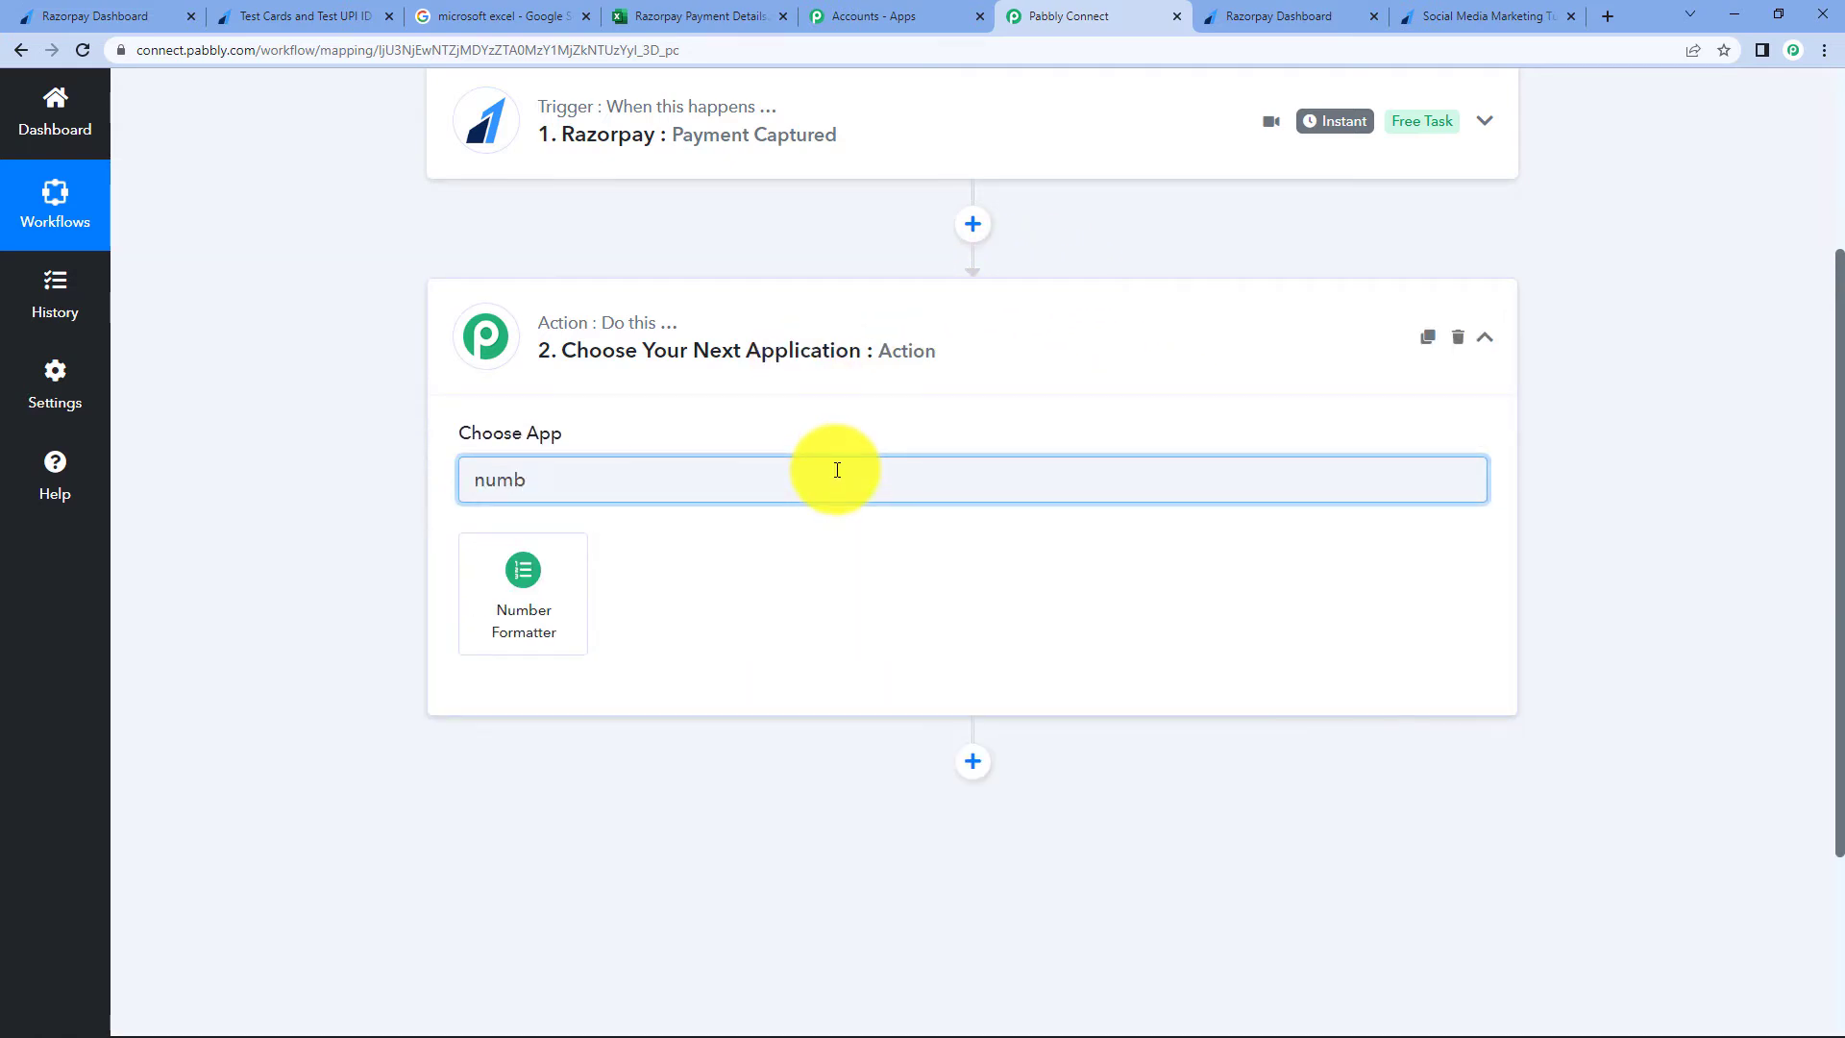
left_click(526, 598)
left_click(638, 577)
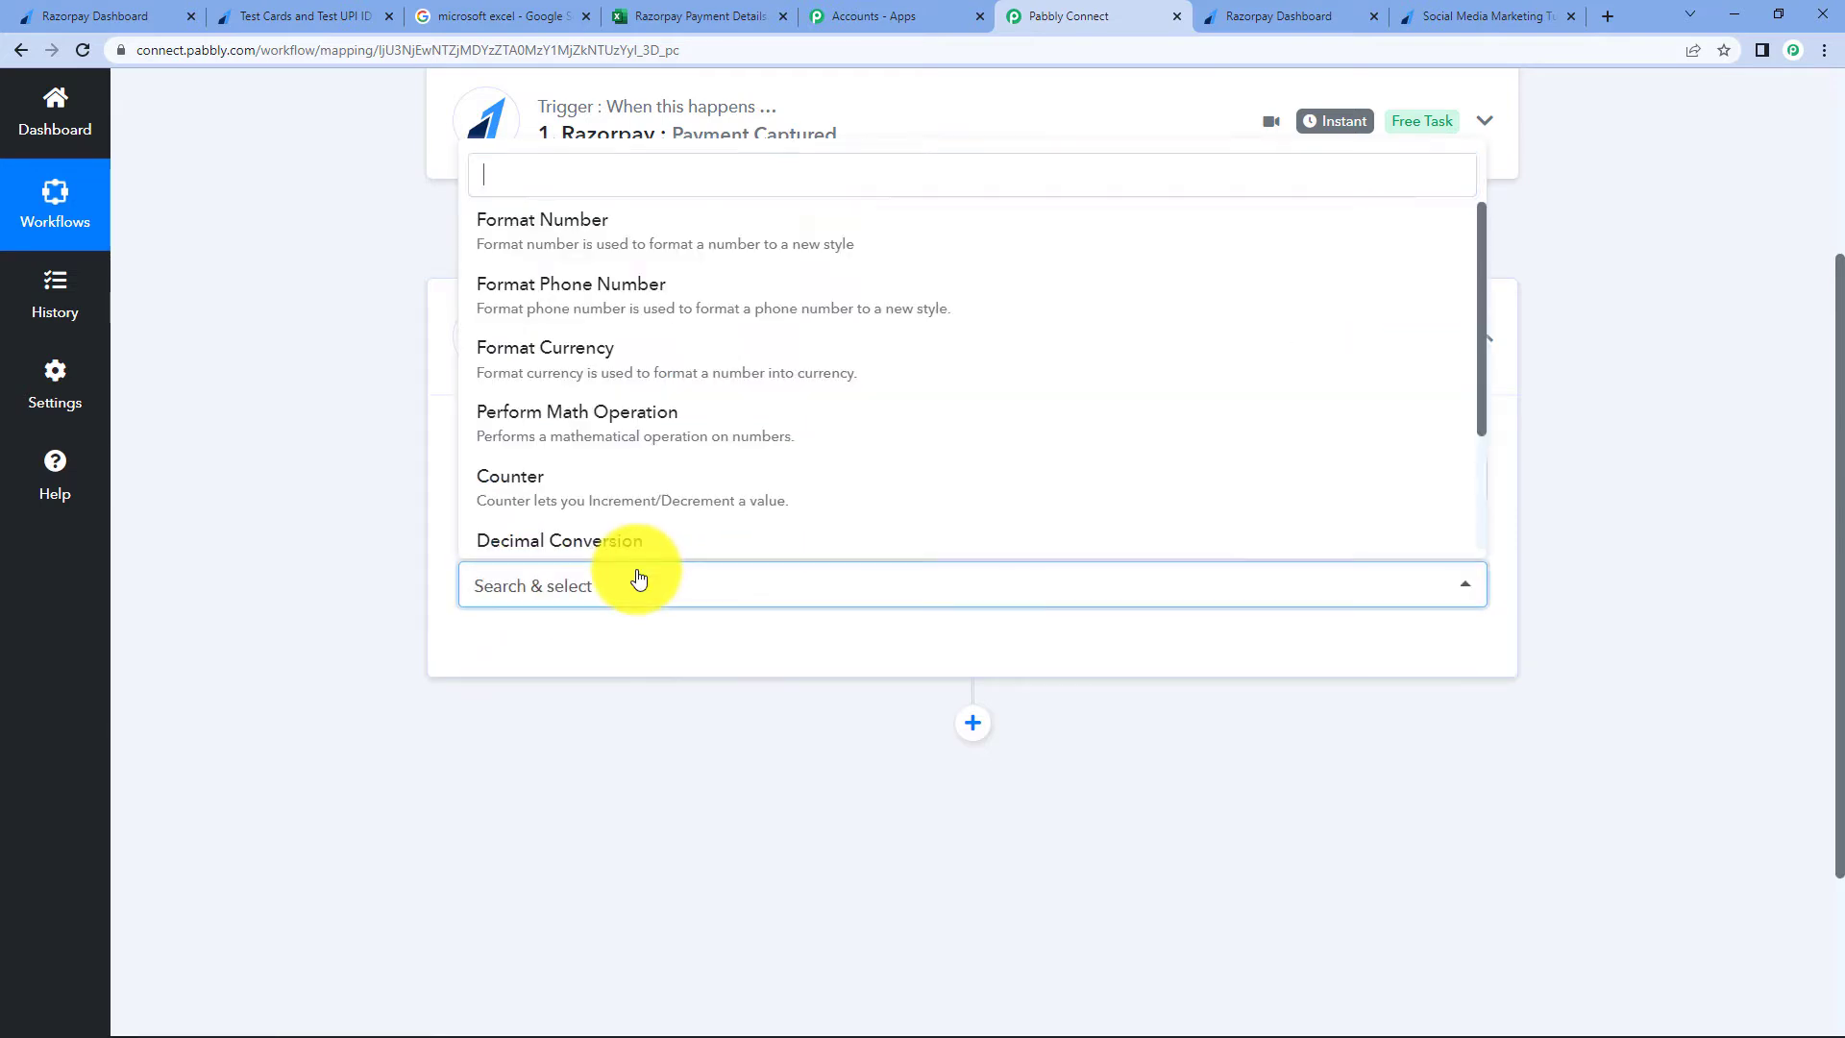
left_click(610, 418)
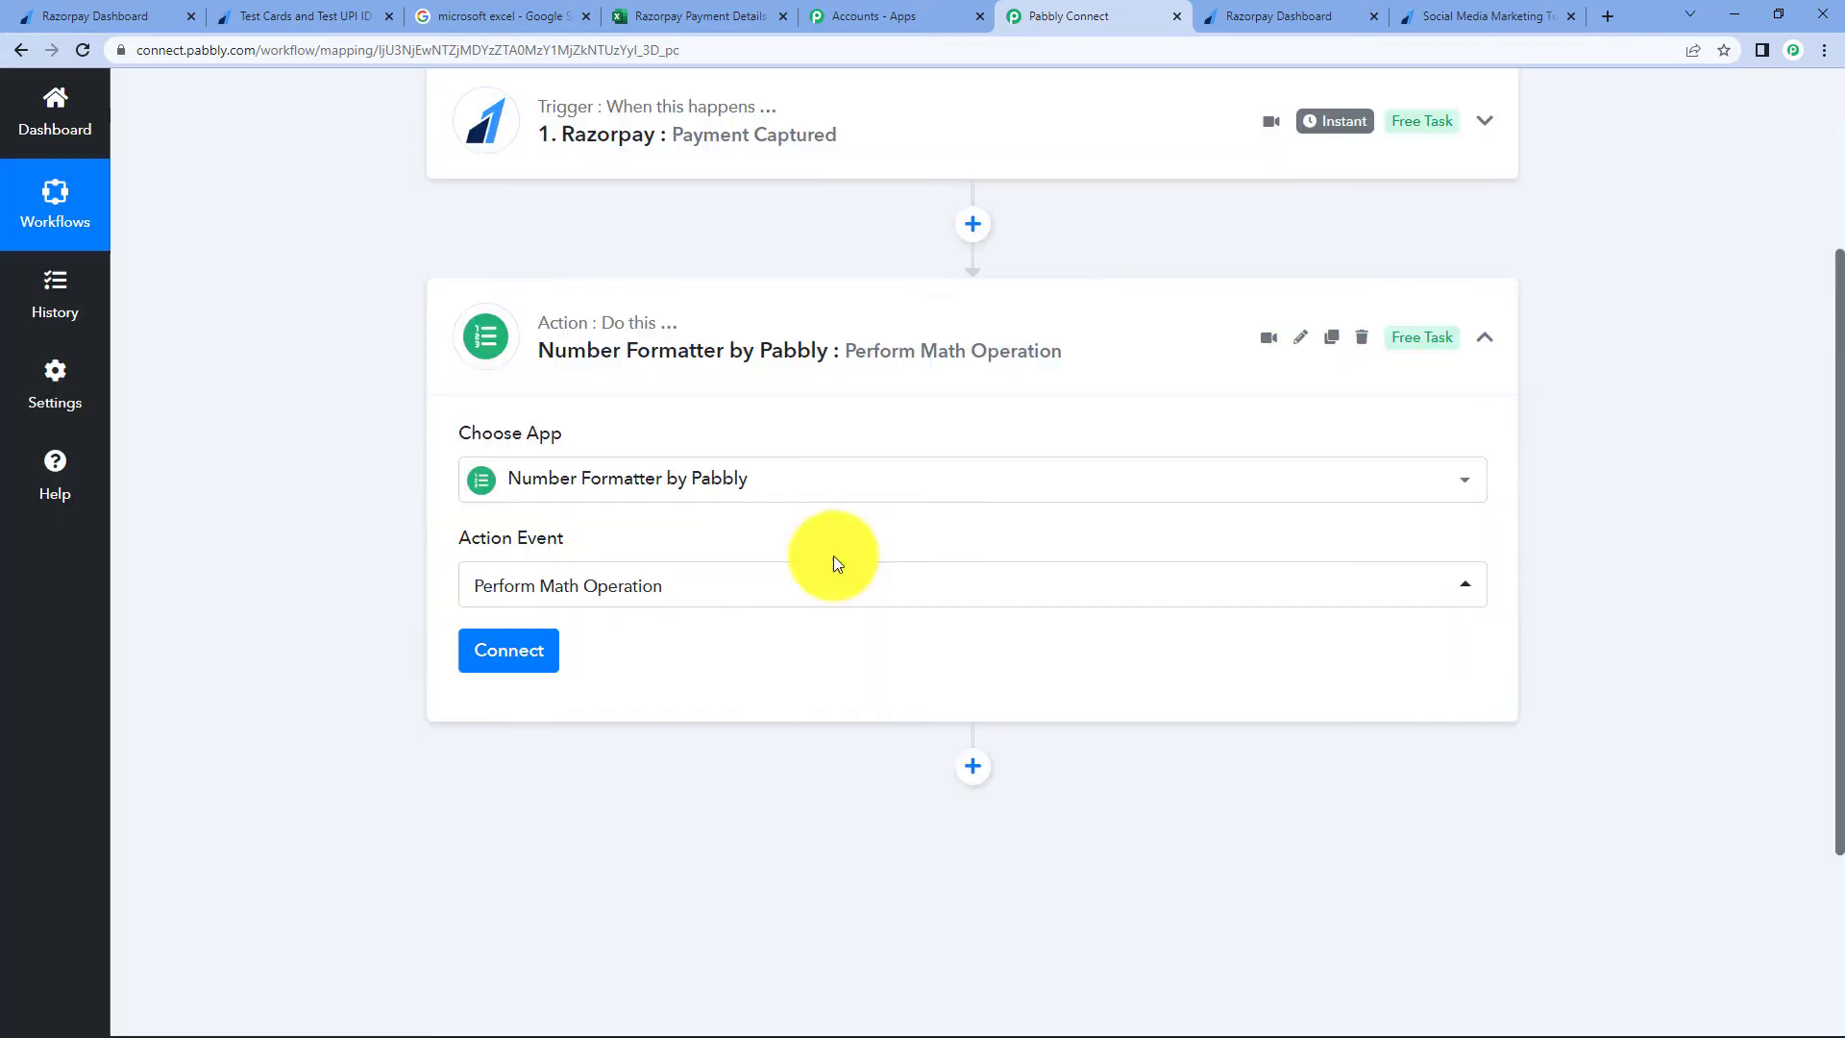
left_click(528, 665)
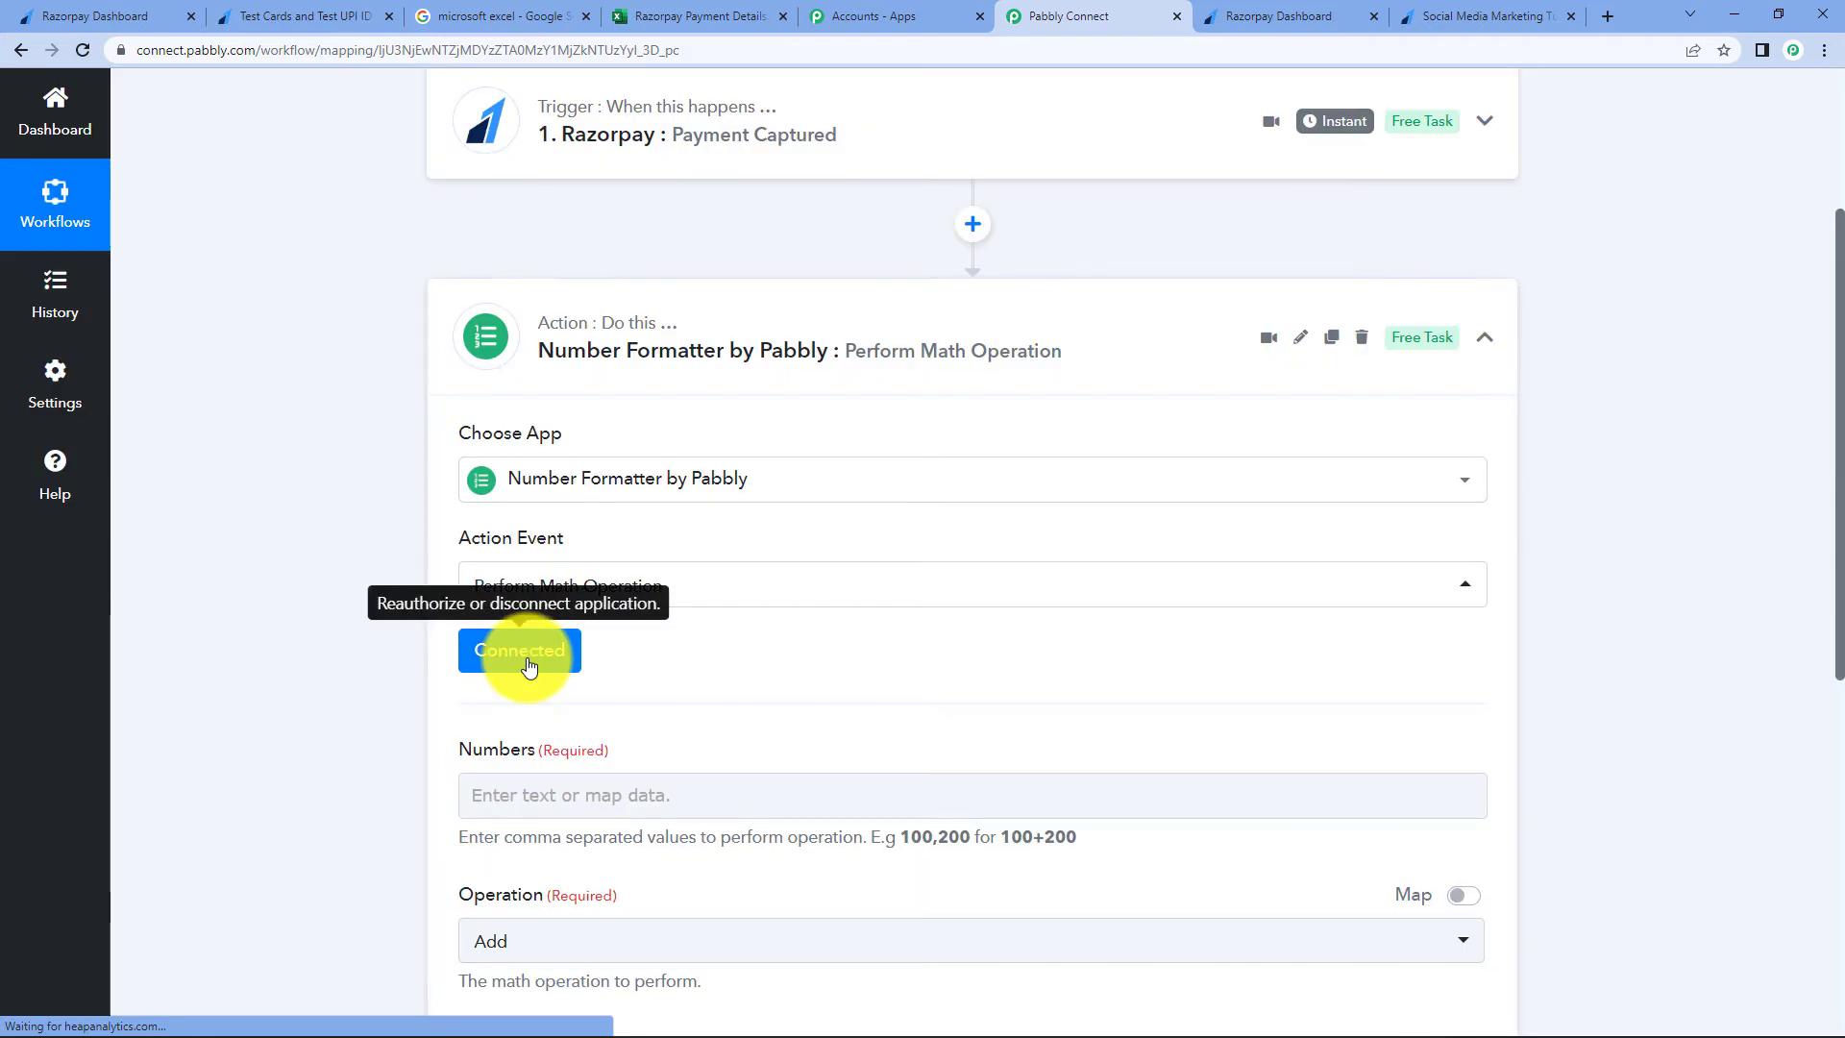
scroll(982, 686, "down", 2)
scroll(982, 686, "down", 1)
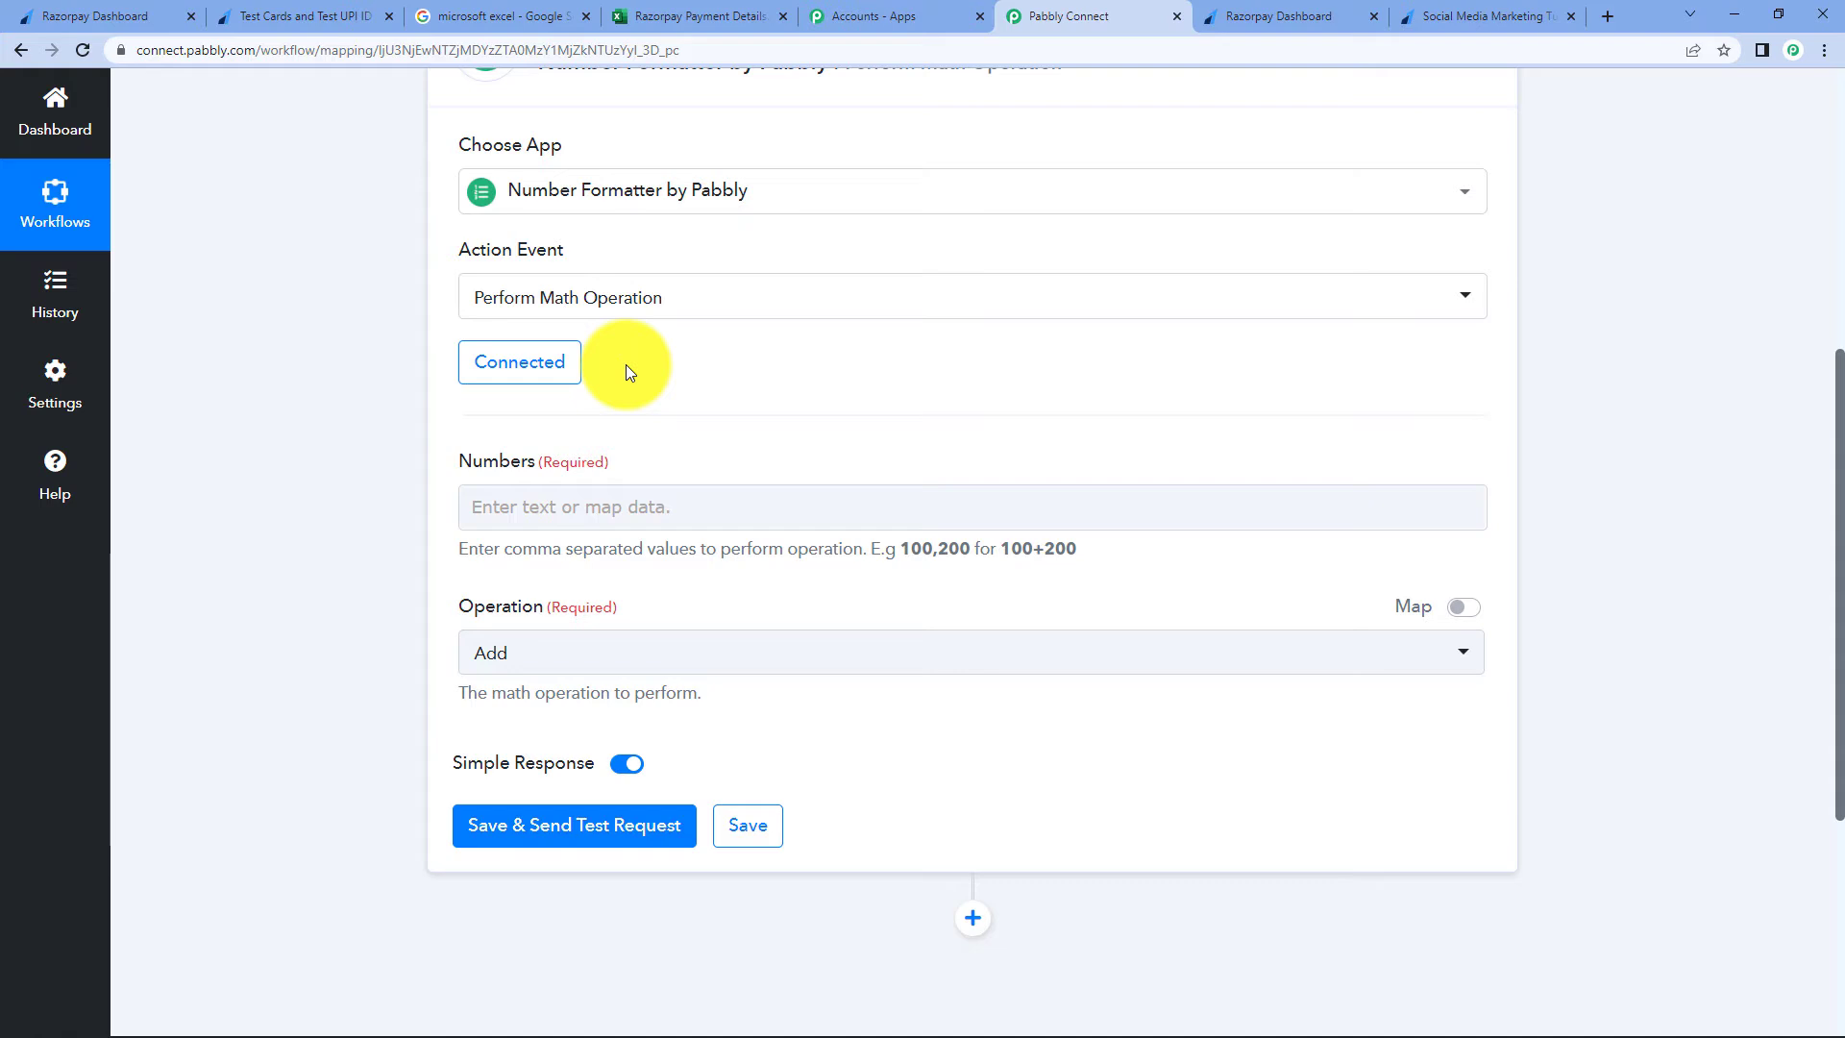
scroll(1117, 499, "up", 6)
- Set the Number Formatter operation to Divide
left_click(1105, 423)
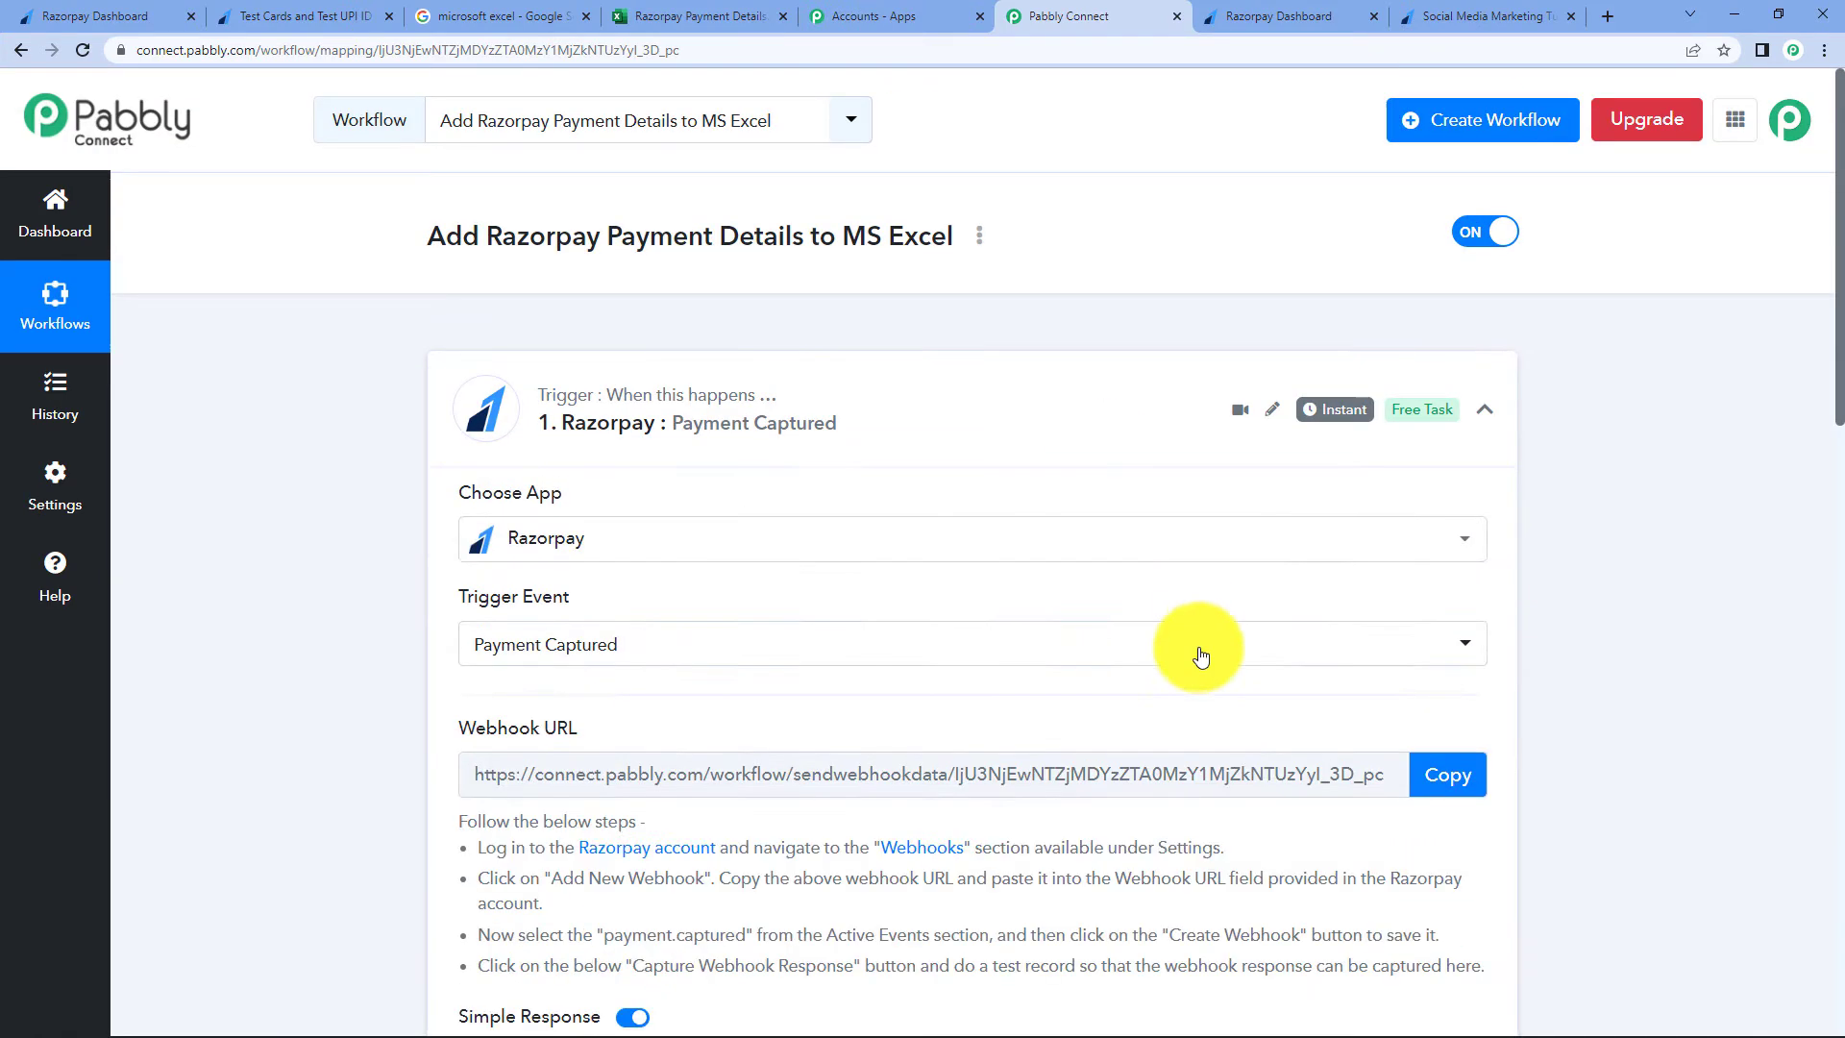
scroll(1201, 673, "down", 10)
scroll(1057, 711, "up", 4)
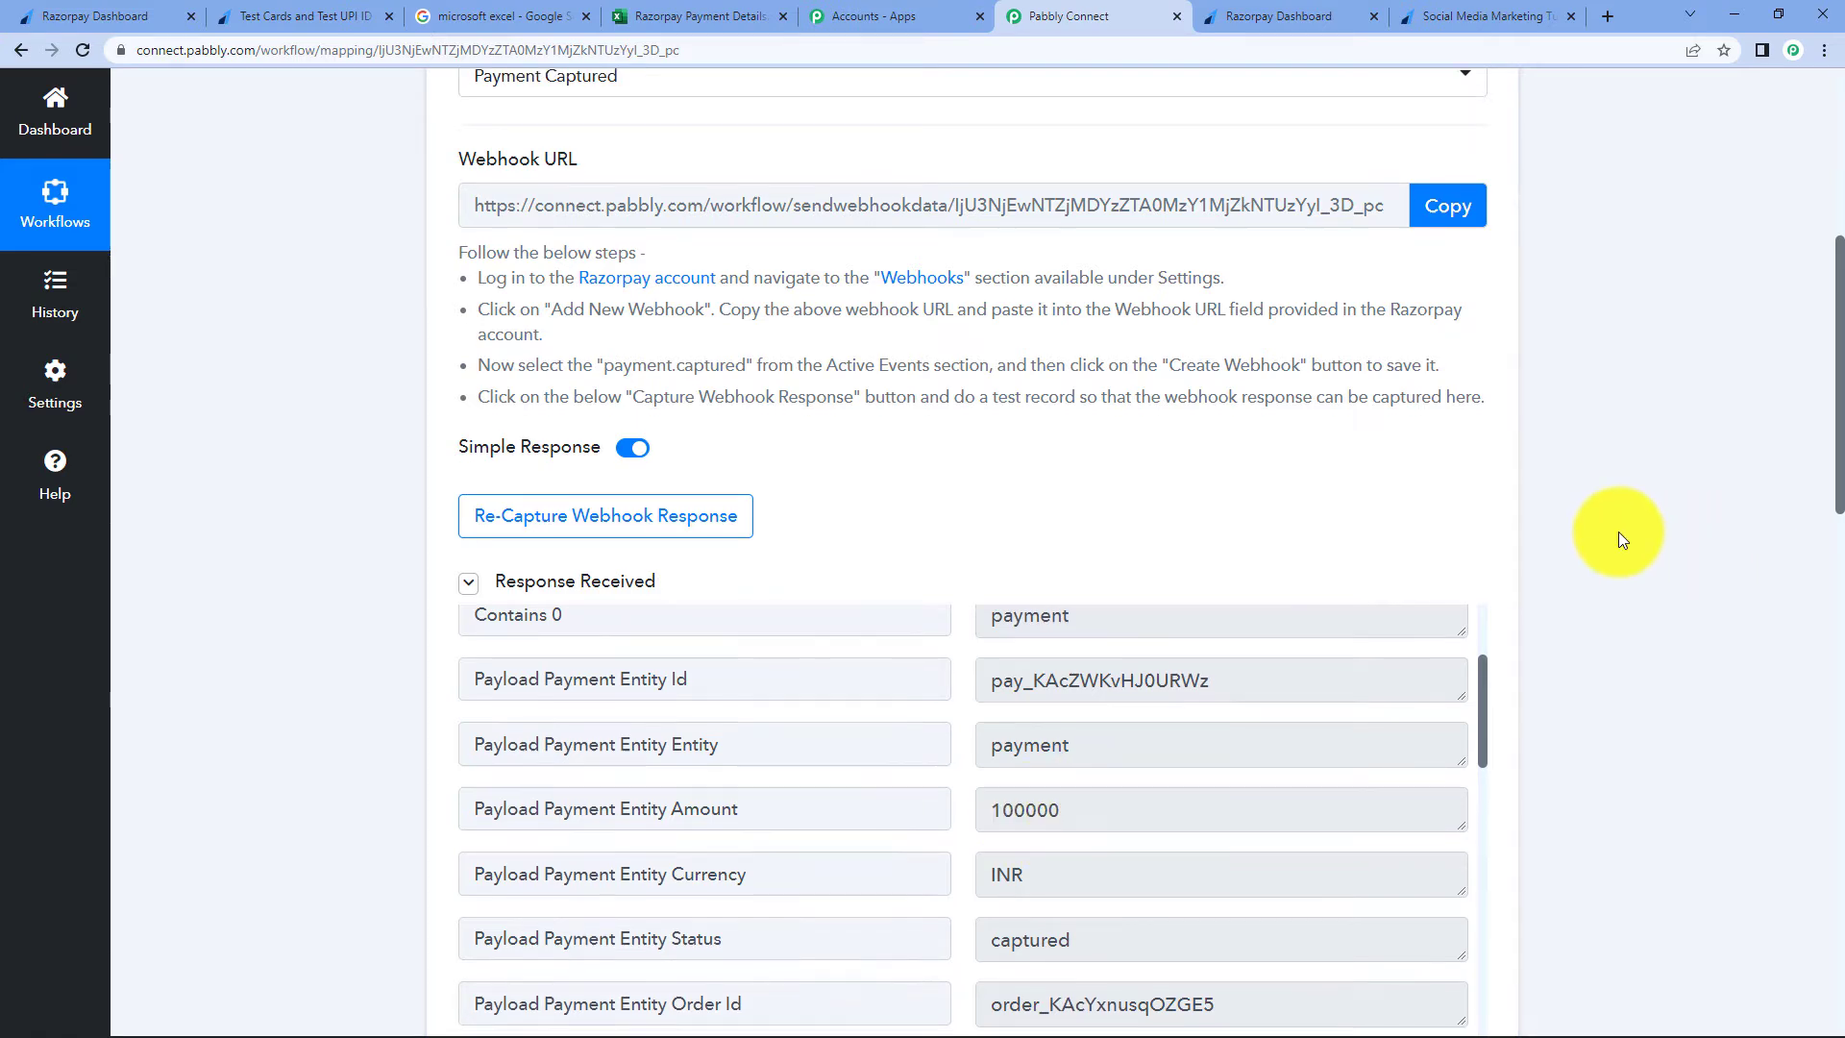
scroll(1618, 532, "down", 12)
scroll(1618, 533, "down", 3)
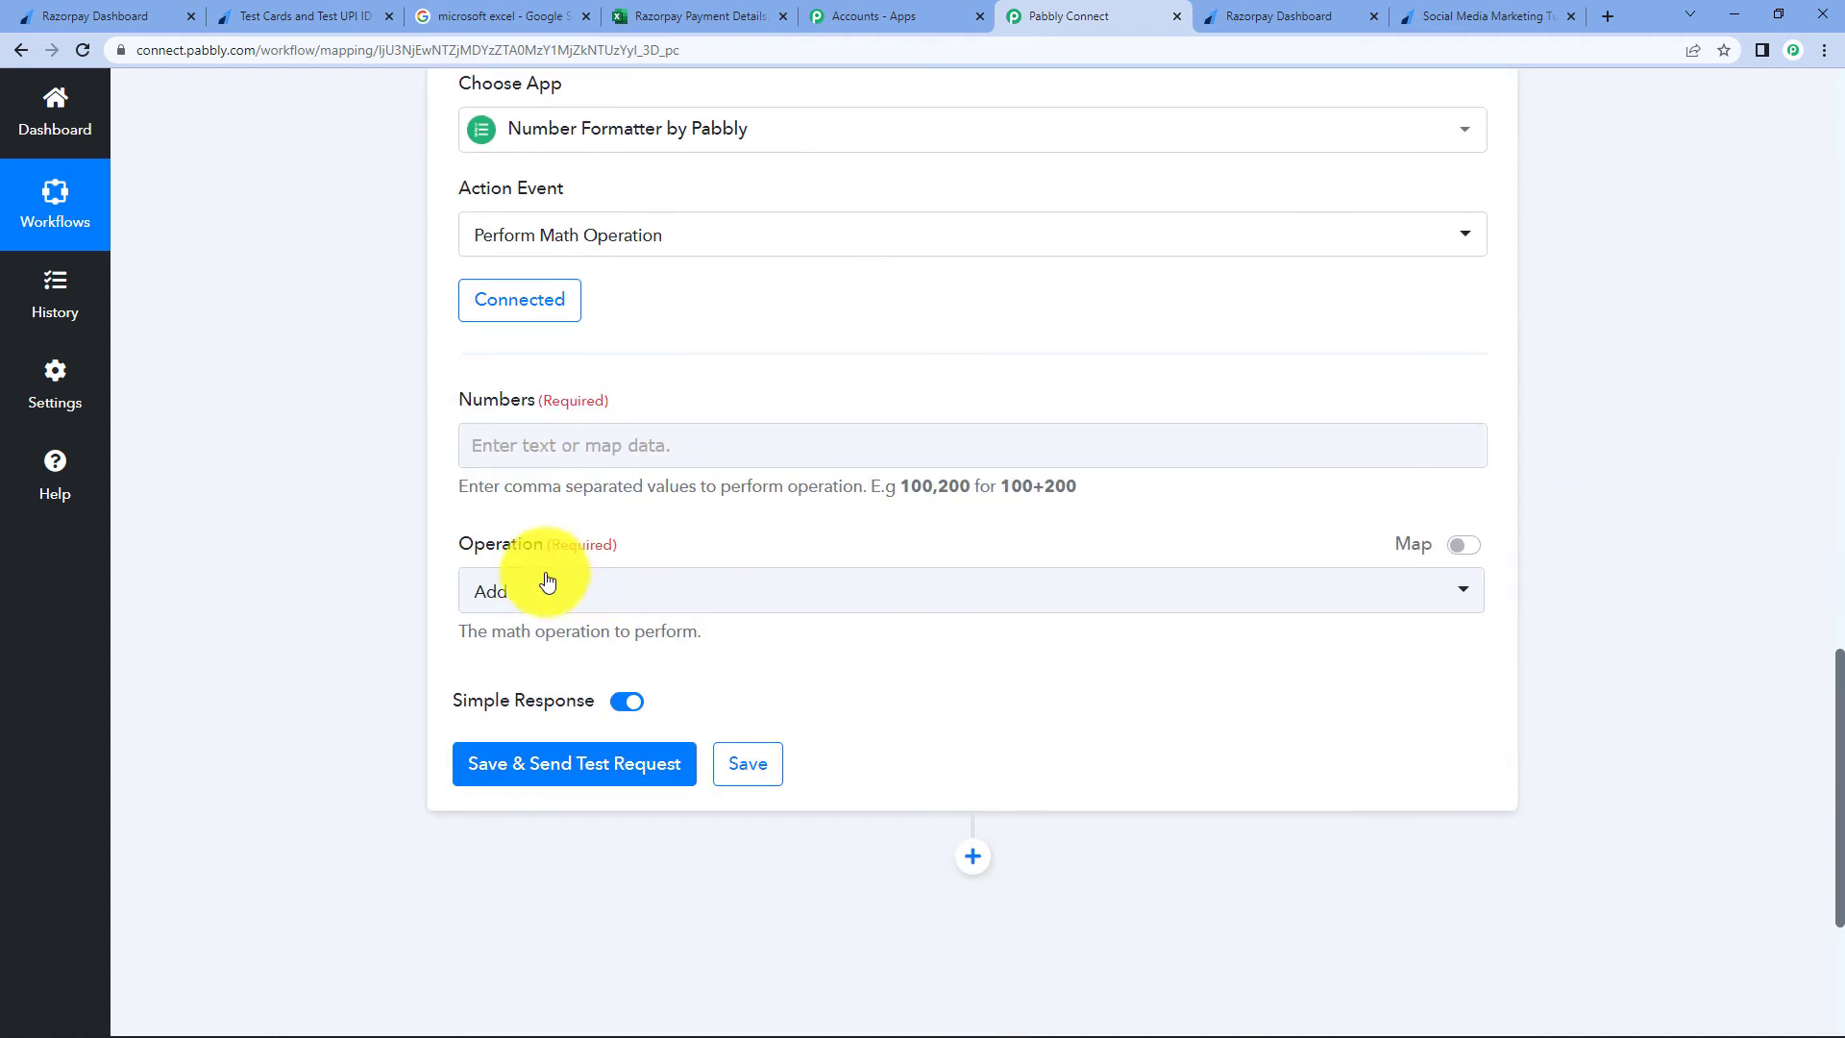
left_click(627, 615)
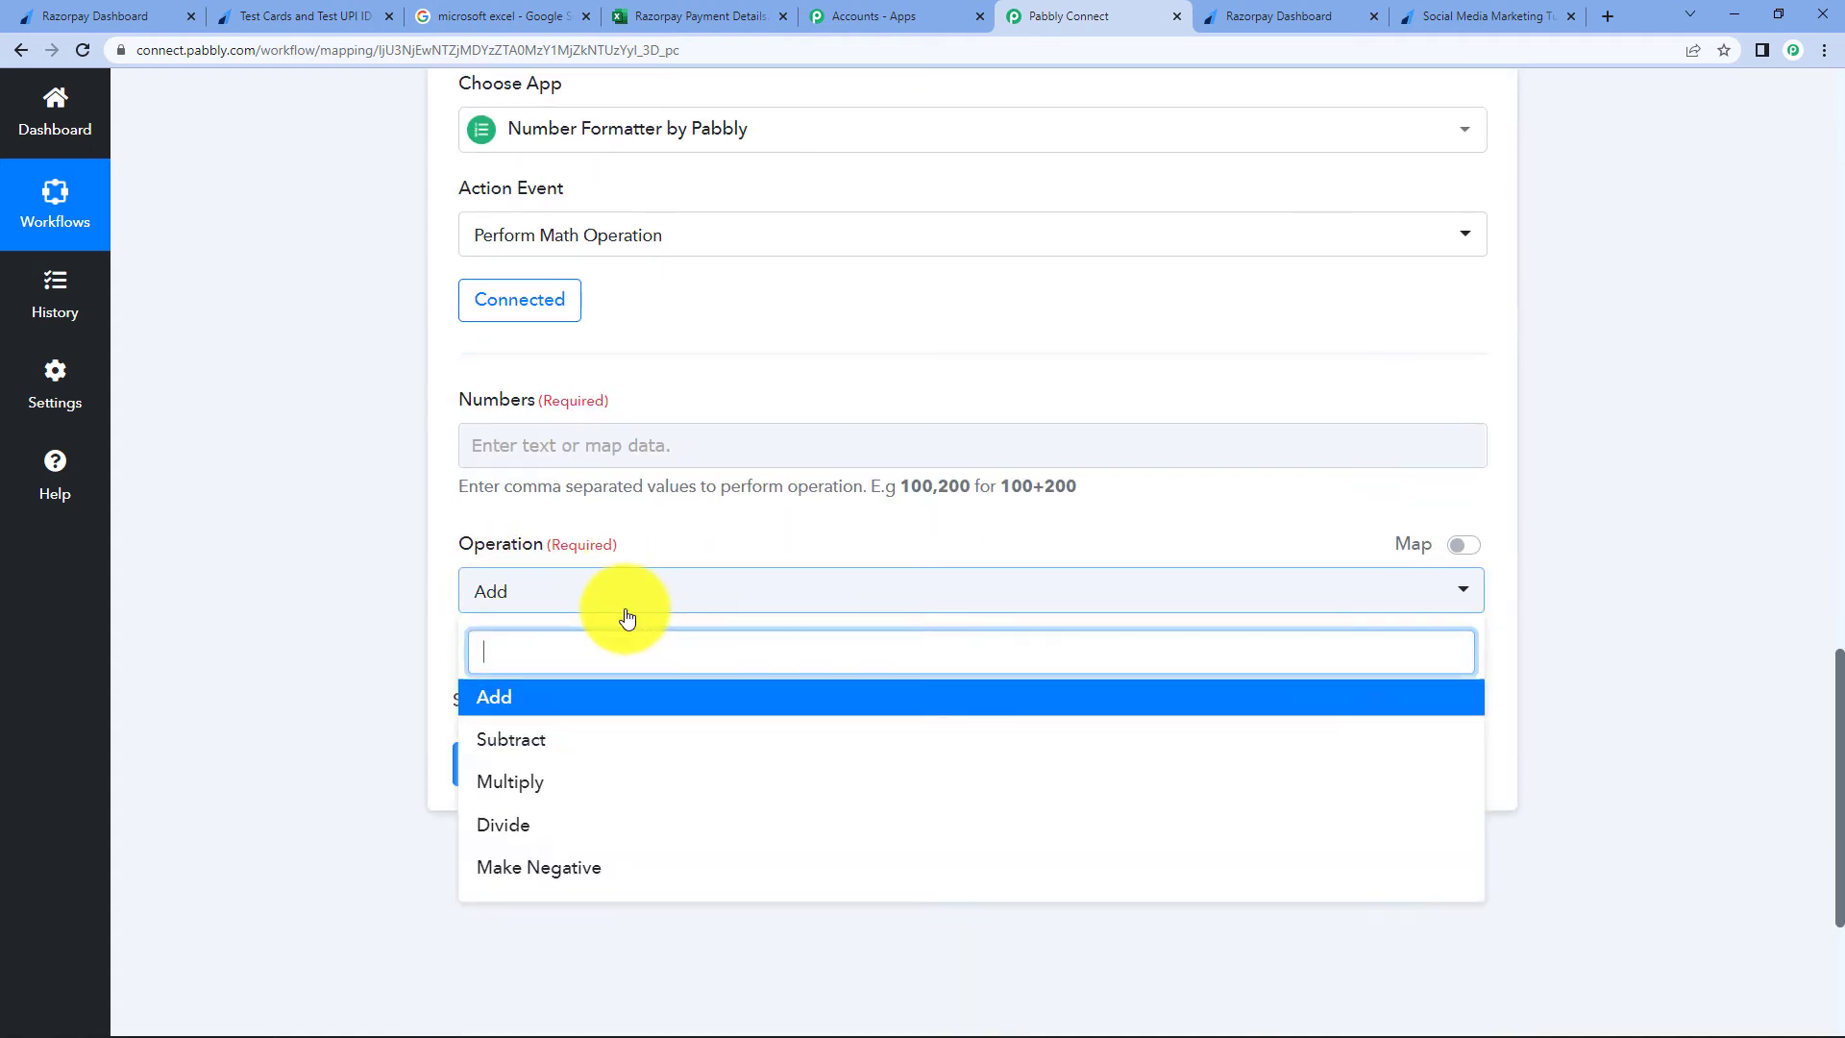
left_click(630, 818)
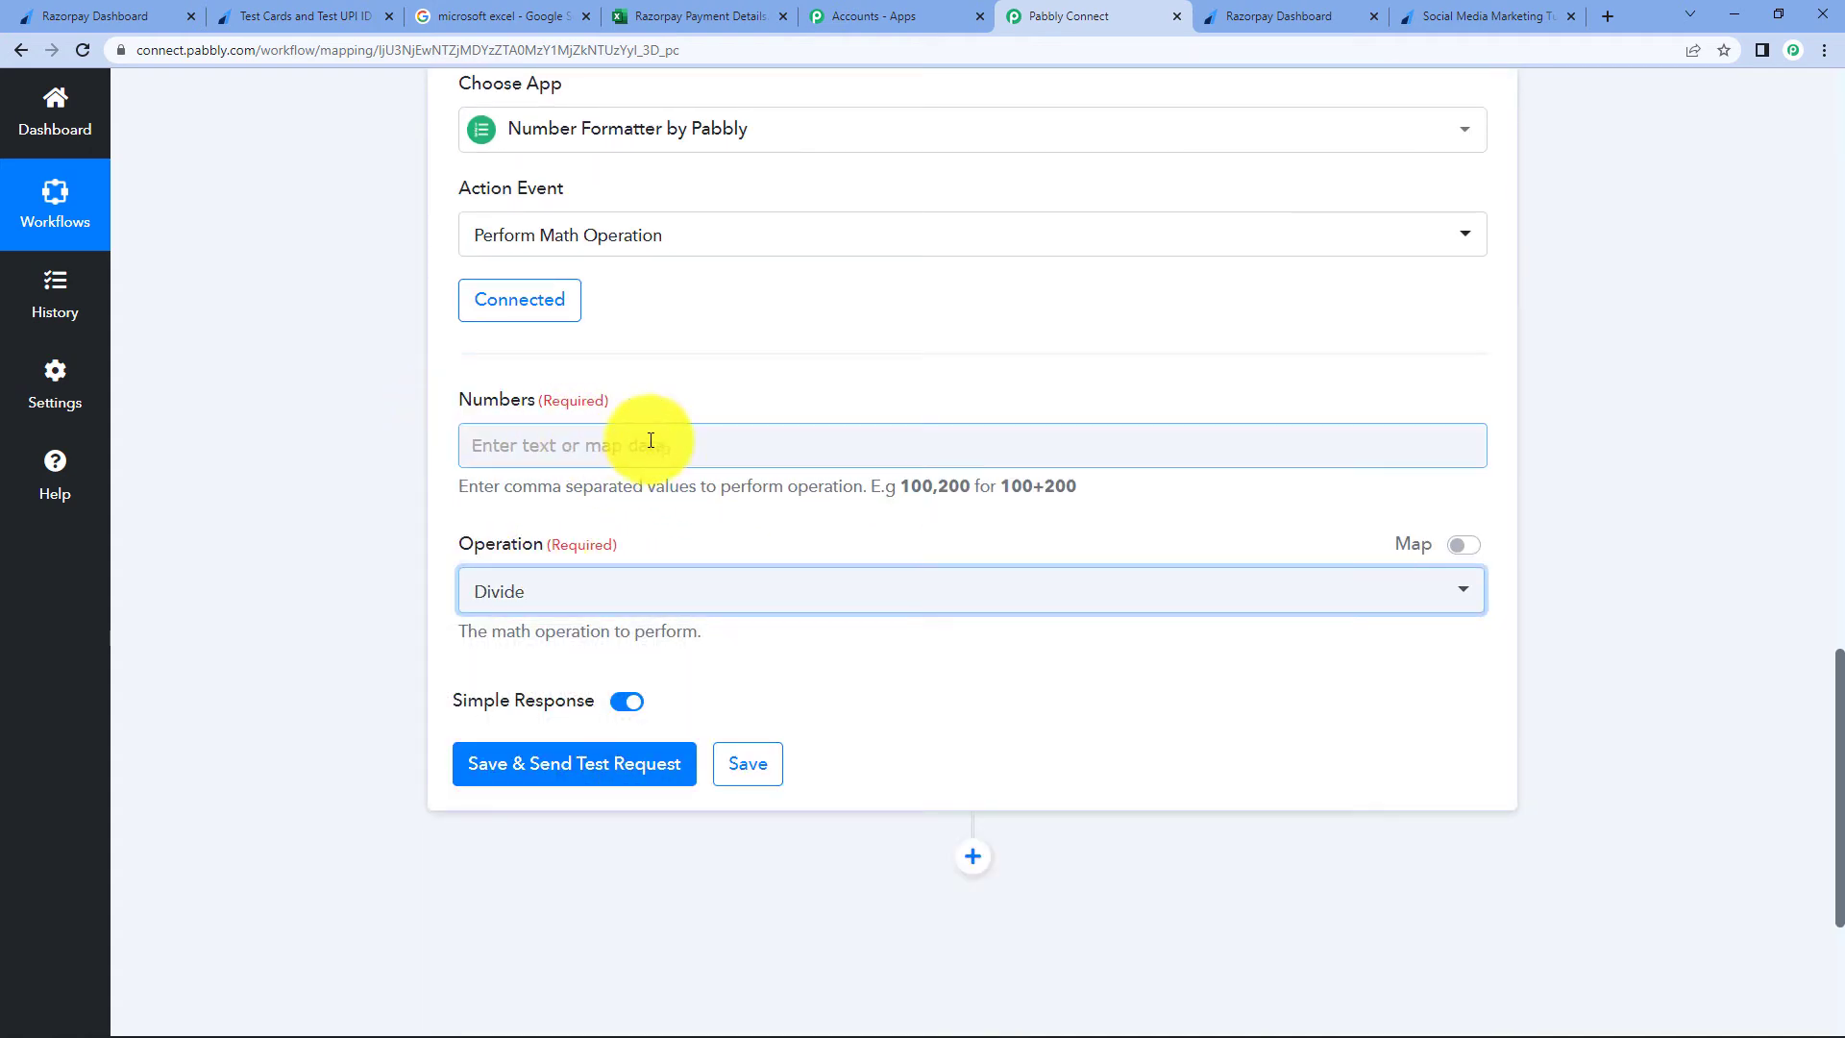
- Fill Numbers with the mapped Razorpay payment amount followed by ',100'
left_click_drag(462, 486, 661, 498)
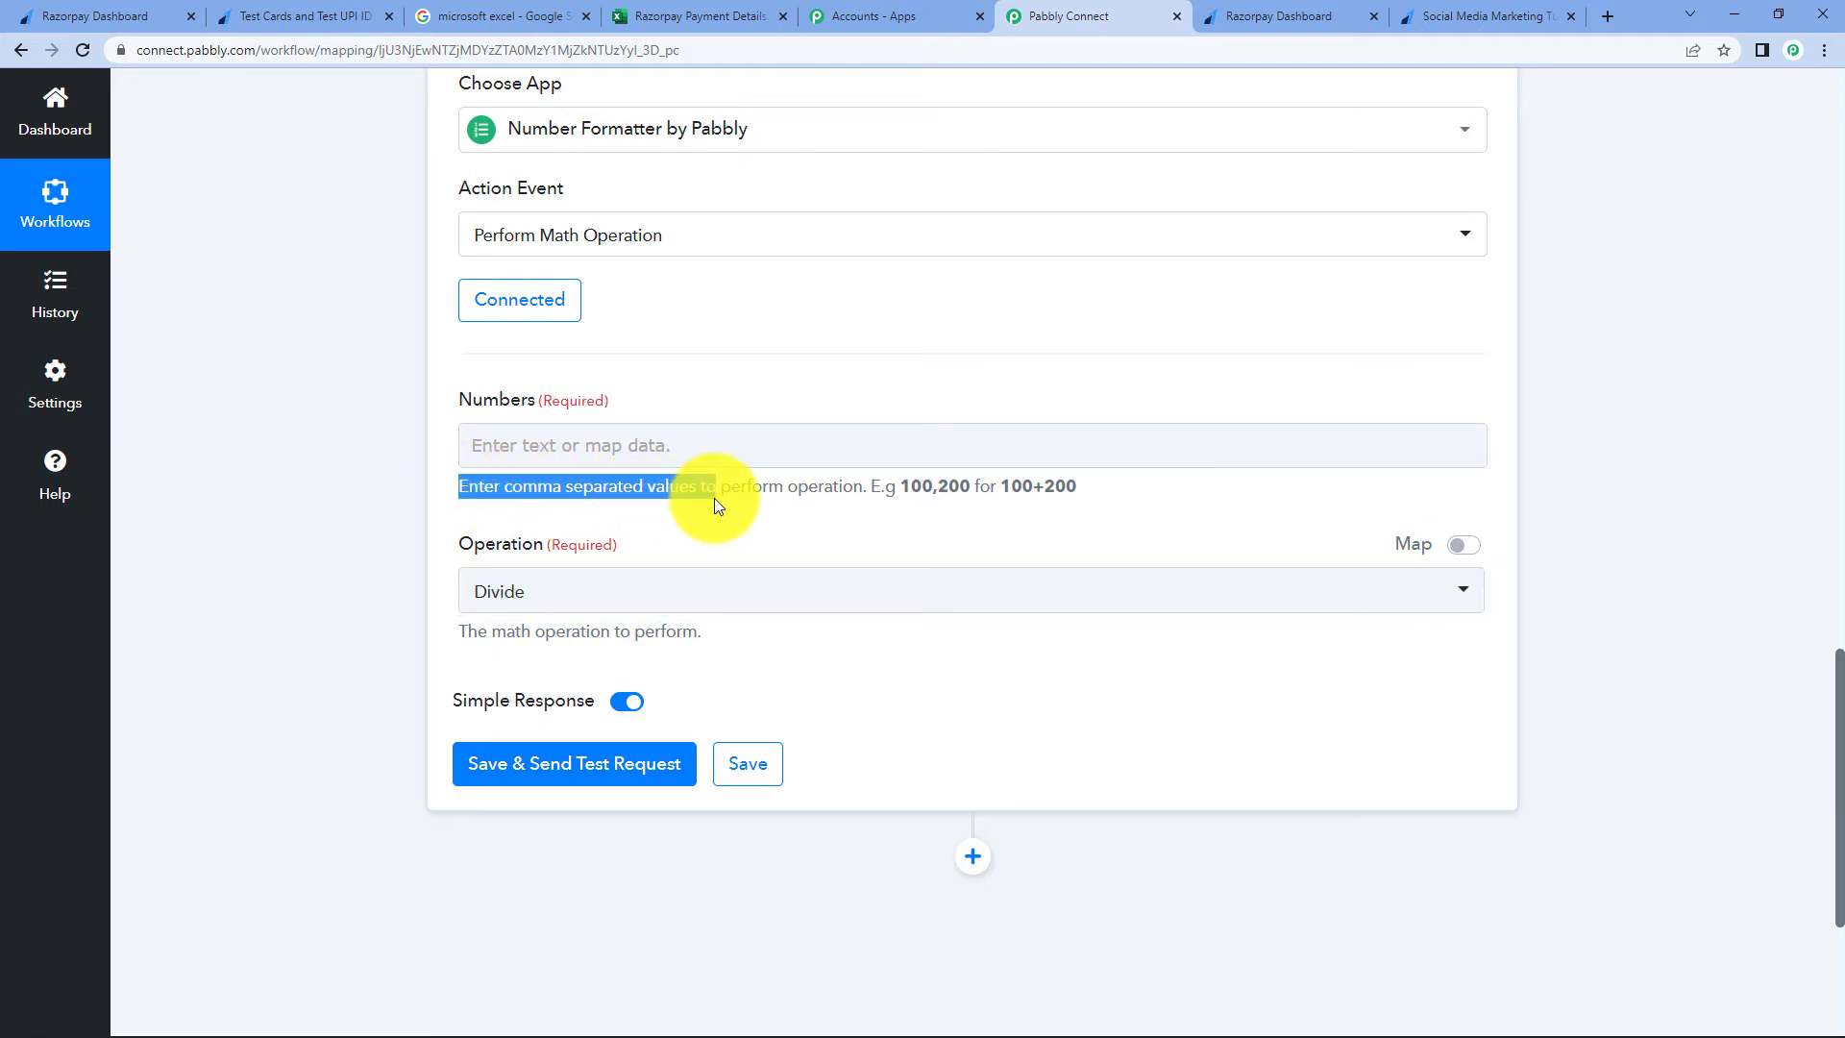
left_click(851, 499)
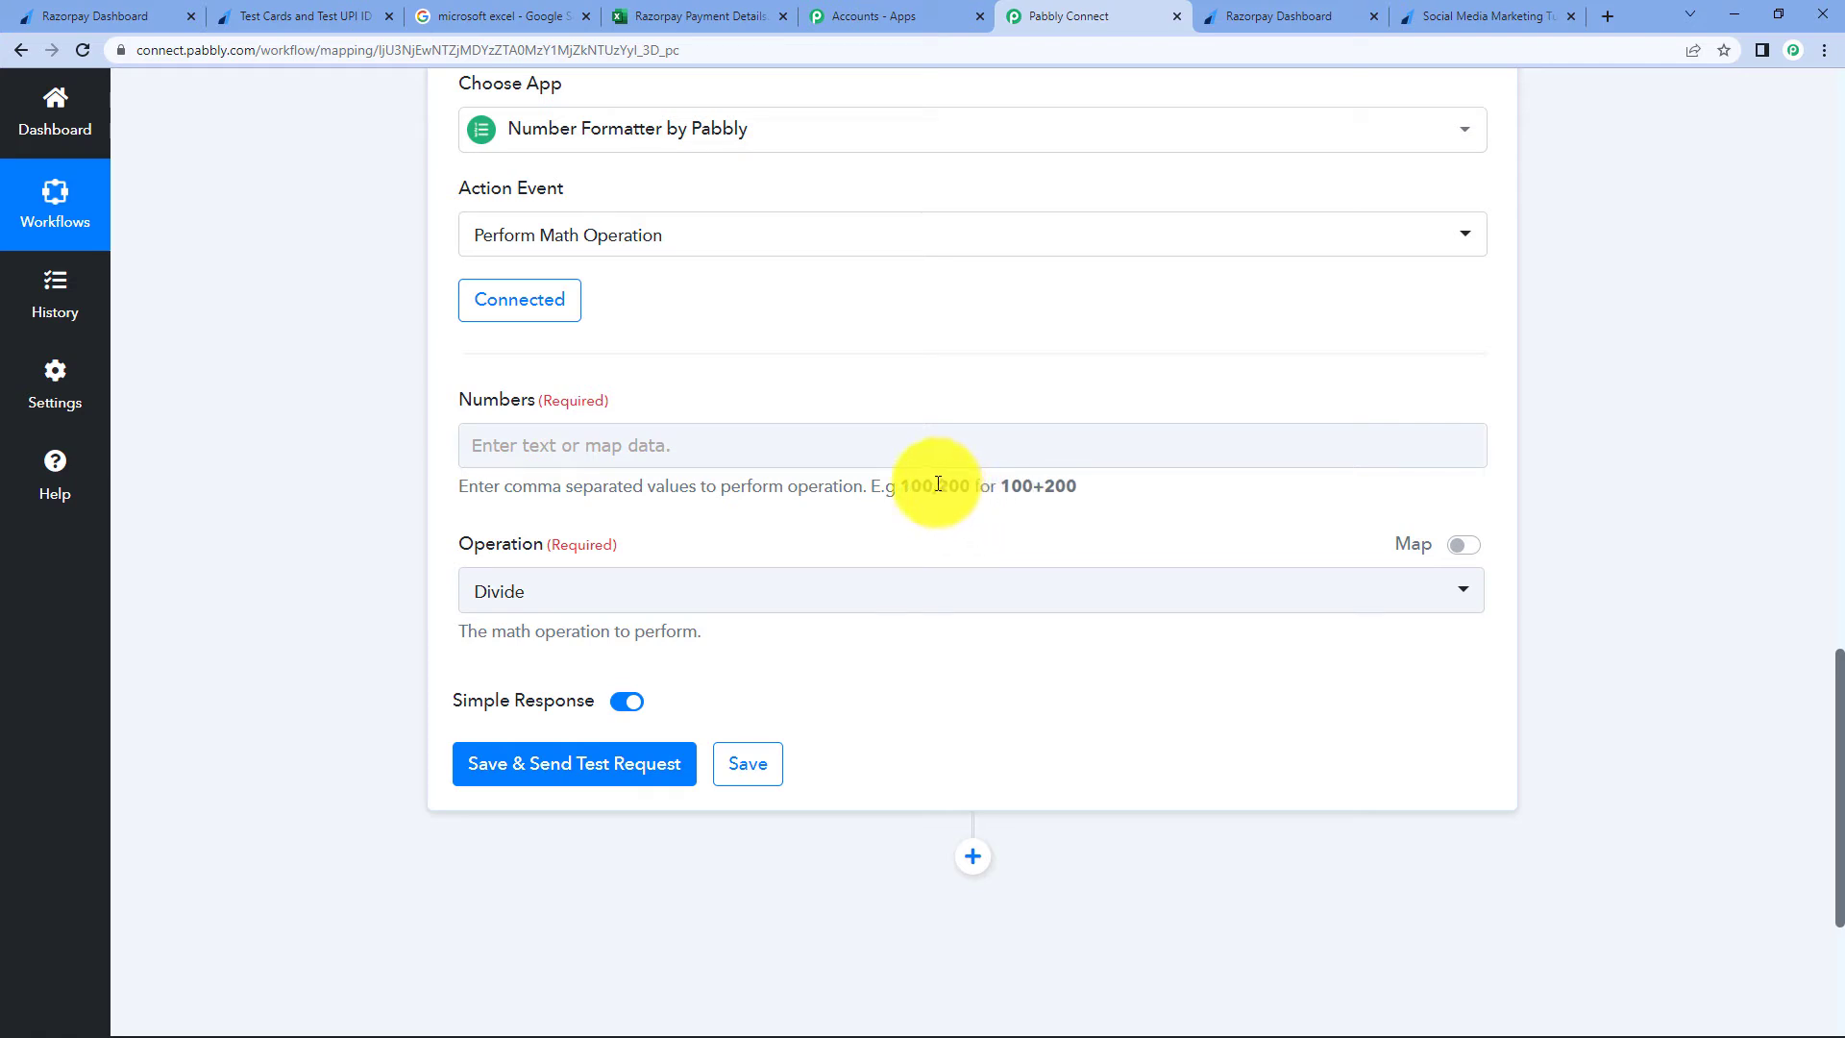
left_click_drag(931, 485, 947, 486)
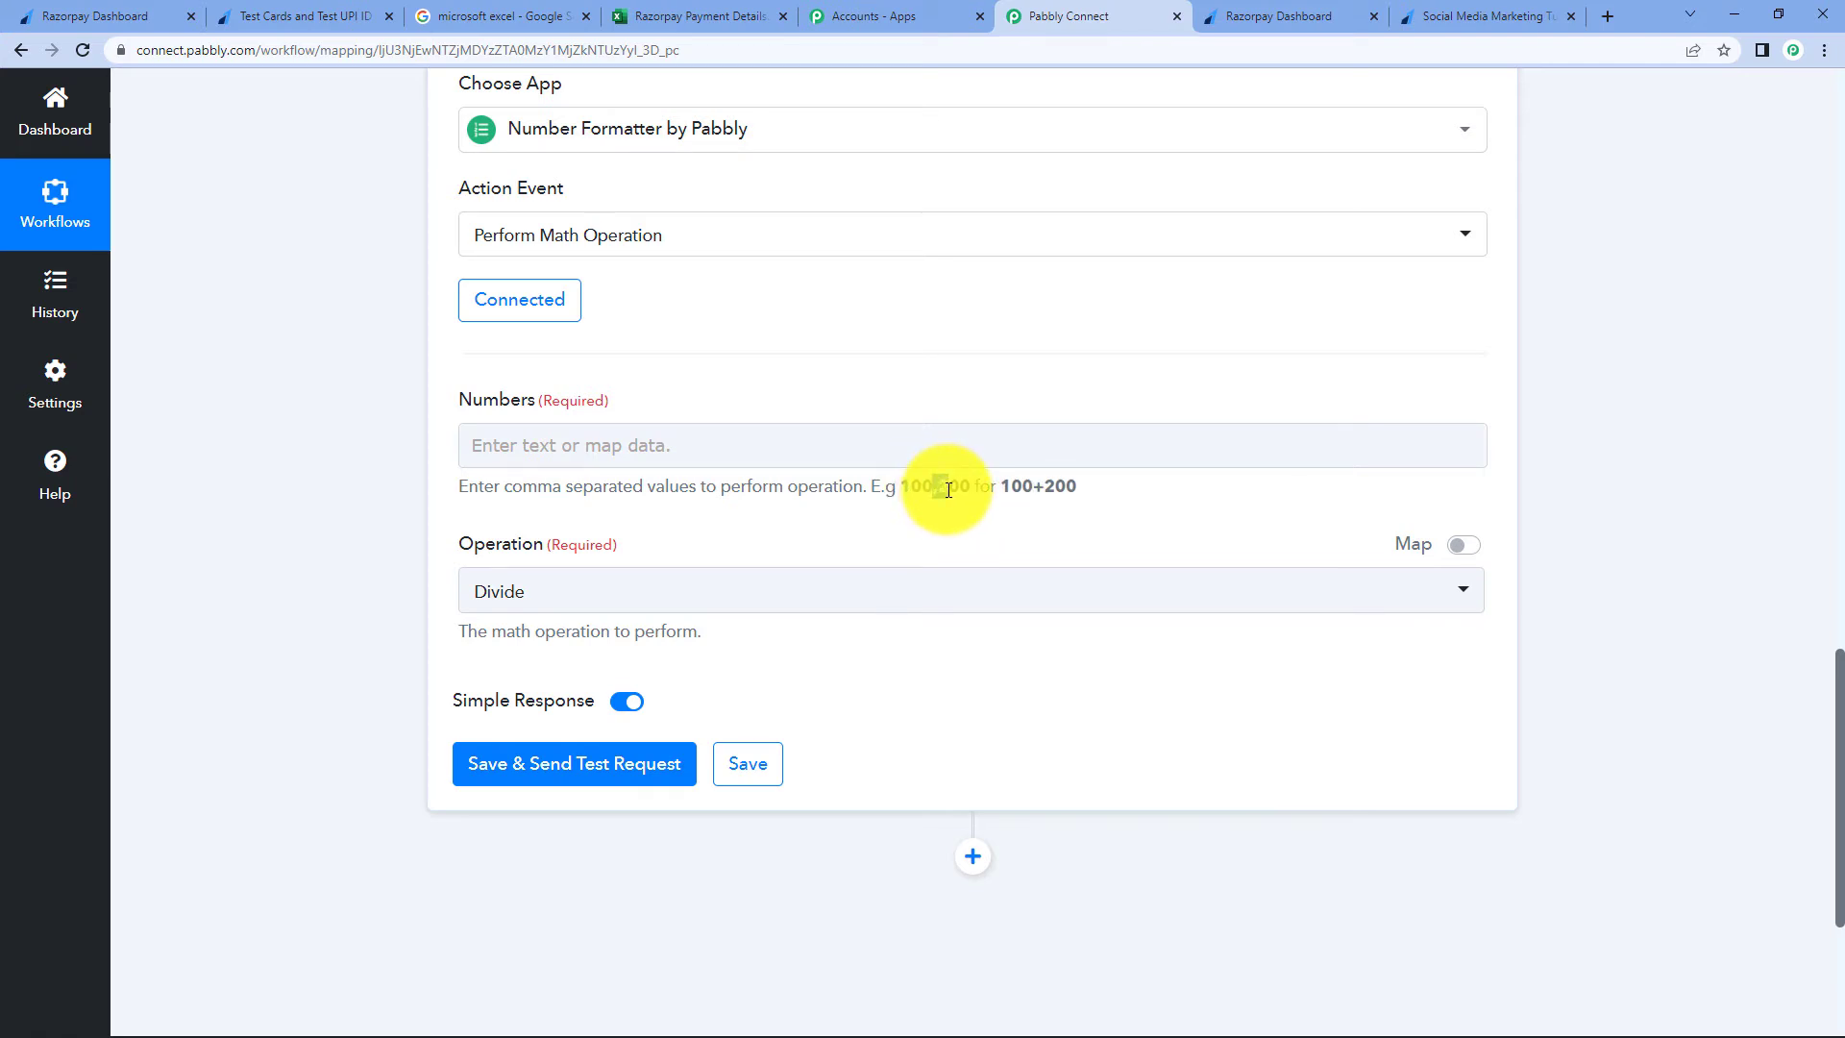
left_click(658, 454)
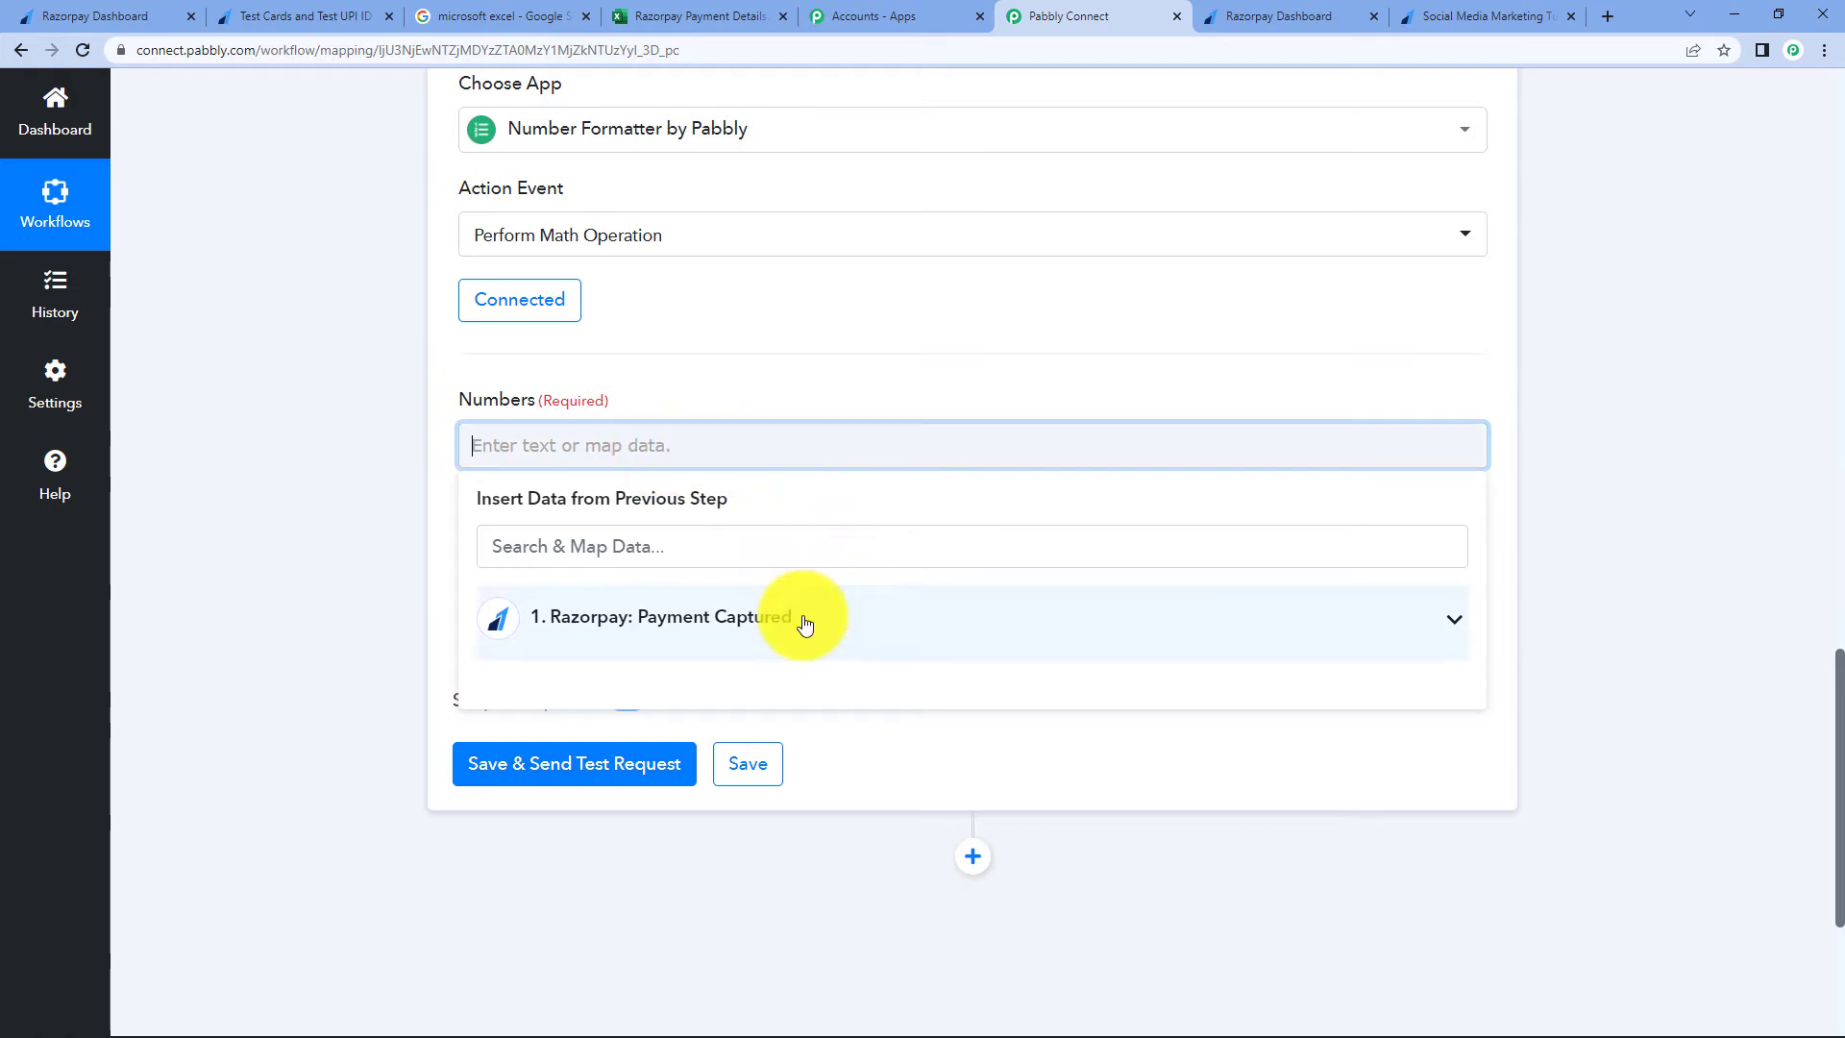
left_click(805, 623)
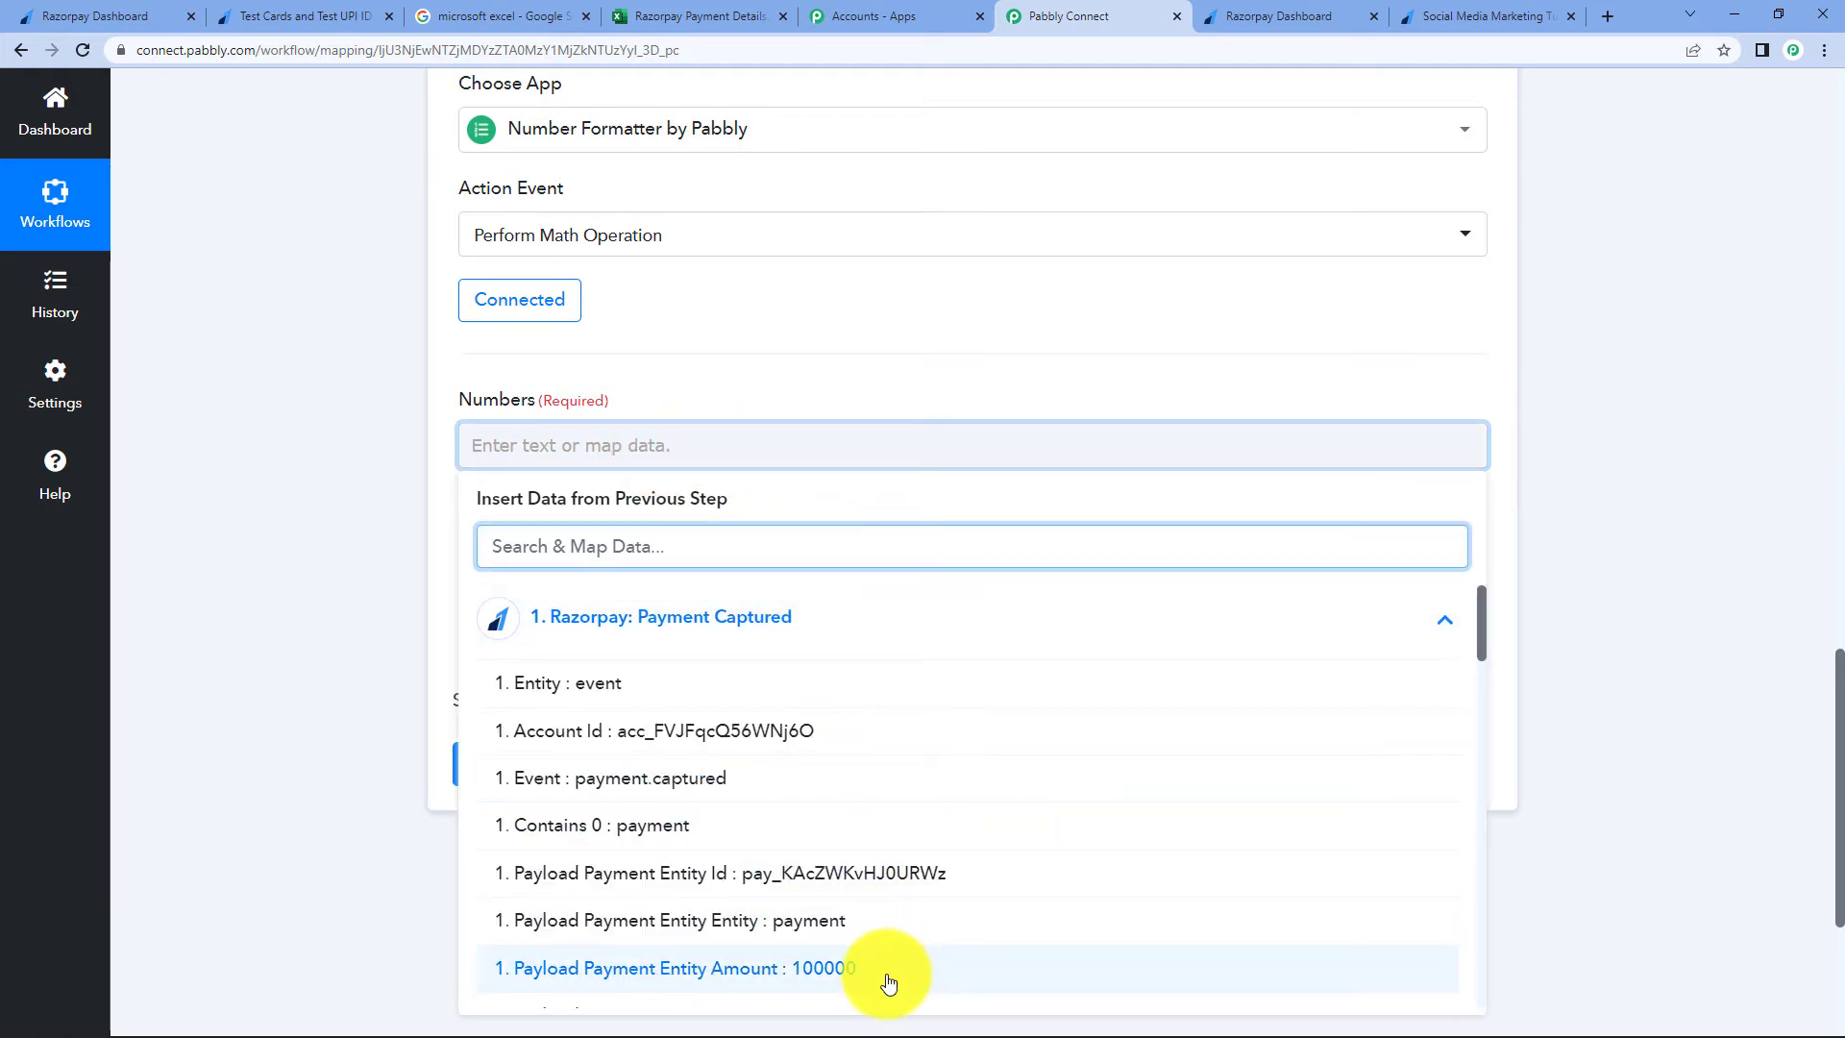
left_click(881, 970)
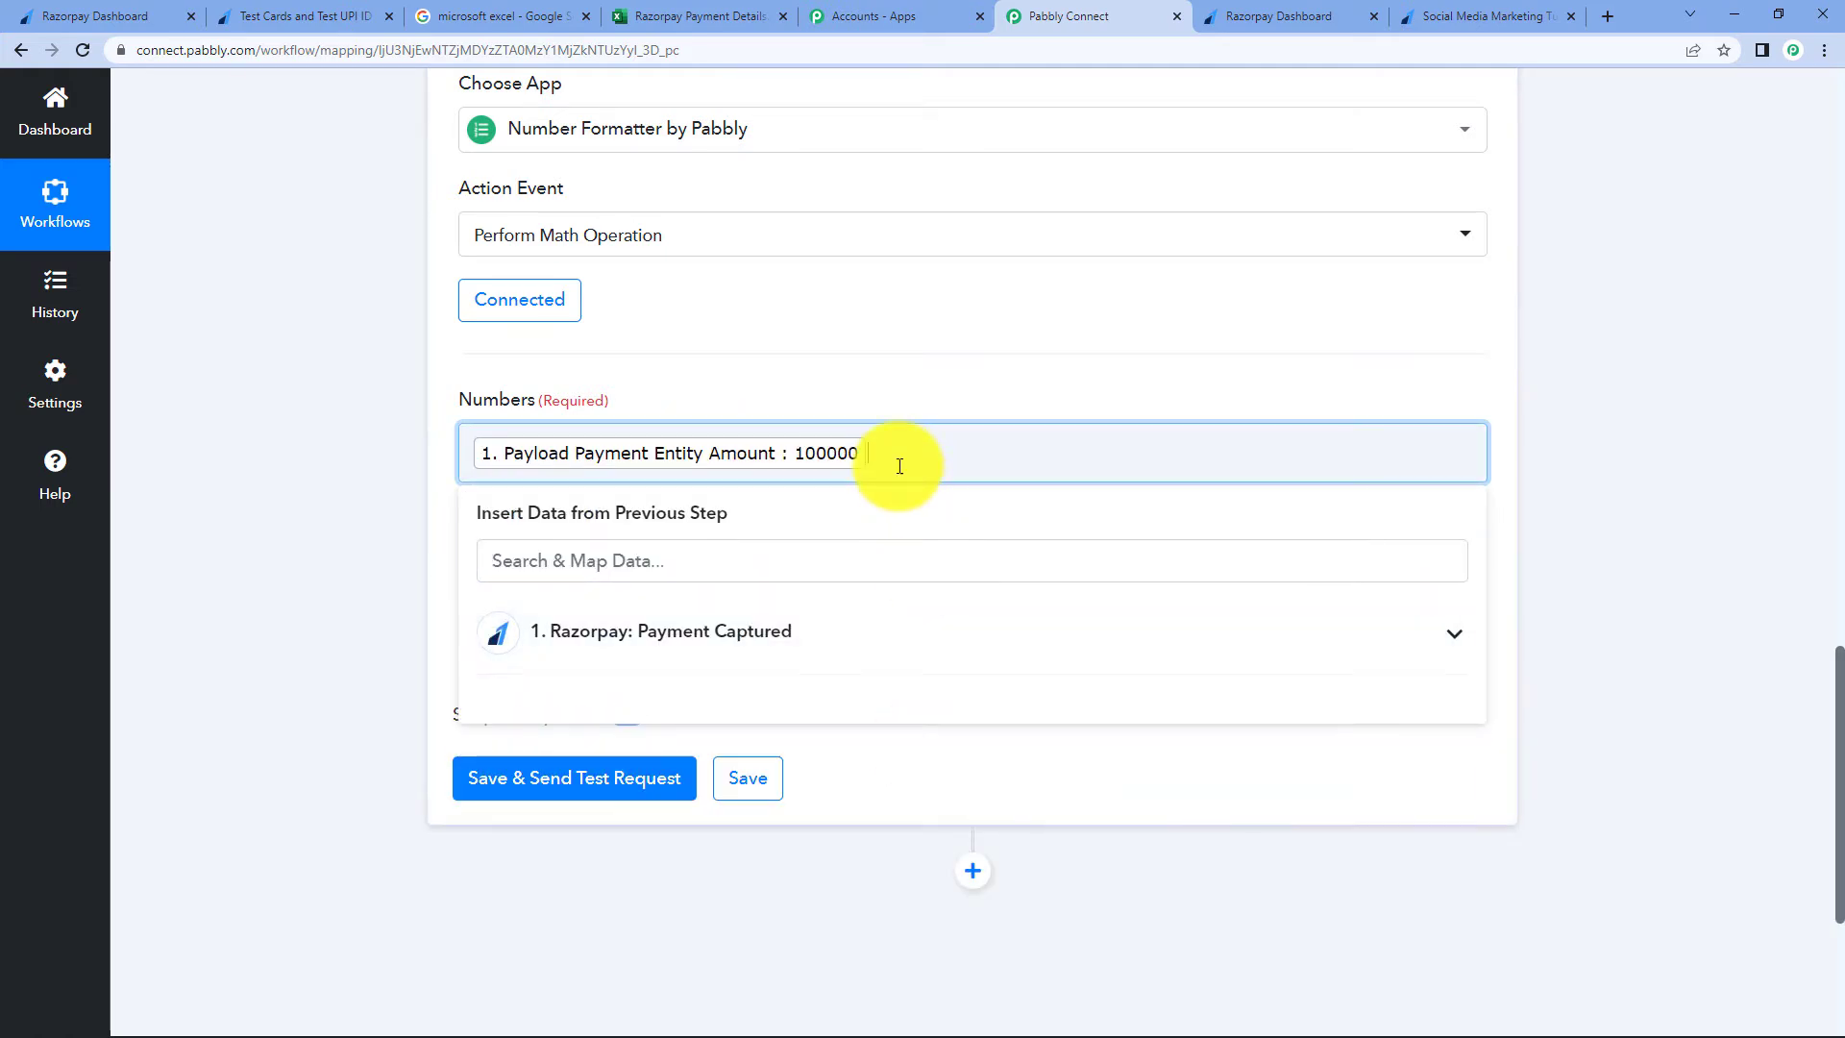
type(",")
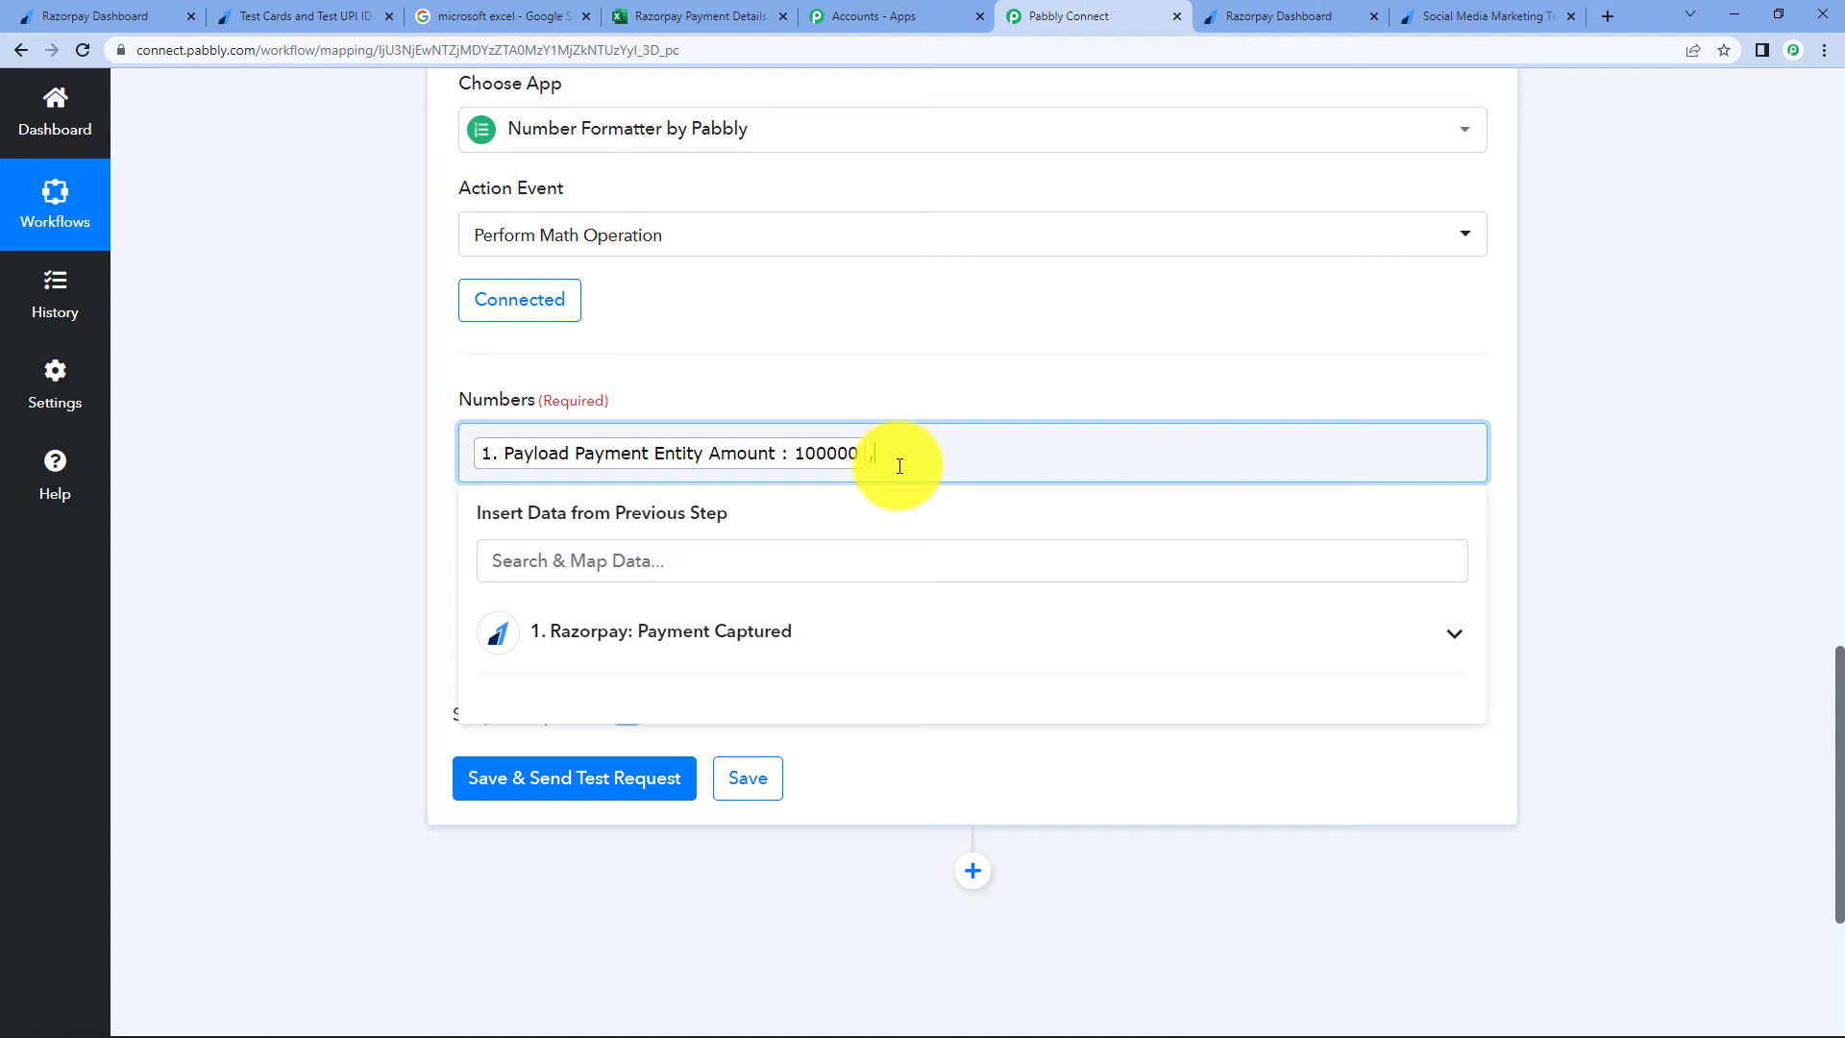
type("100")
- Save and send a test request, confirming the result is 1000
left_click(579, 794)
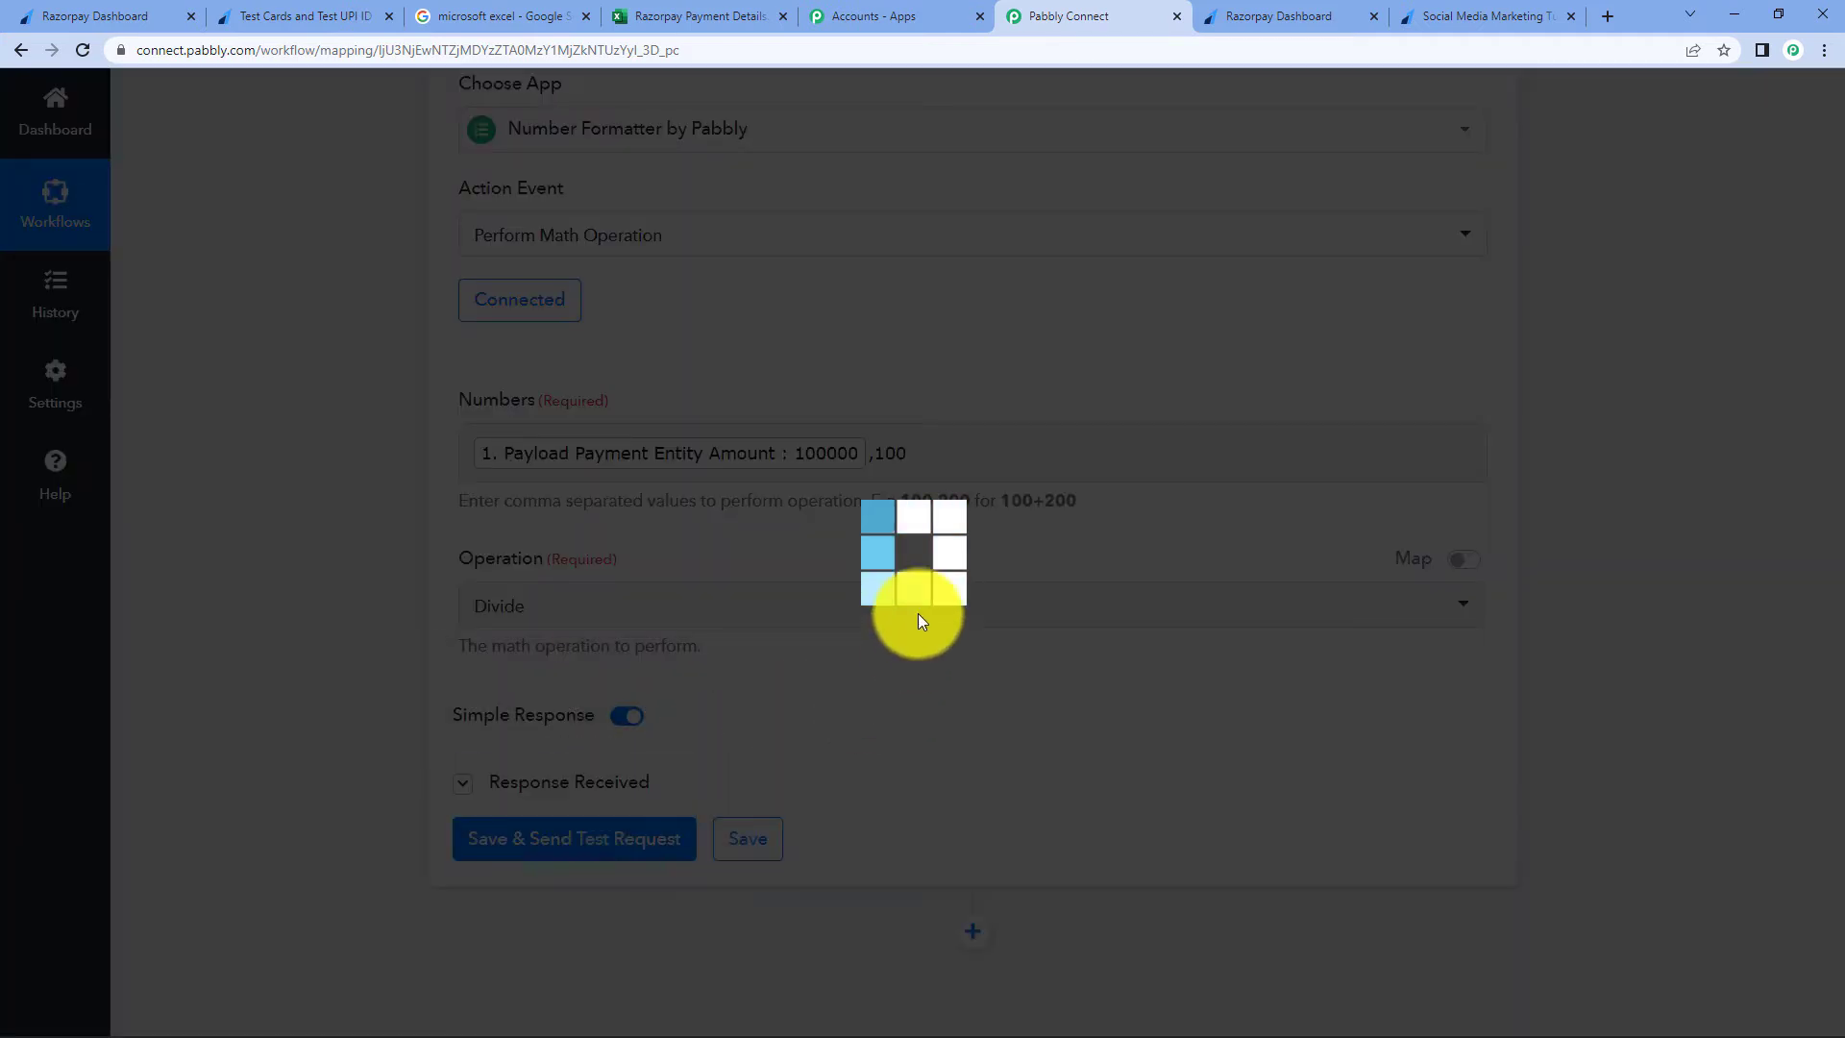
scroll(1174, 641, "down", 2)
left_click_drag(1100, 760, 992, 759)
left_click(1214, 831)
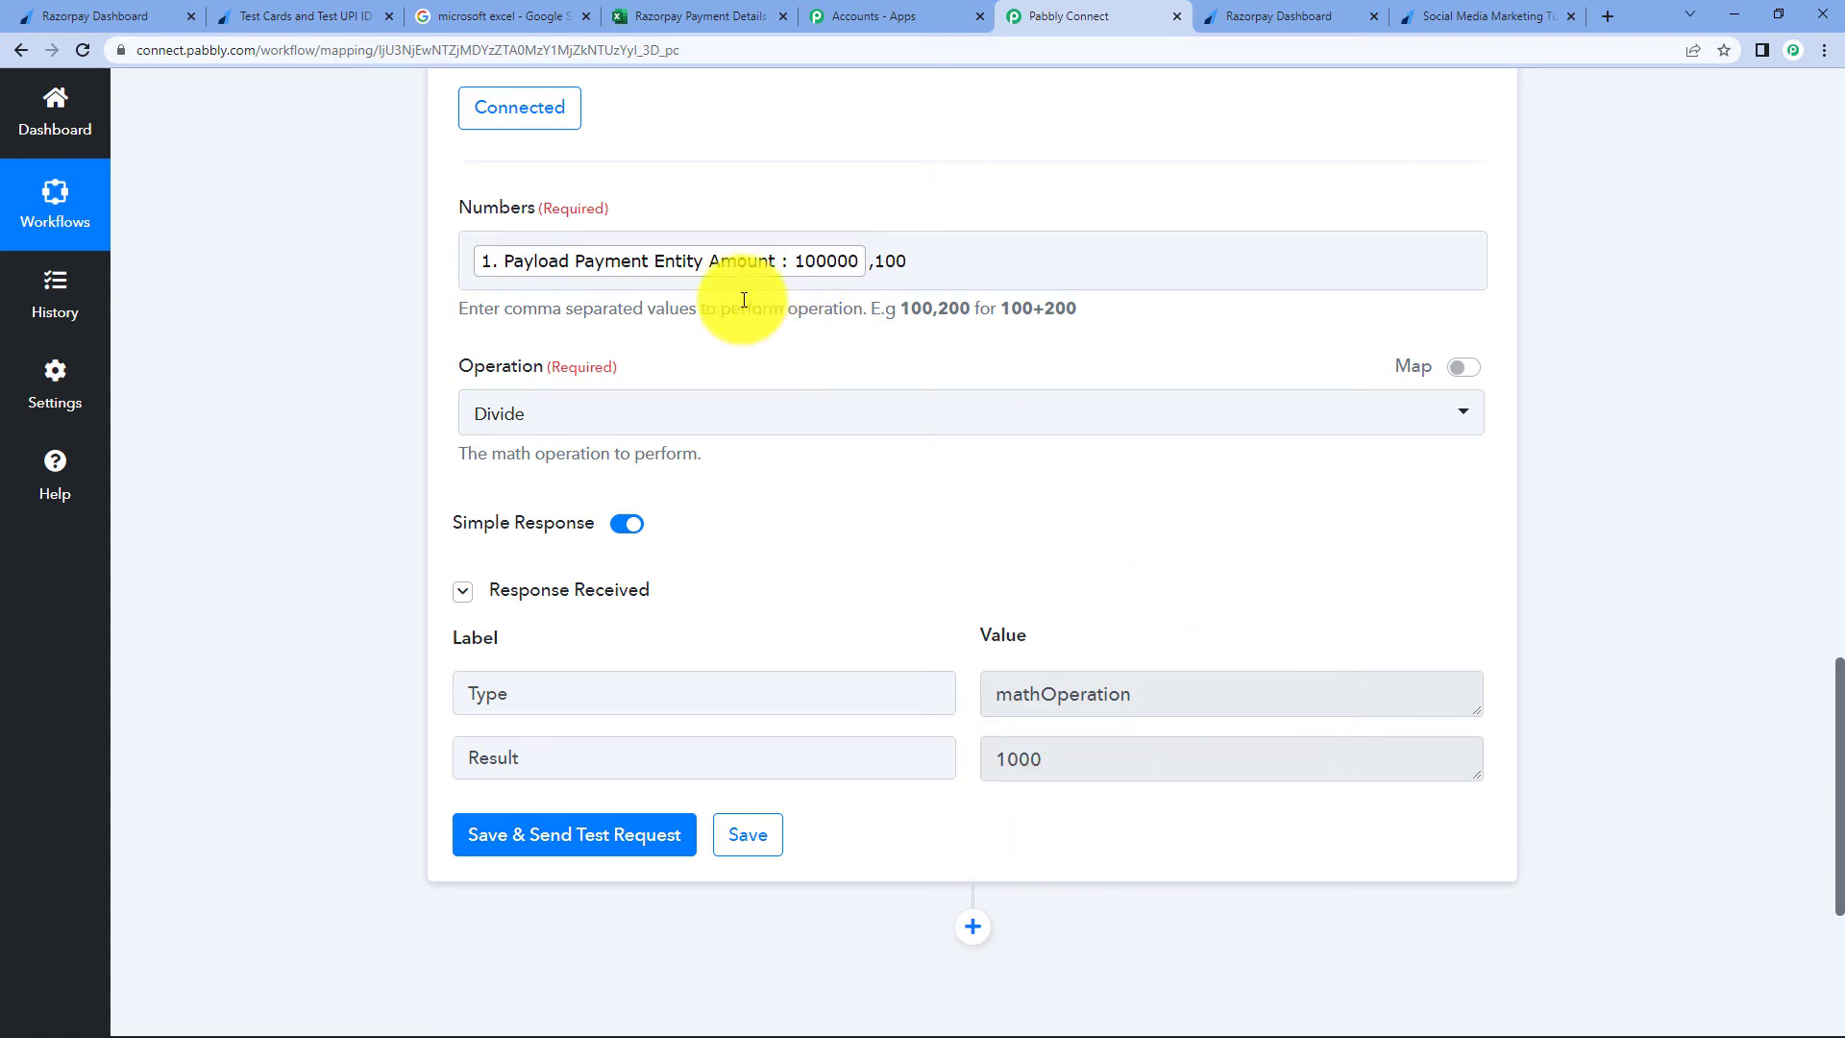
- Review the Razorpay Payment Captured fields available for the Numbers field
left_click(642, 276)
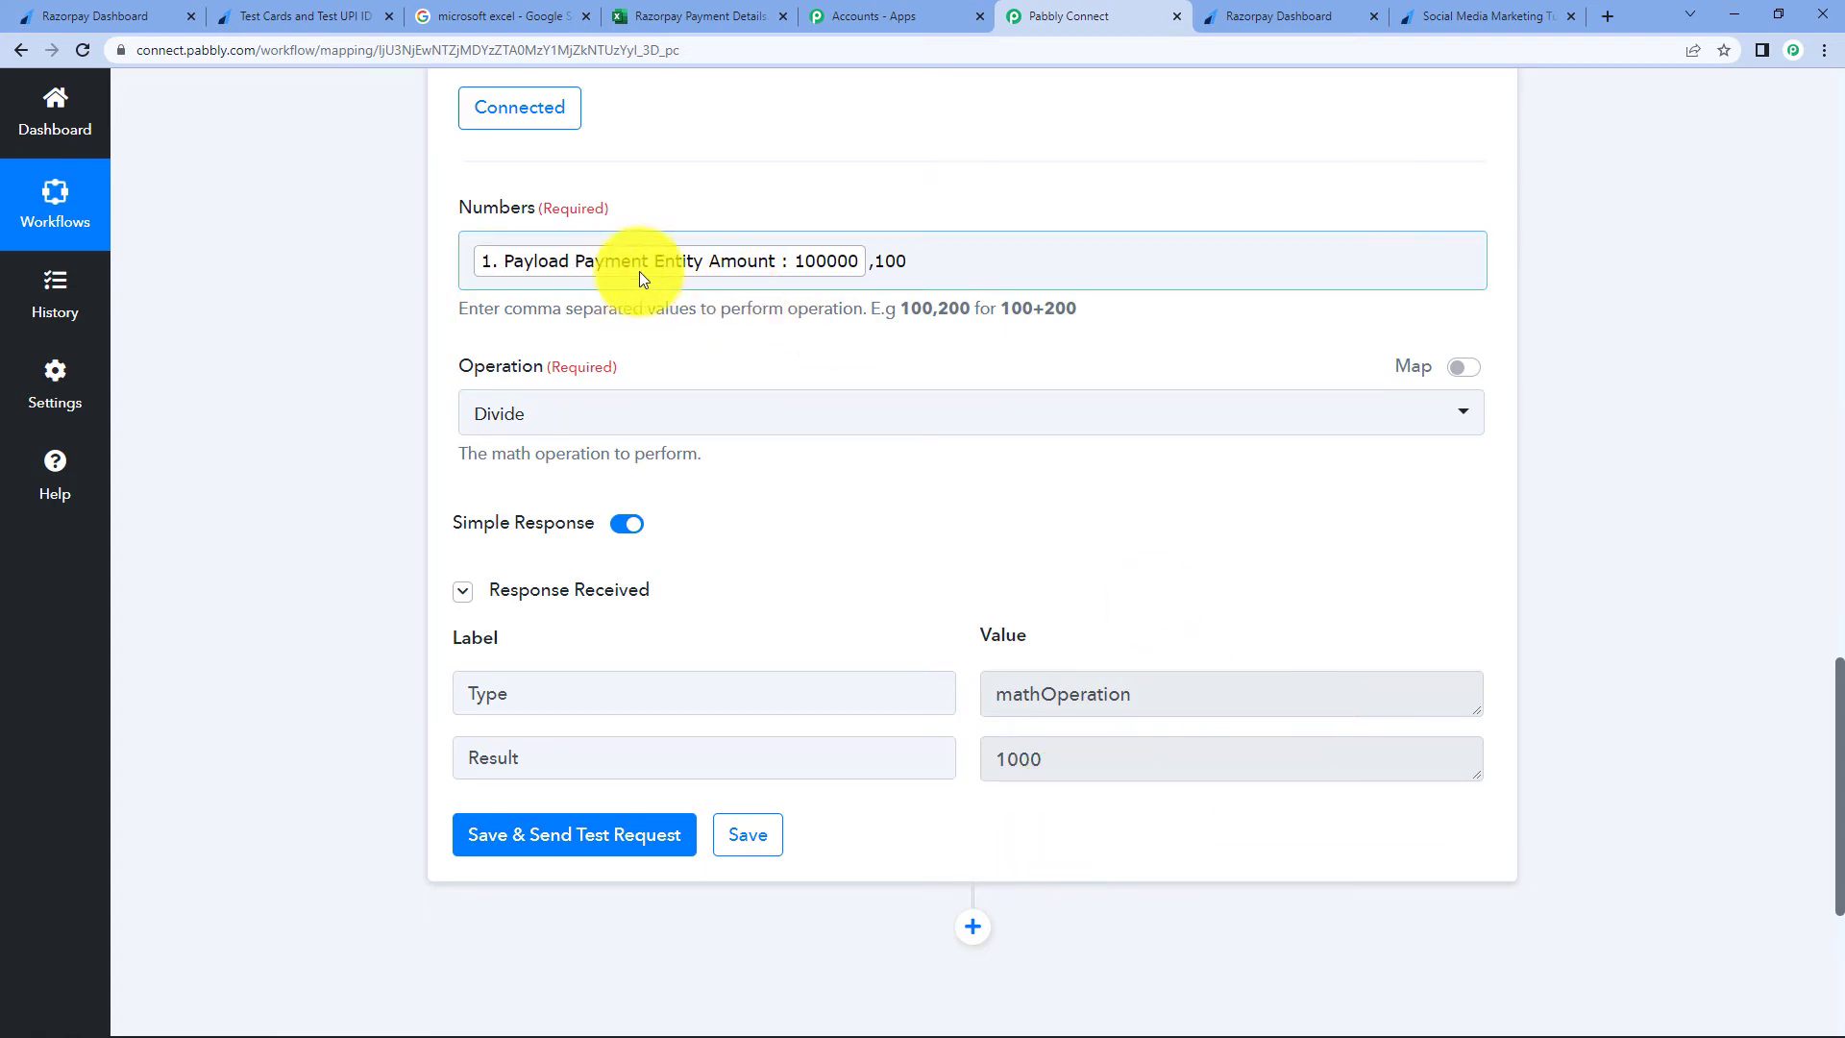
left_click(1082, 269)
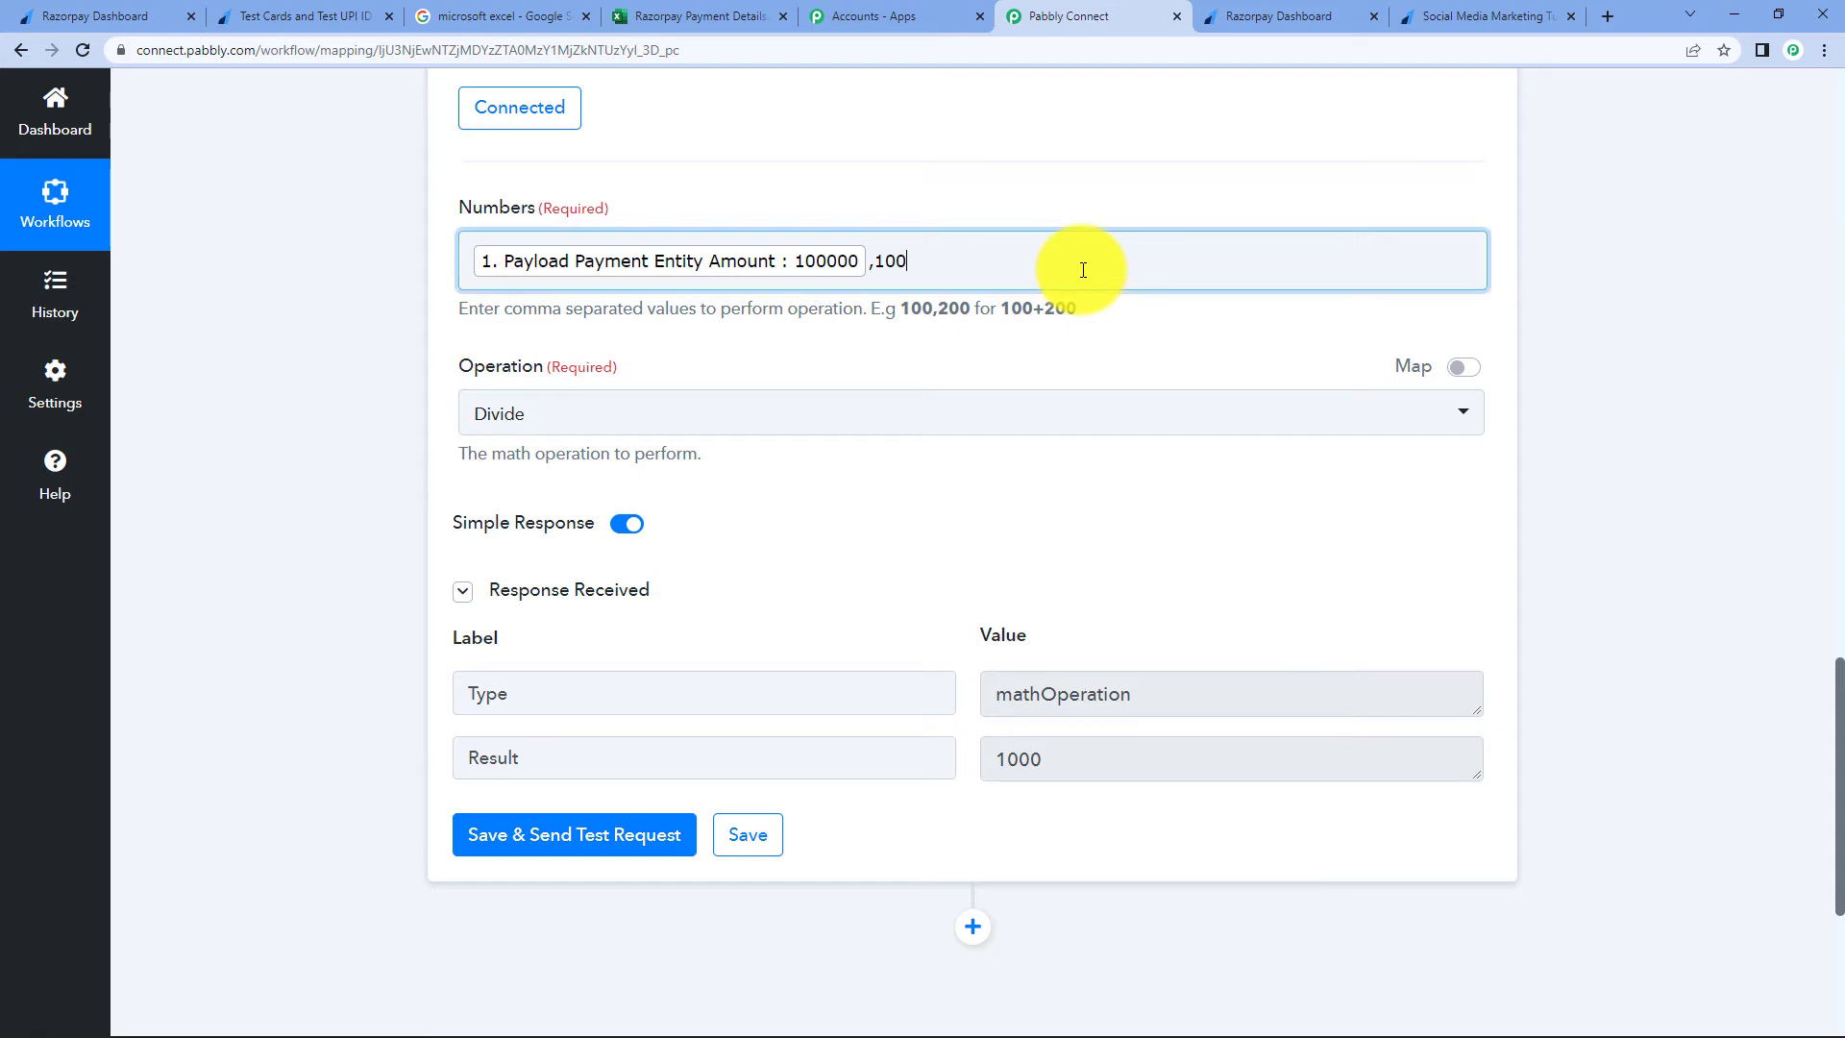
left_click(823, 441)
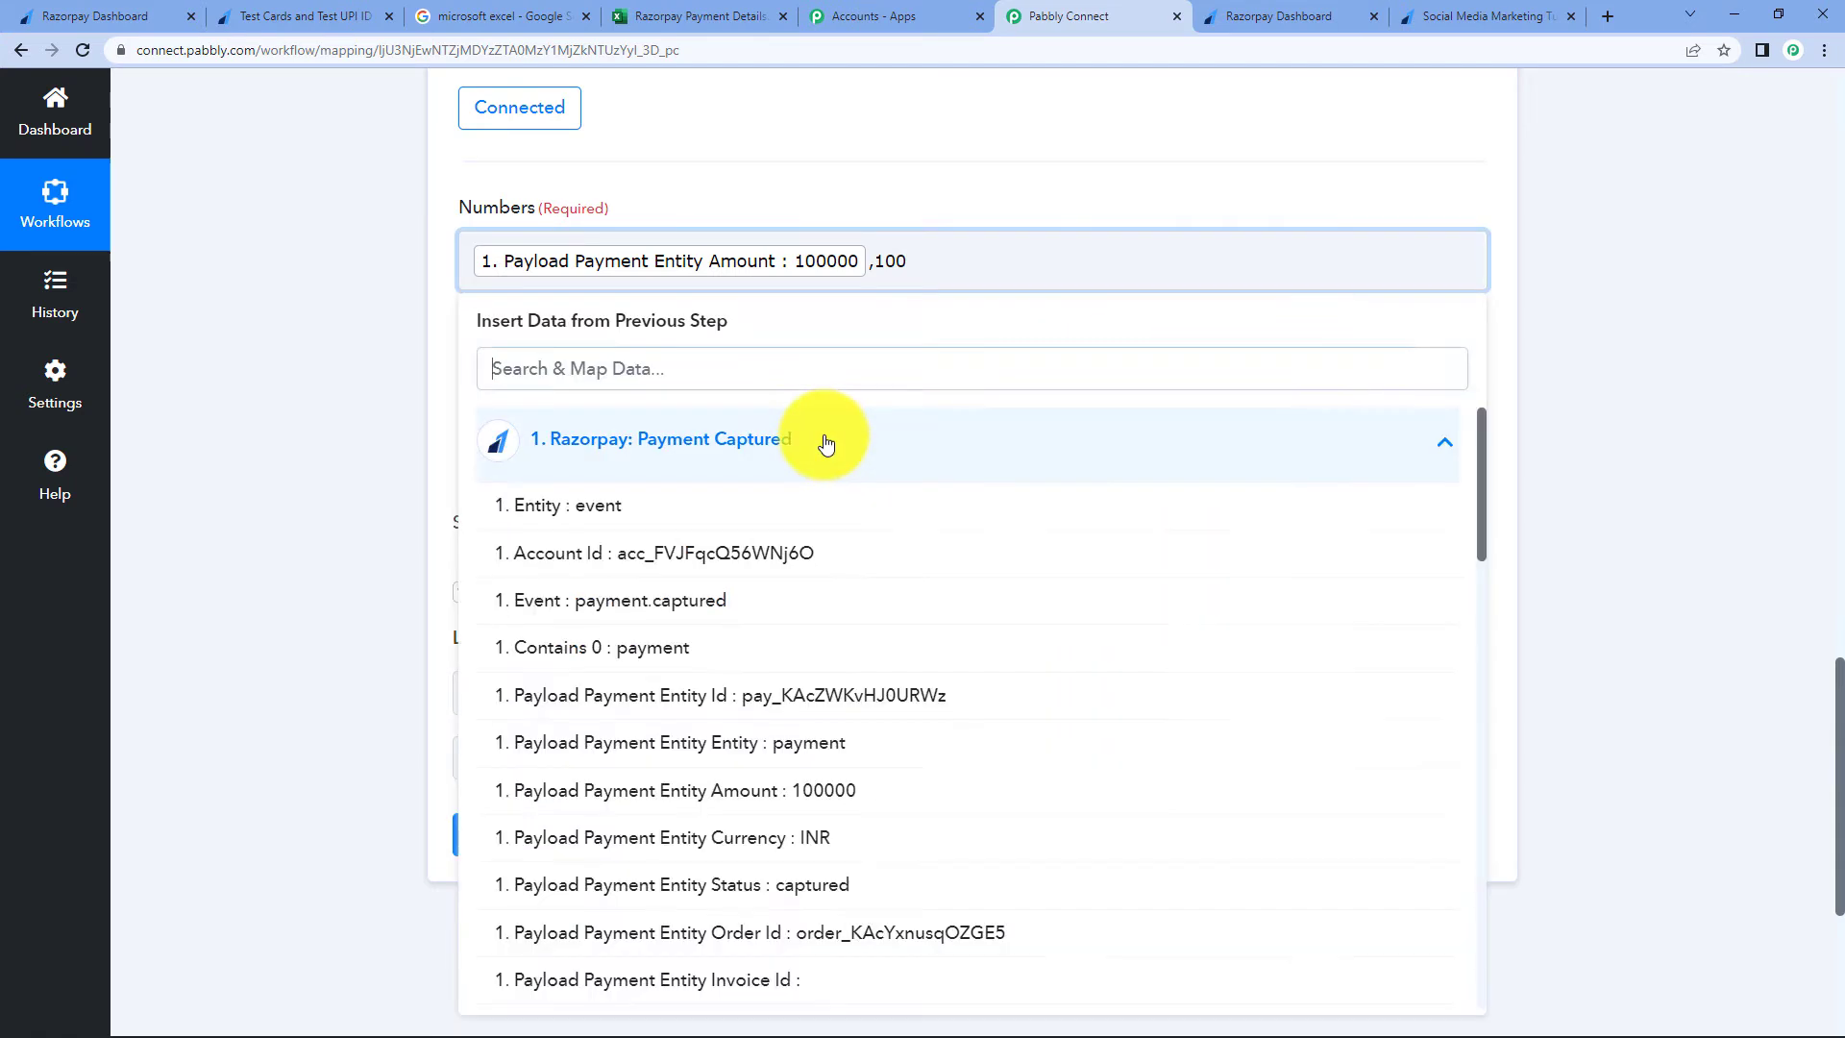
scroll(1485, 451, "up", 8)
scroll(1005, 467, "up", 2)
scroll(938, 342, "up", 3)
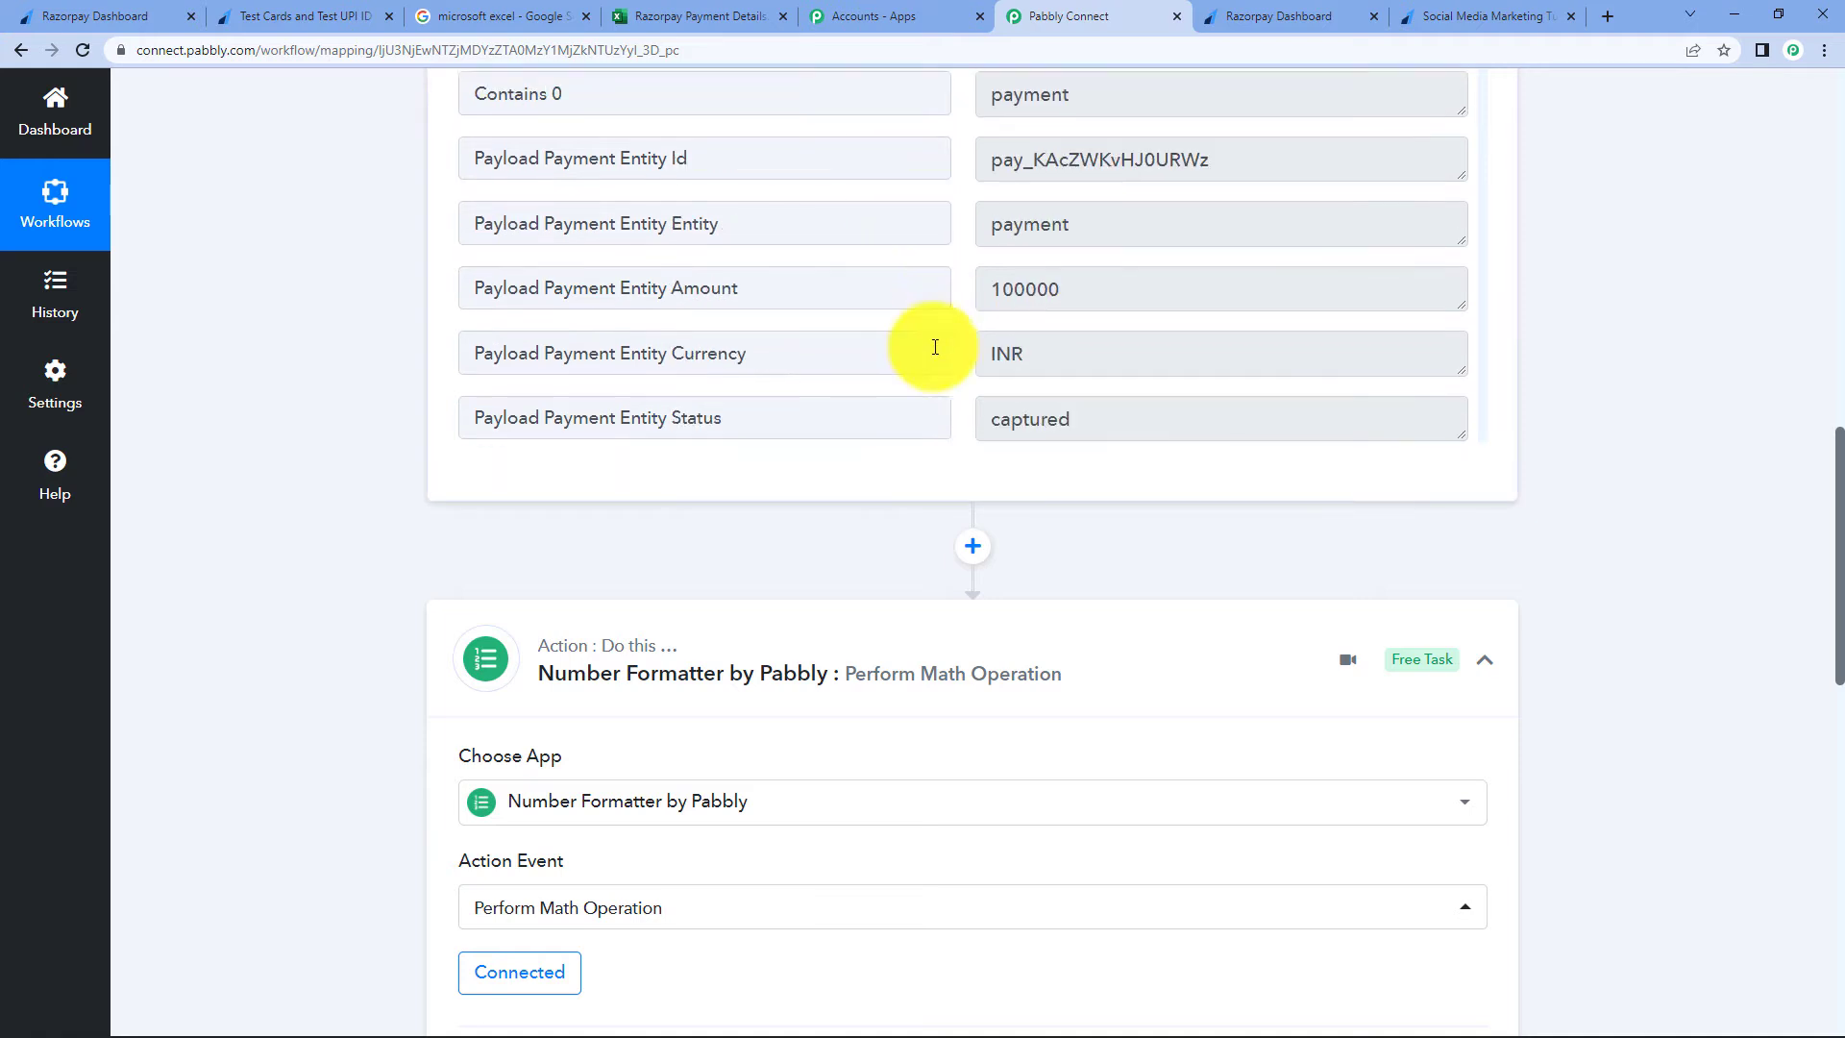
scroll(1266, 416, "down", 8)
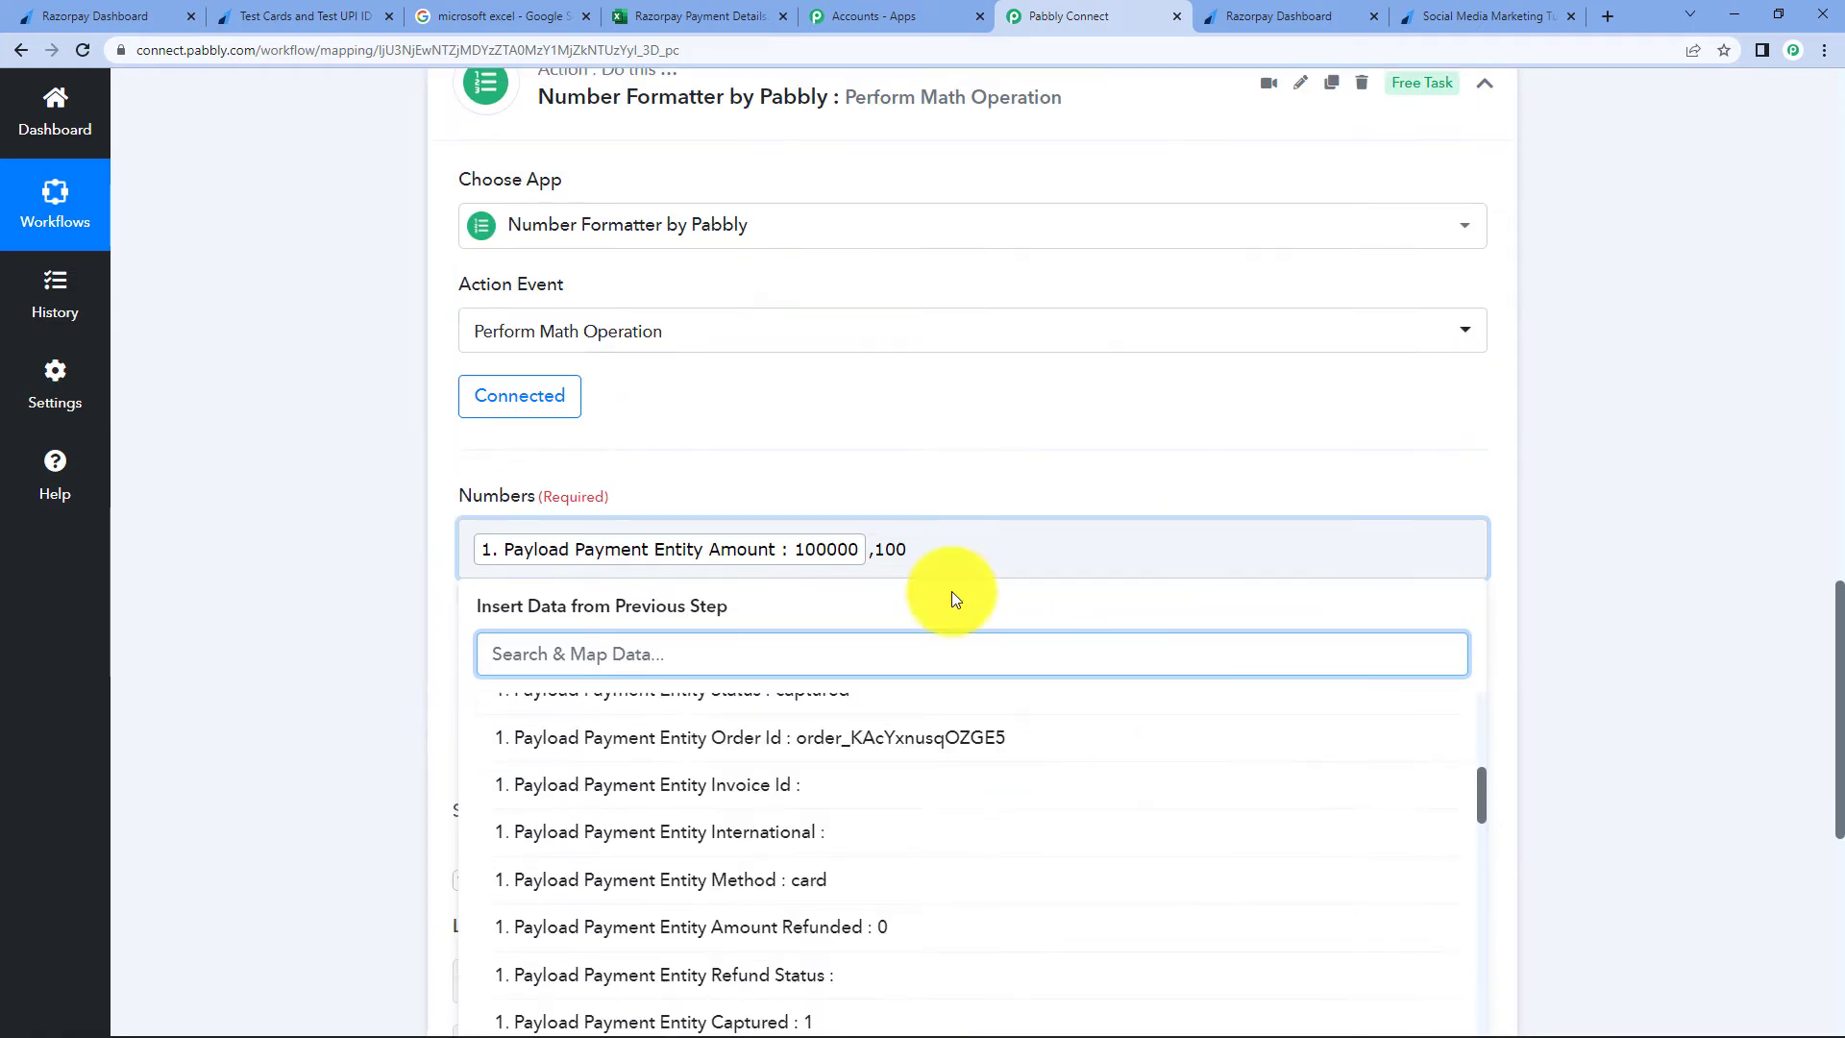
scroll(864, 795, "up", 5)
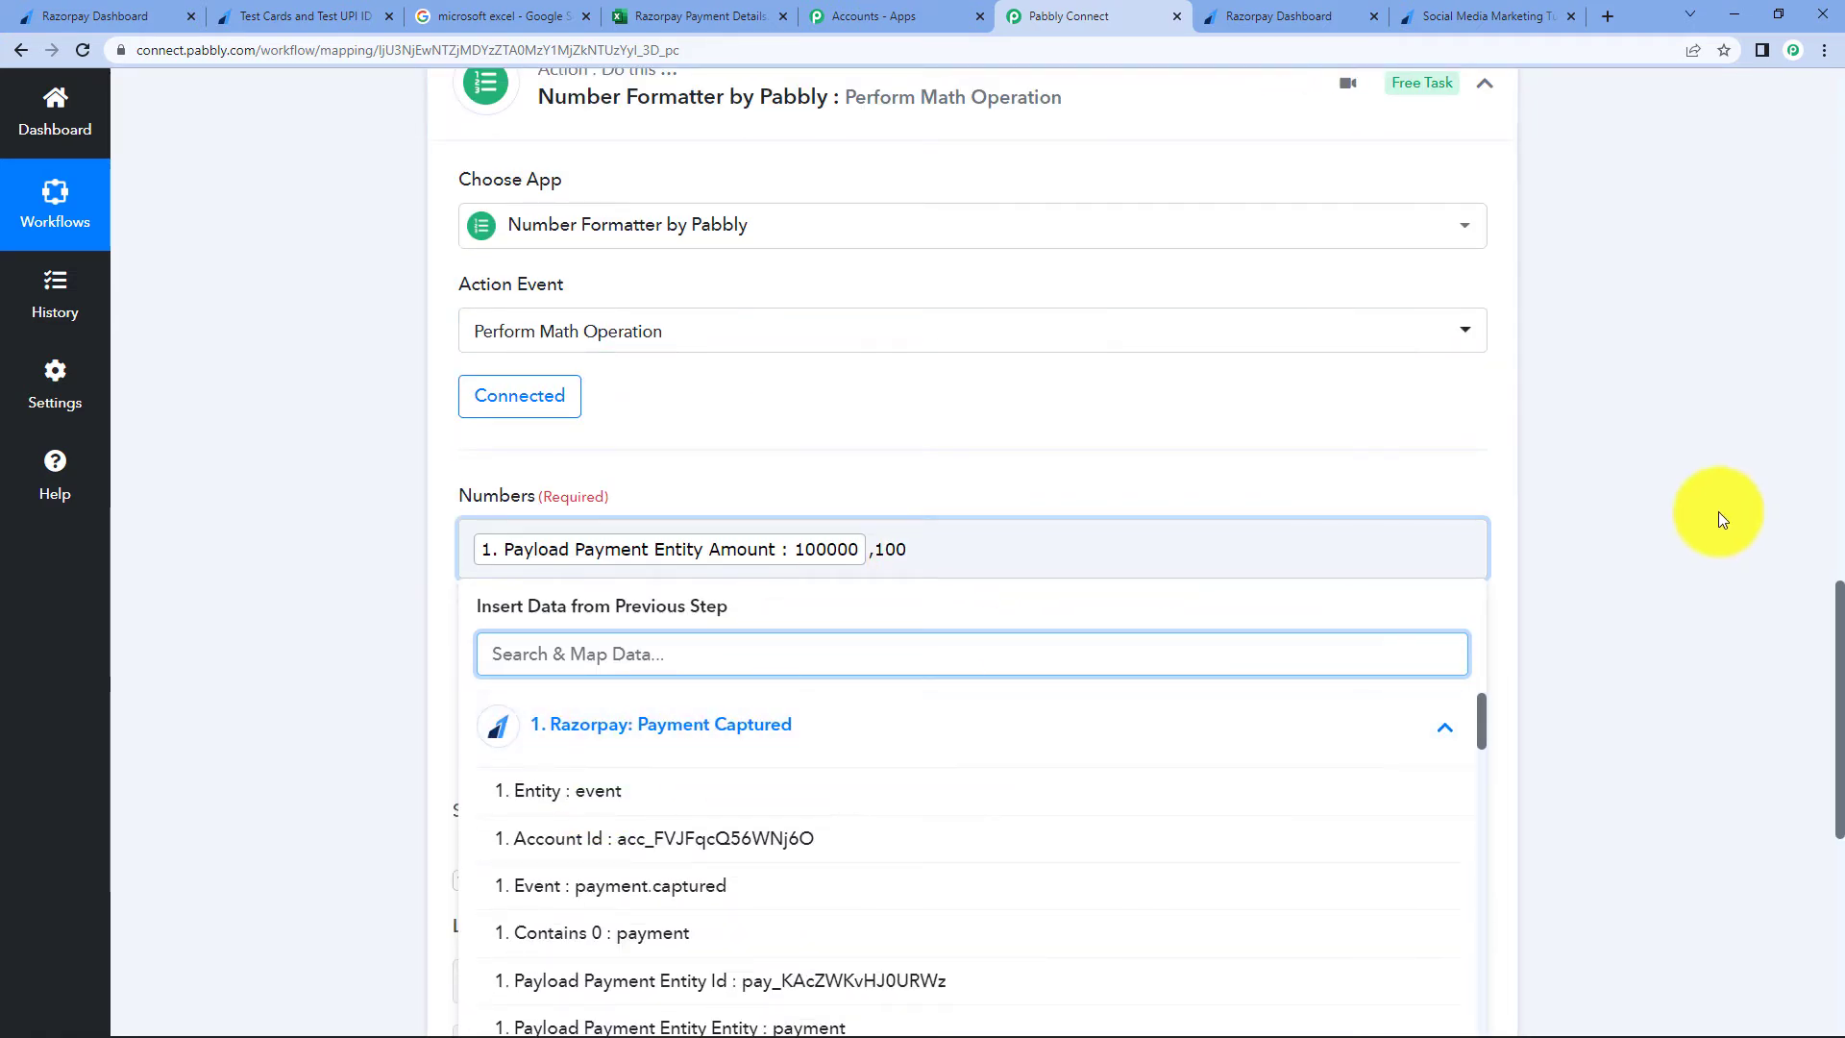
scroll(1718, 511, "down", 3)
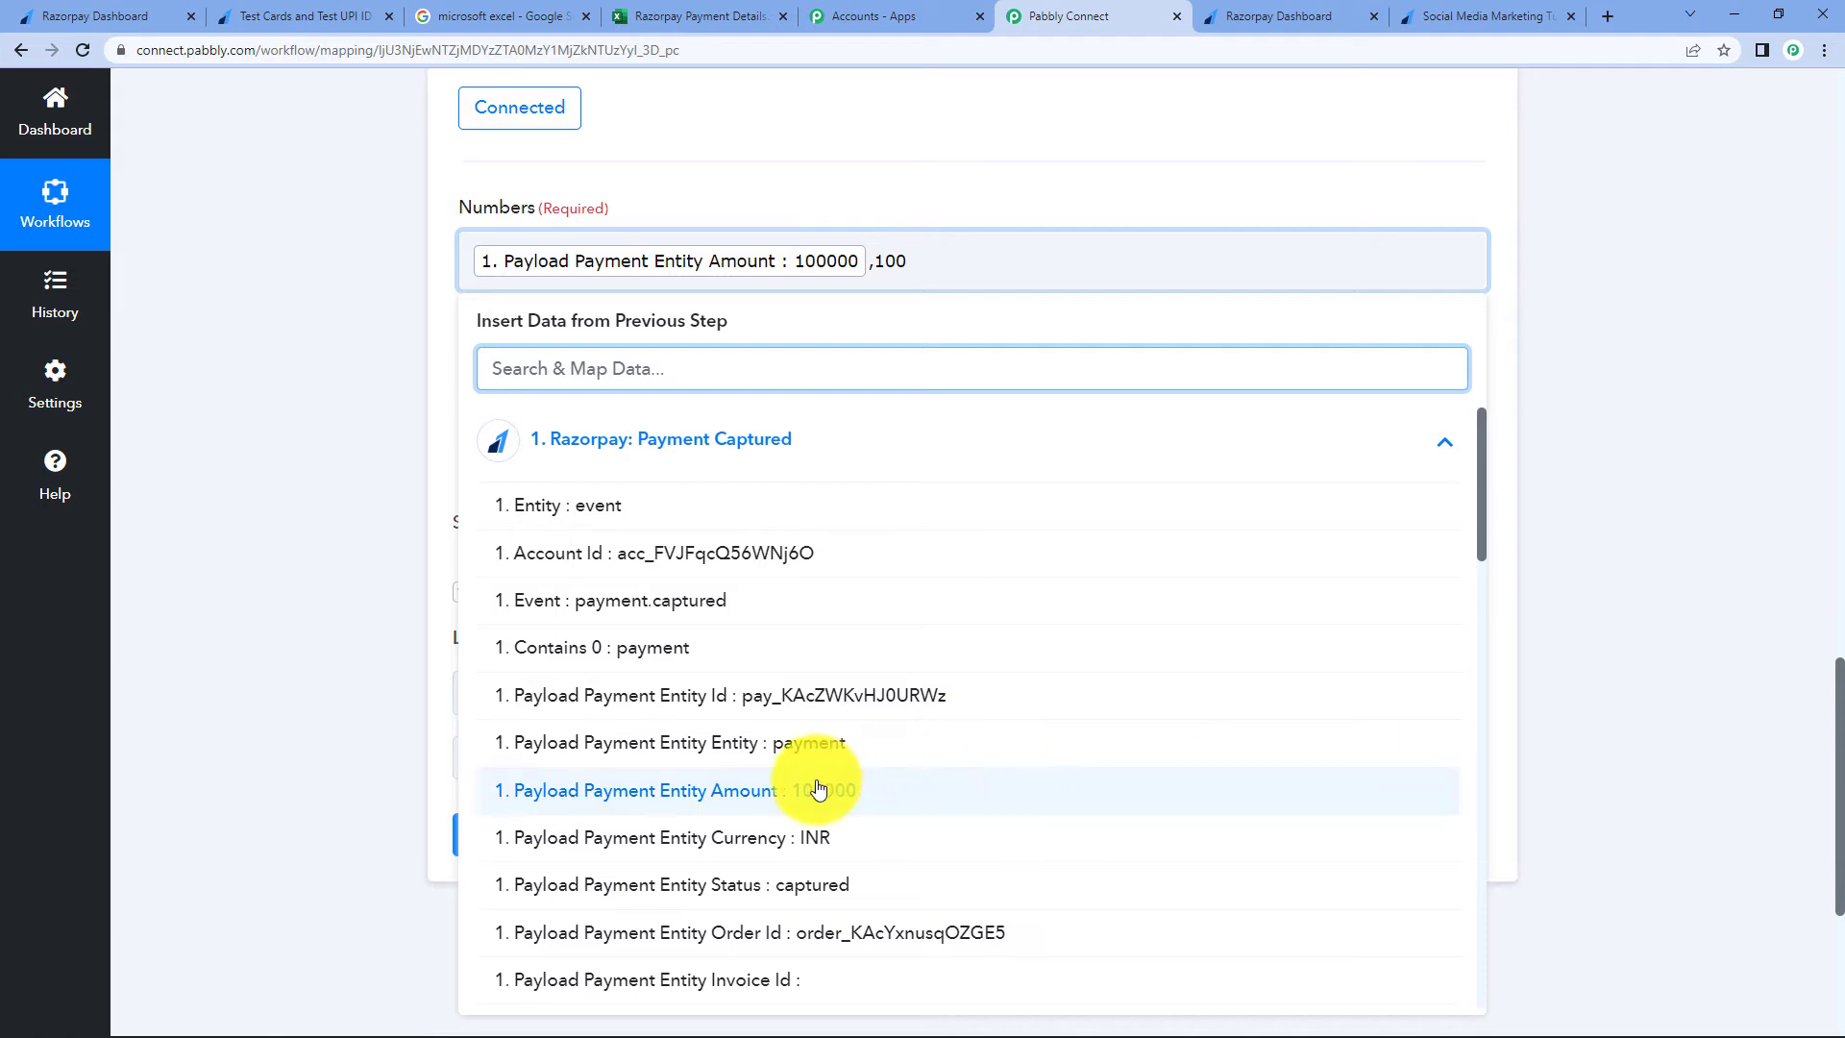
left_click(1605, 453)
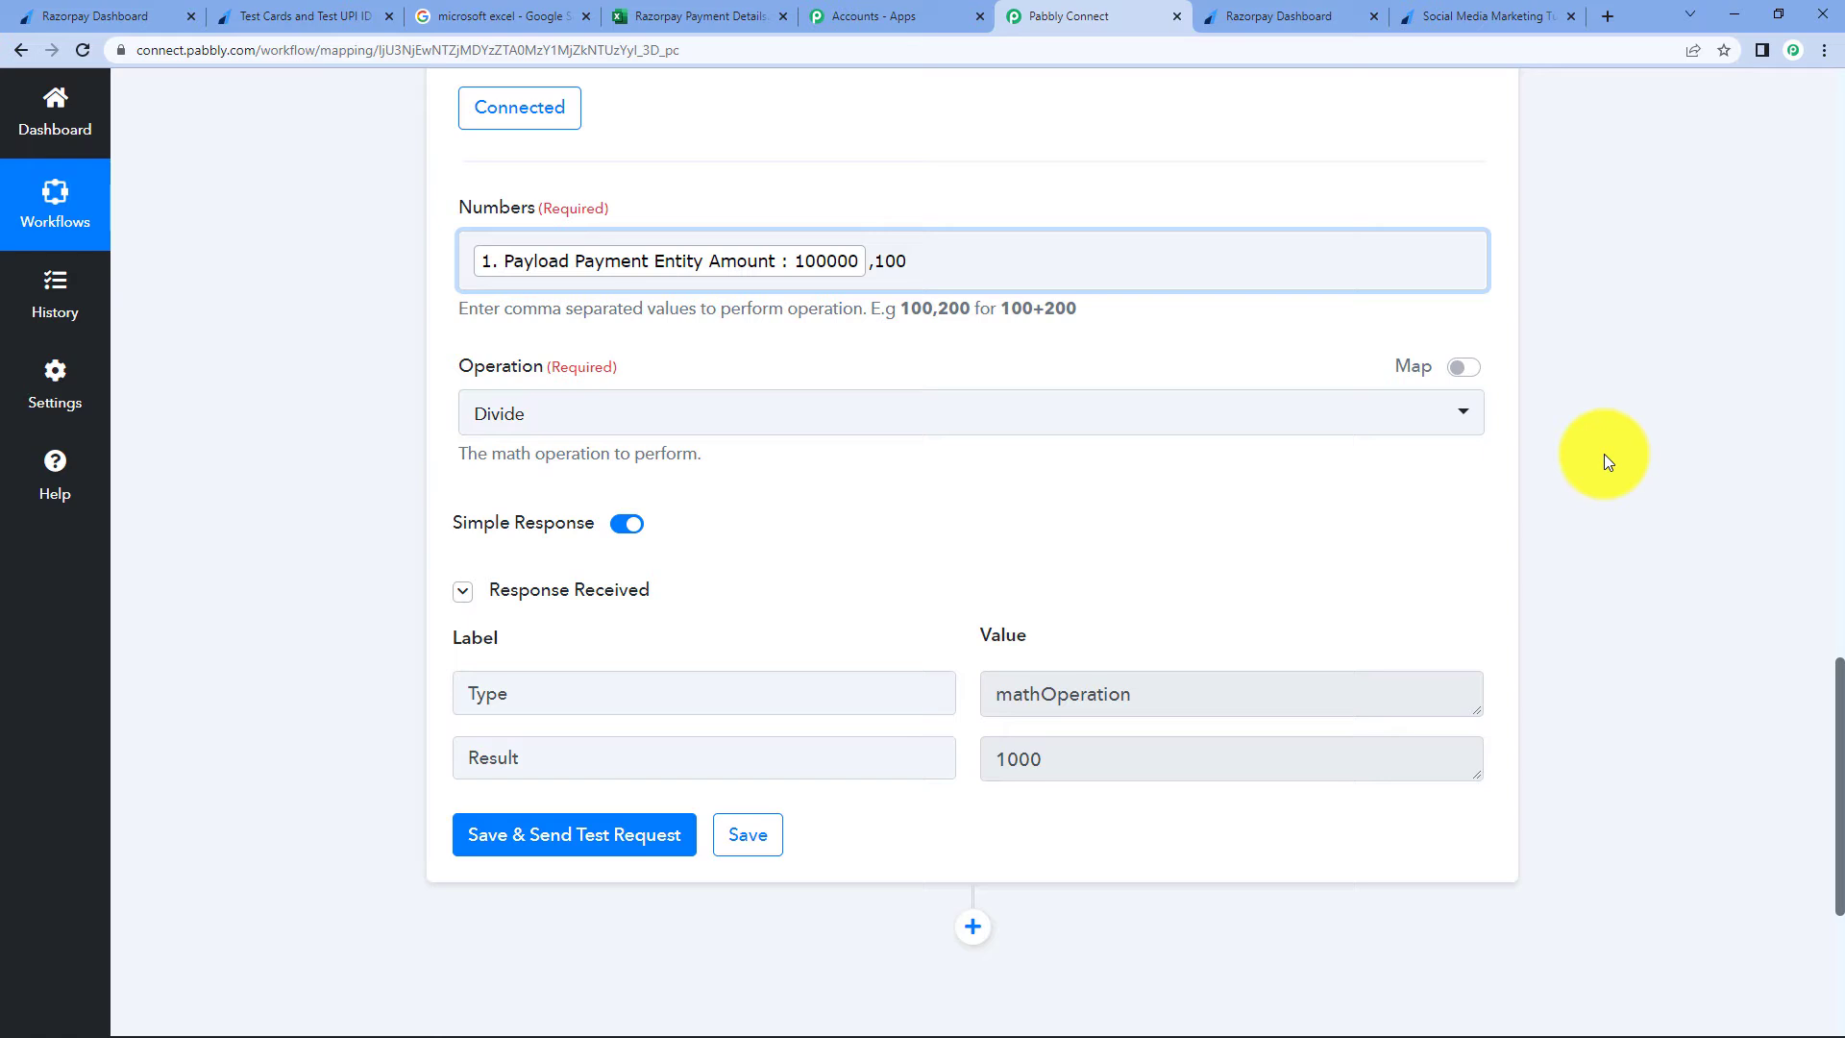
scroll(1604, 453, "up", 1)
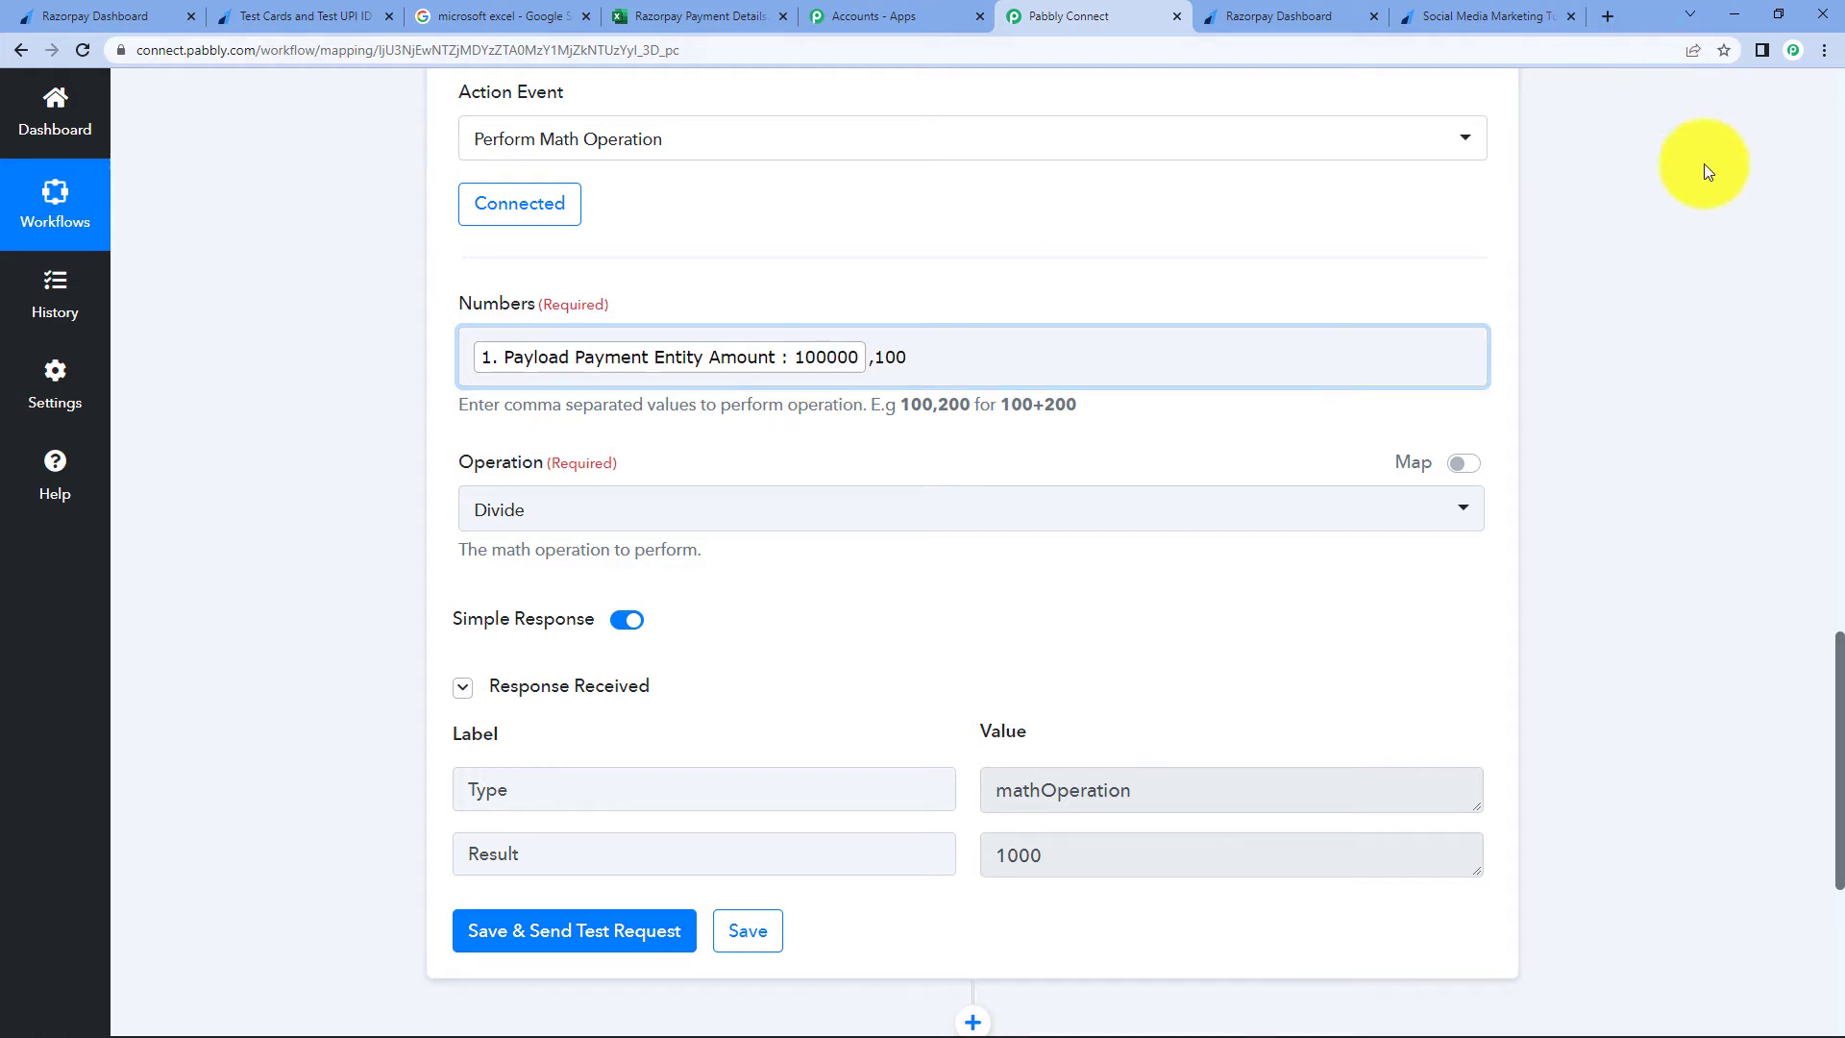
scroll(1635, 290, "down", 5)
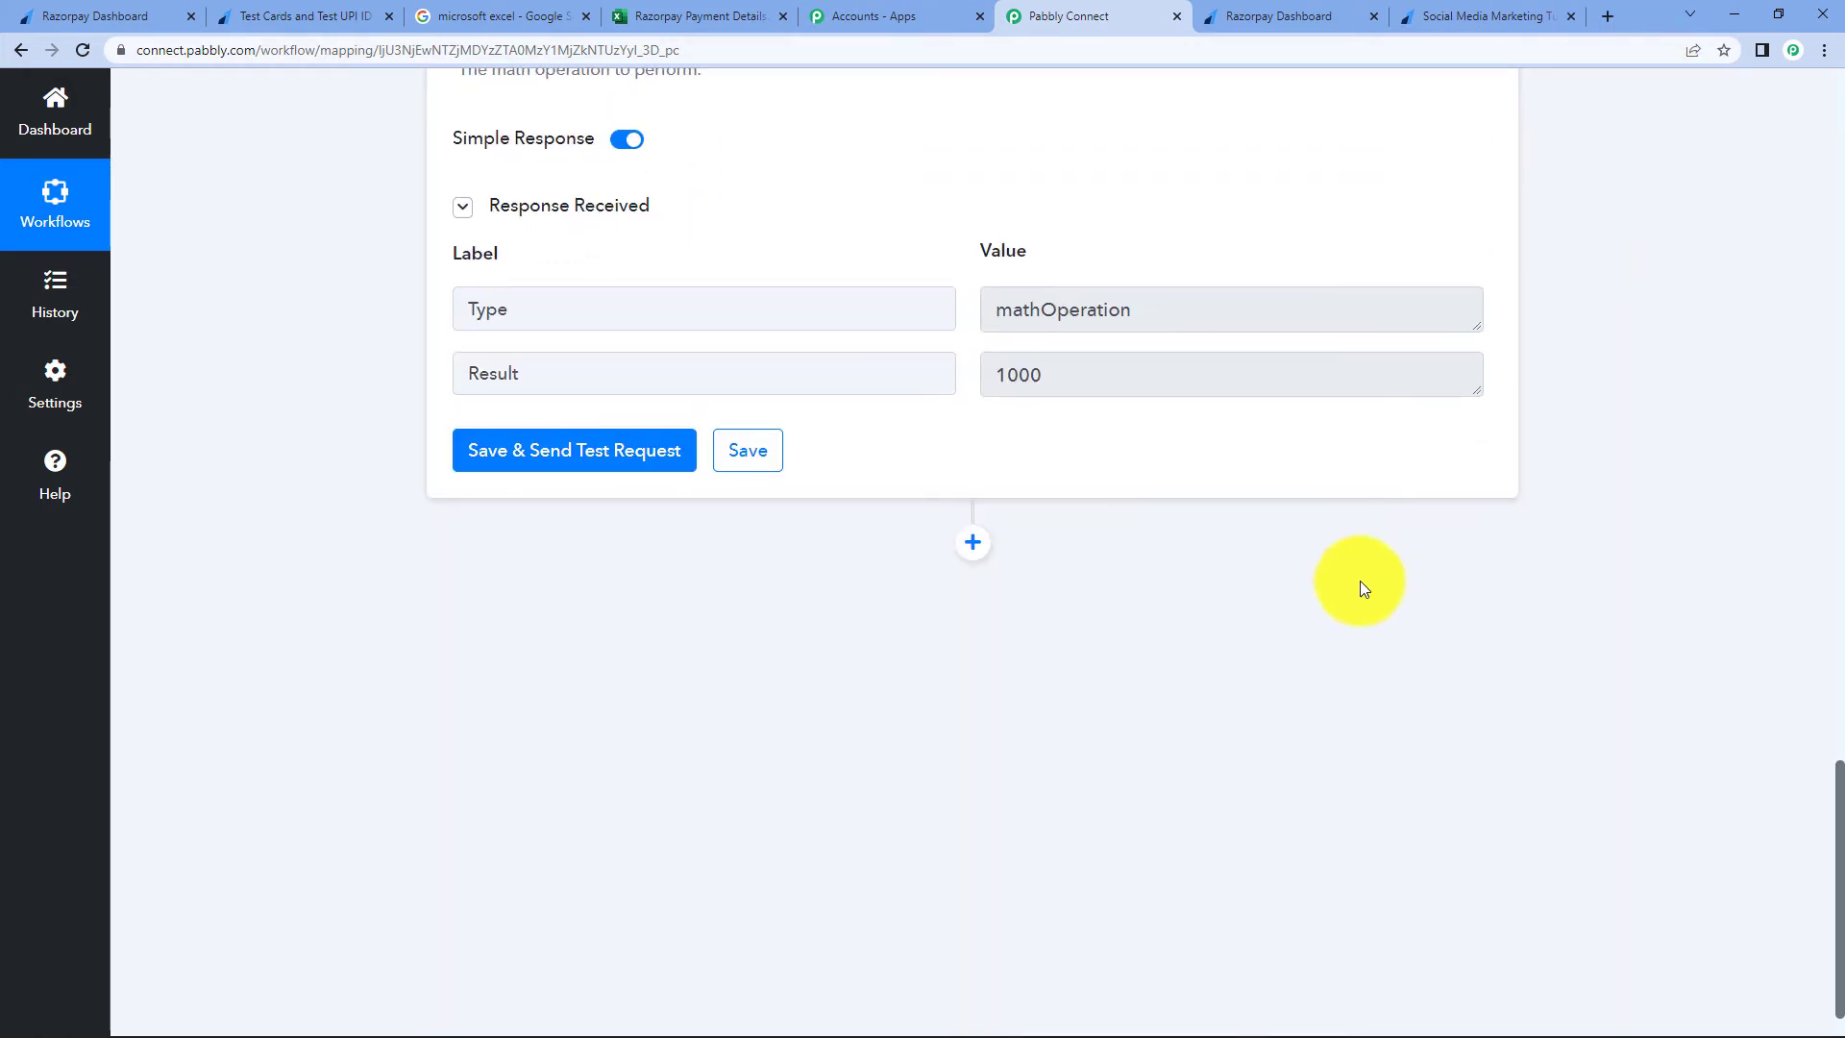
- Add a Microsoft Excel step using the Add Row To Worksheet action after the math step
left_click(971, 543)
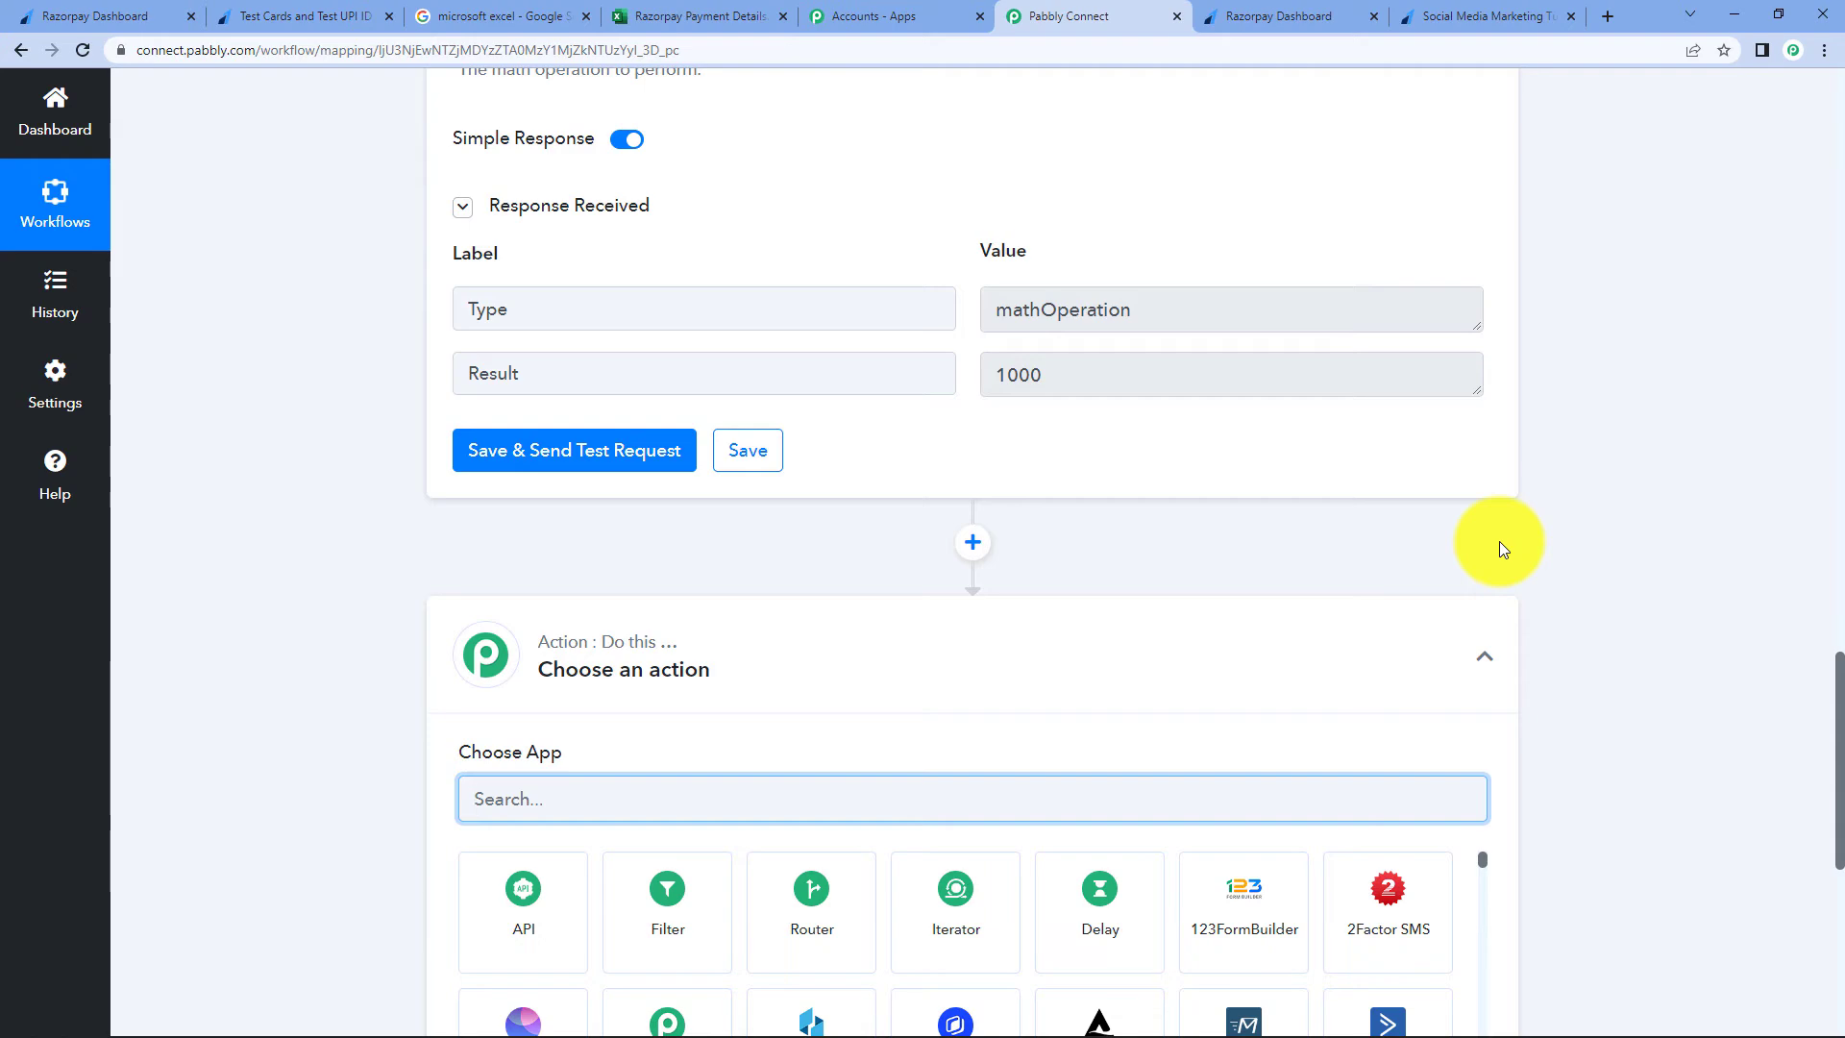
scroll(1558, 563, "down", 3)
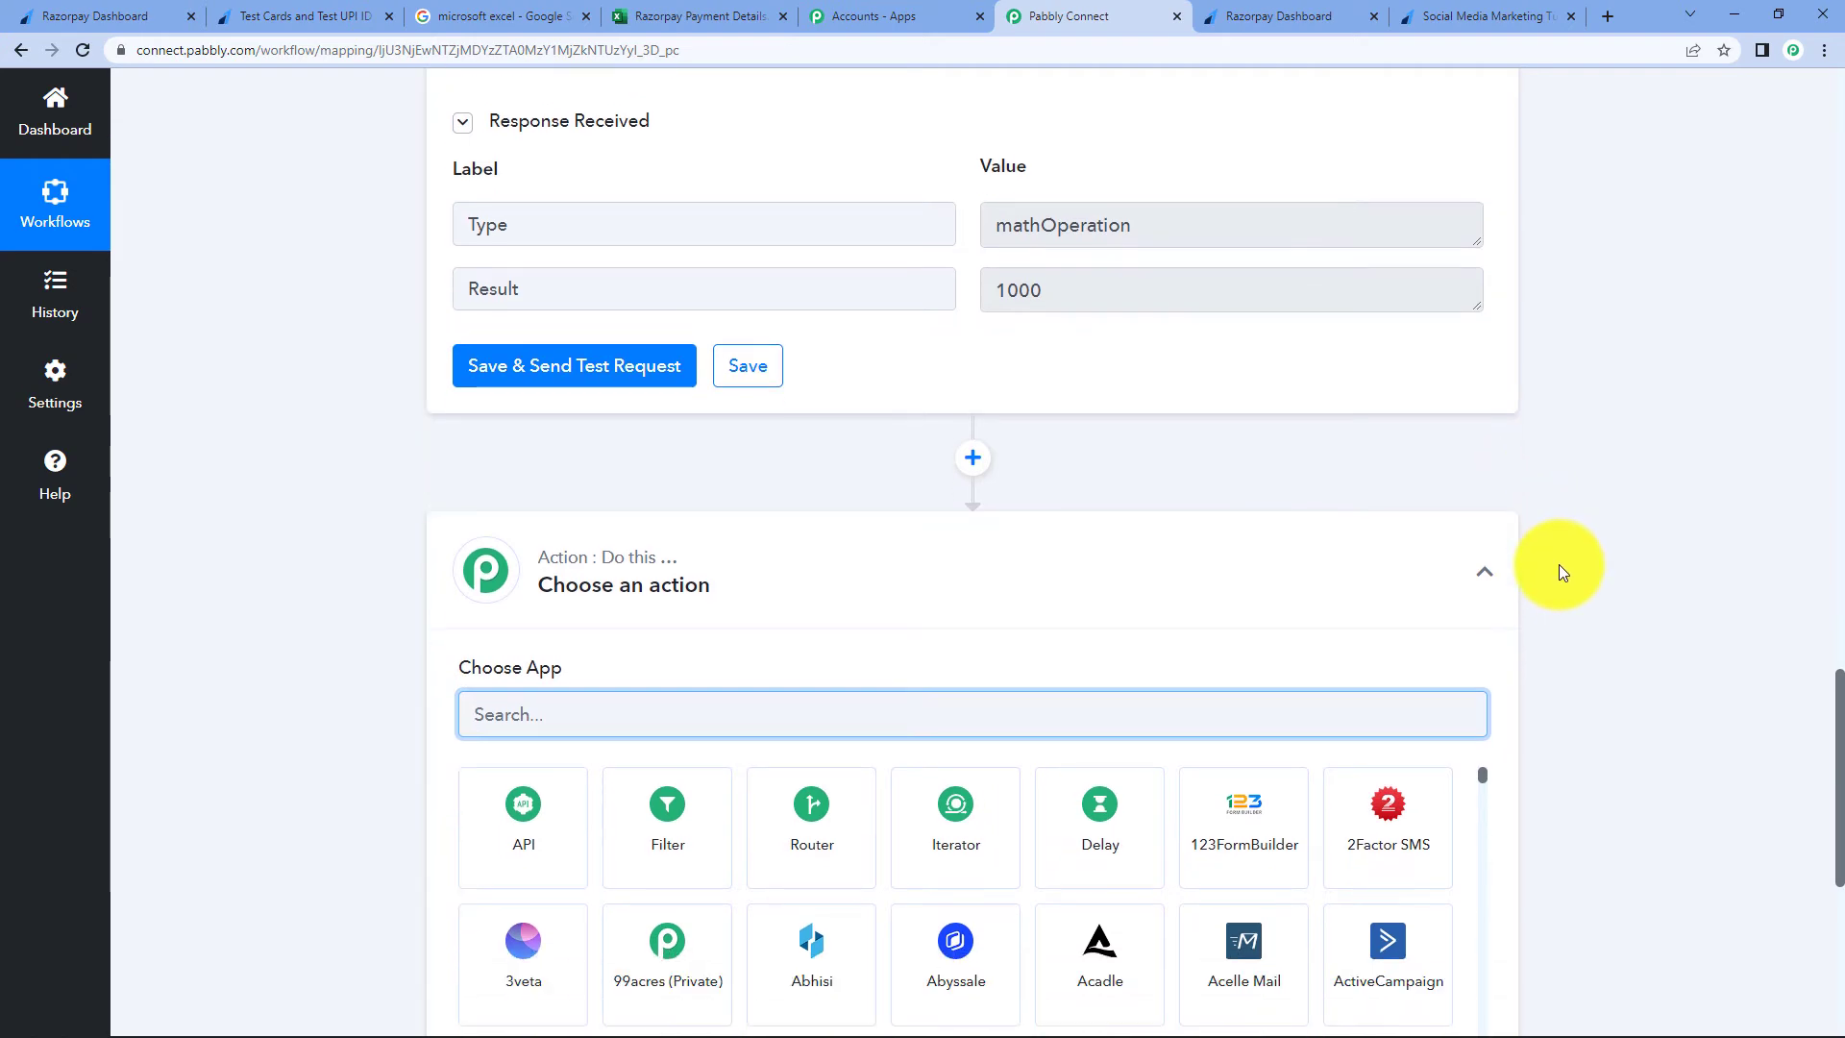
scroll(1558, 563, "up", 9)
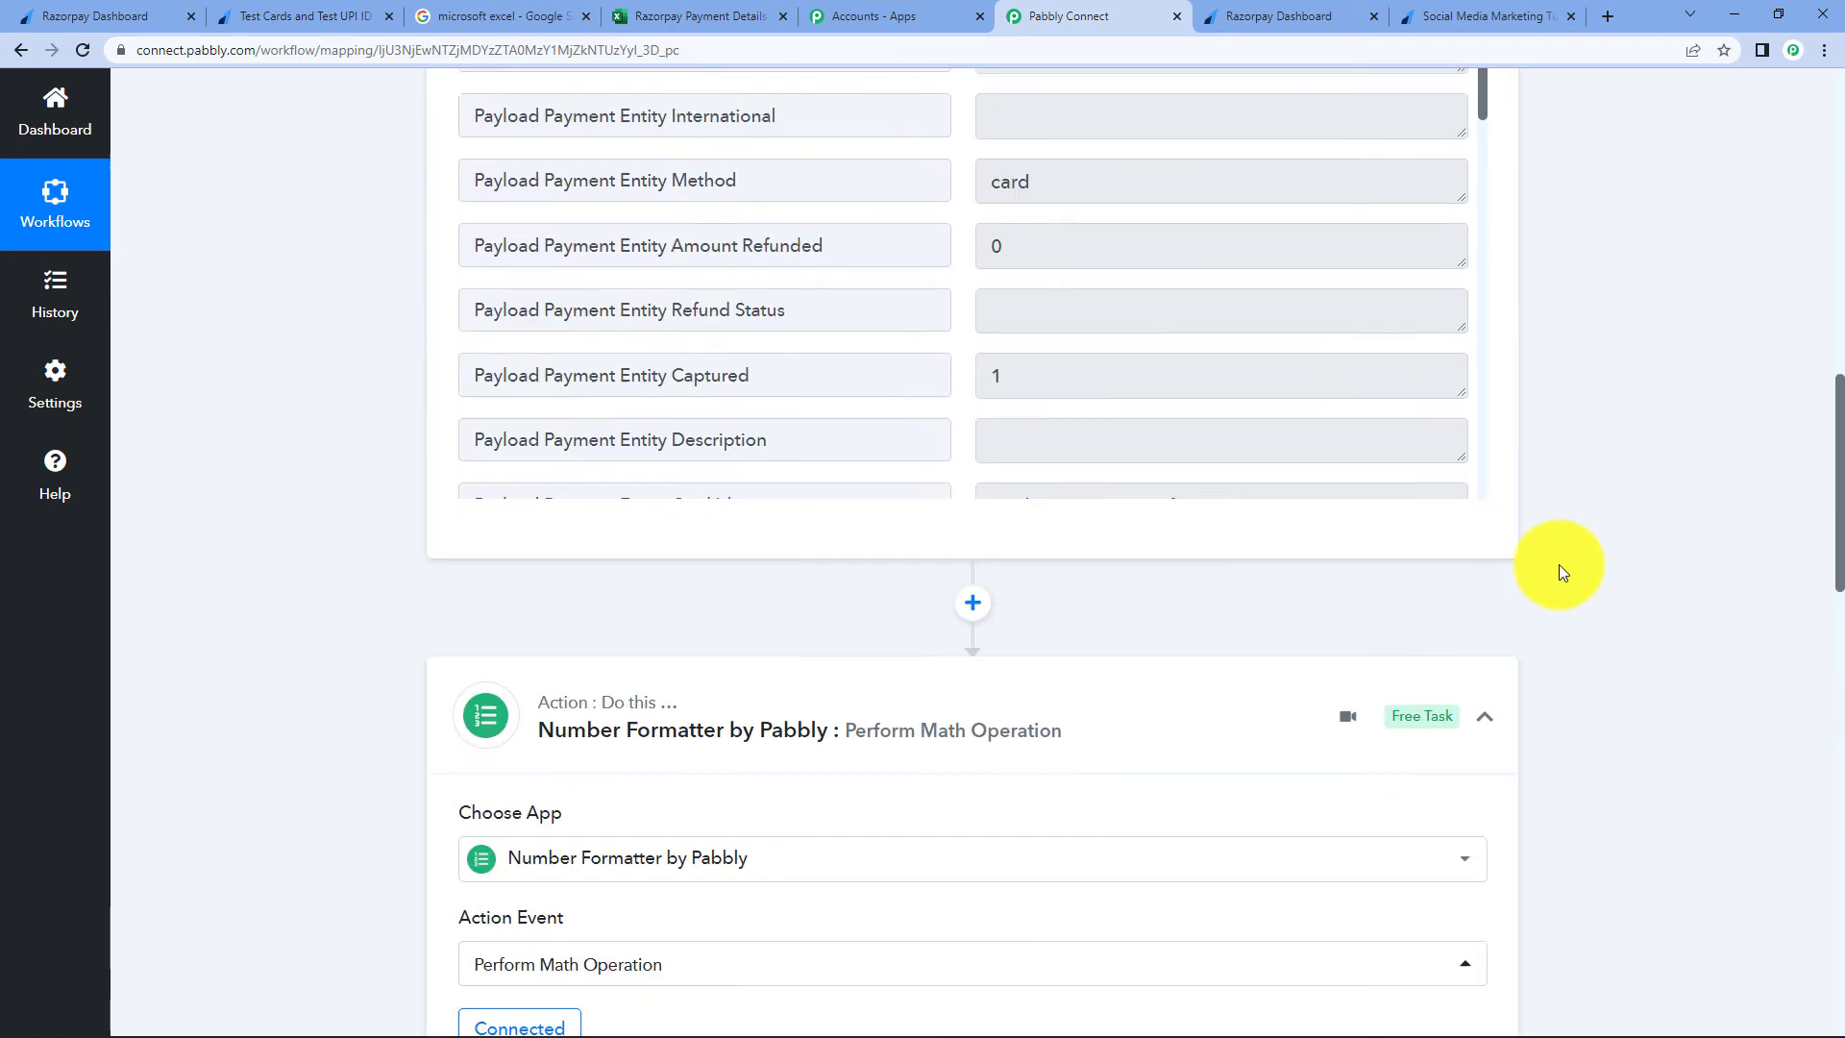
scroll(1558, 563, "down", 15)
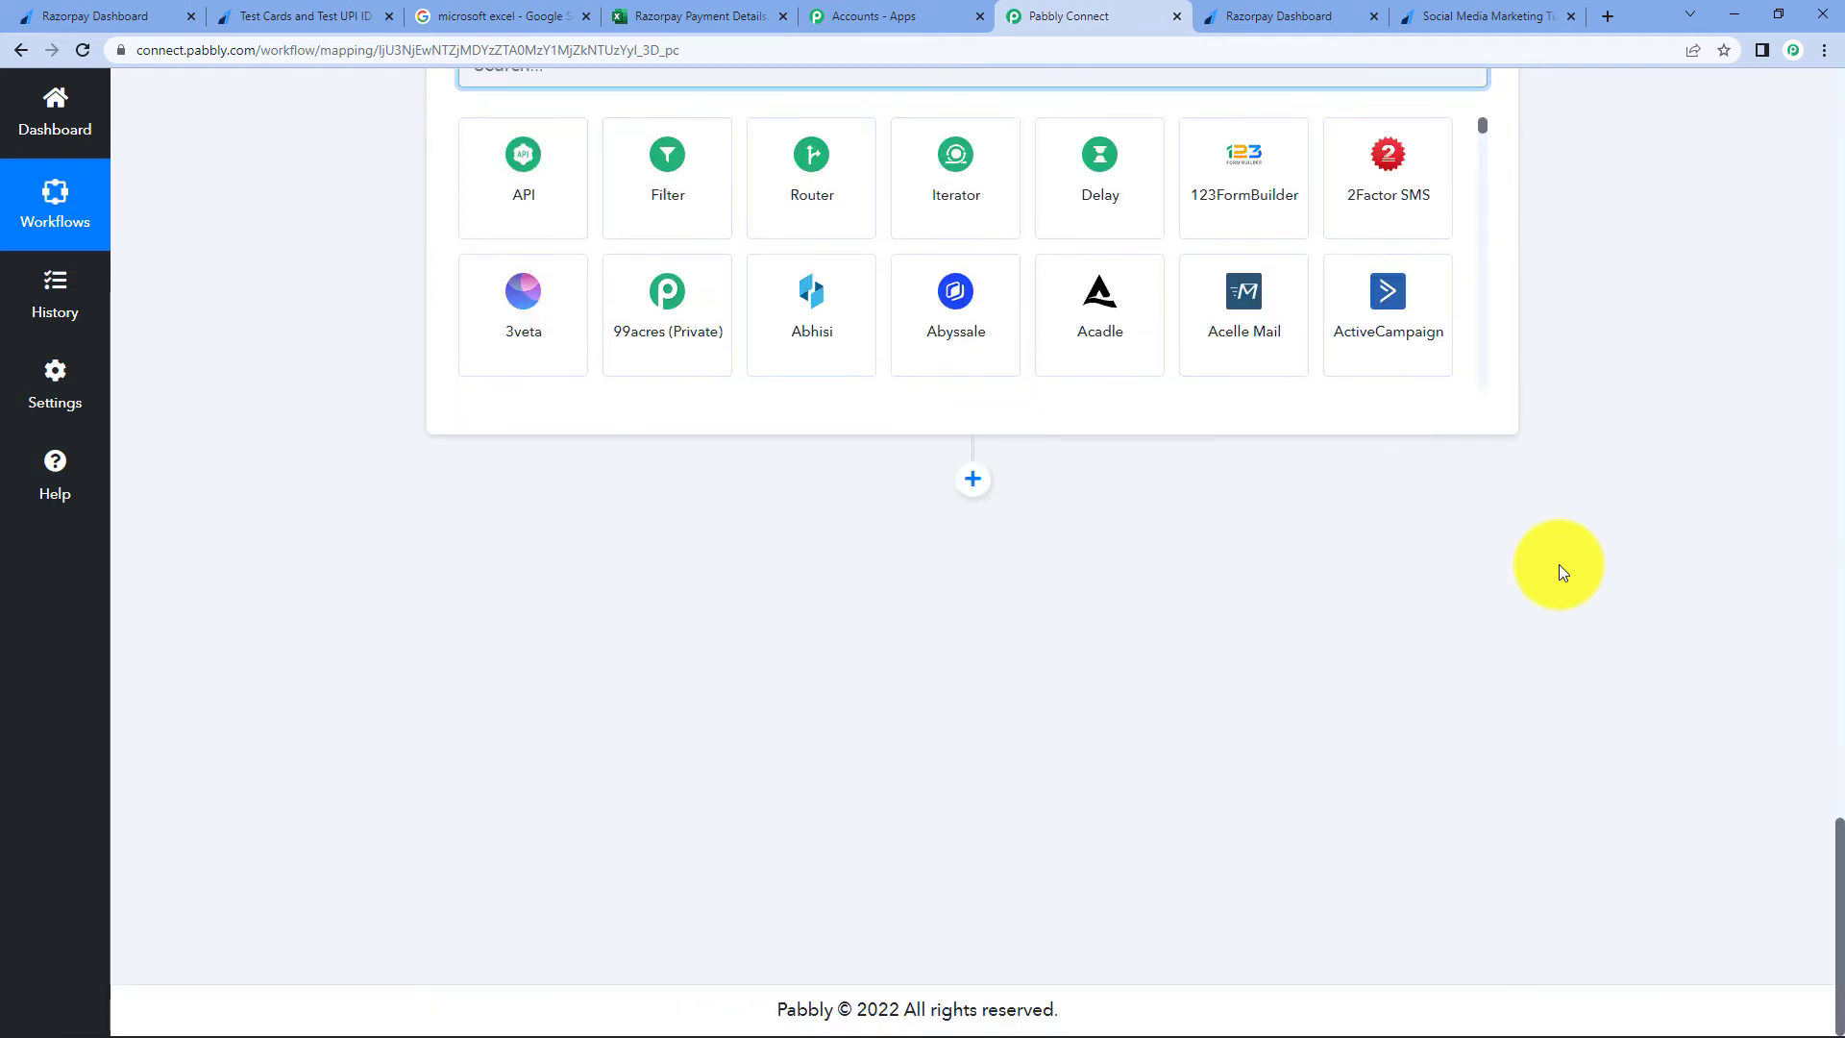
scroll(1559, 563, "up", 4)
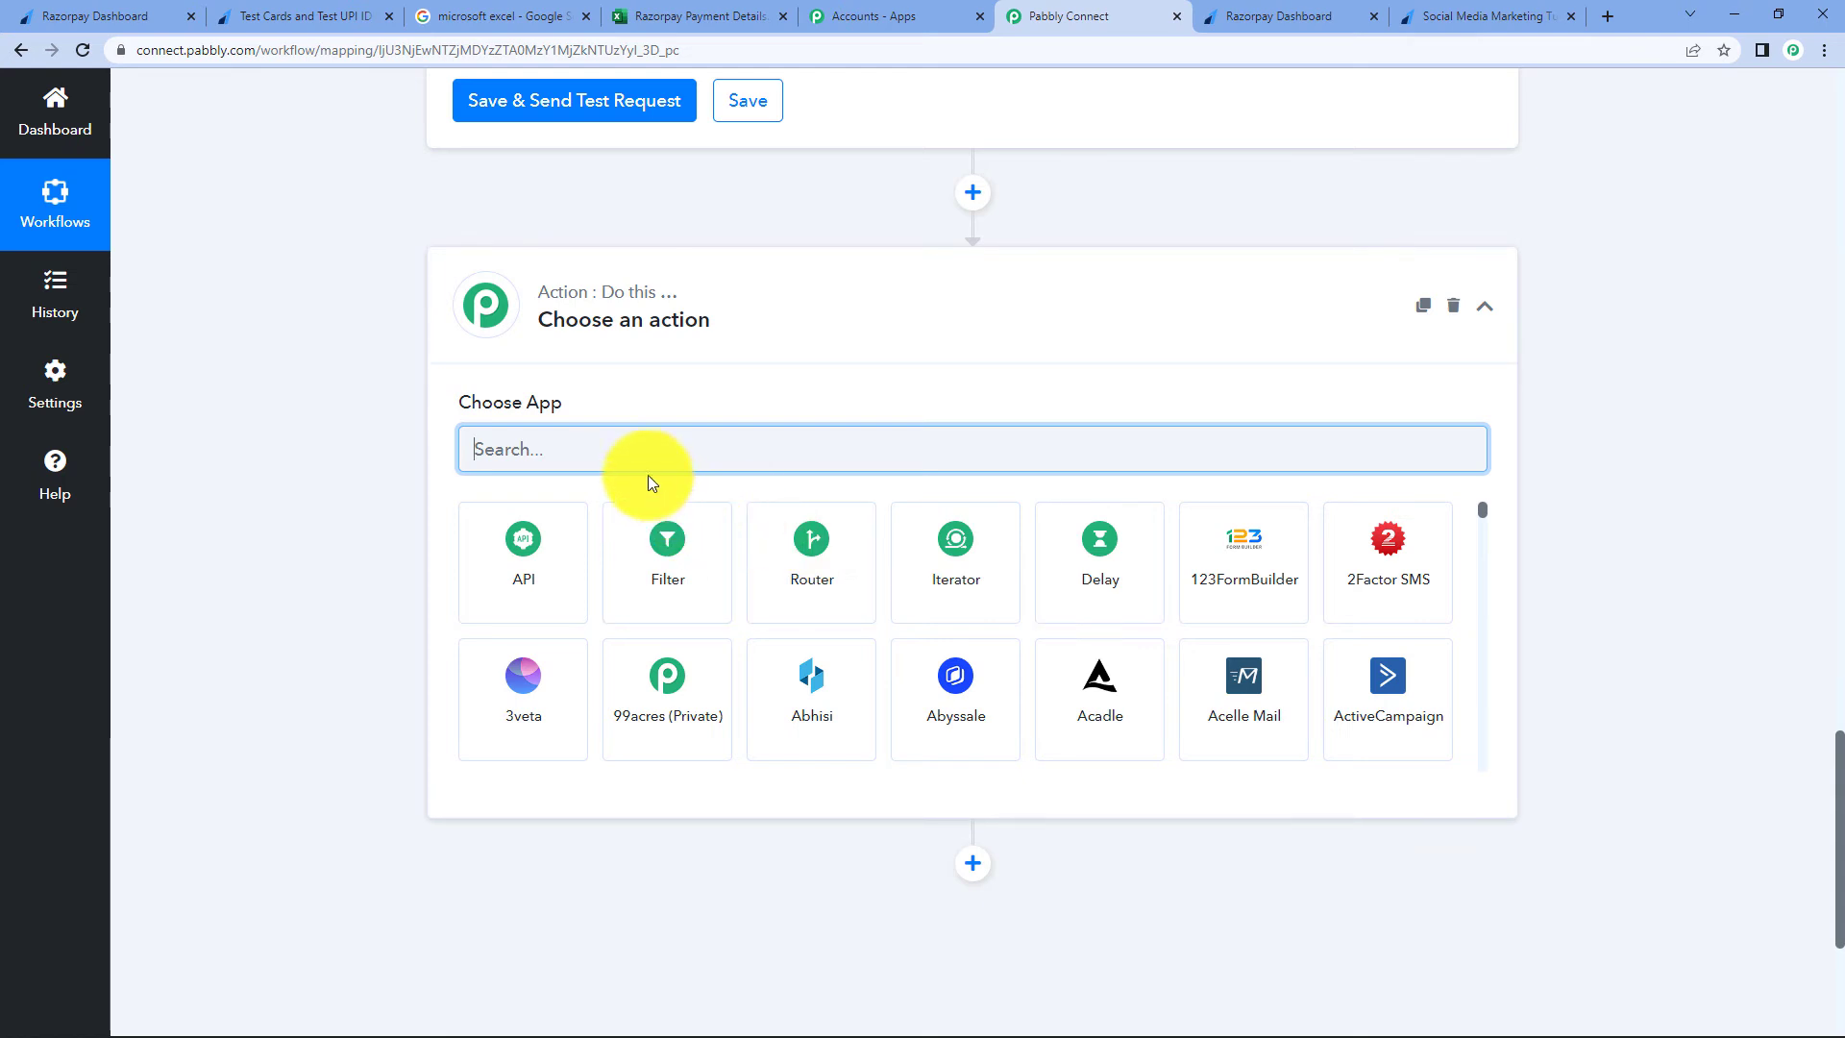
type("micro")
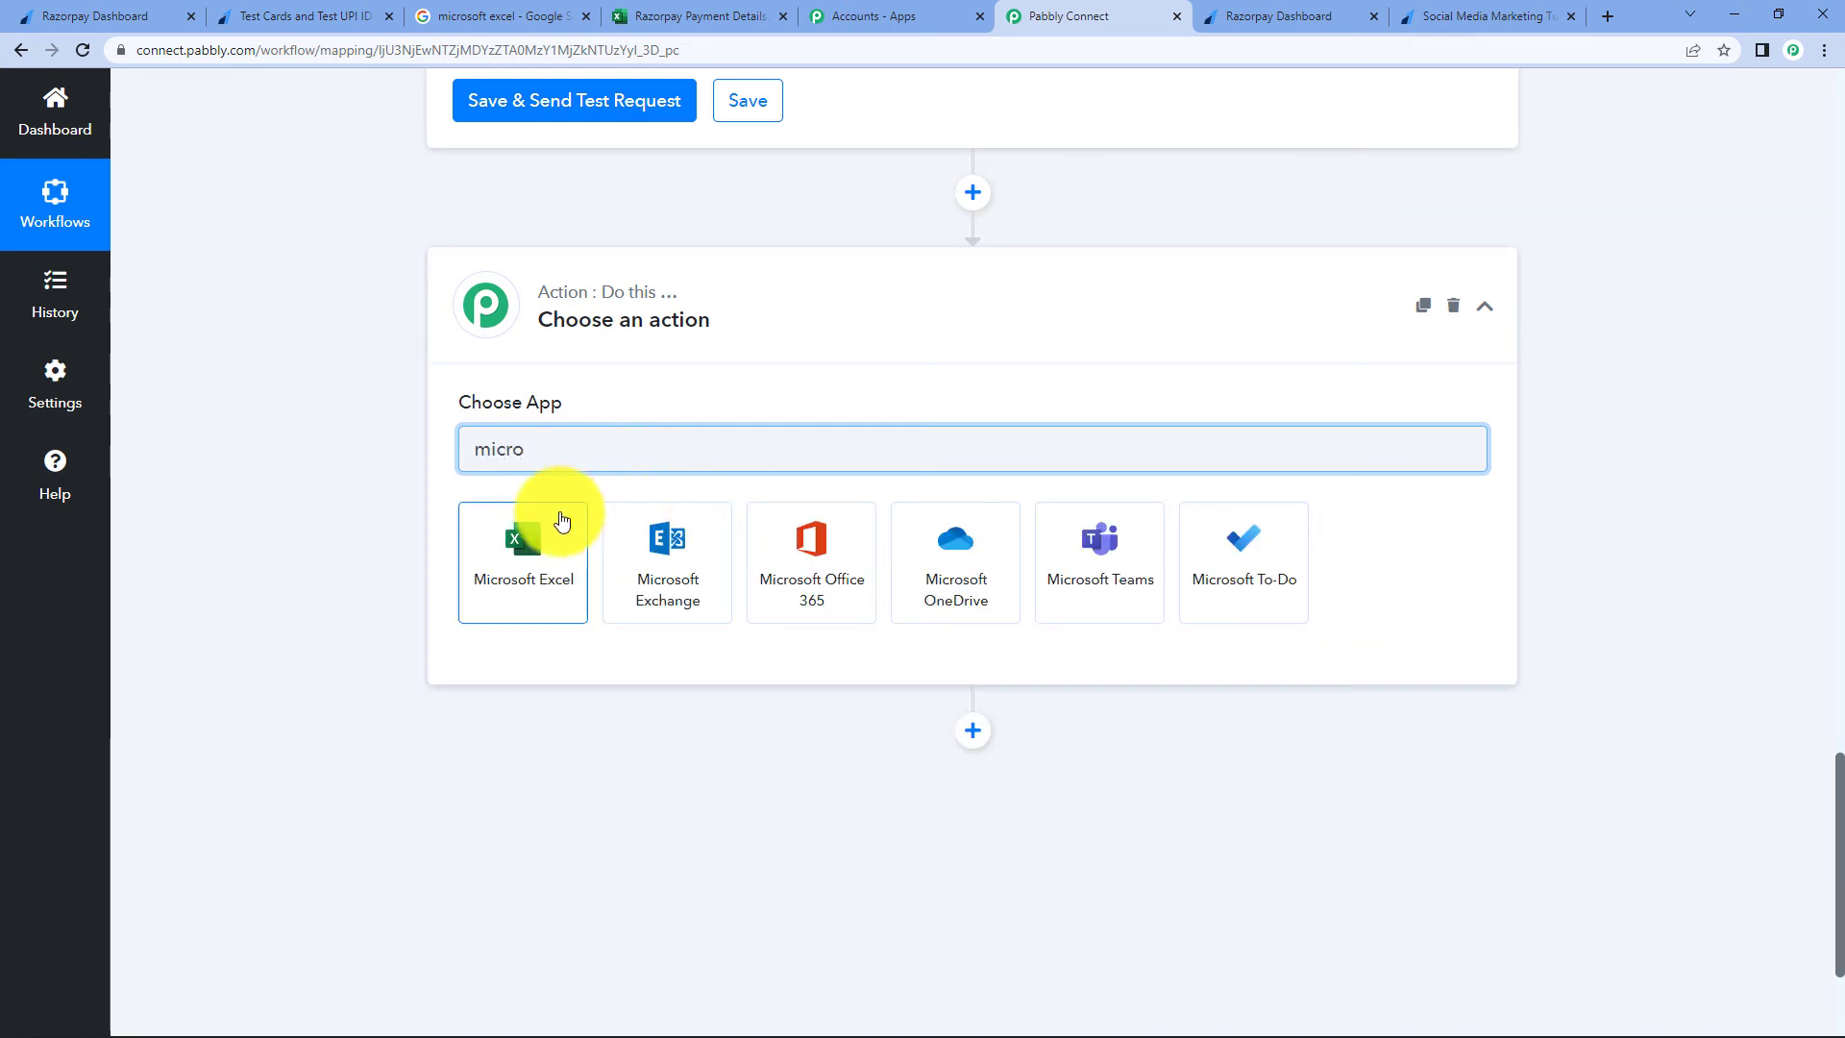
left_click(562, 524)
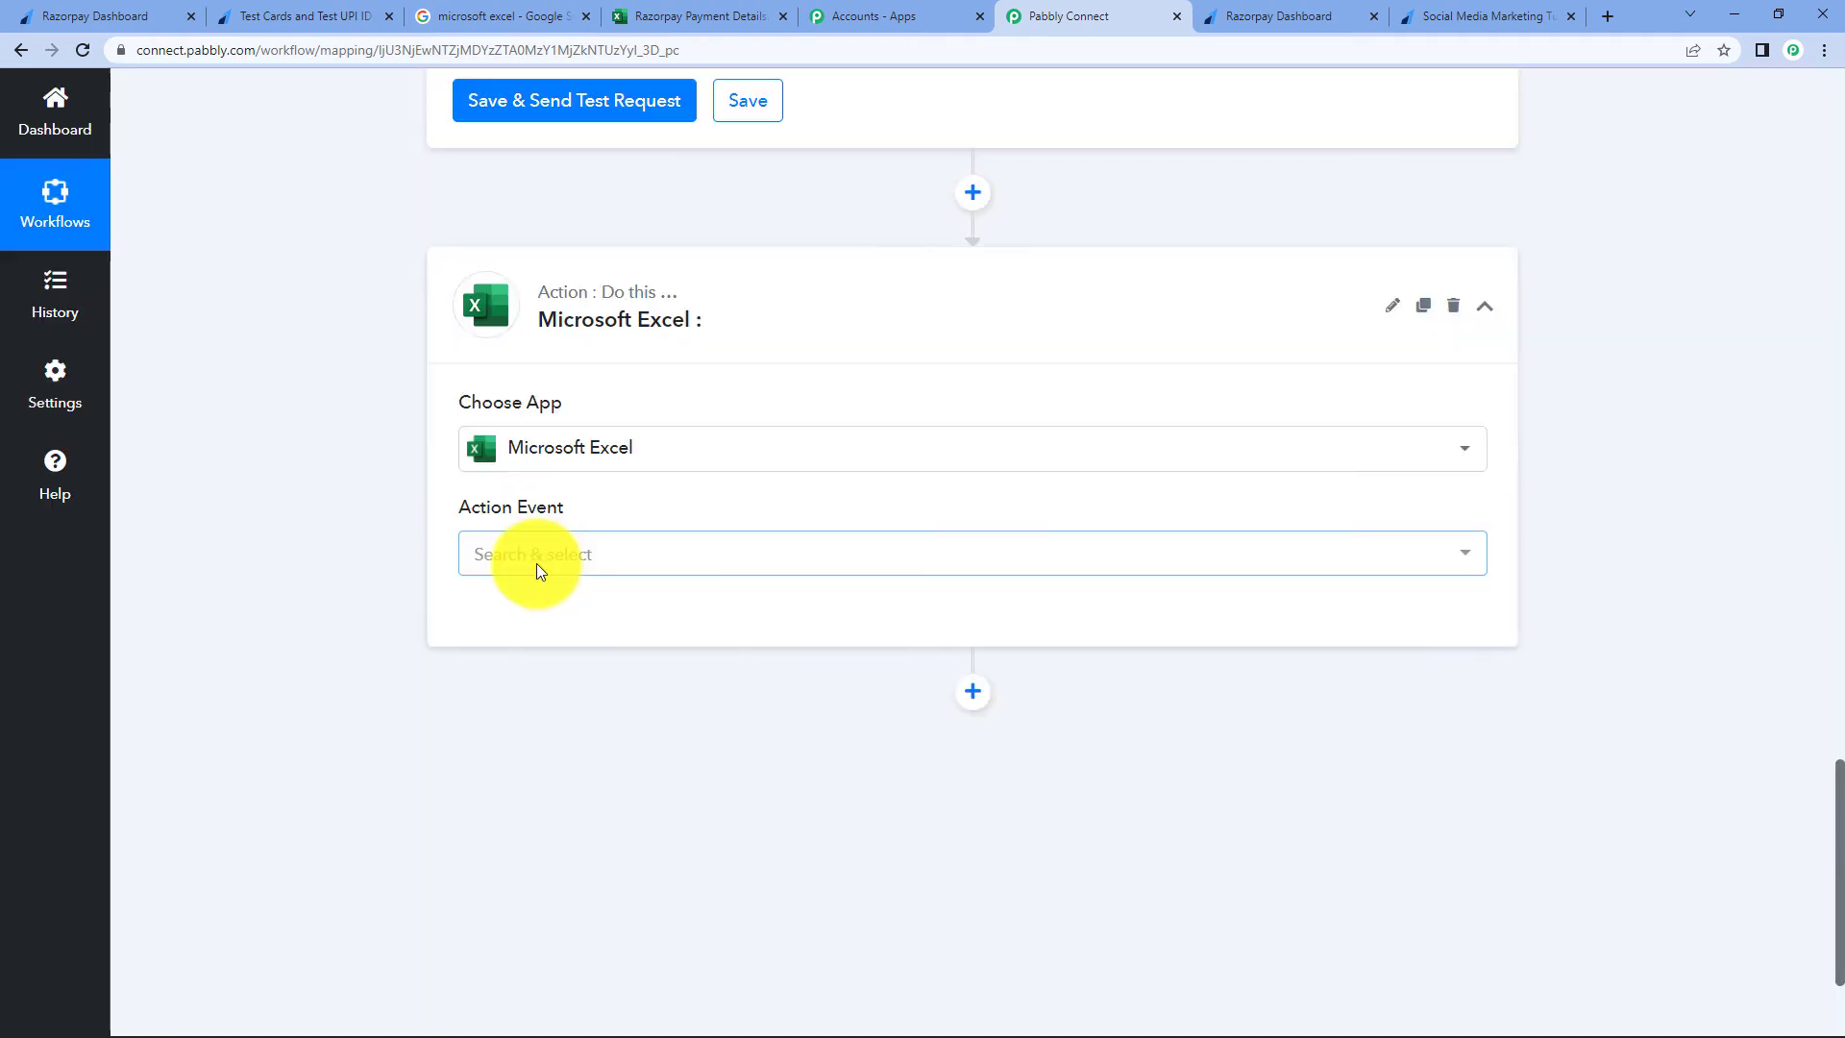
left_click(537, 564)
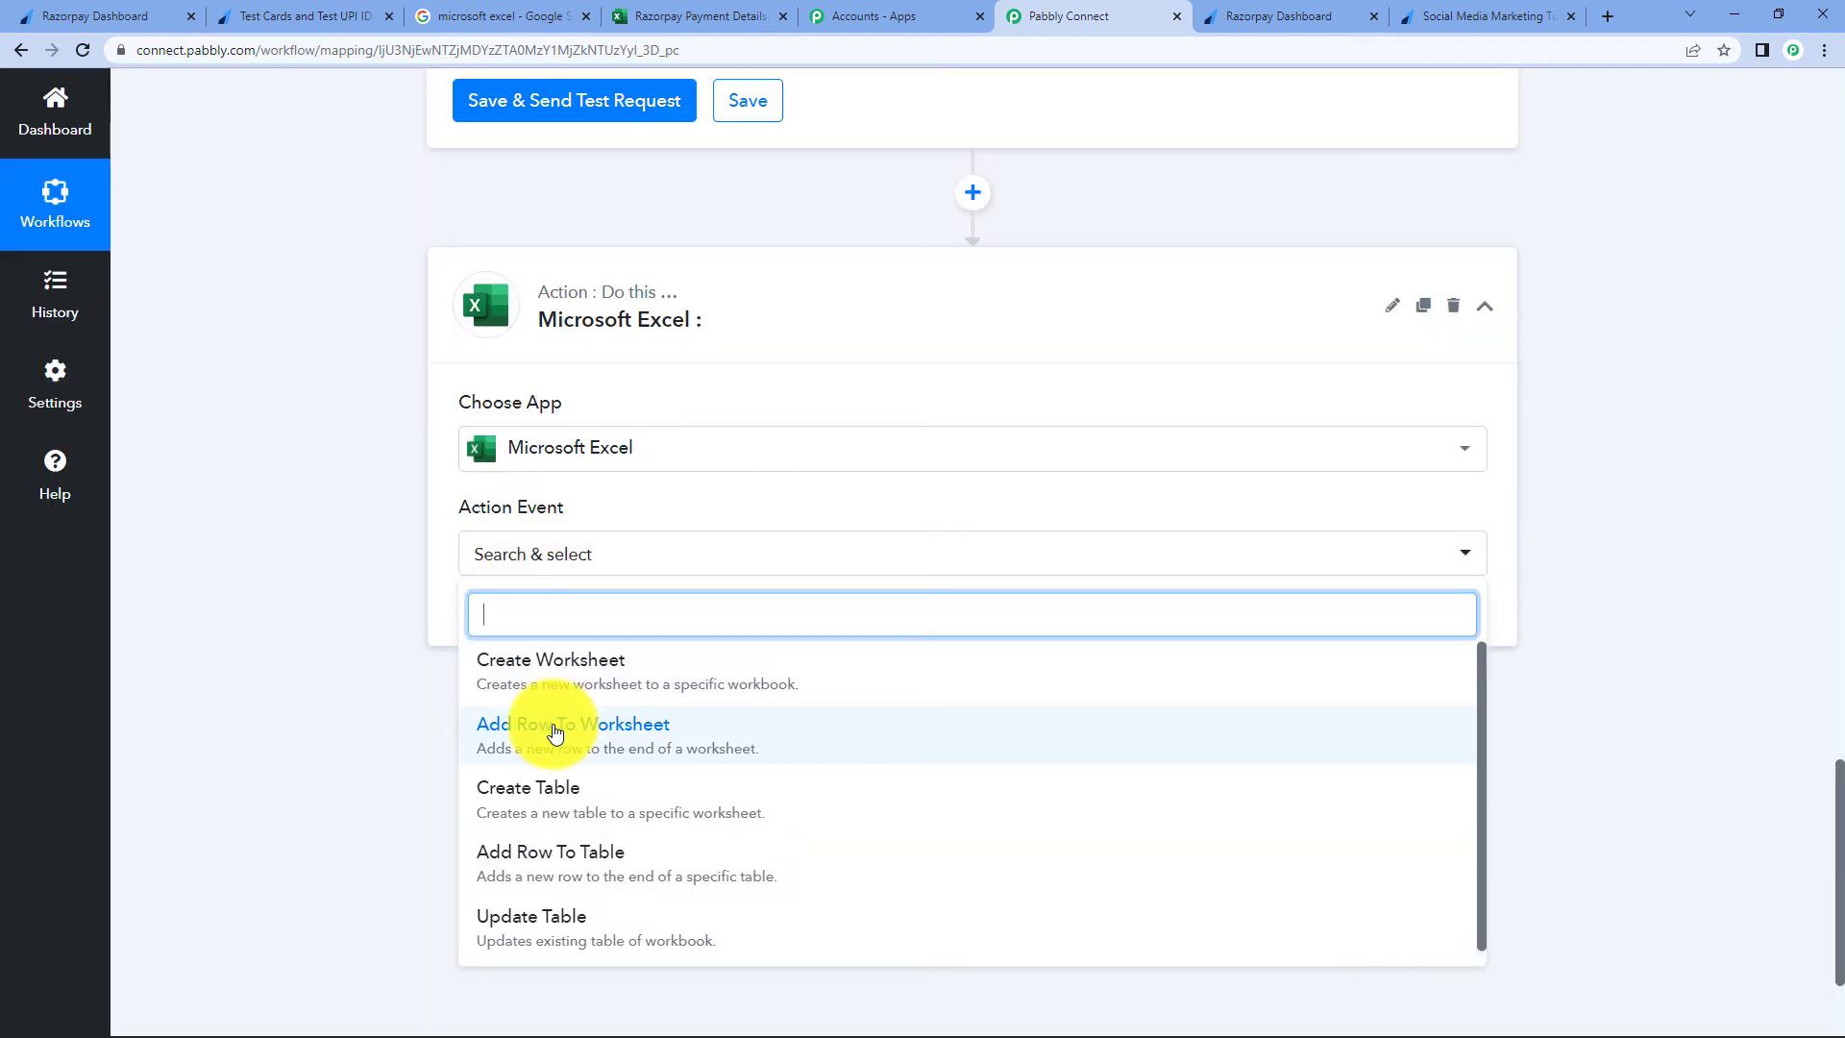
left_click(601, 736)
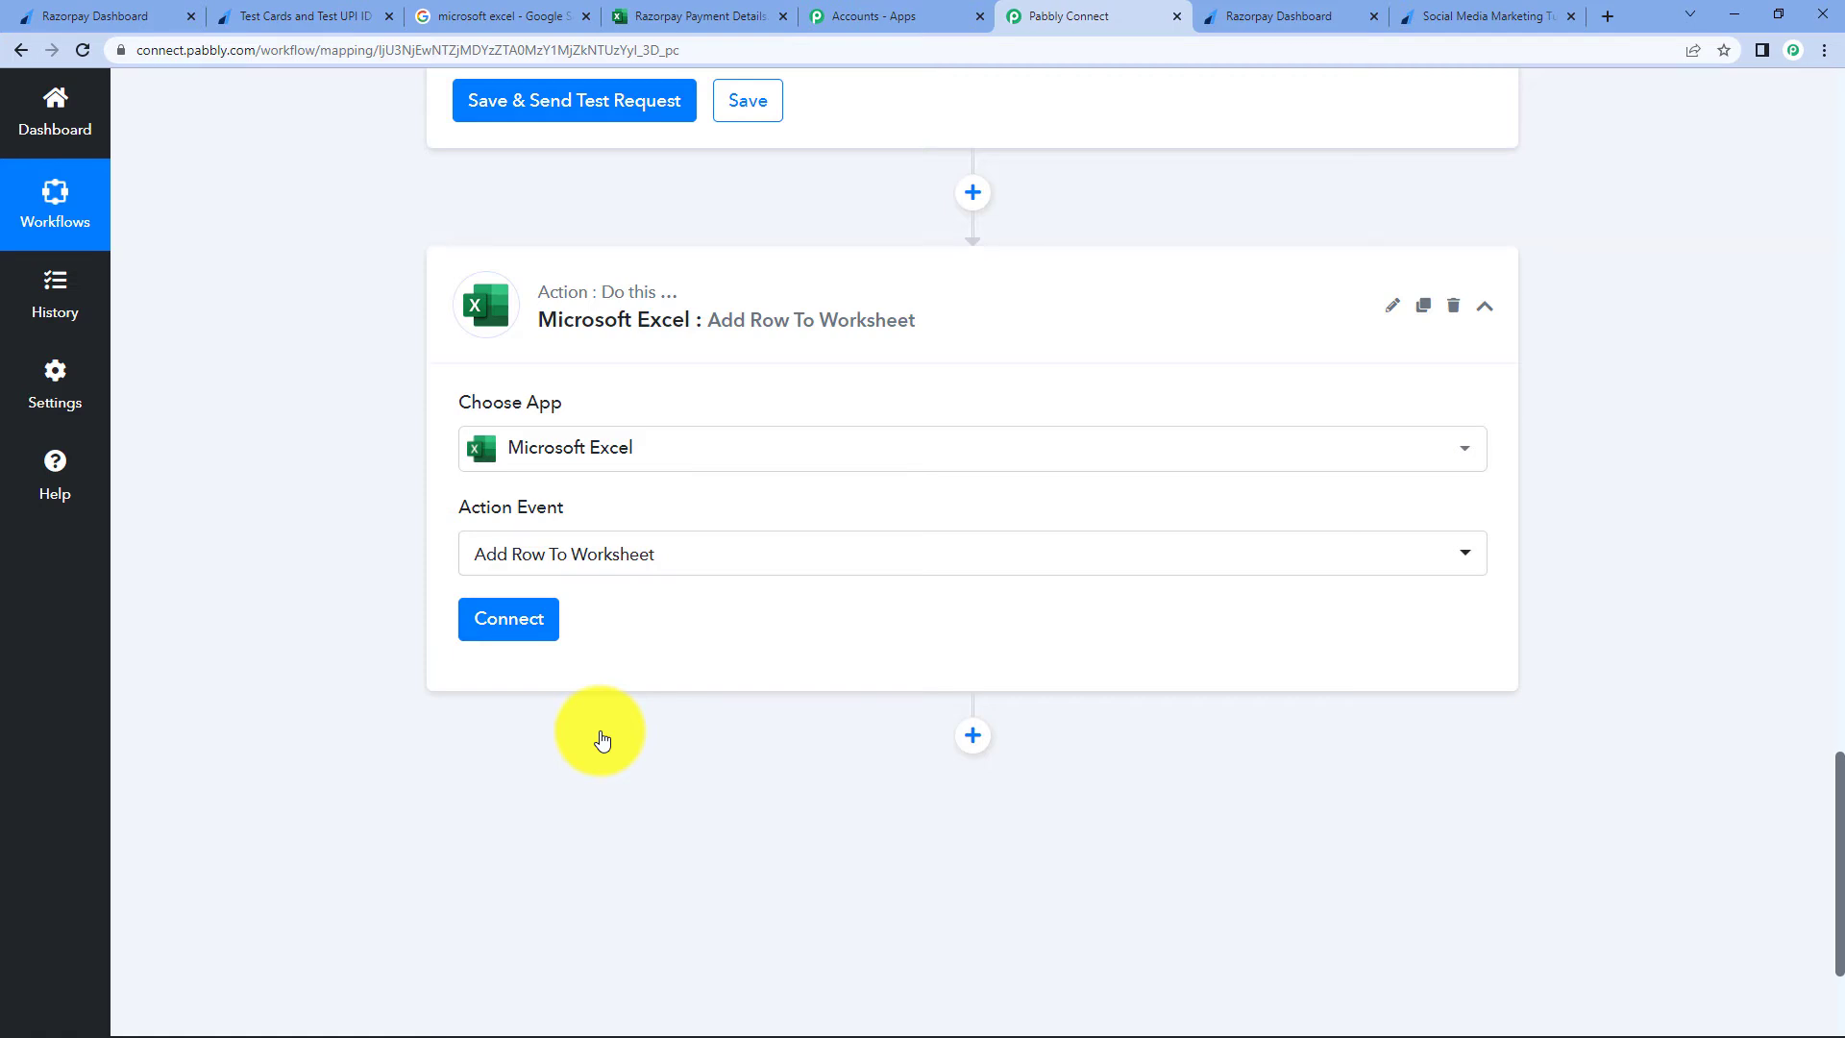
- Create a new Microsoft Excel connection and grant Pabbly Connect access to the Microsoft account
left_click(502, 617)
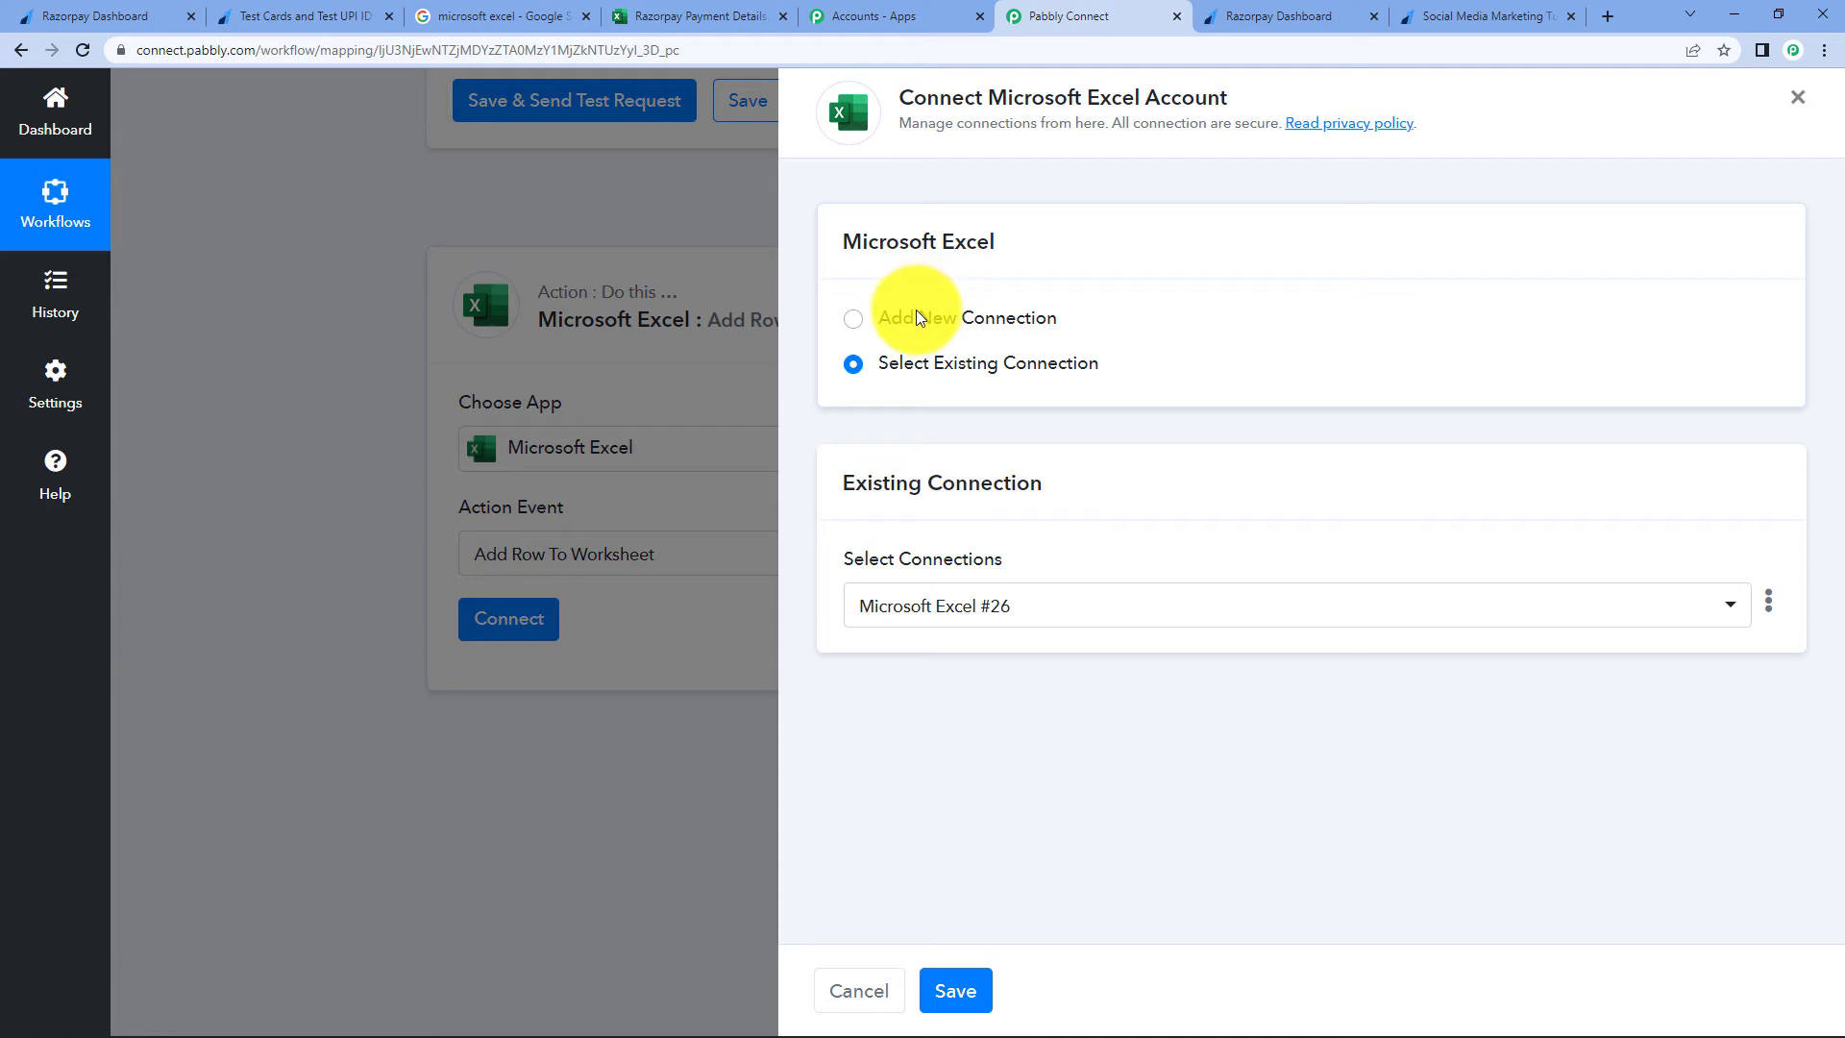
left_click(879, 318)
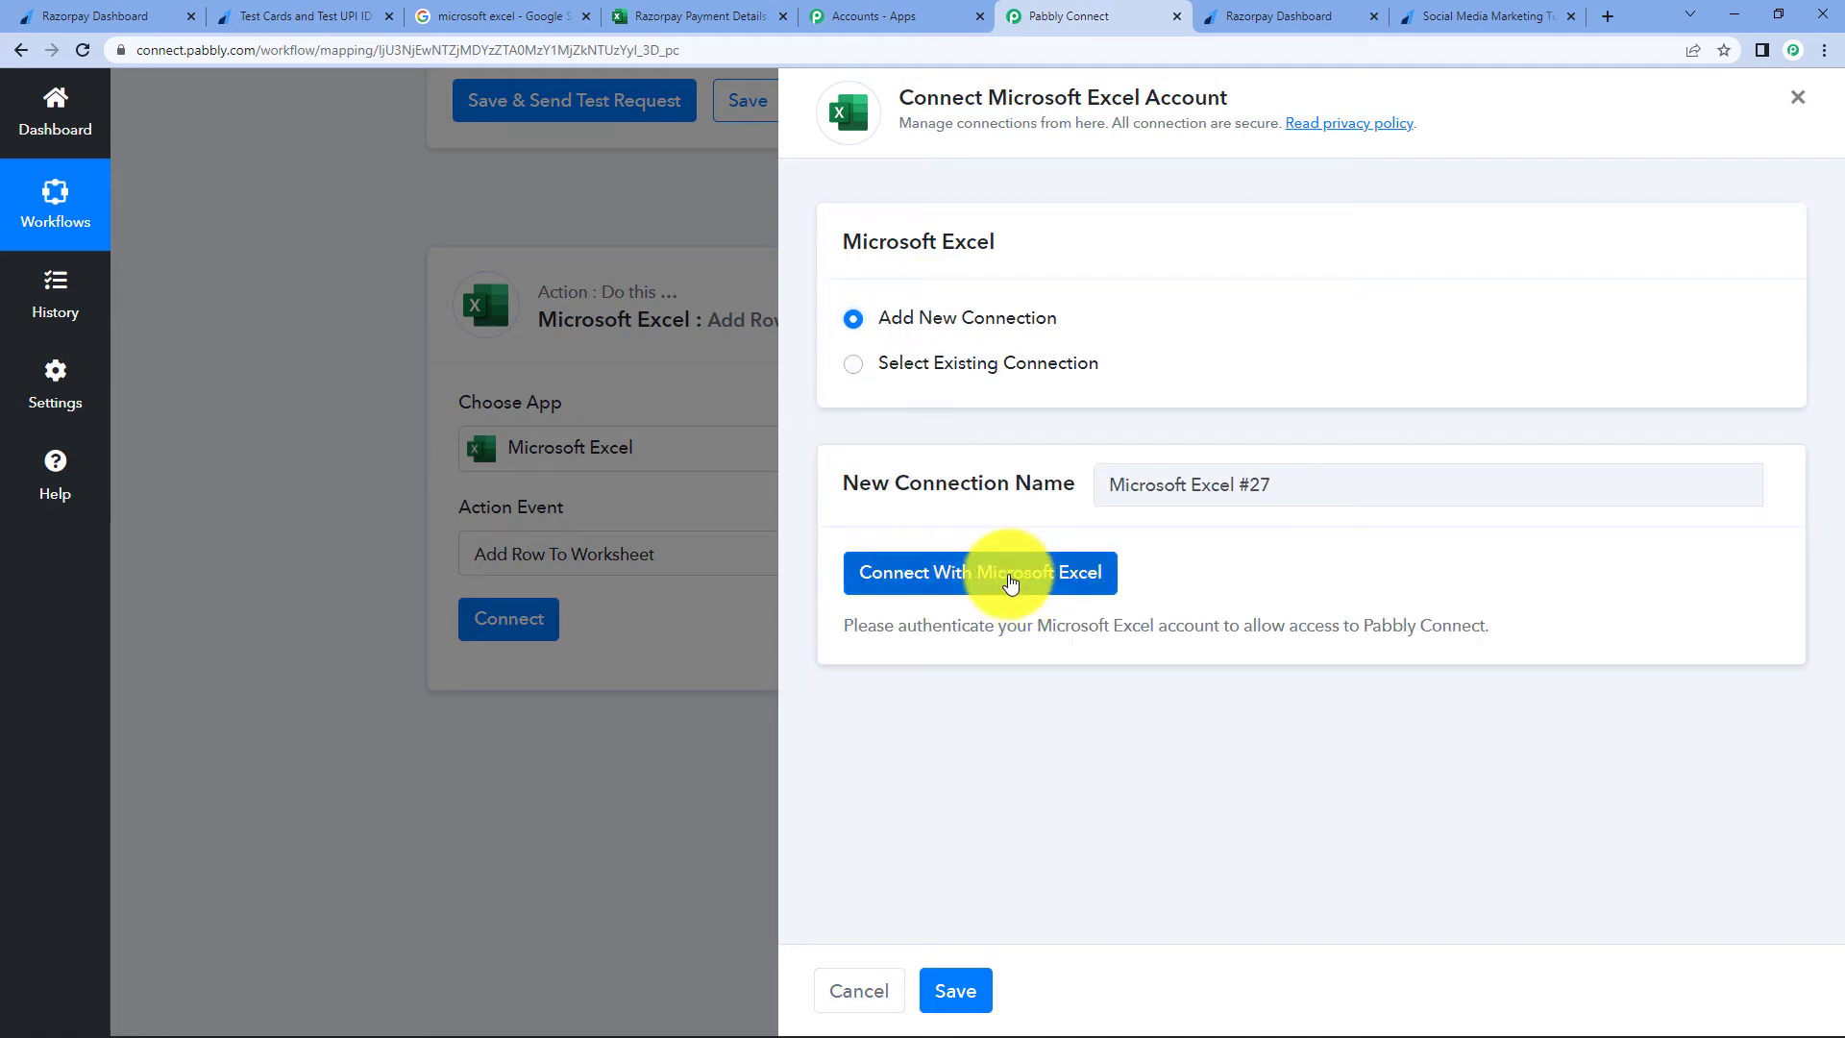
left_click(1019, 598)
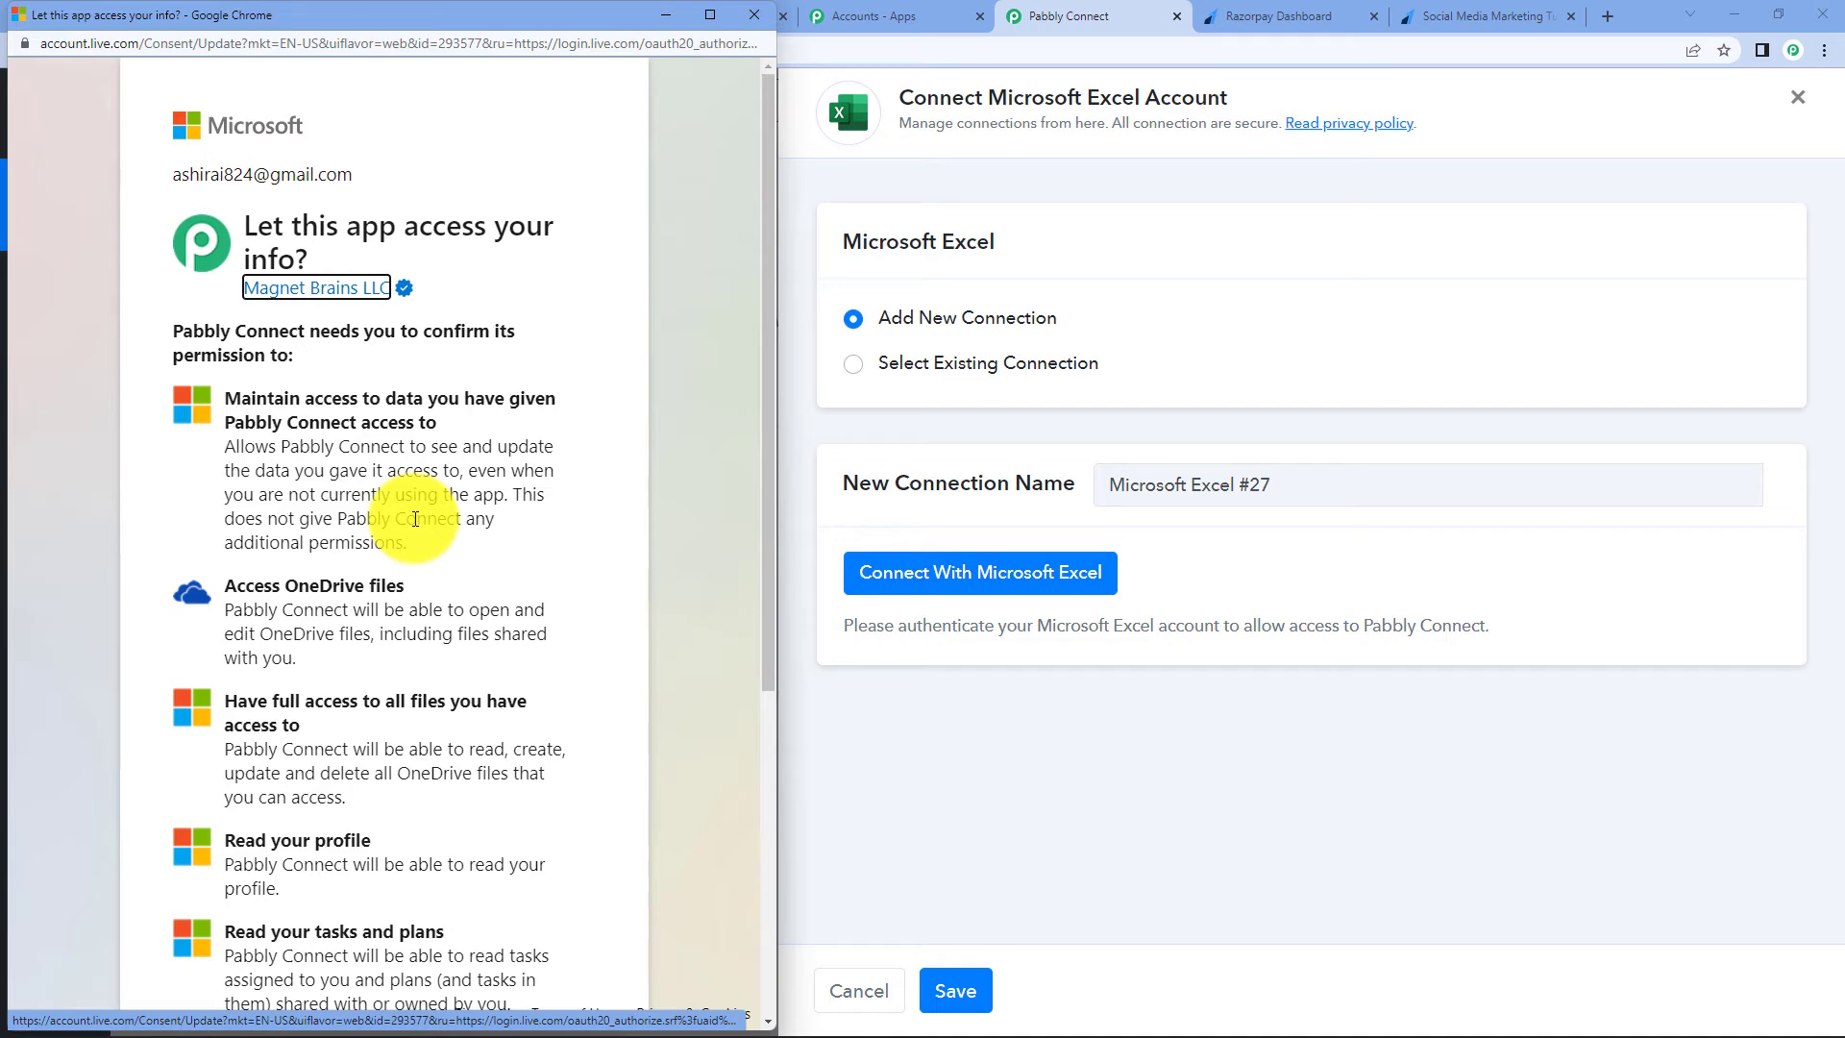
scroll(415, 519, "down", 5)
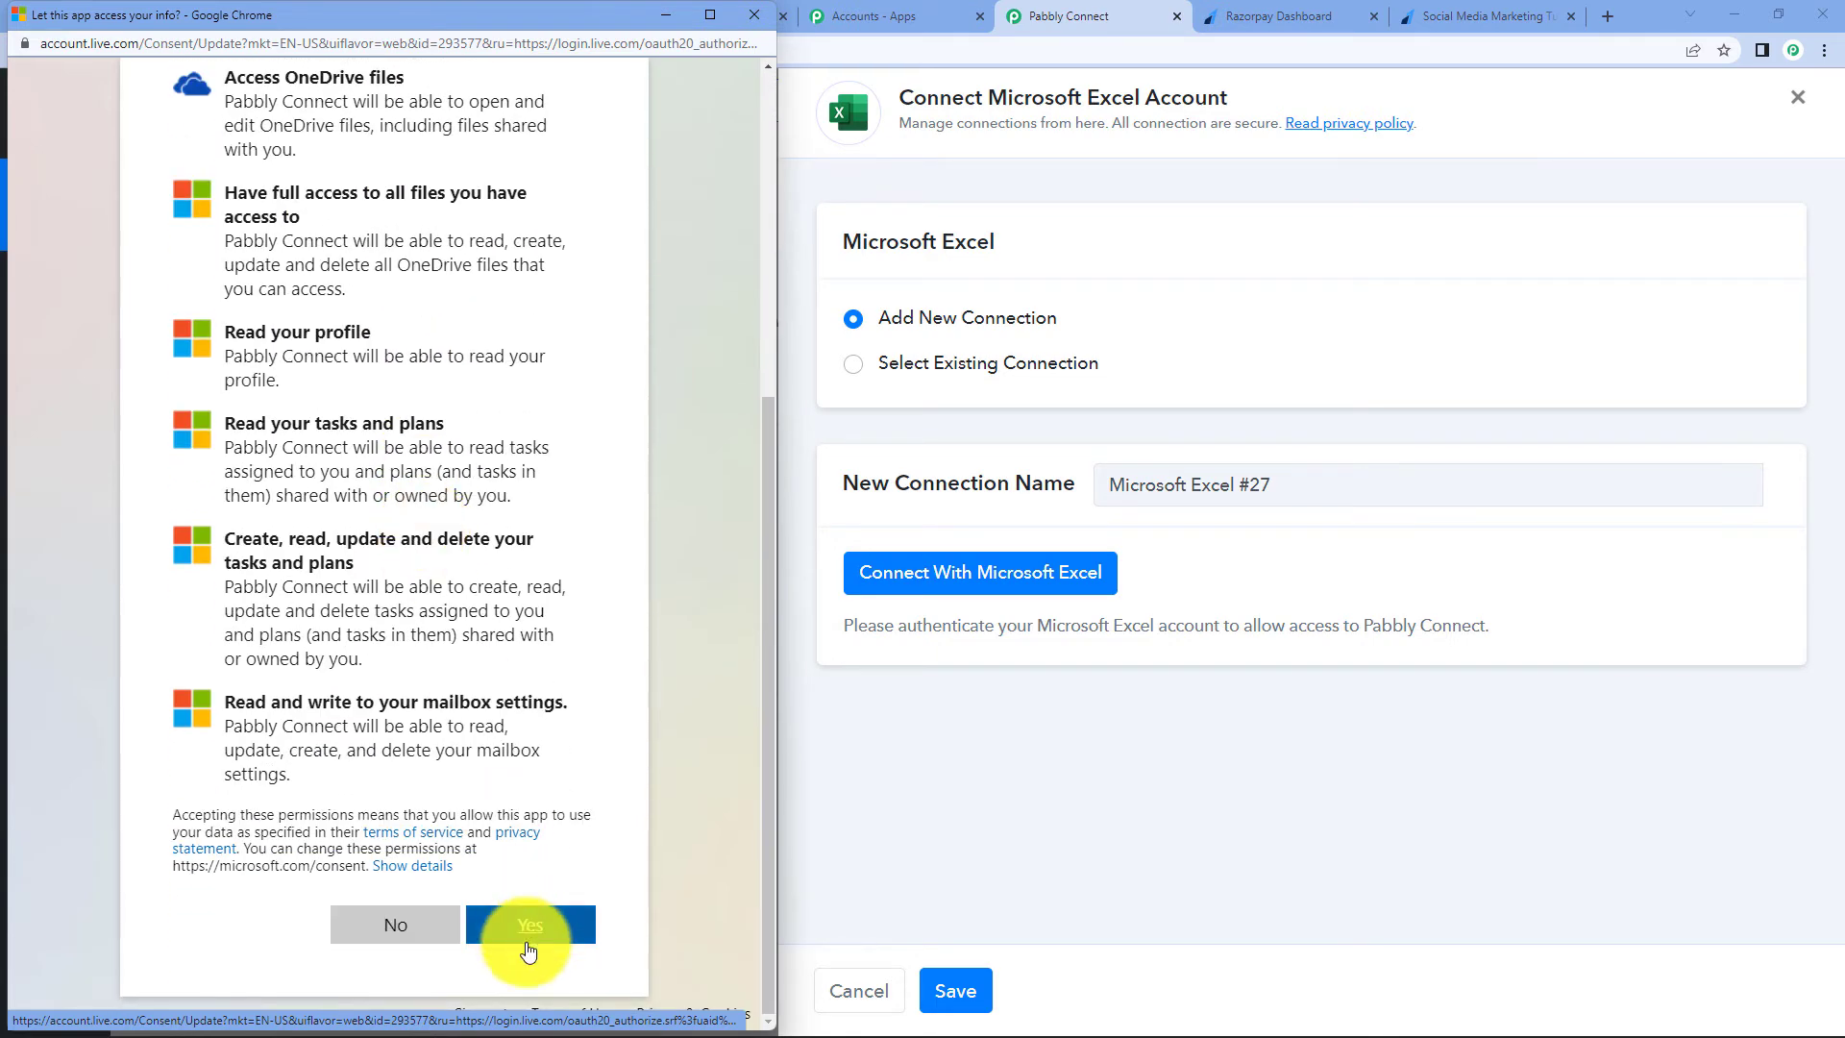
left_click(528, 932)
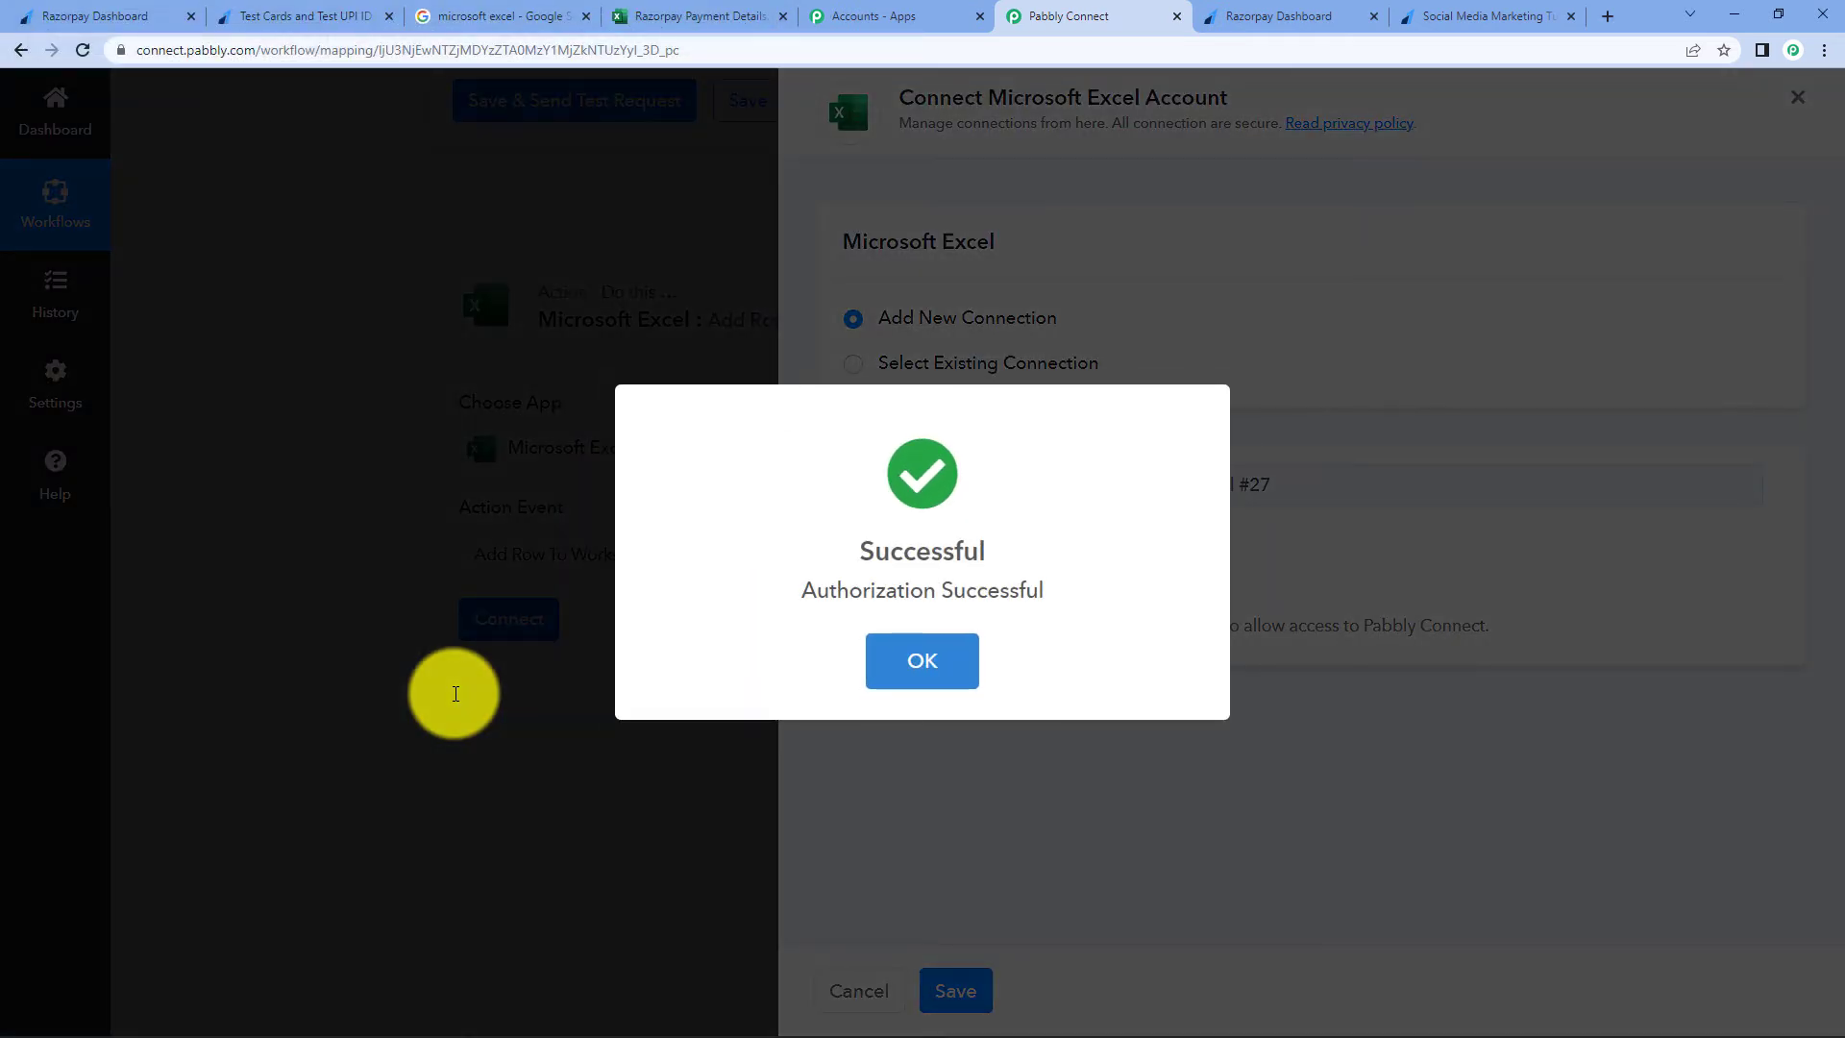
scroll(692, 655, "down", 4)
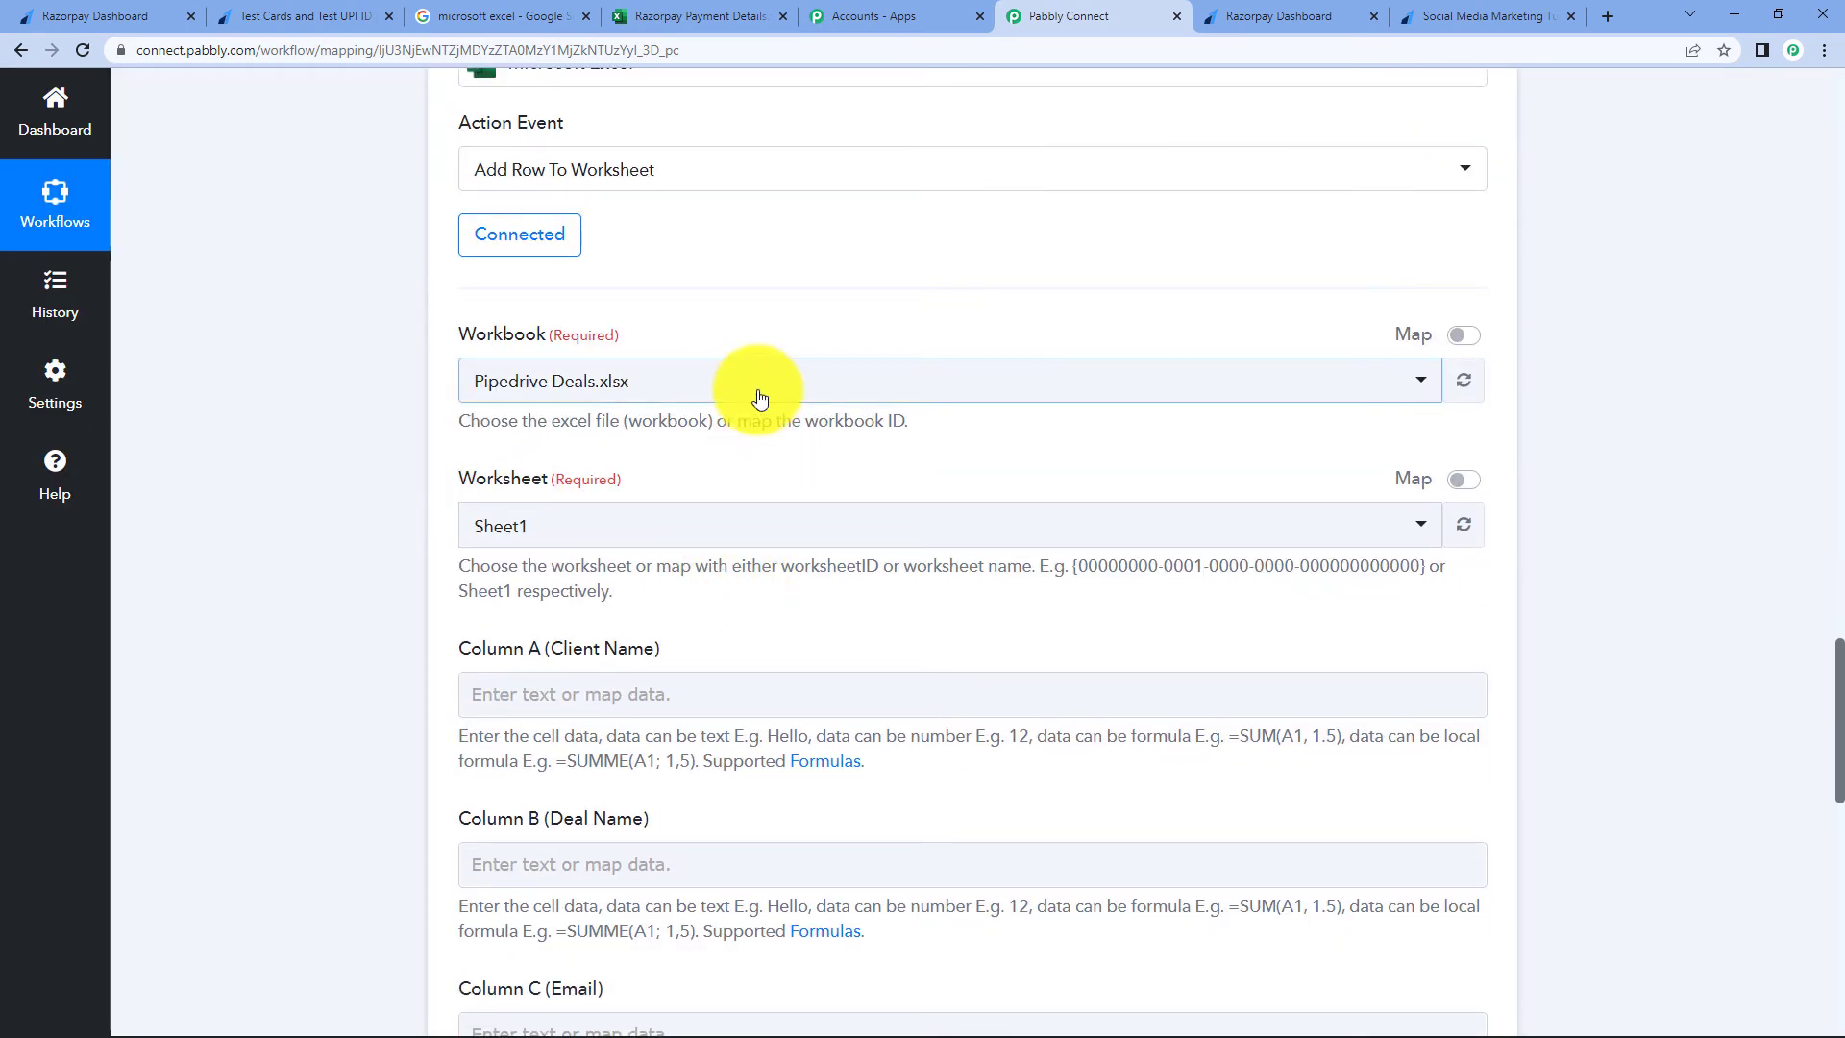
- Select Razorpay Payment Details.xlsx as the workbook, found by searching 'raz'
left_click(753, 389)
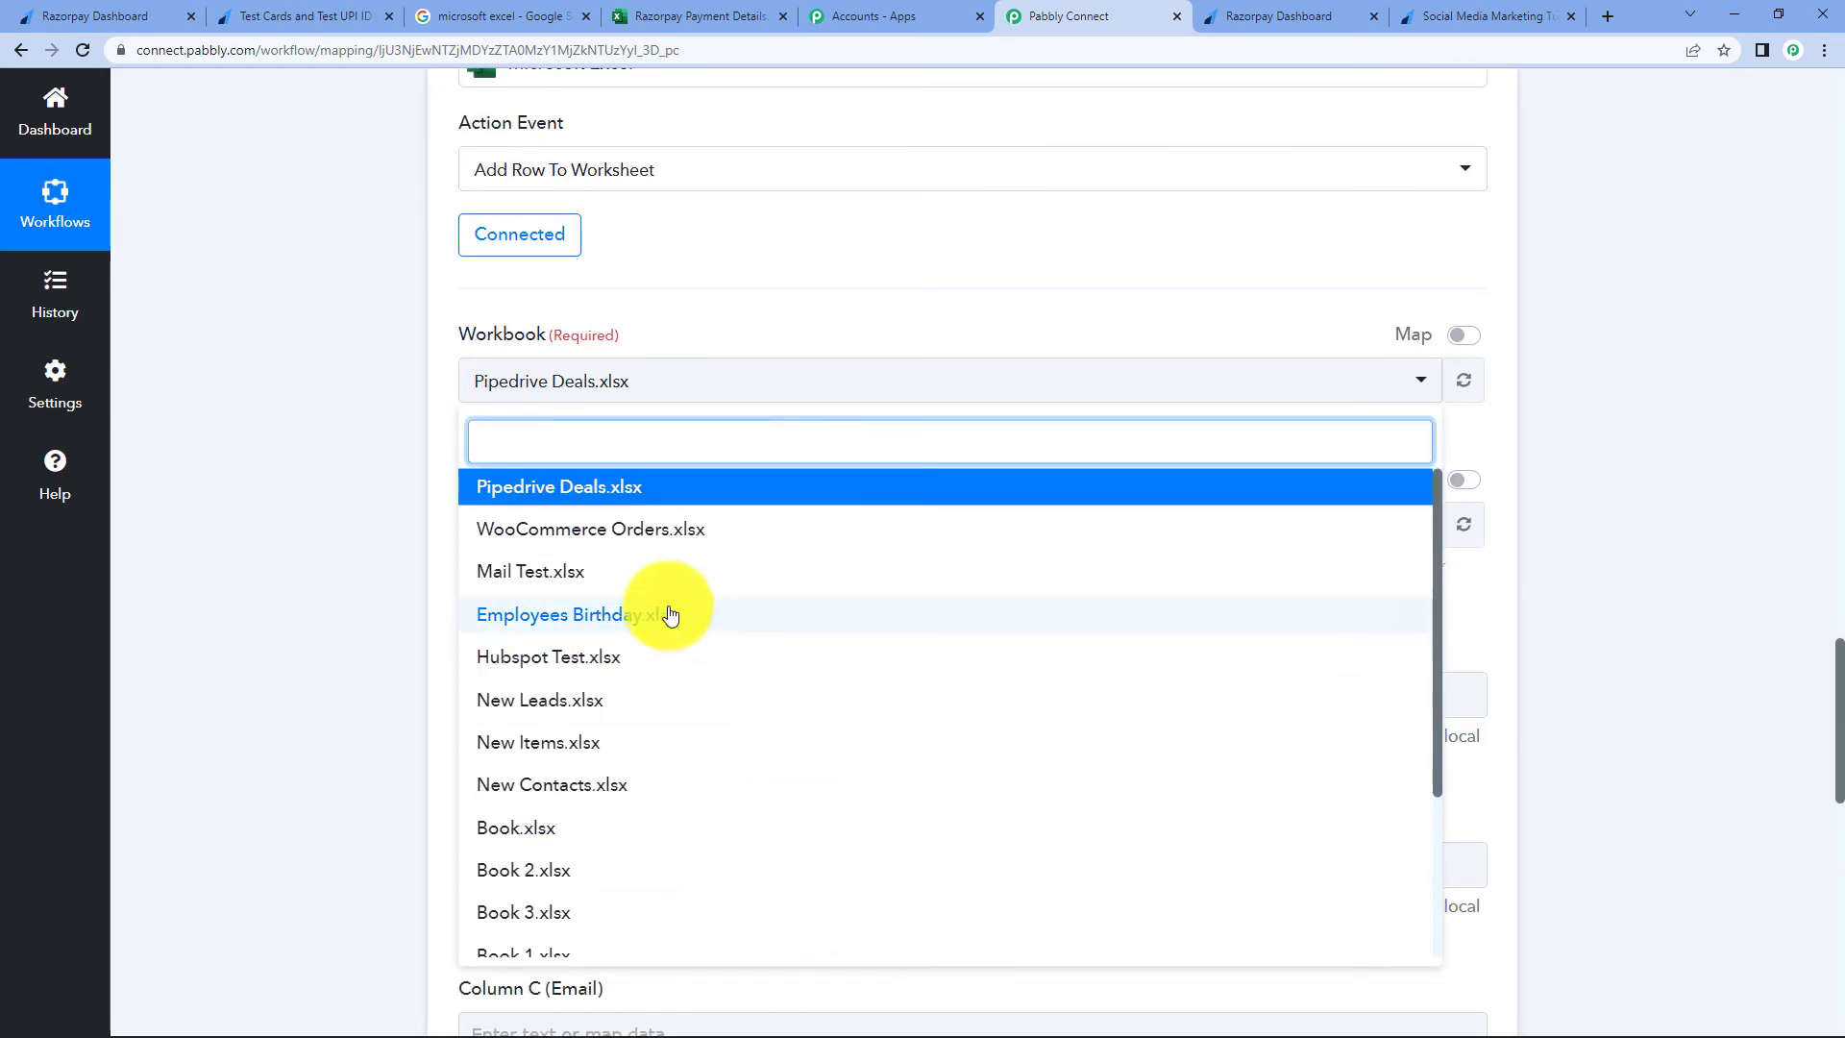
left_click(218, 442)
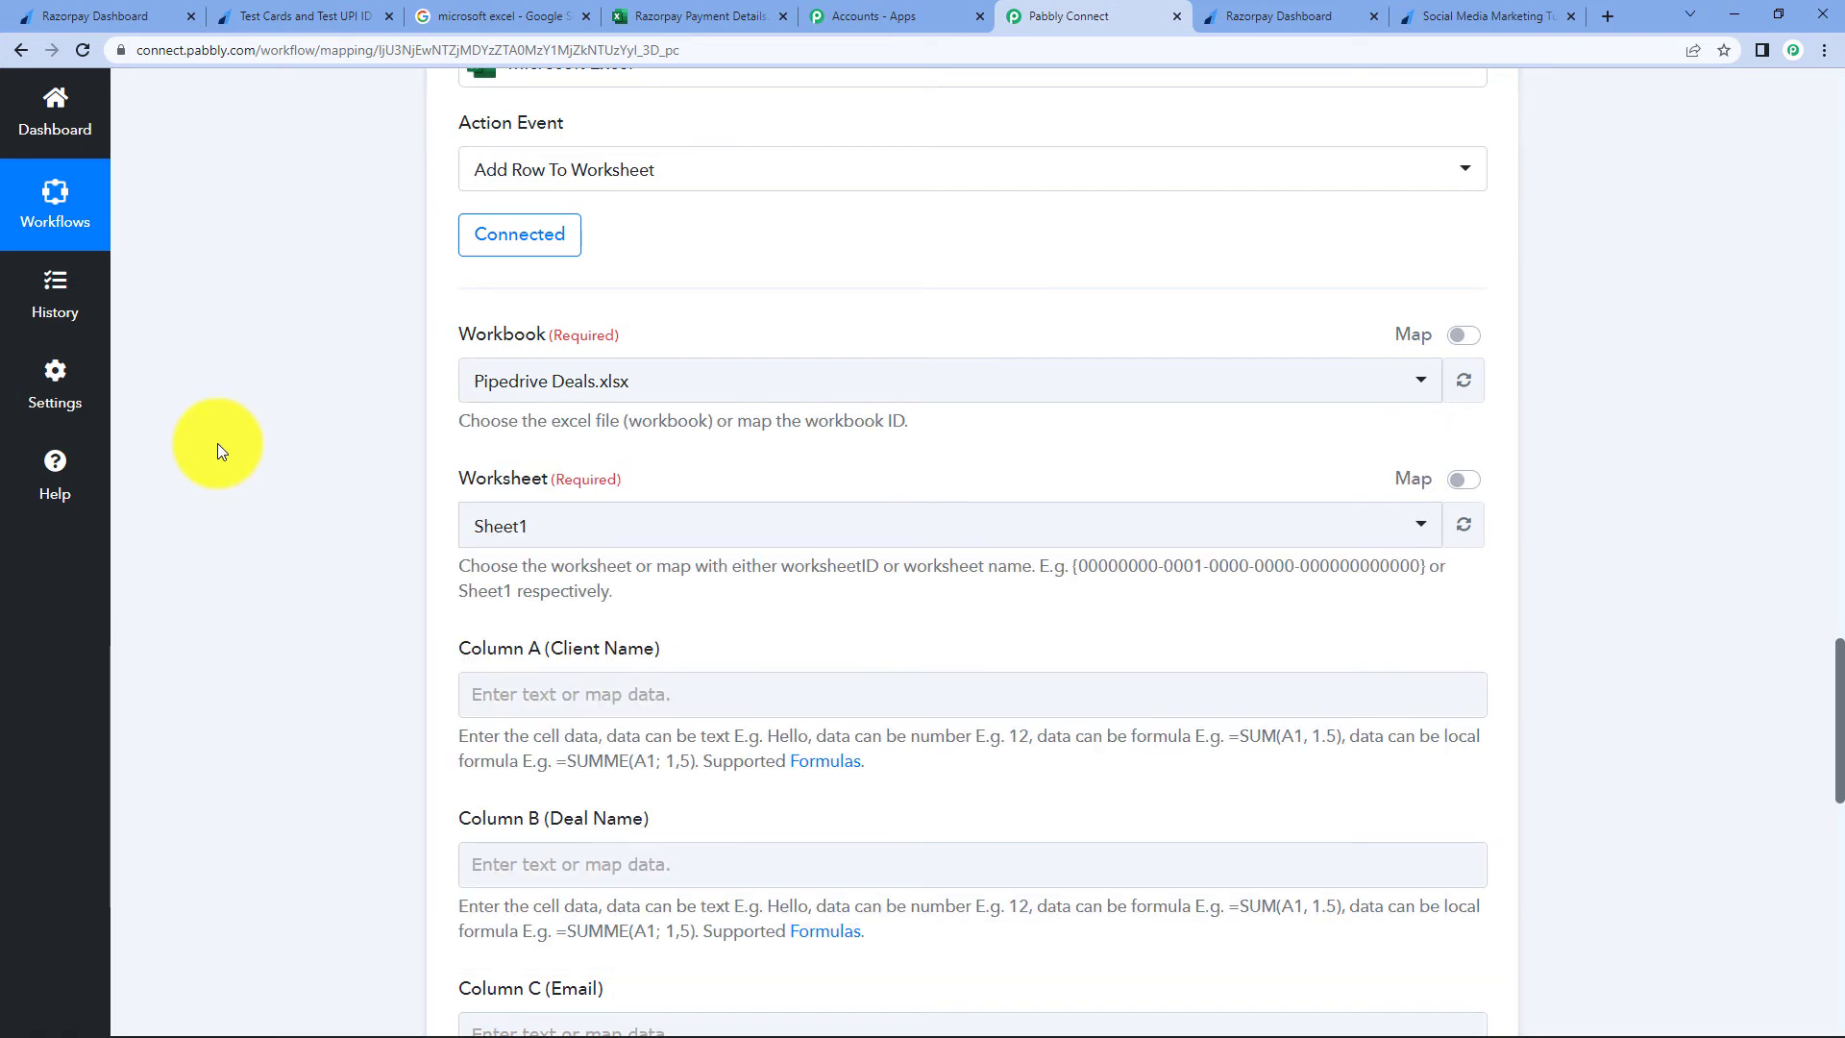
left_click(711, 13)
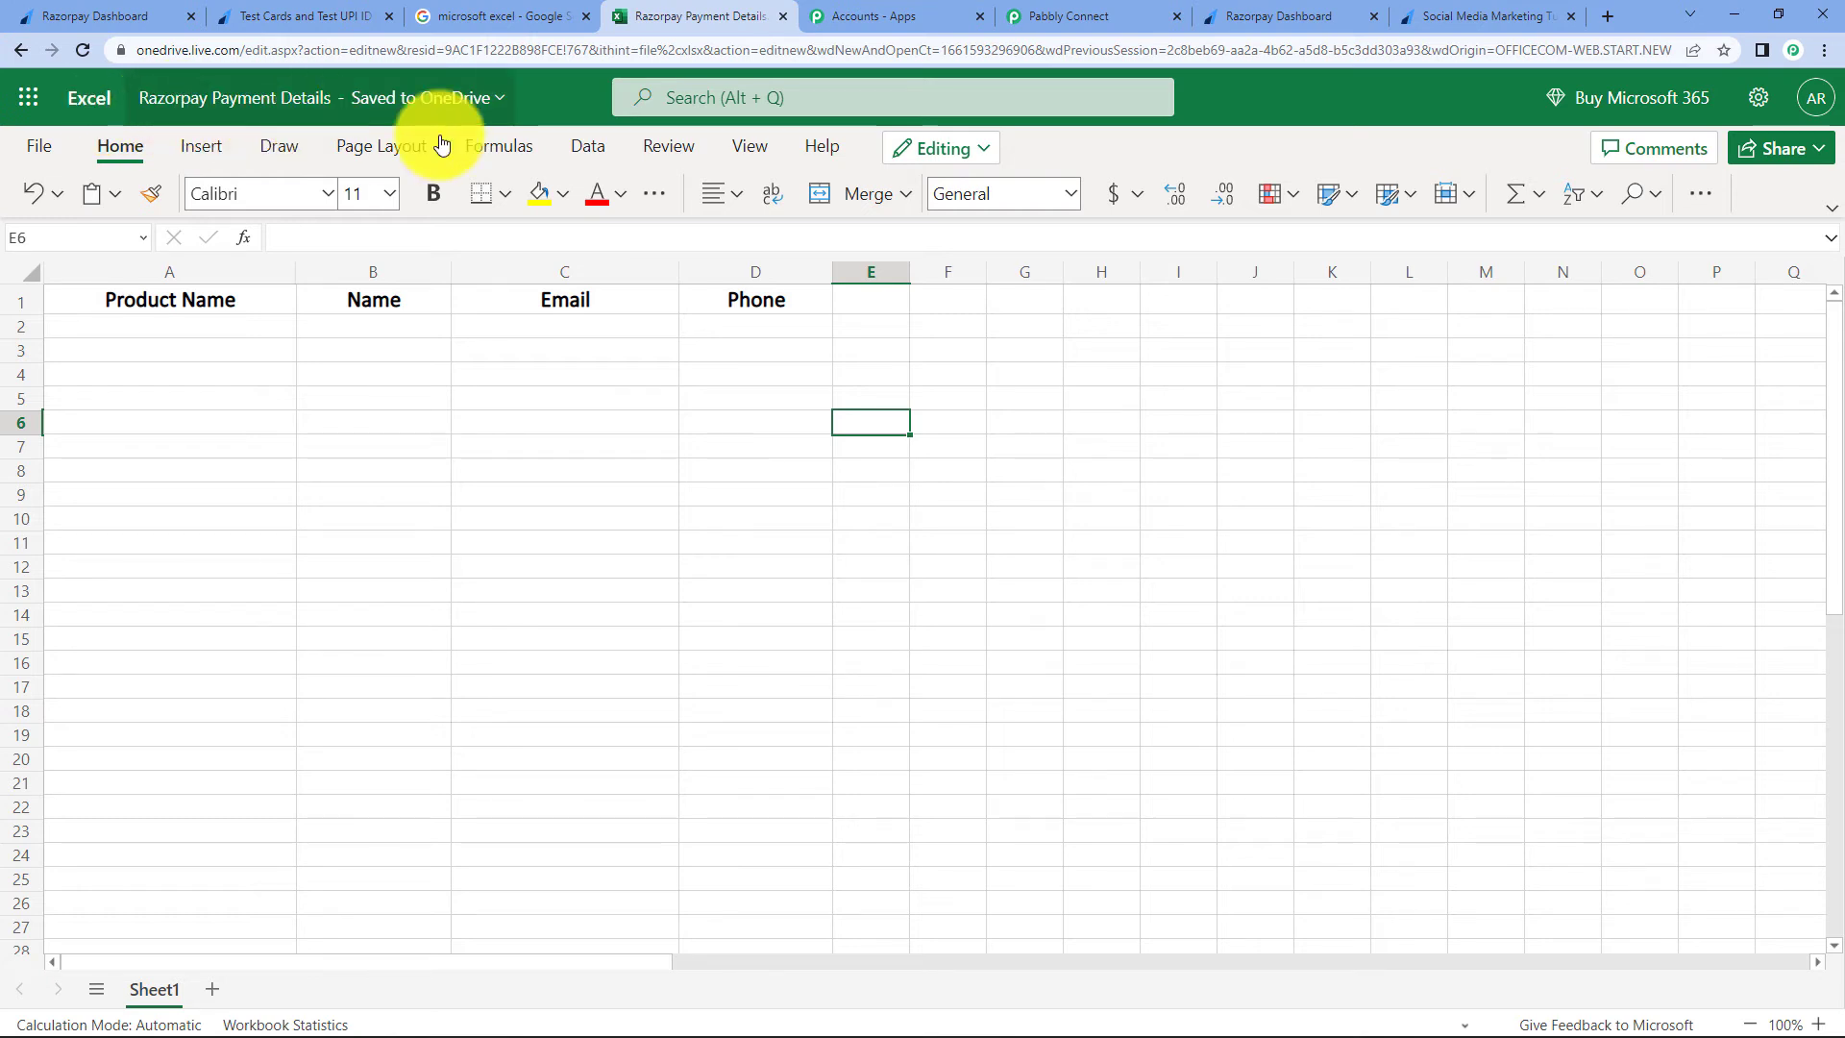
left_click(1080, 9)
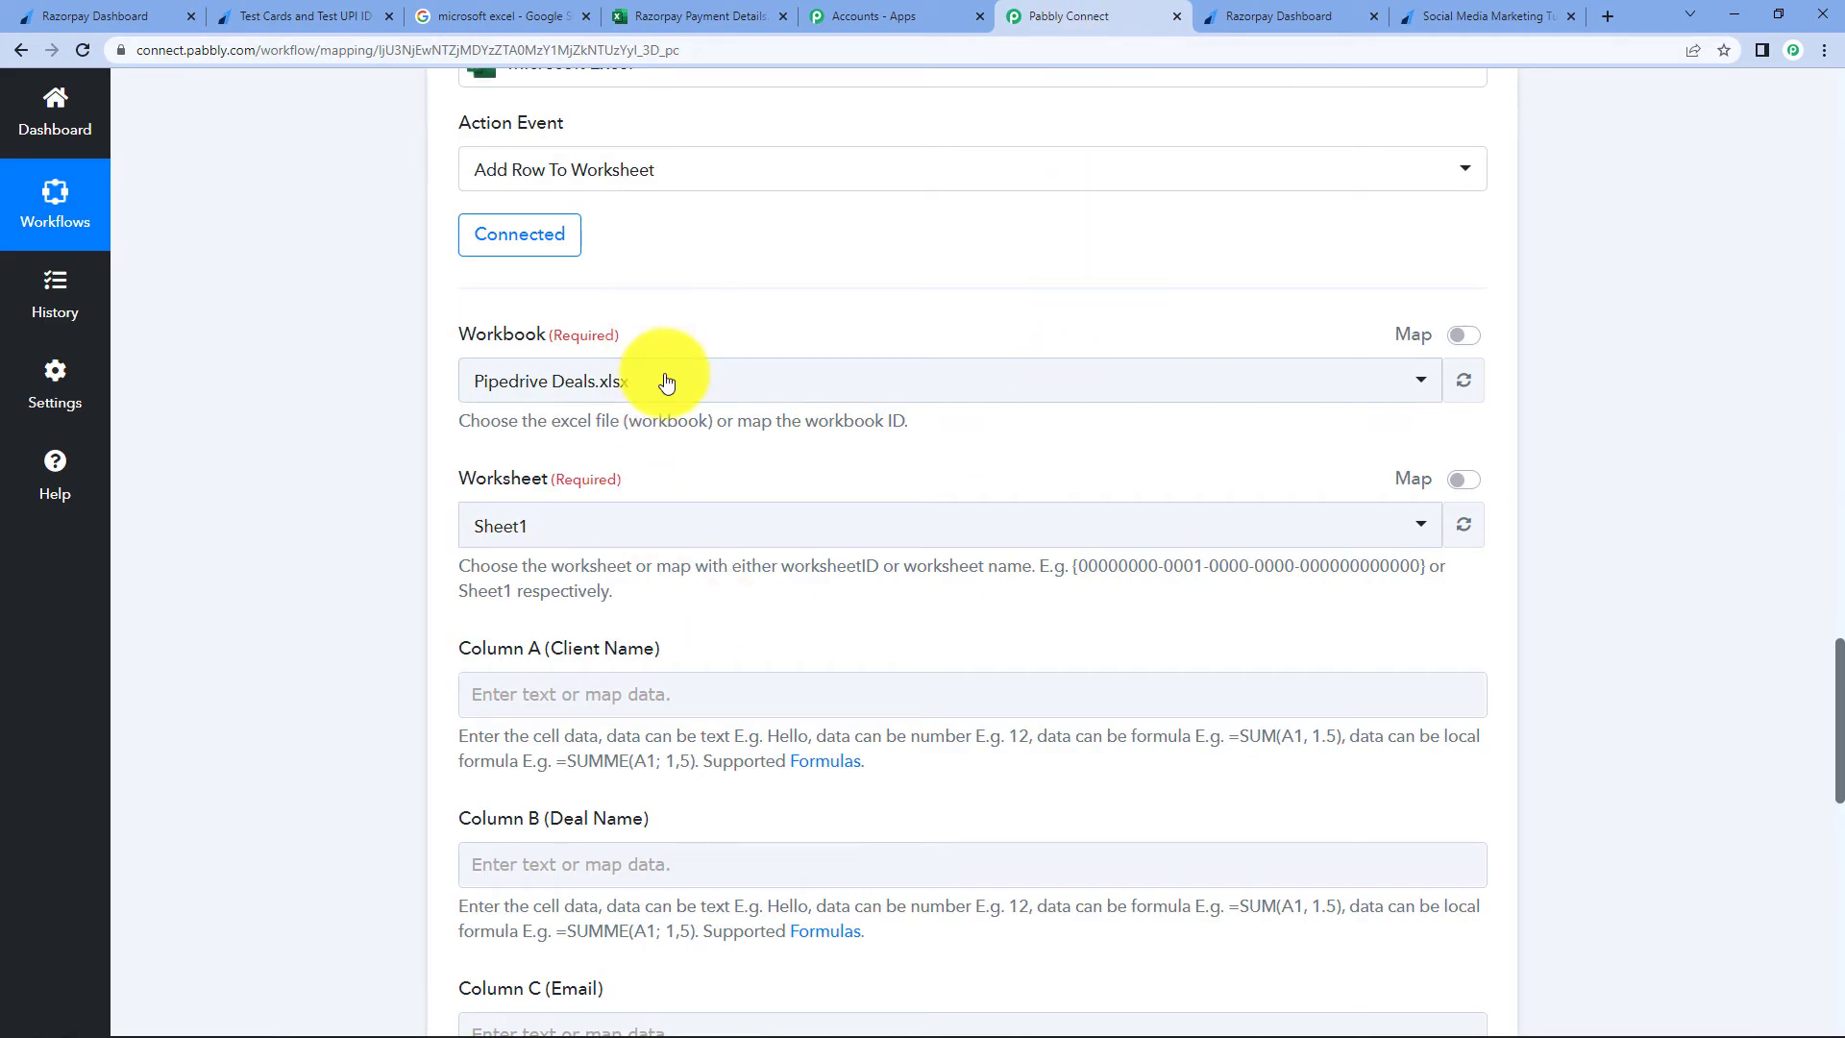
left_click(663, 382)
type("raz")
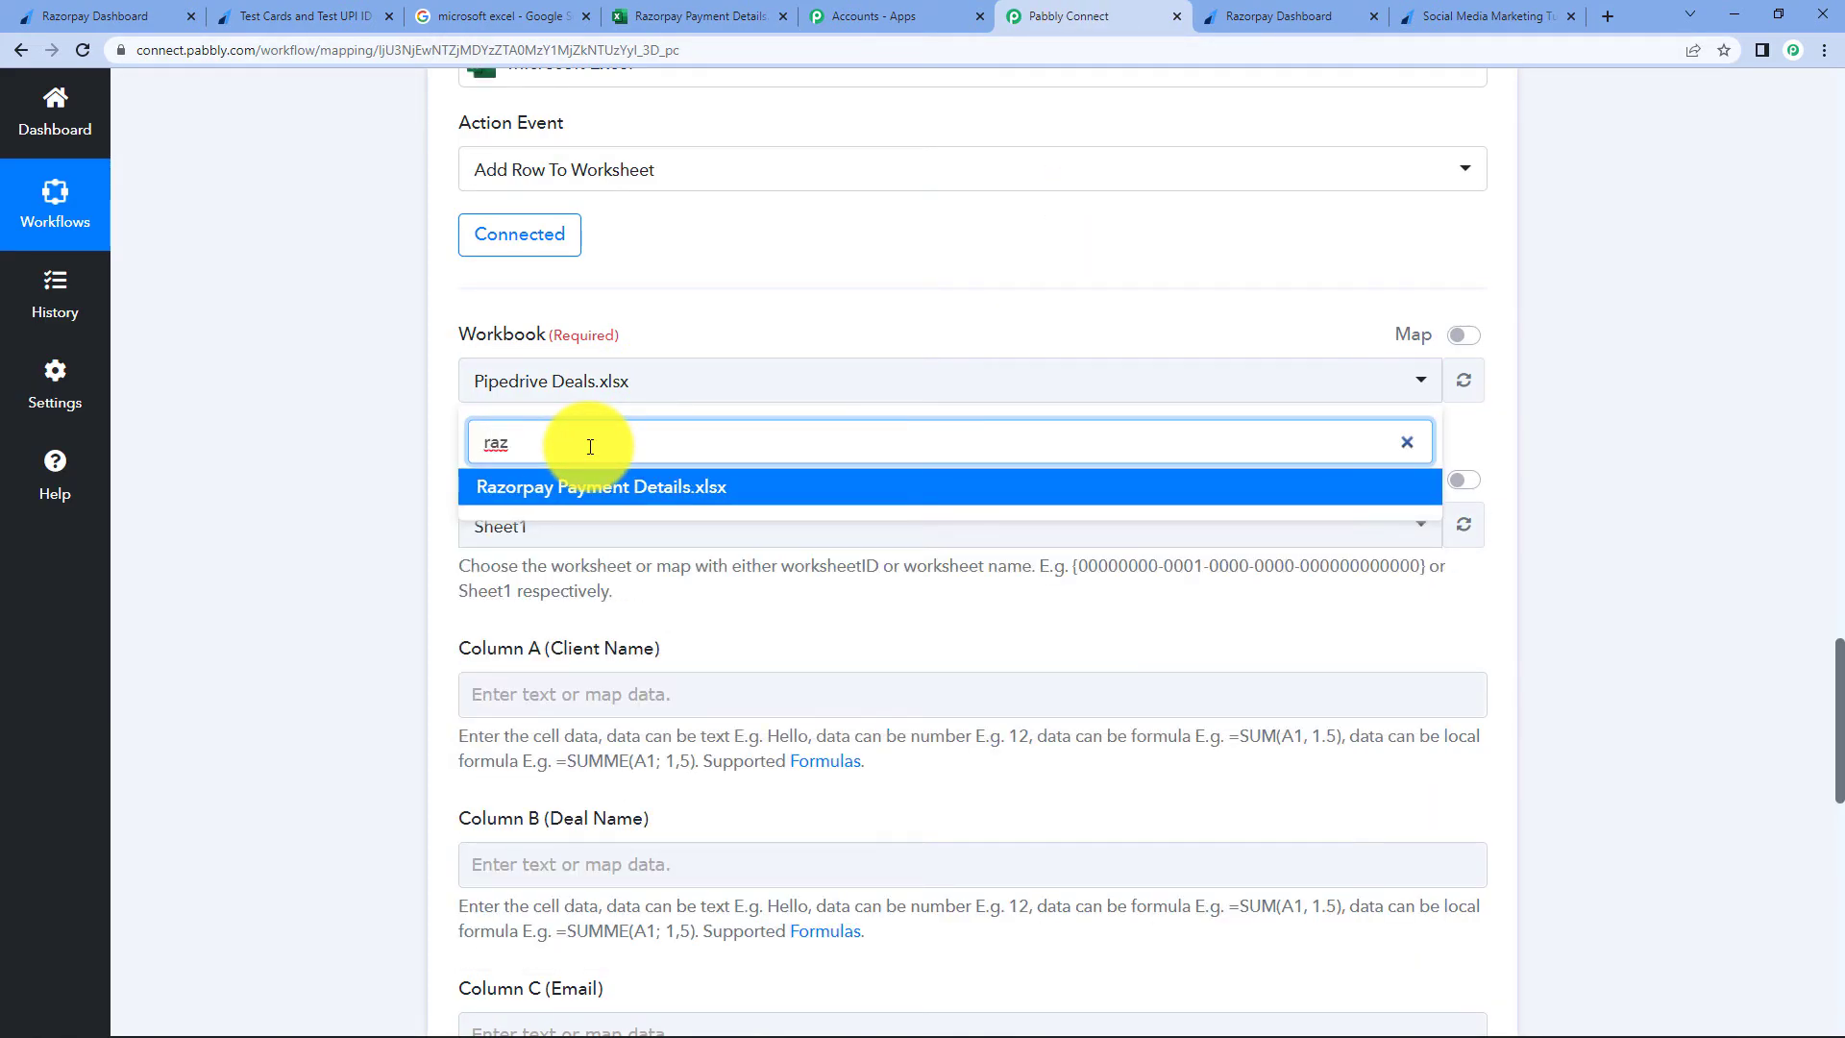
left_click(611, 485)
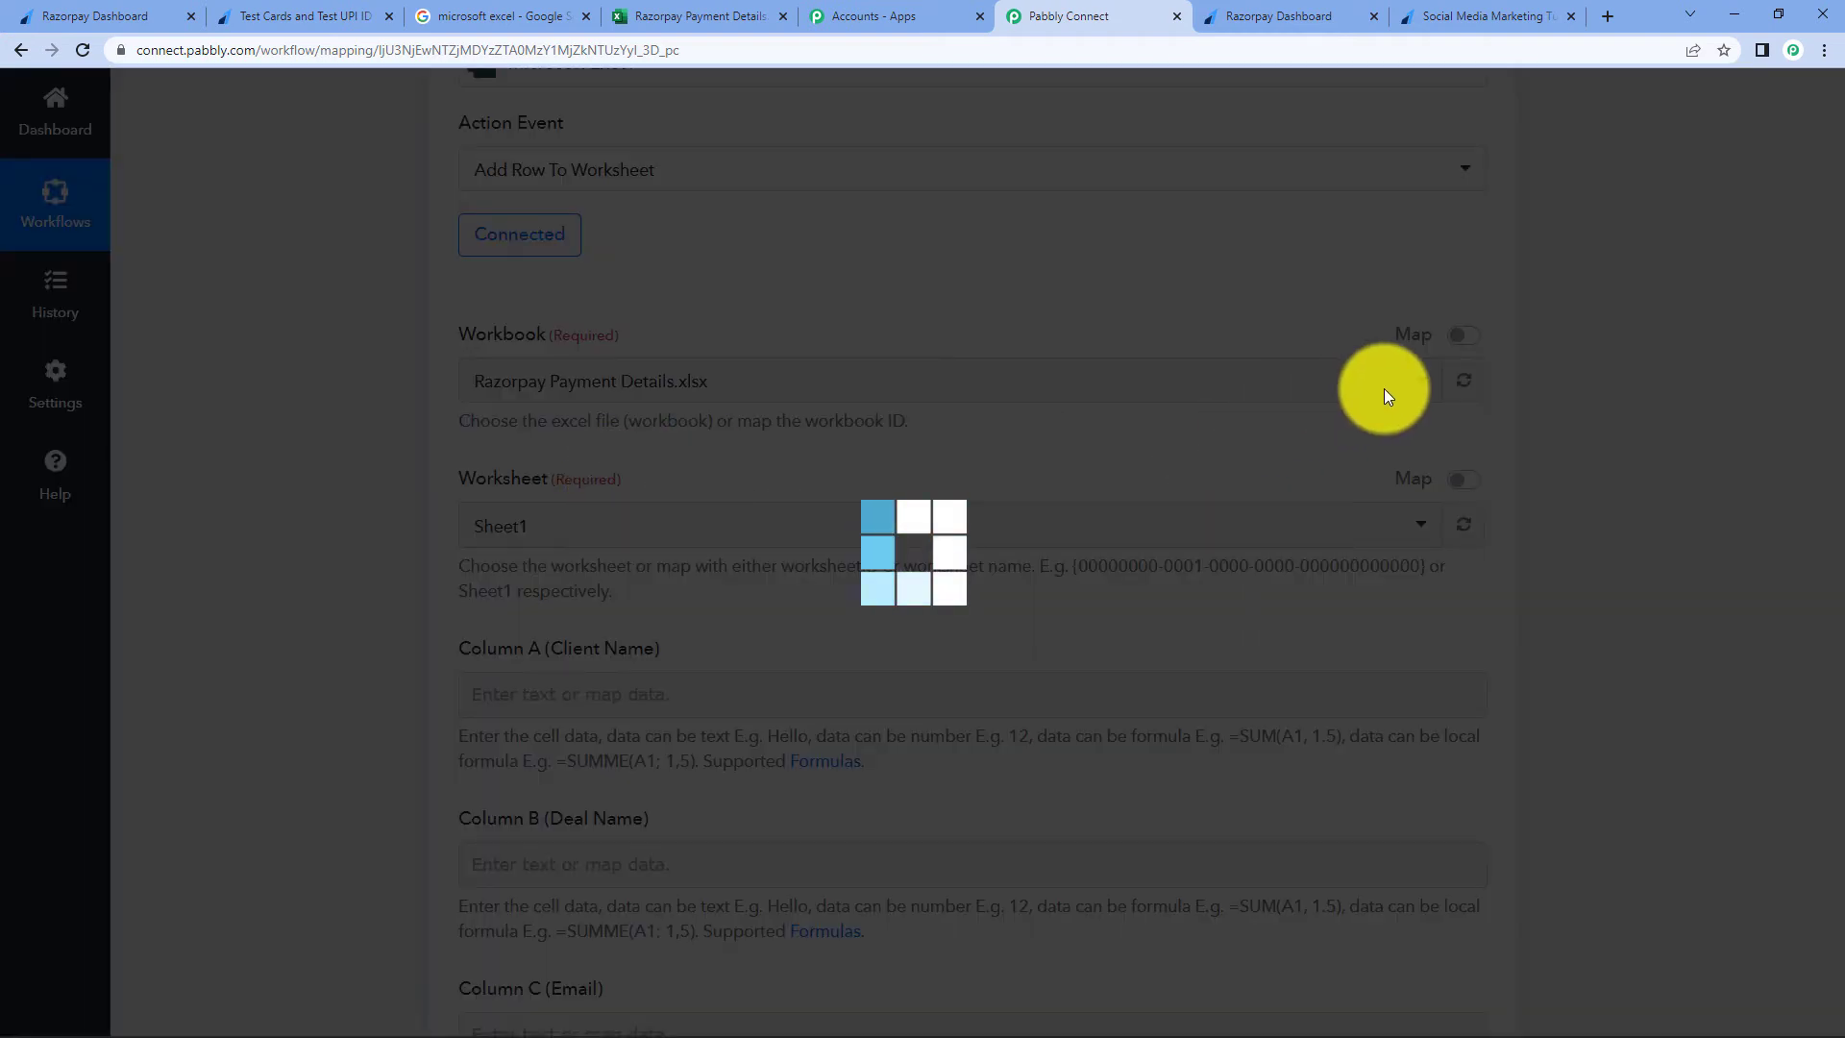
- Compare the workbook's column headers with the payment page's form fields
left_click(683, 15)
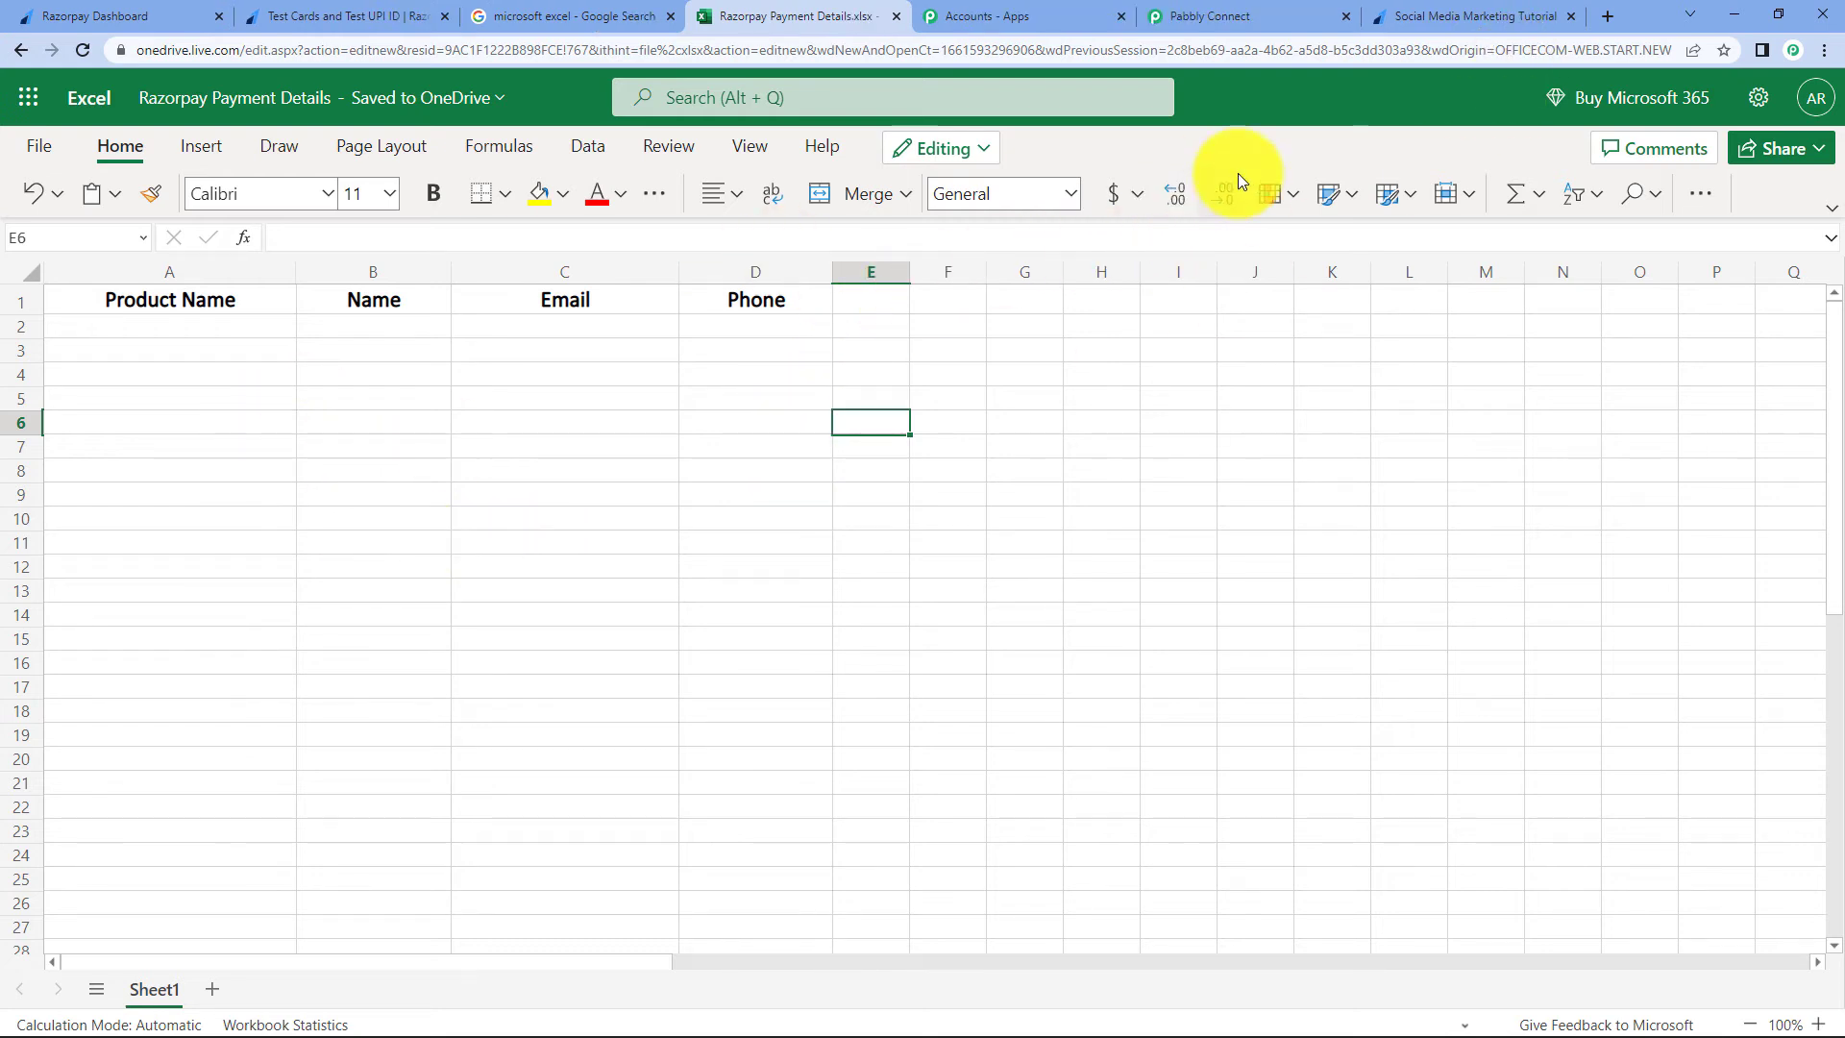
left_click(1395, 14)
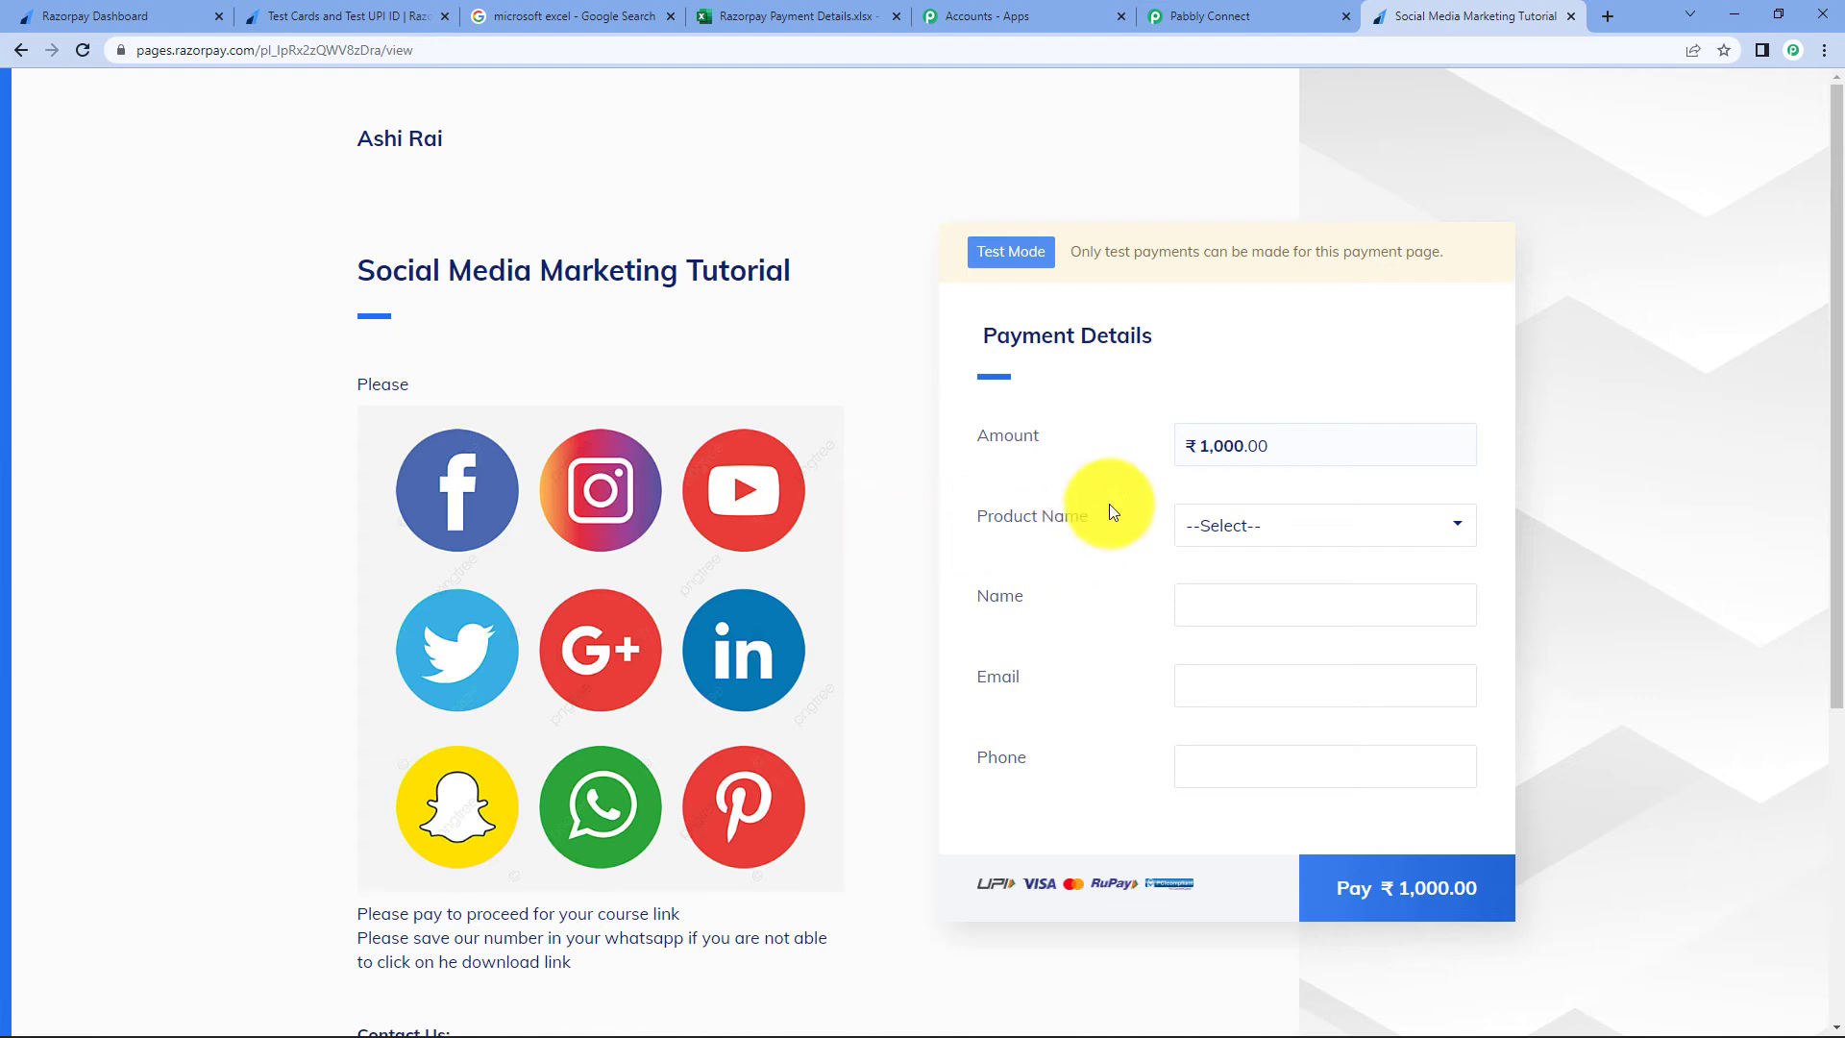
left_click(1249, 15)
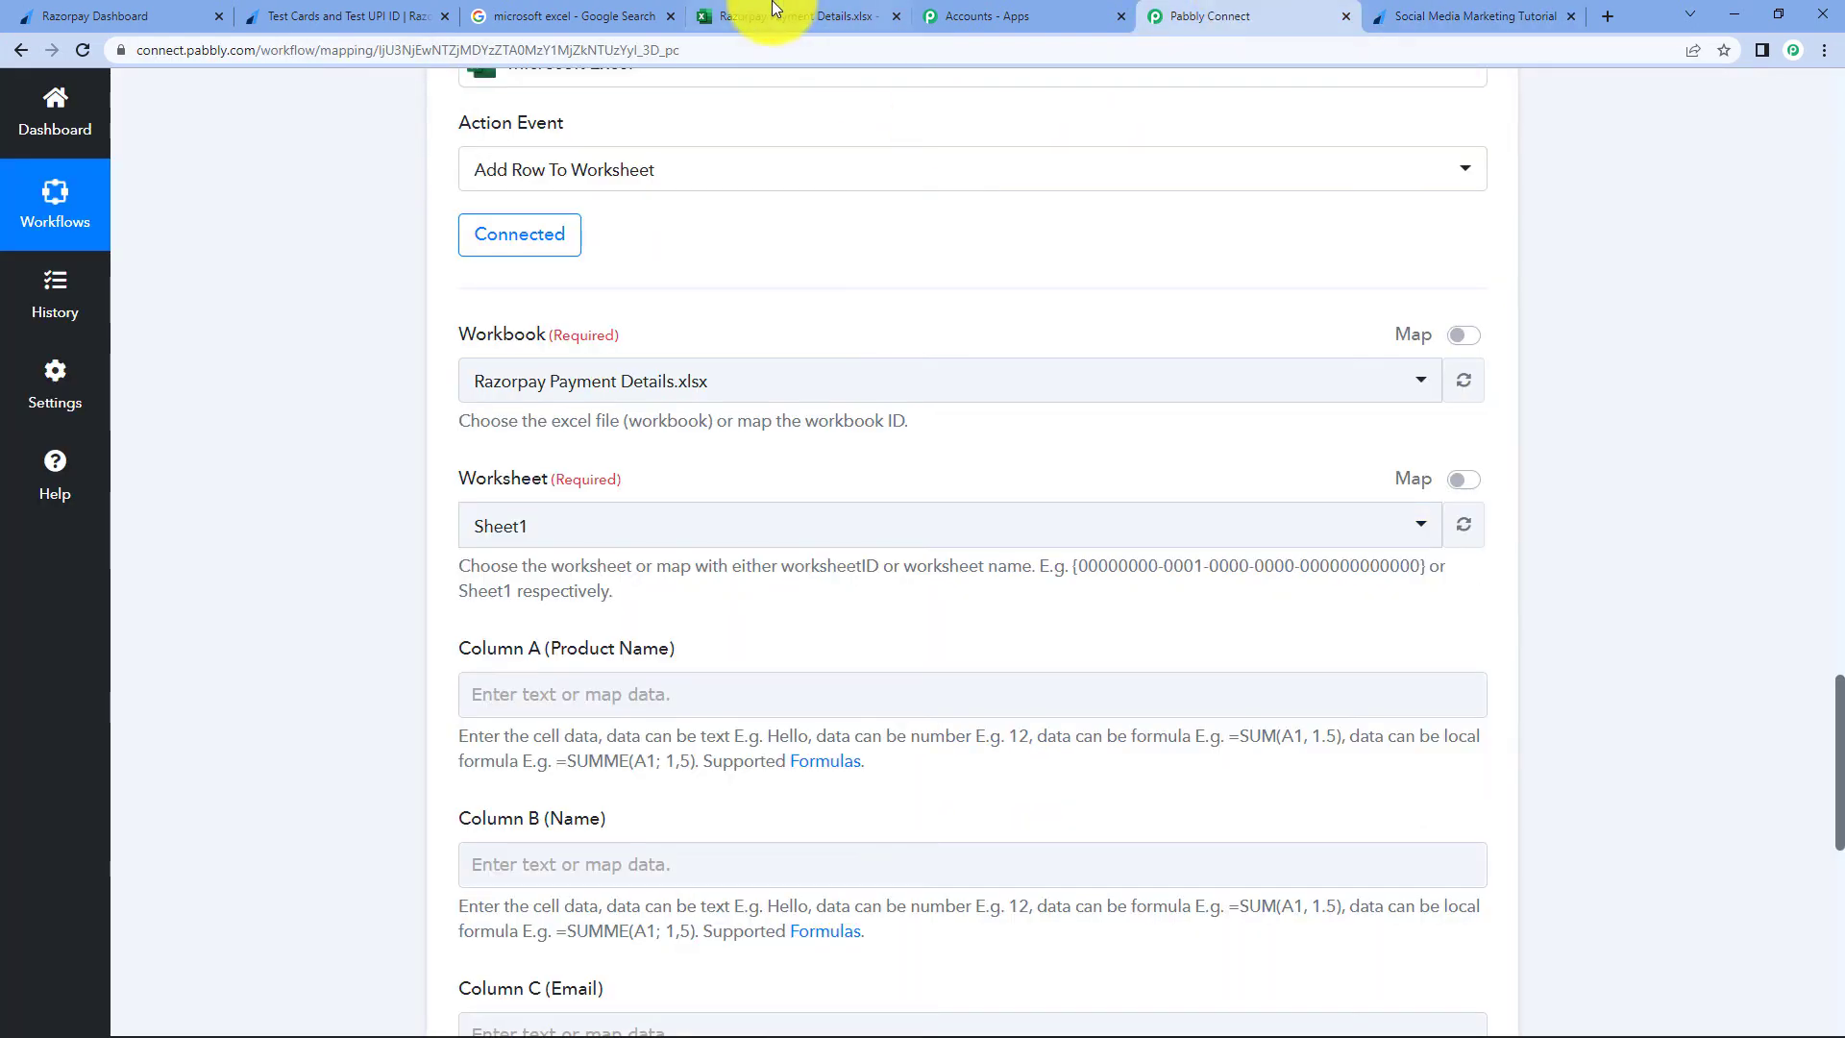
left_click(773, 11)
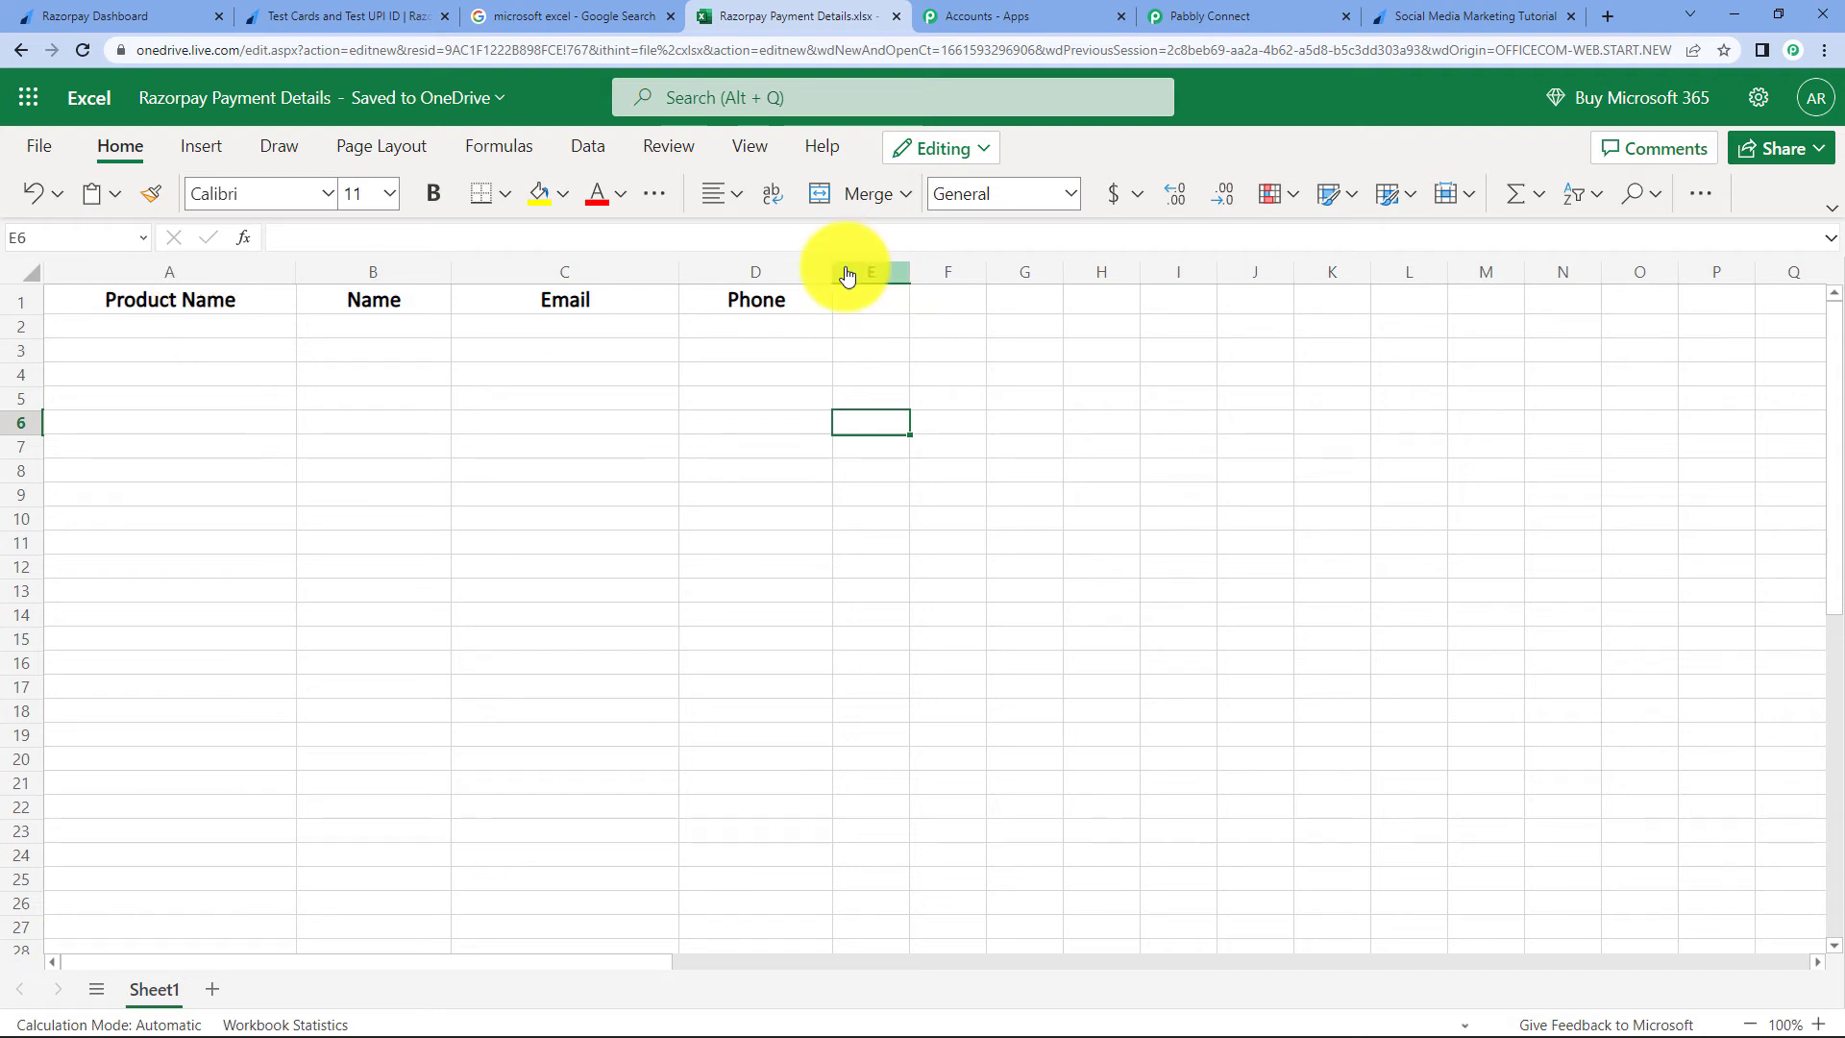
left_click(1251, 12)
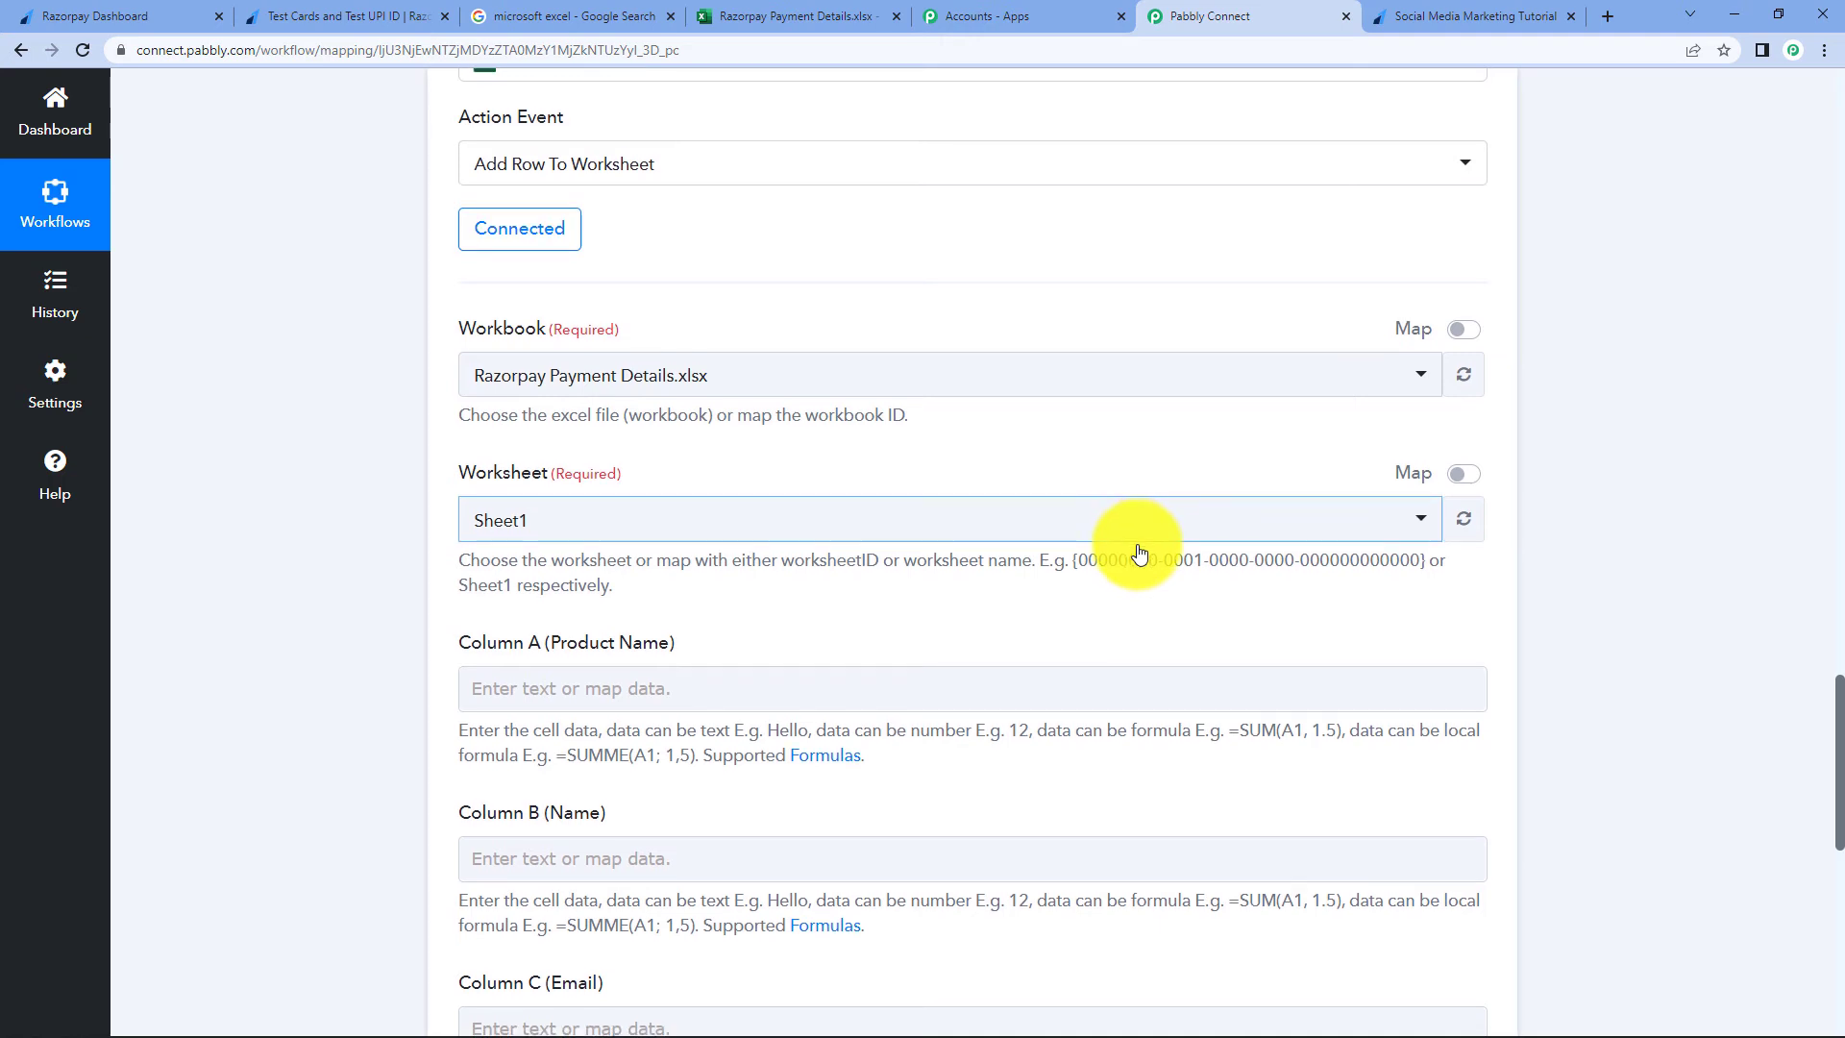
- Map Razorpay's Product Name into Column A and Card Name into Column B
scroll(1132, 538, "down", 3)
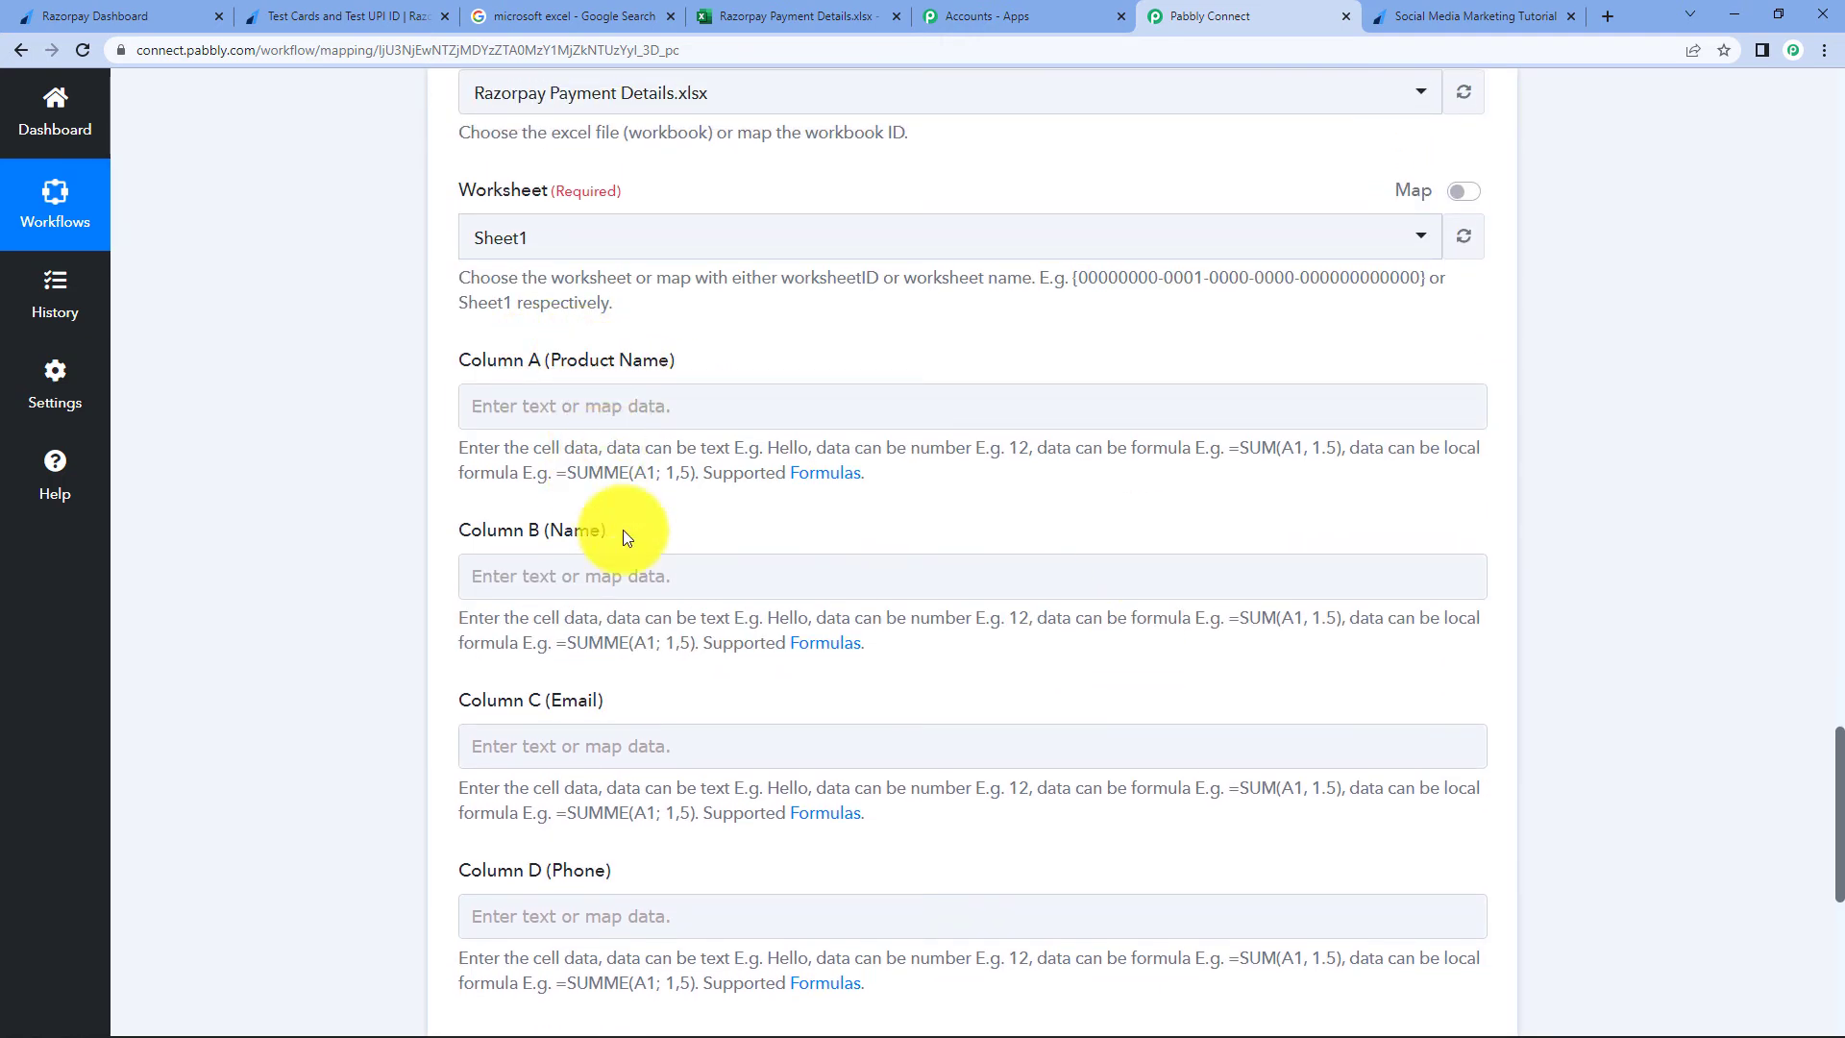
left_click(596, 412)
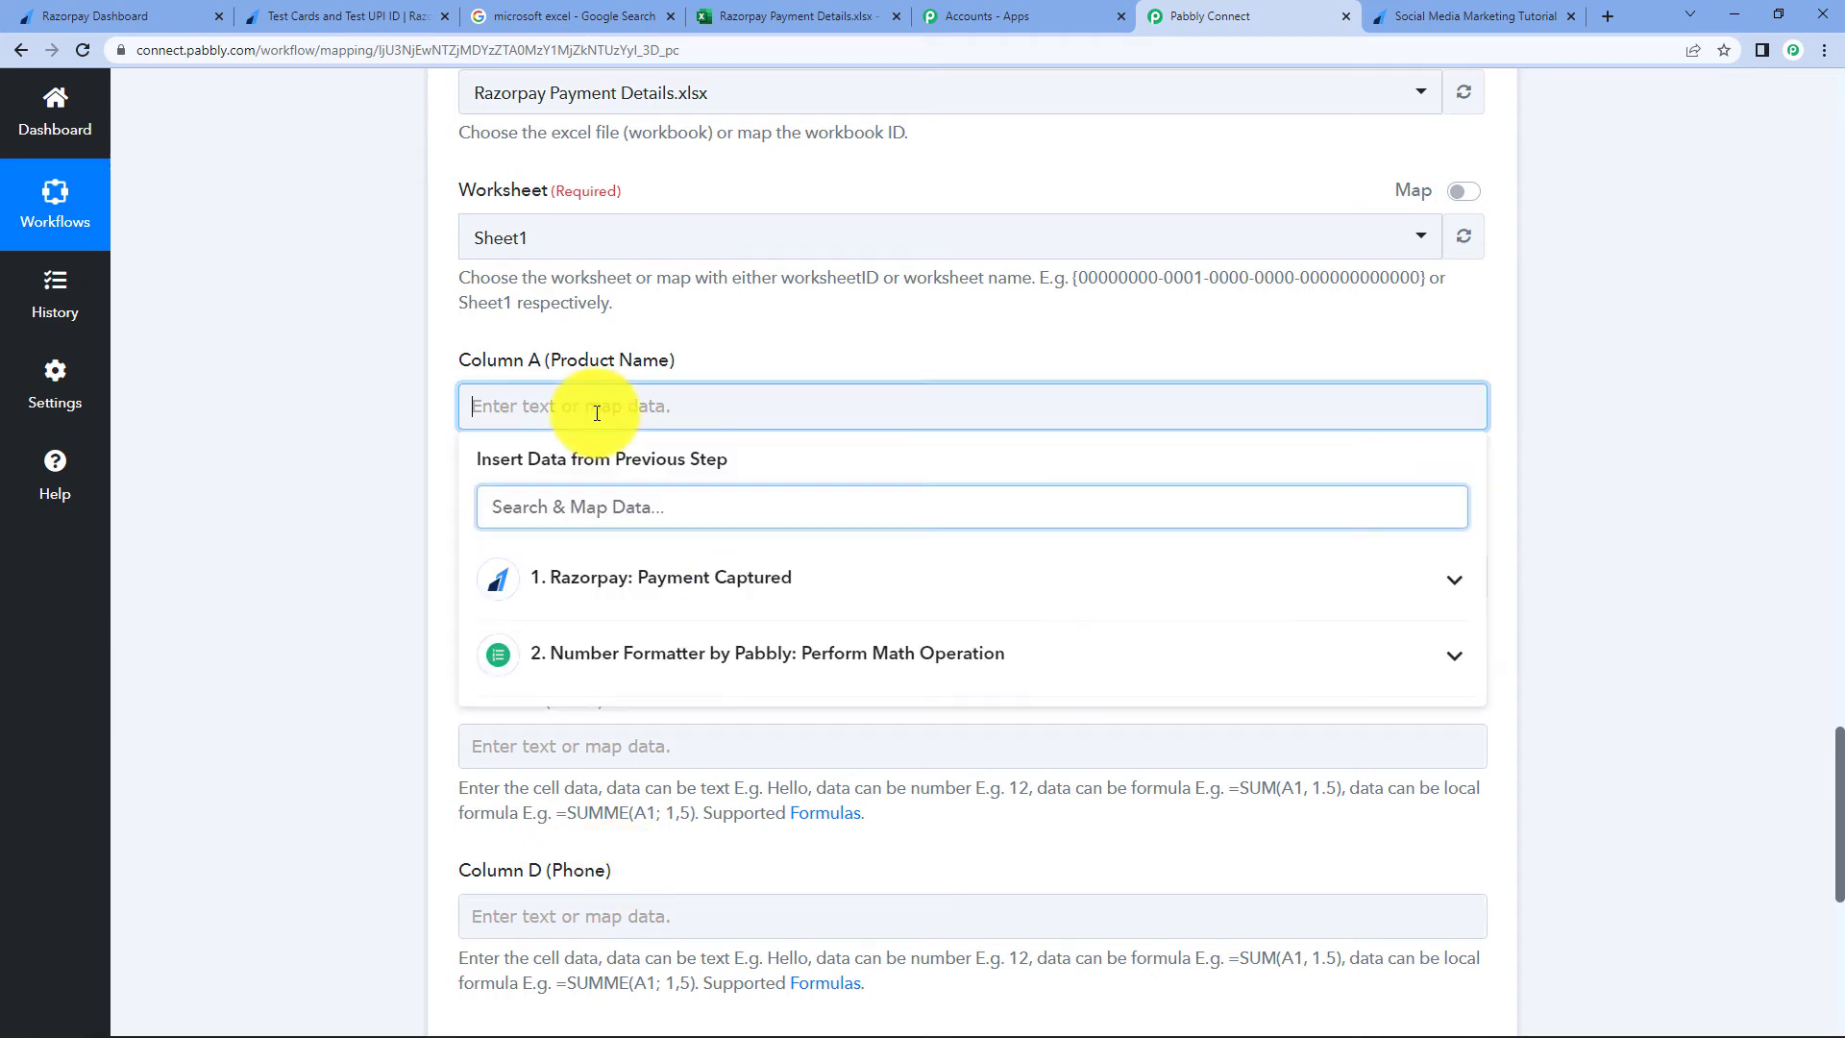
left_click(761, 582)
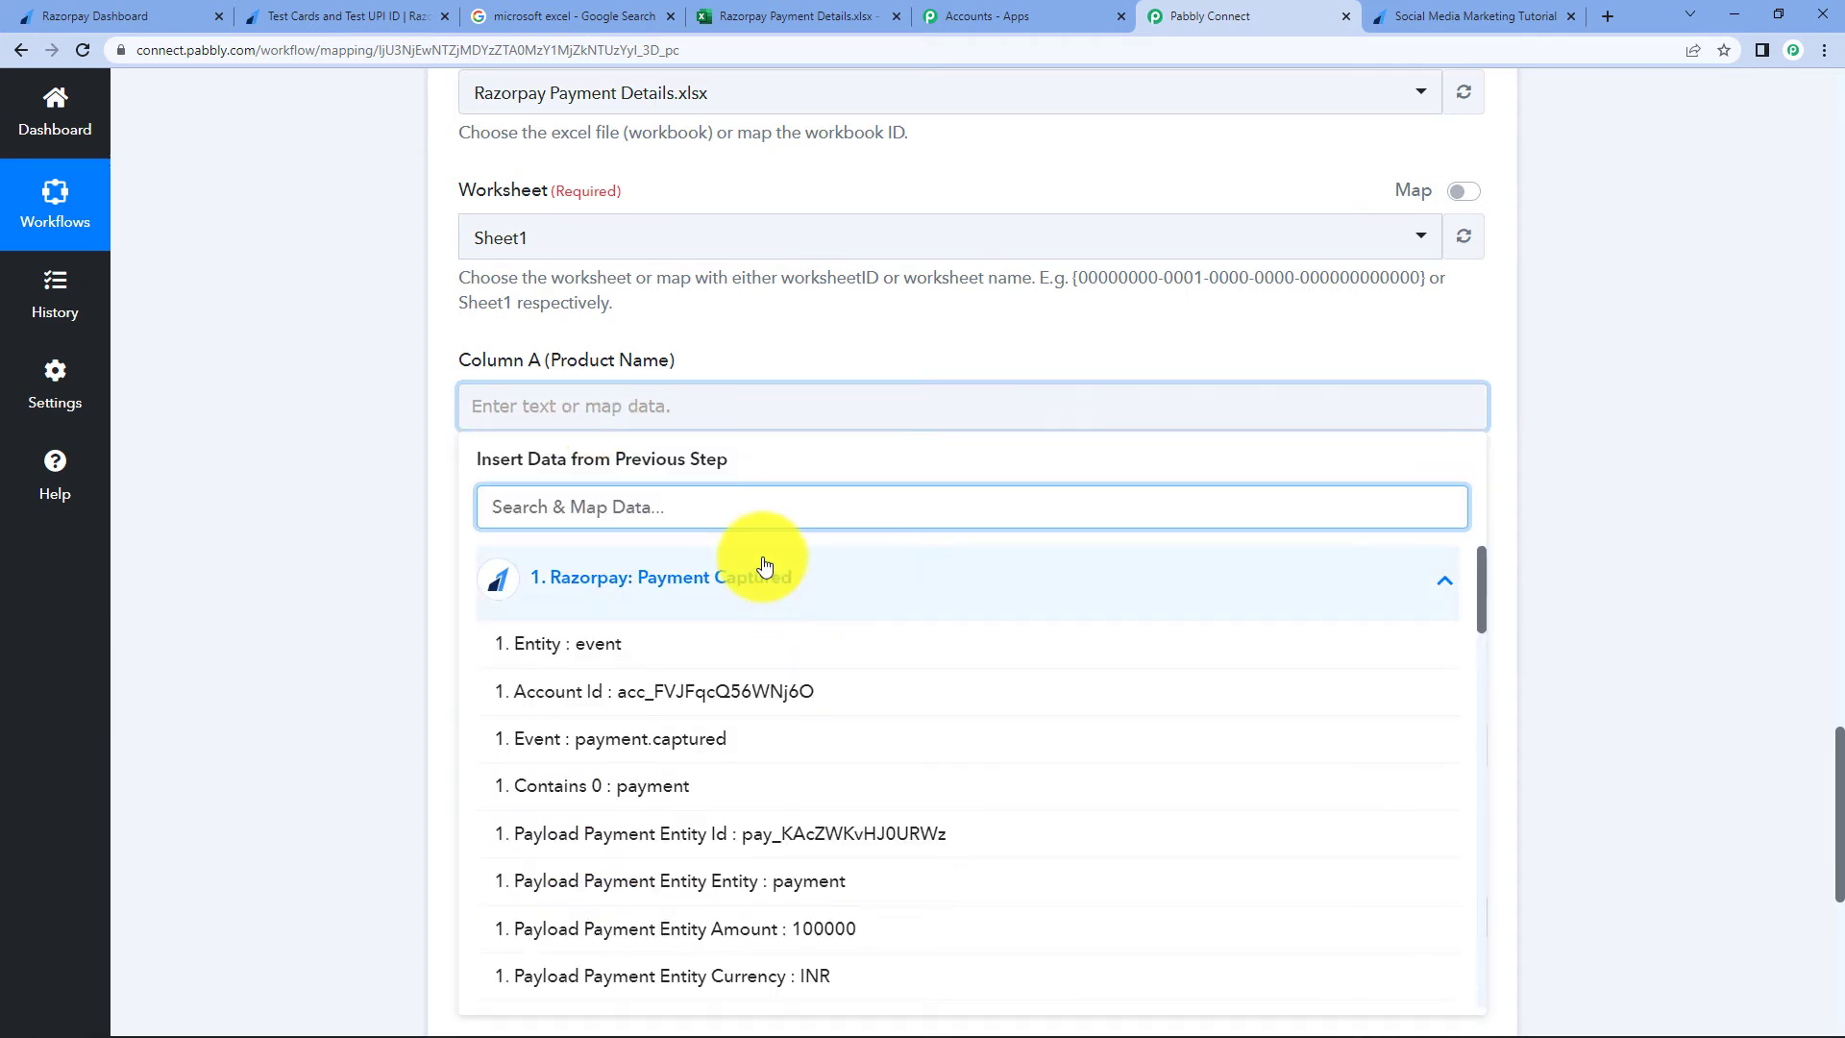
type("pro")
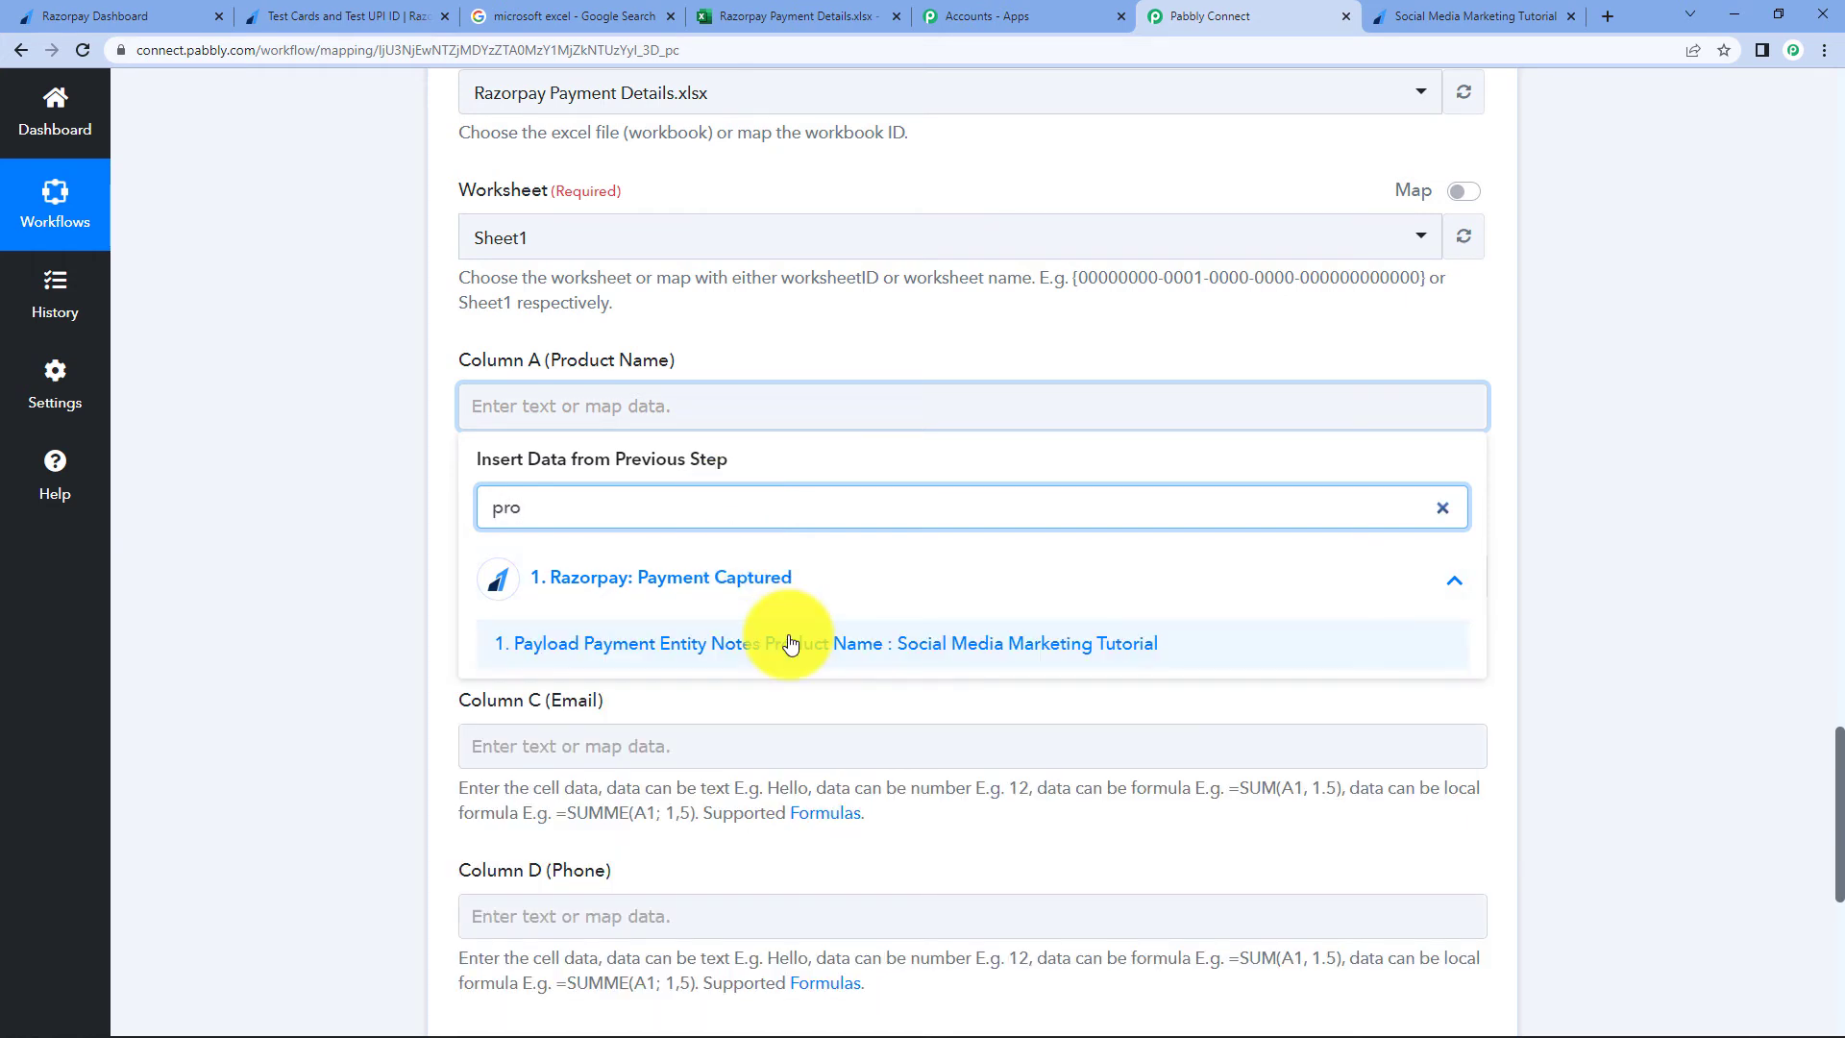
left_click(790, 643)
left_click(1628, 479)
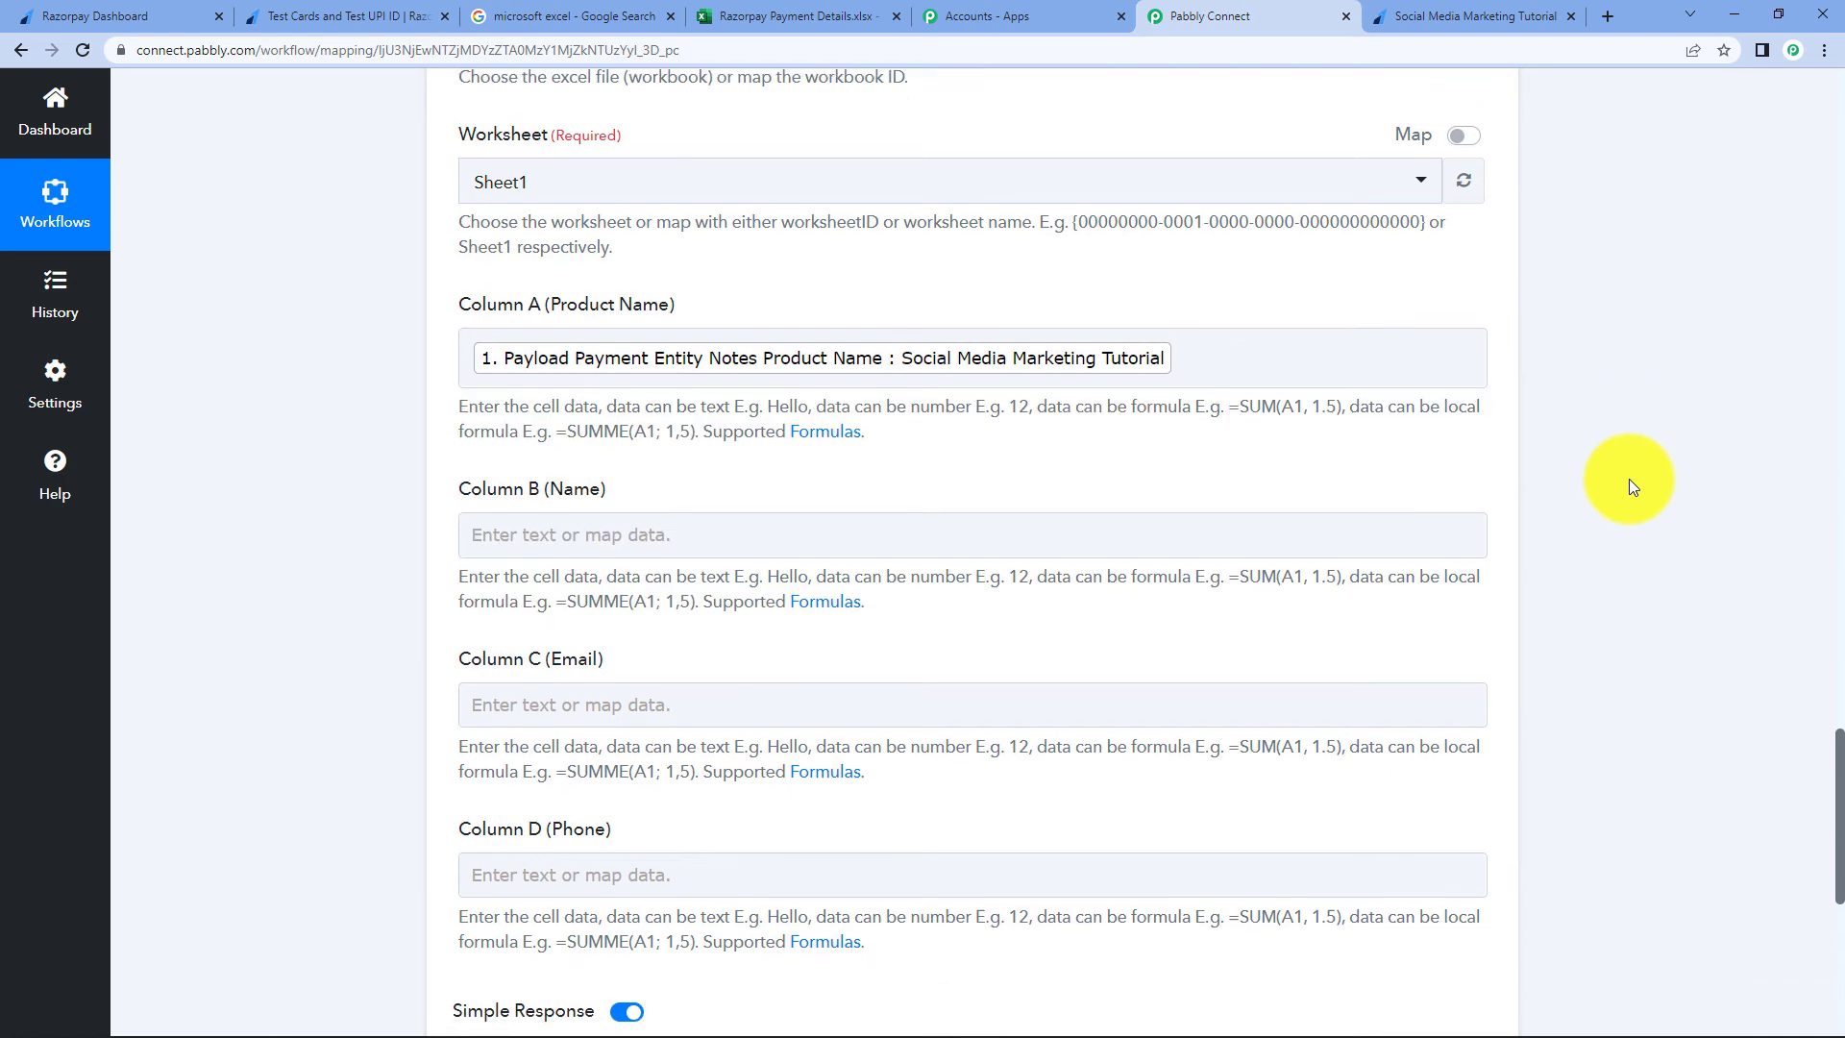
scroll(1628, 479, "down", 2)
left_click(708, 409)
left_click(709, 565)
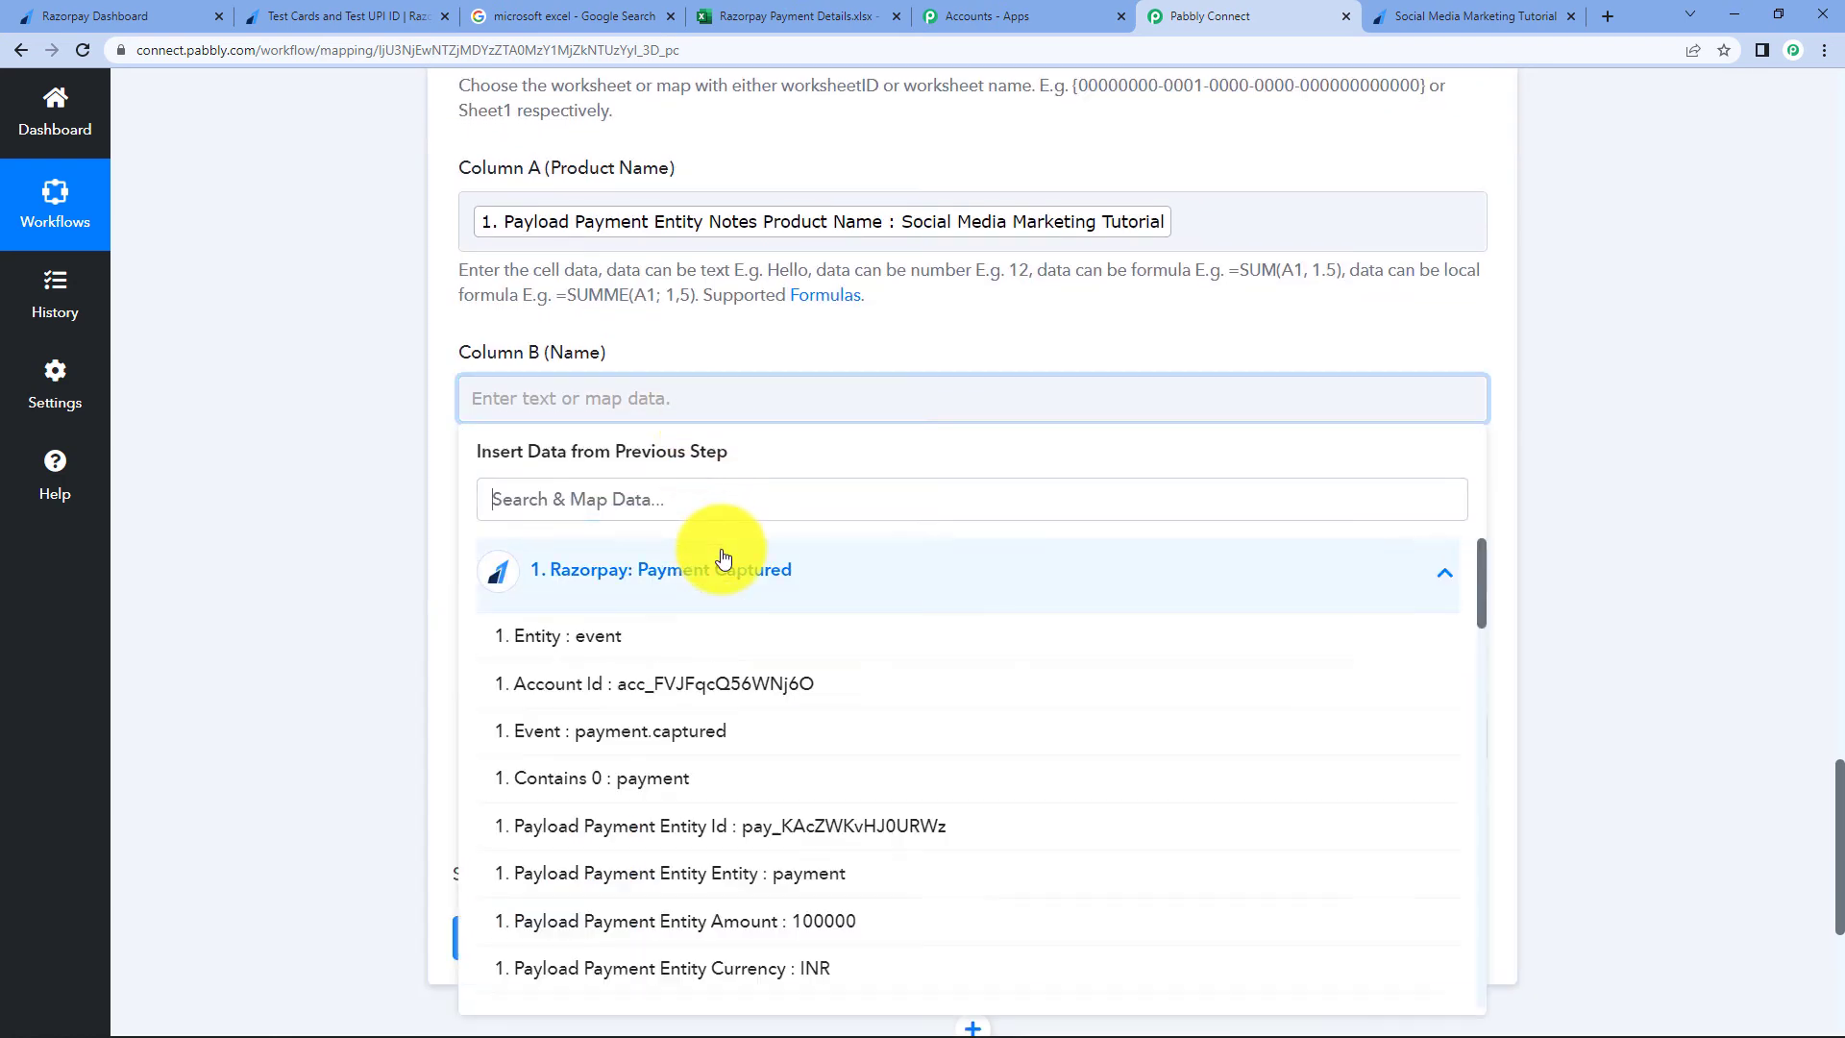
type("nam")
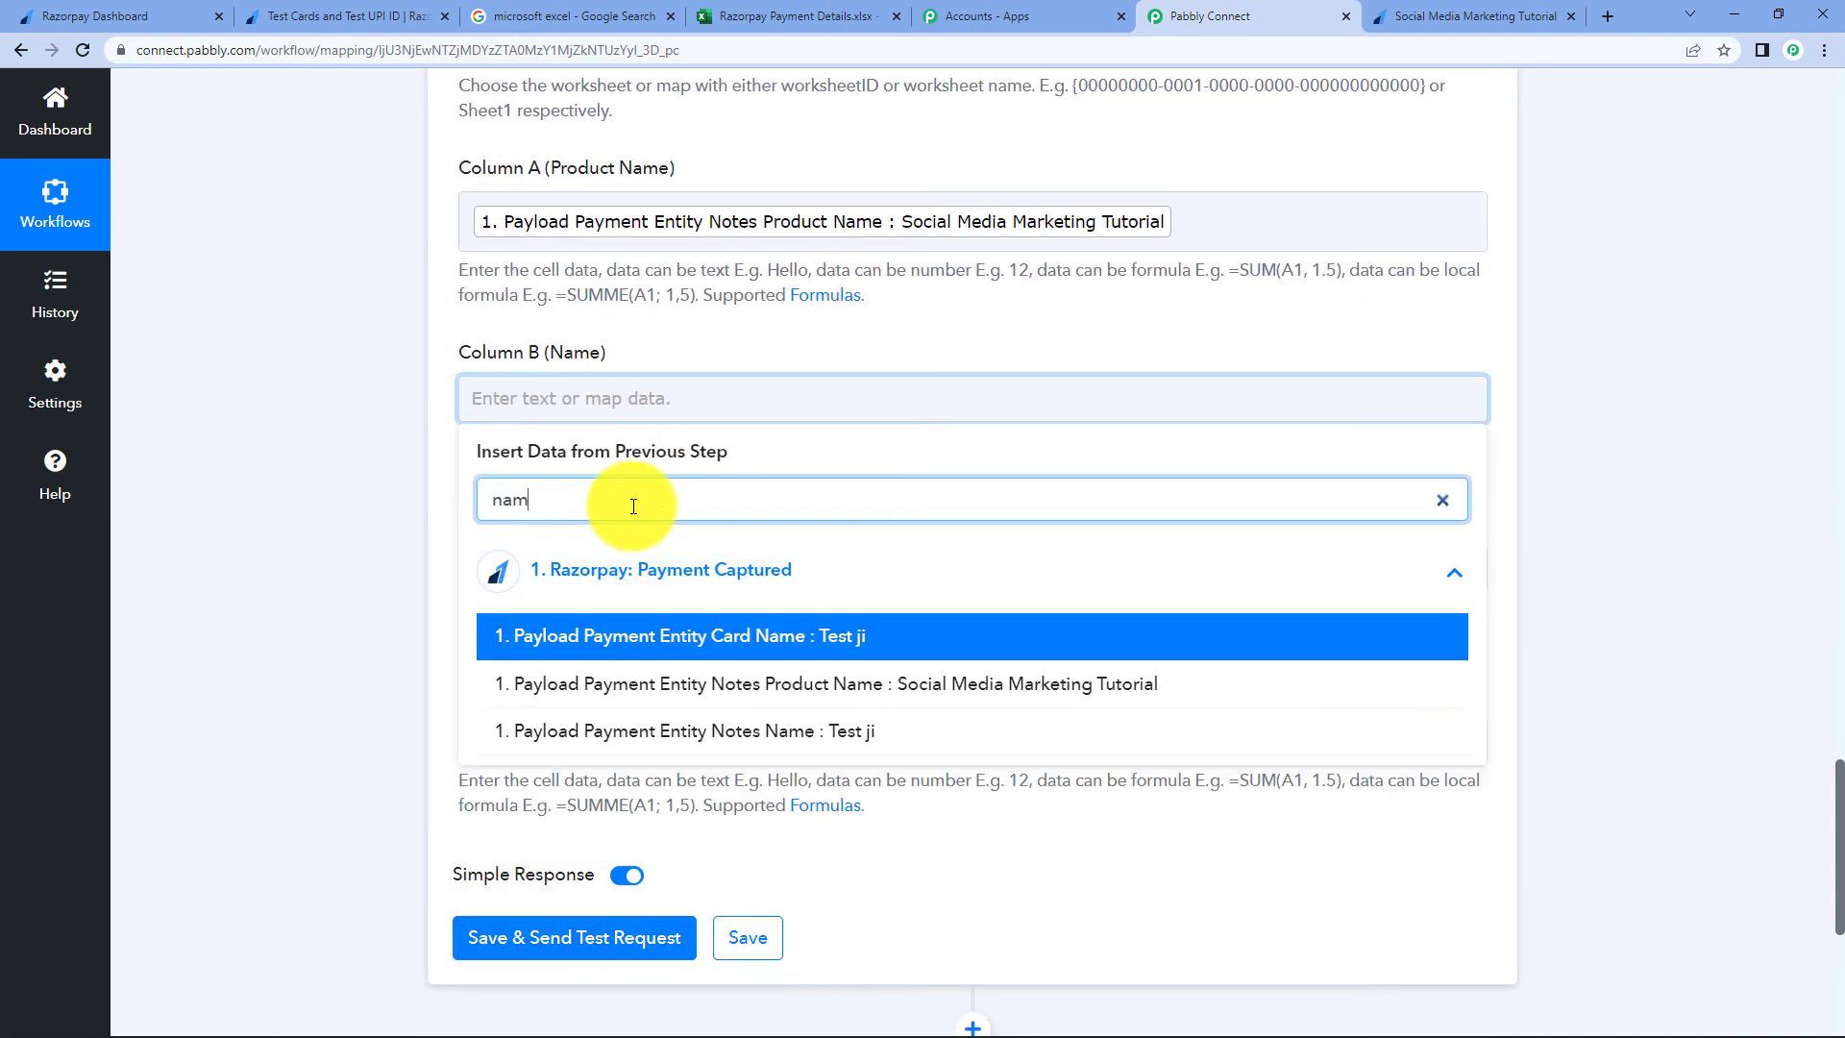
left_click(770, 637)
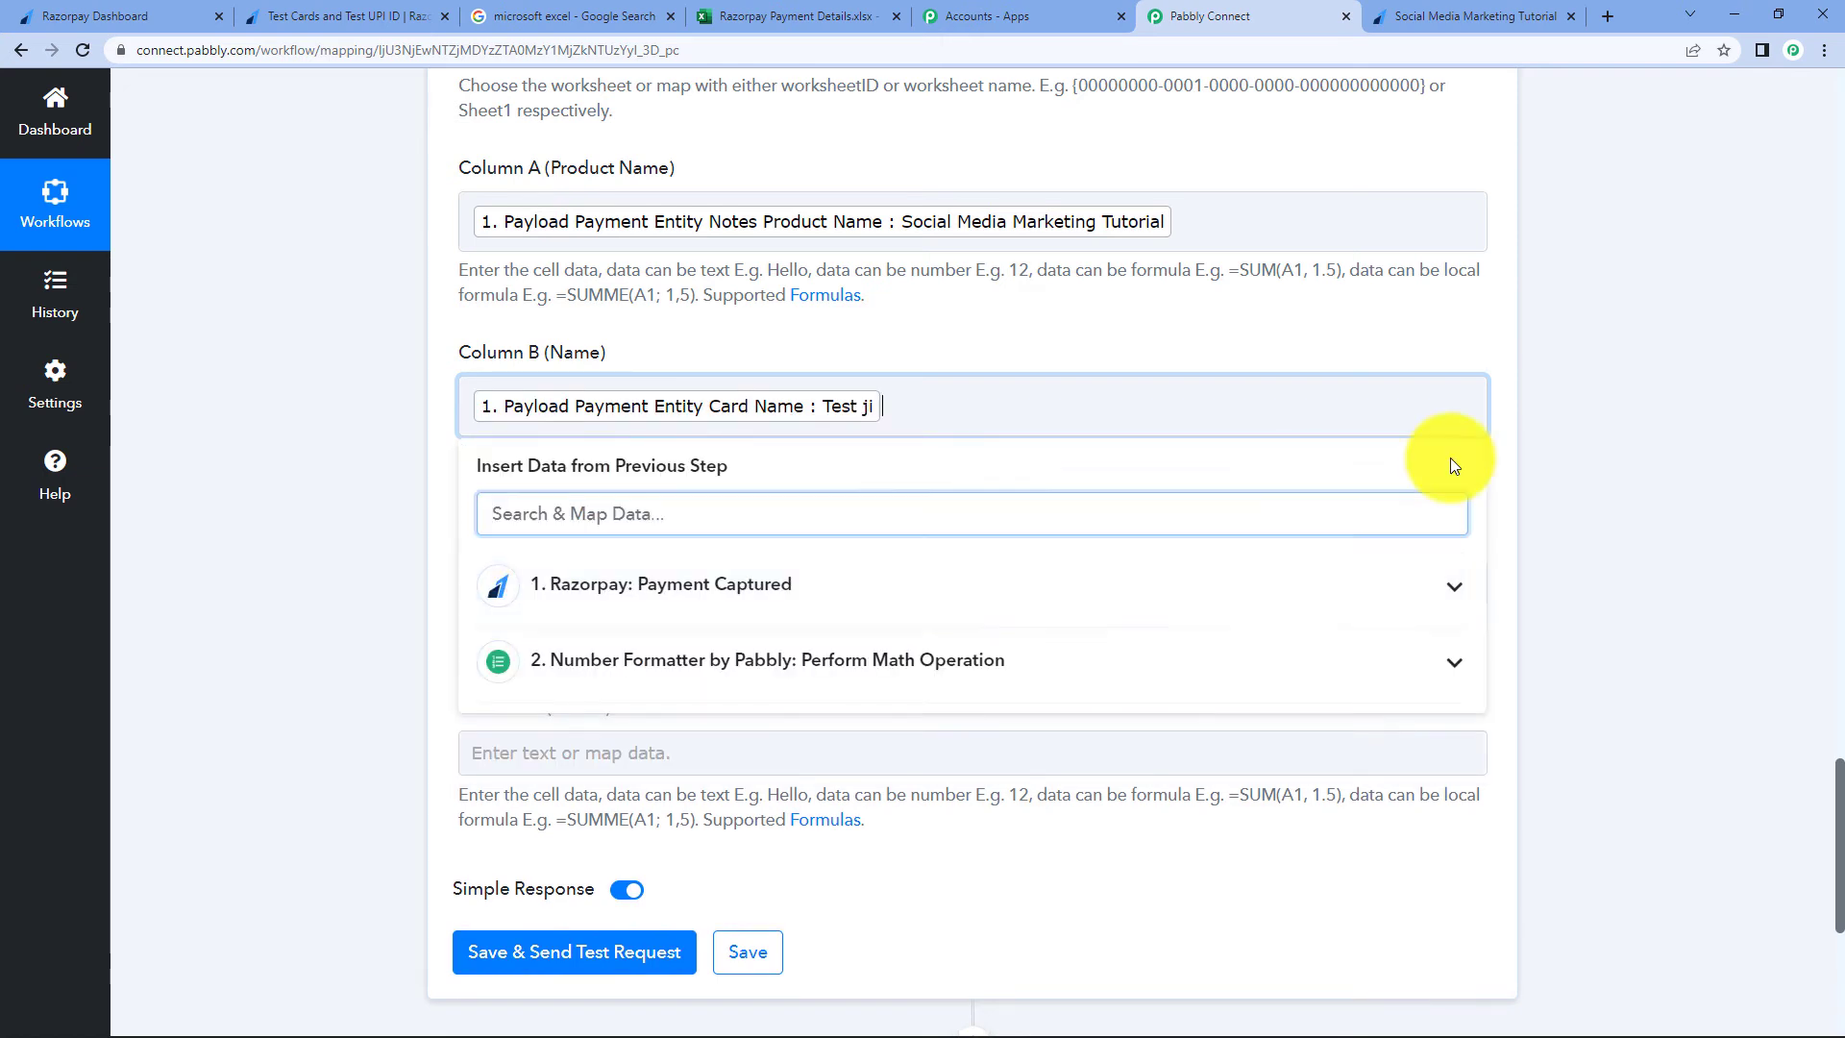
left_click(1655, 385)
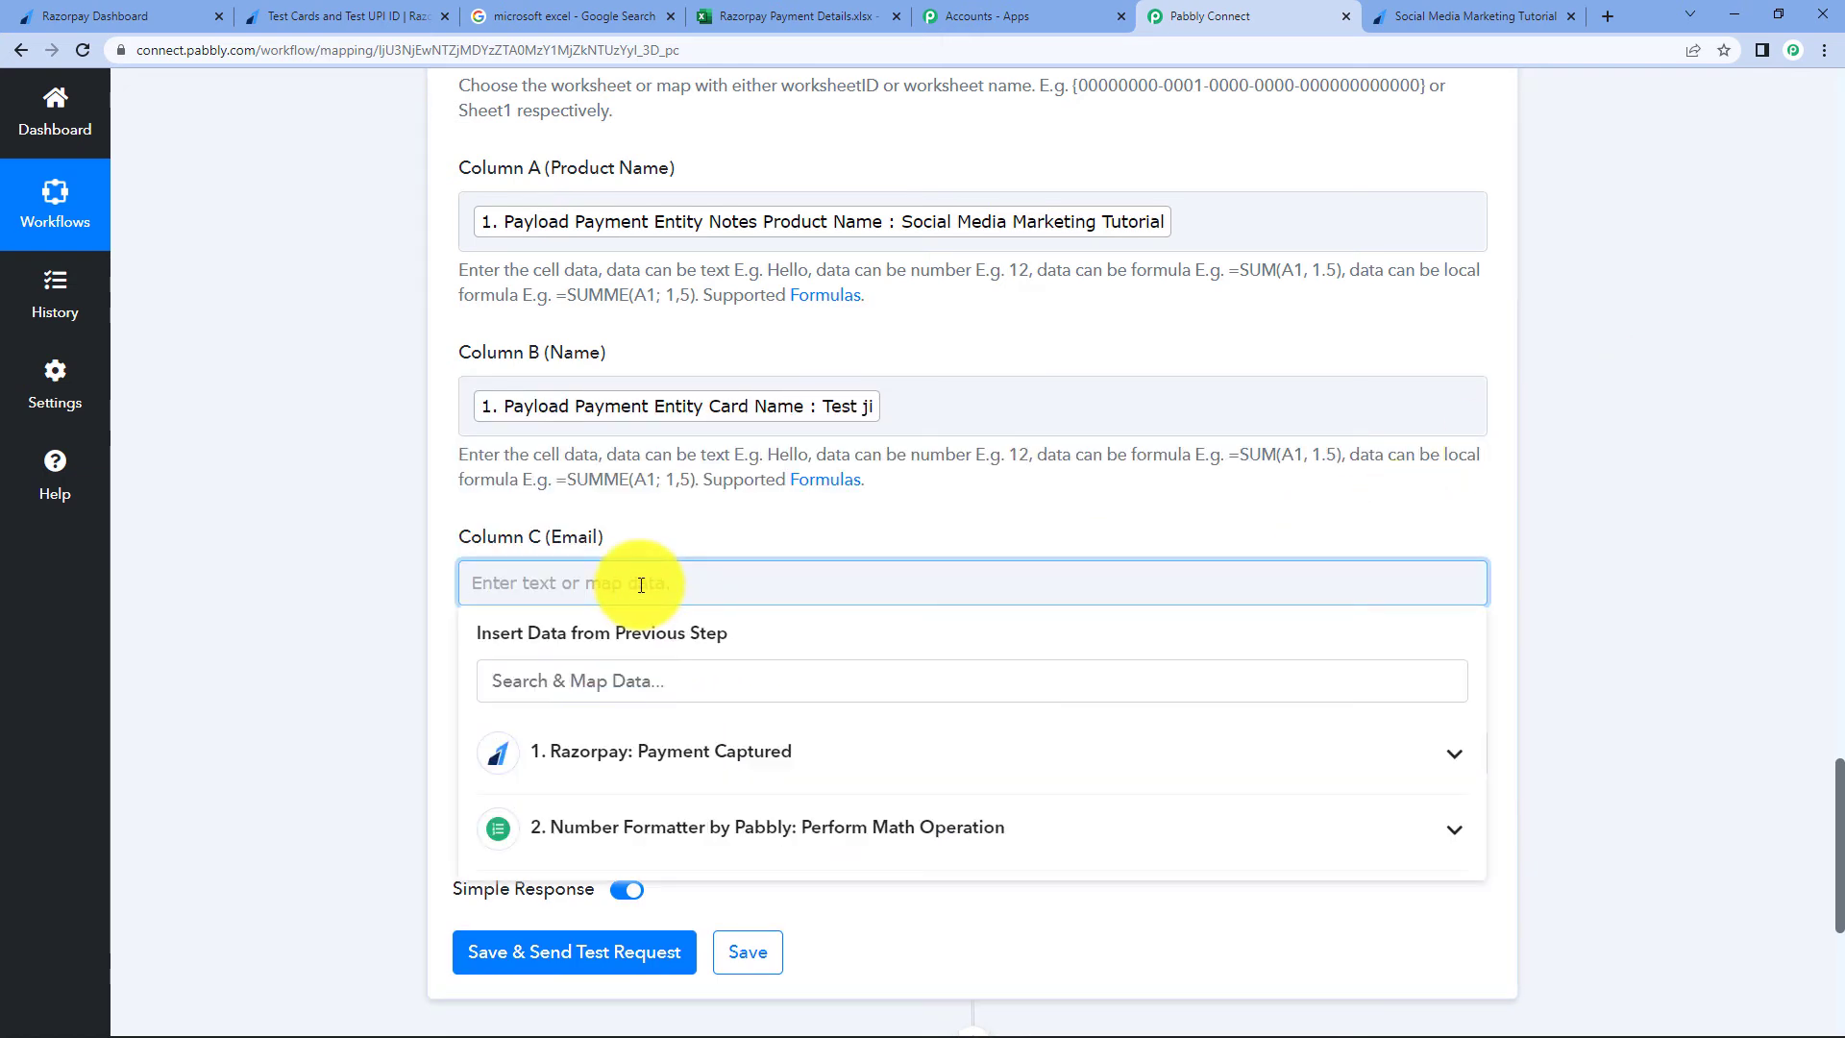
- Map Email into Column C and Notes Phone into Column D, then save and send a test request
type("e")
key("BackSpace")
left_click(607, 688)
type("emai")
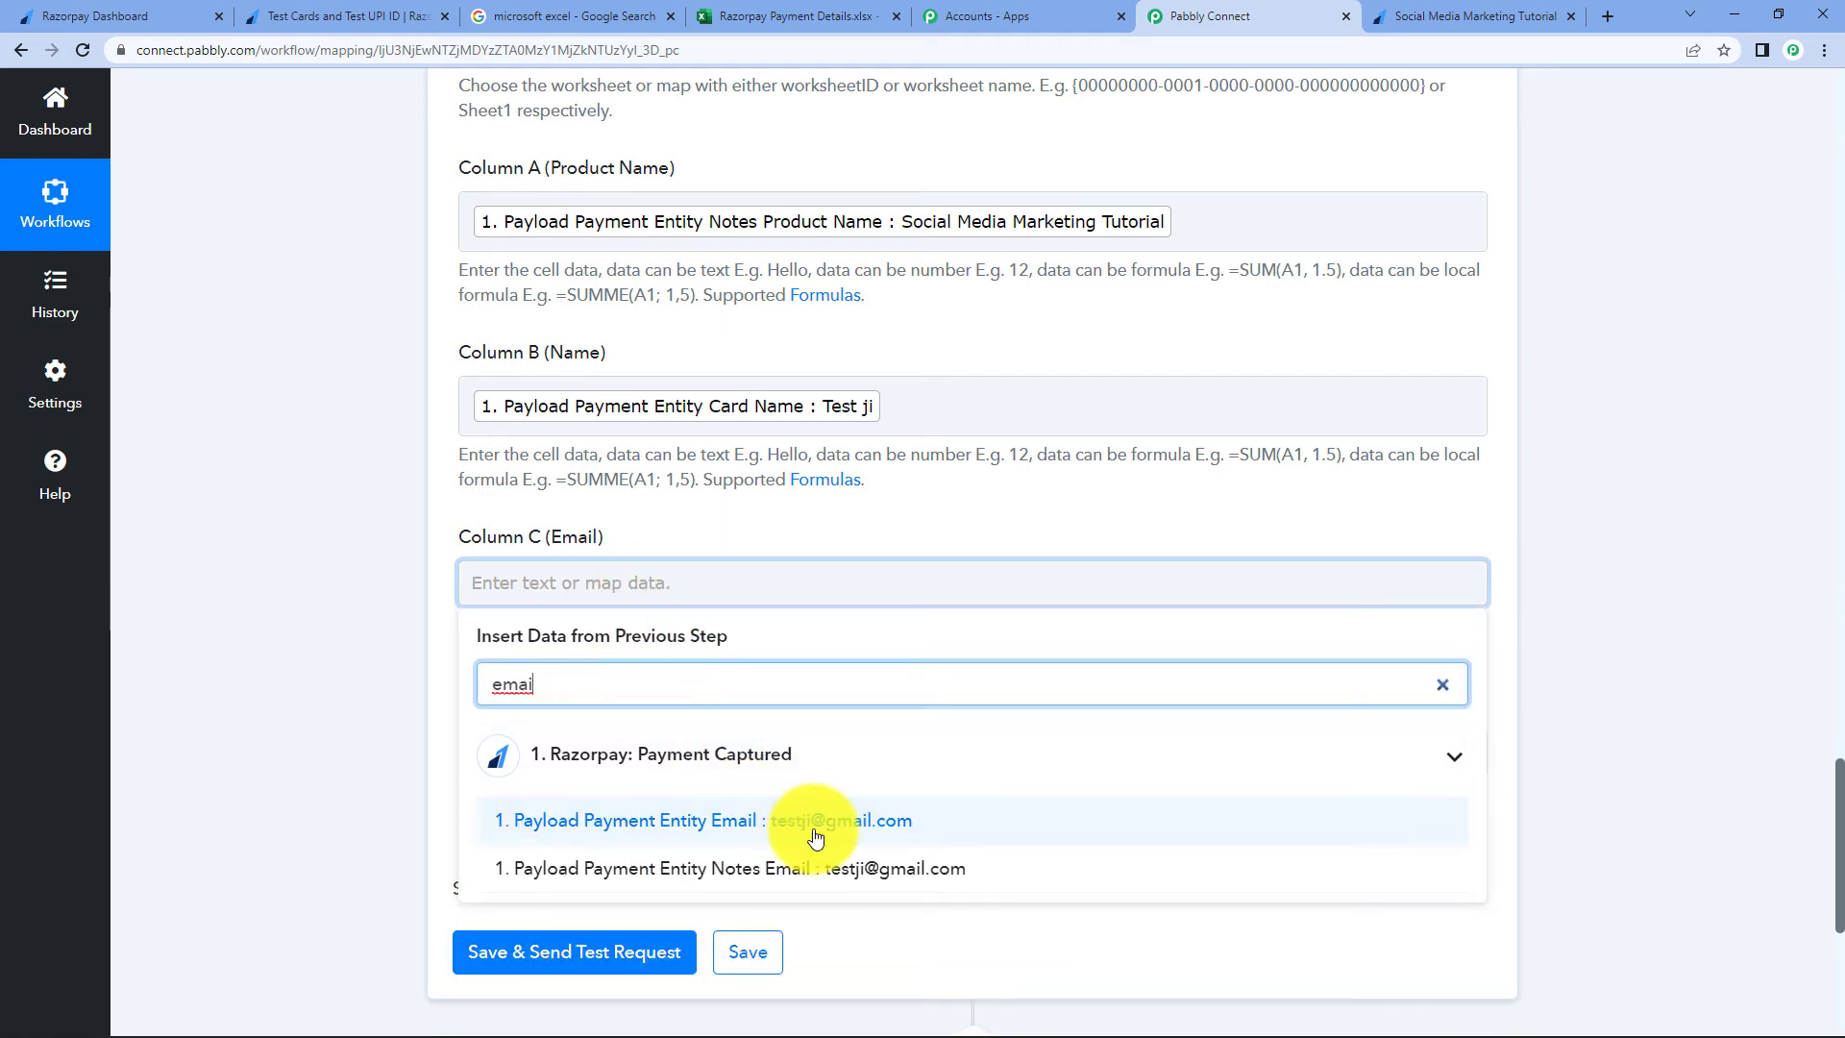
left_click(810, 819)
scroll(1706, 379, "down", 3)
left_click(1692, 382)
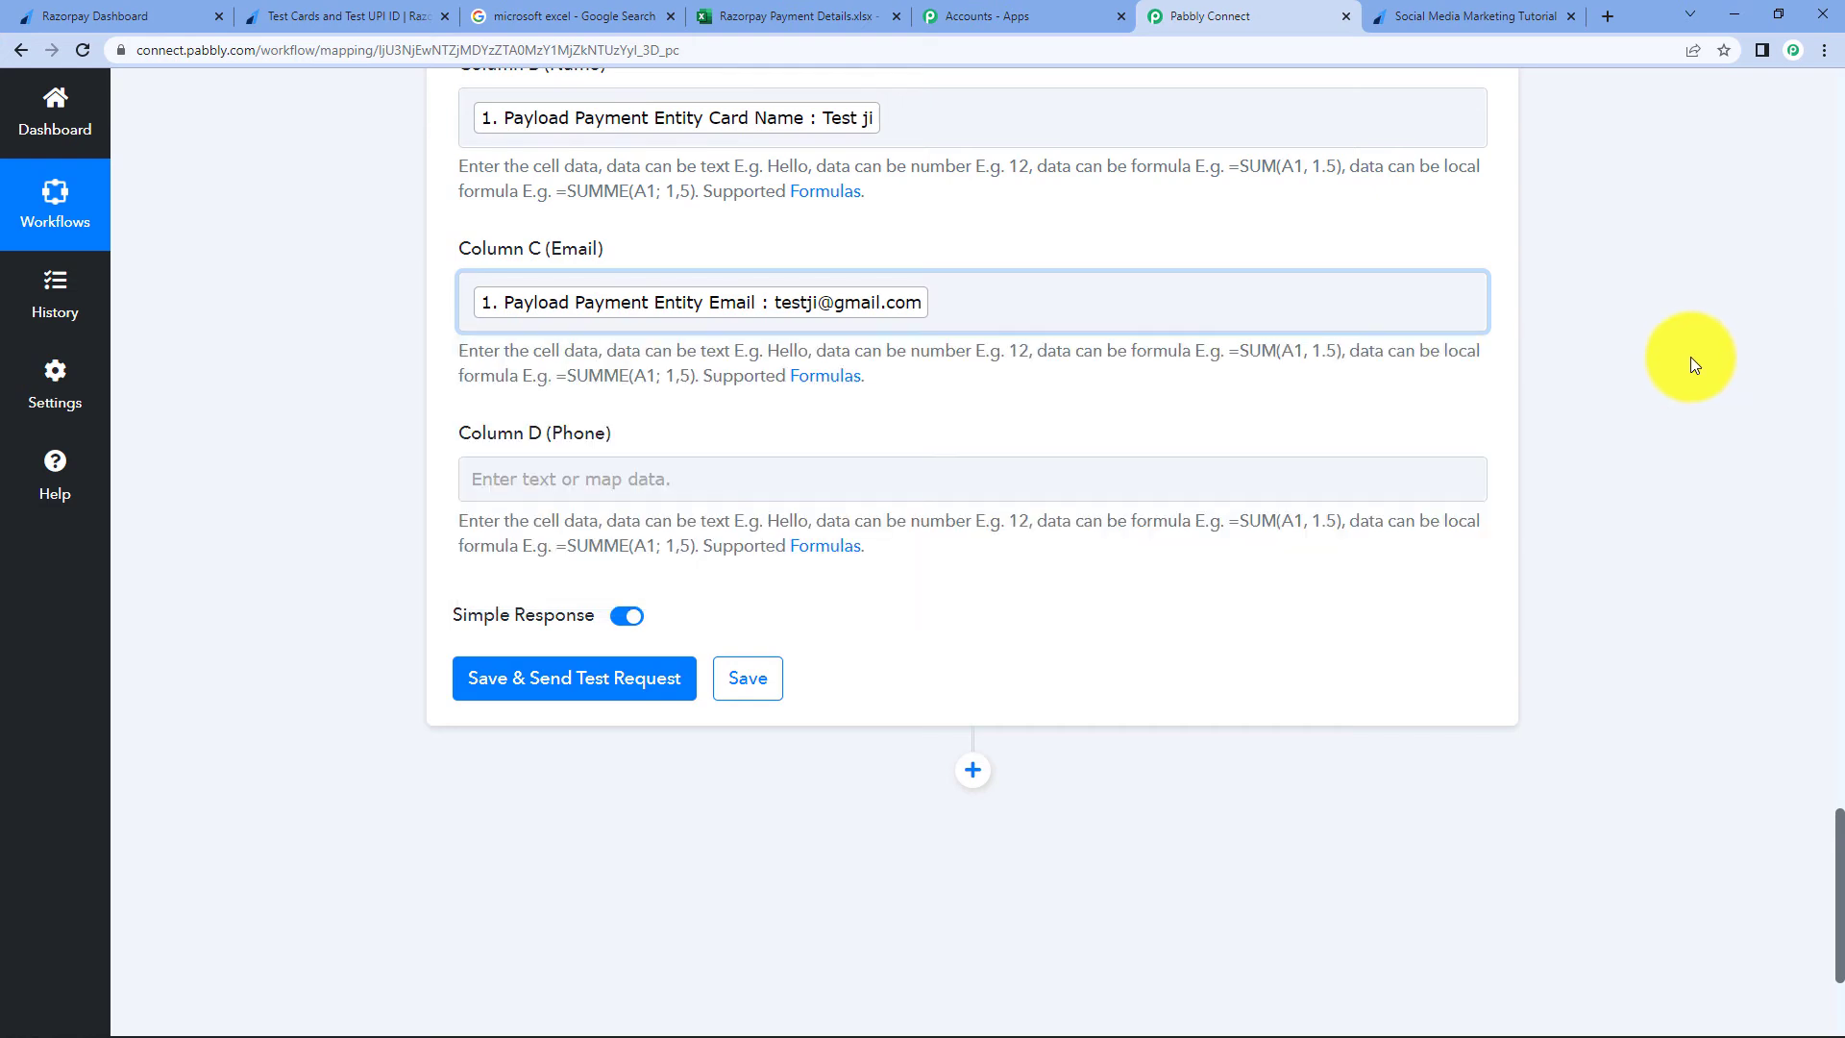
scroll(438, 651, "up", 1)
left_click(597, 576)
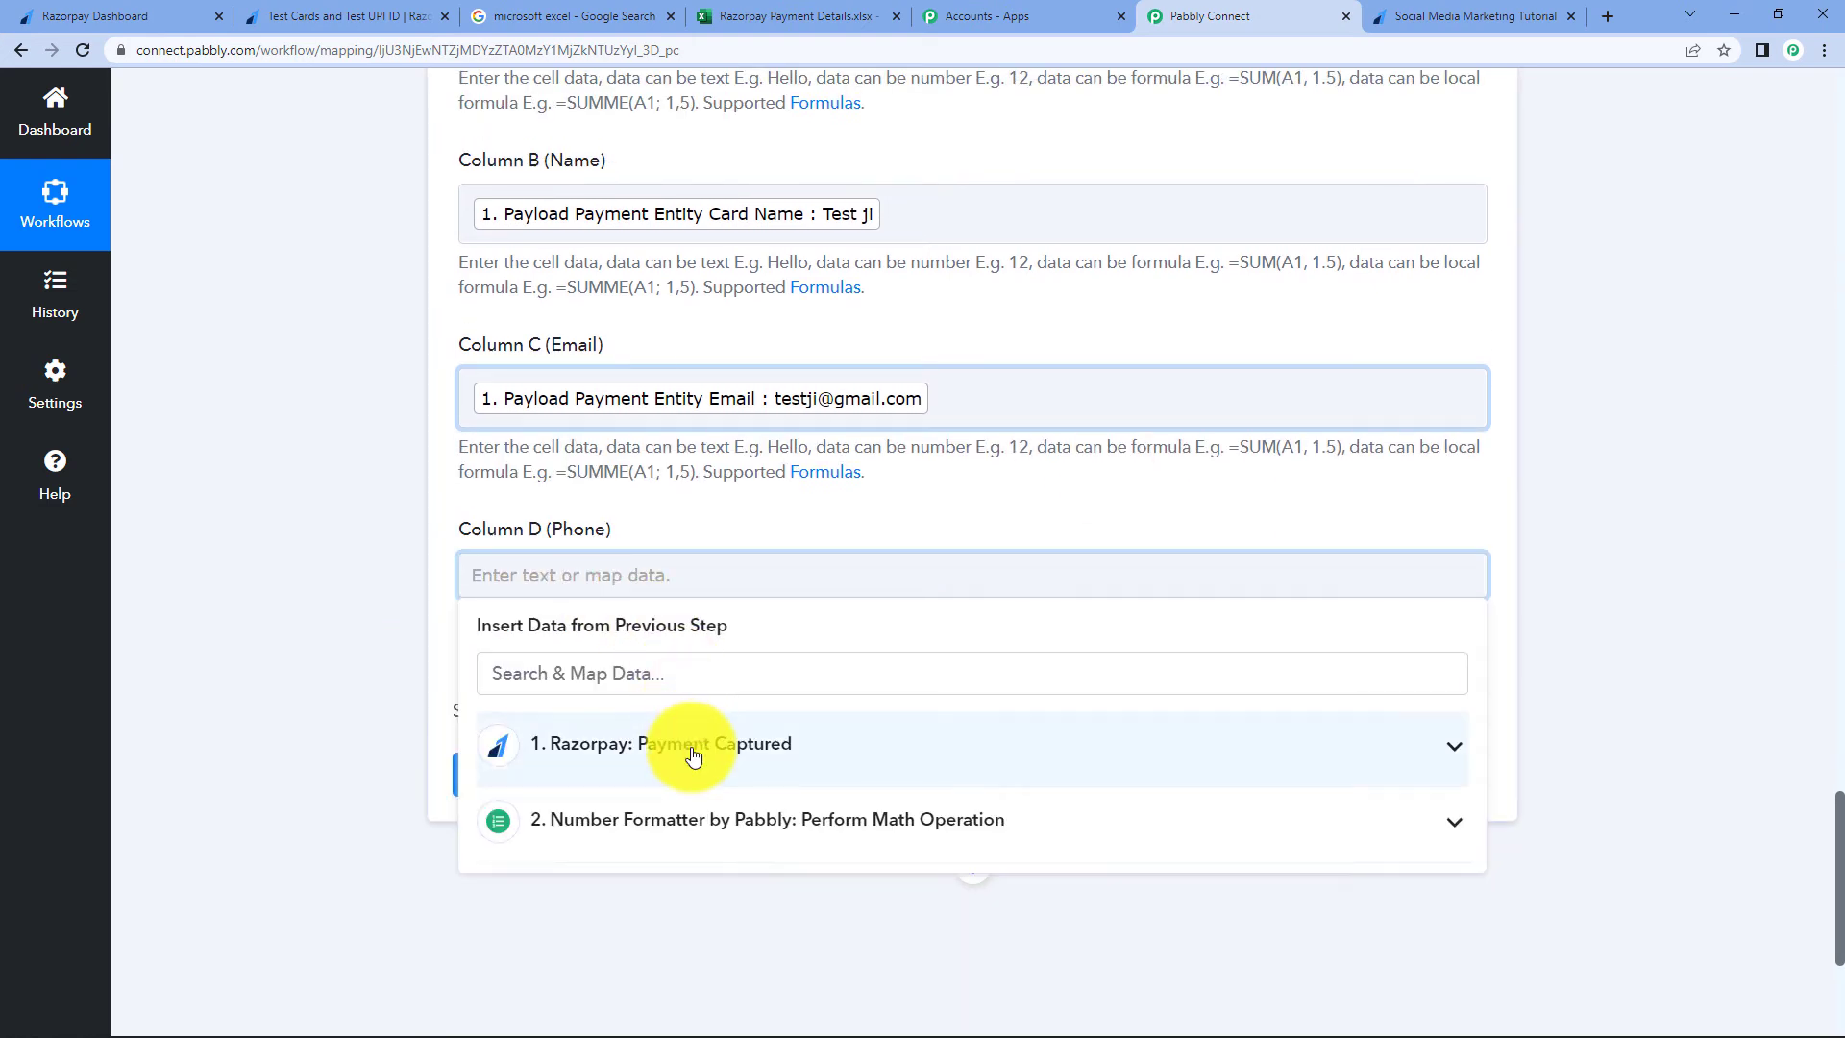
left_click(679, 743)
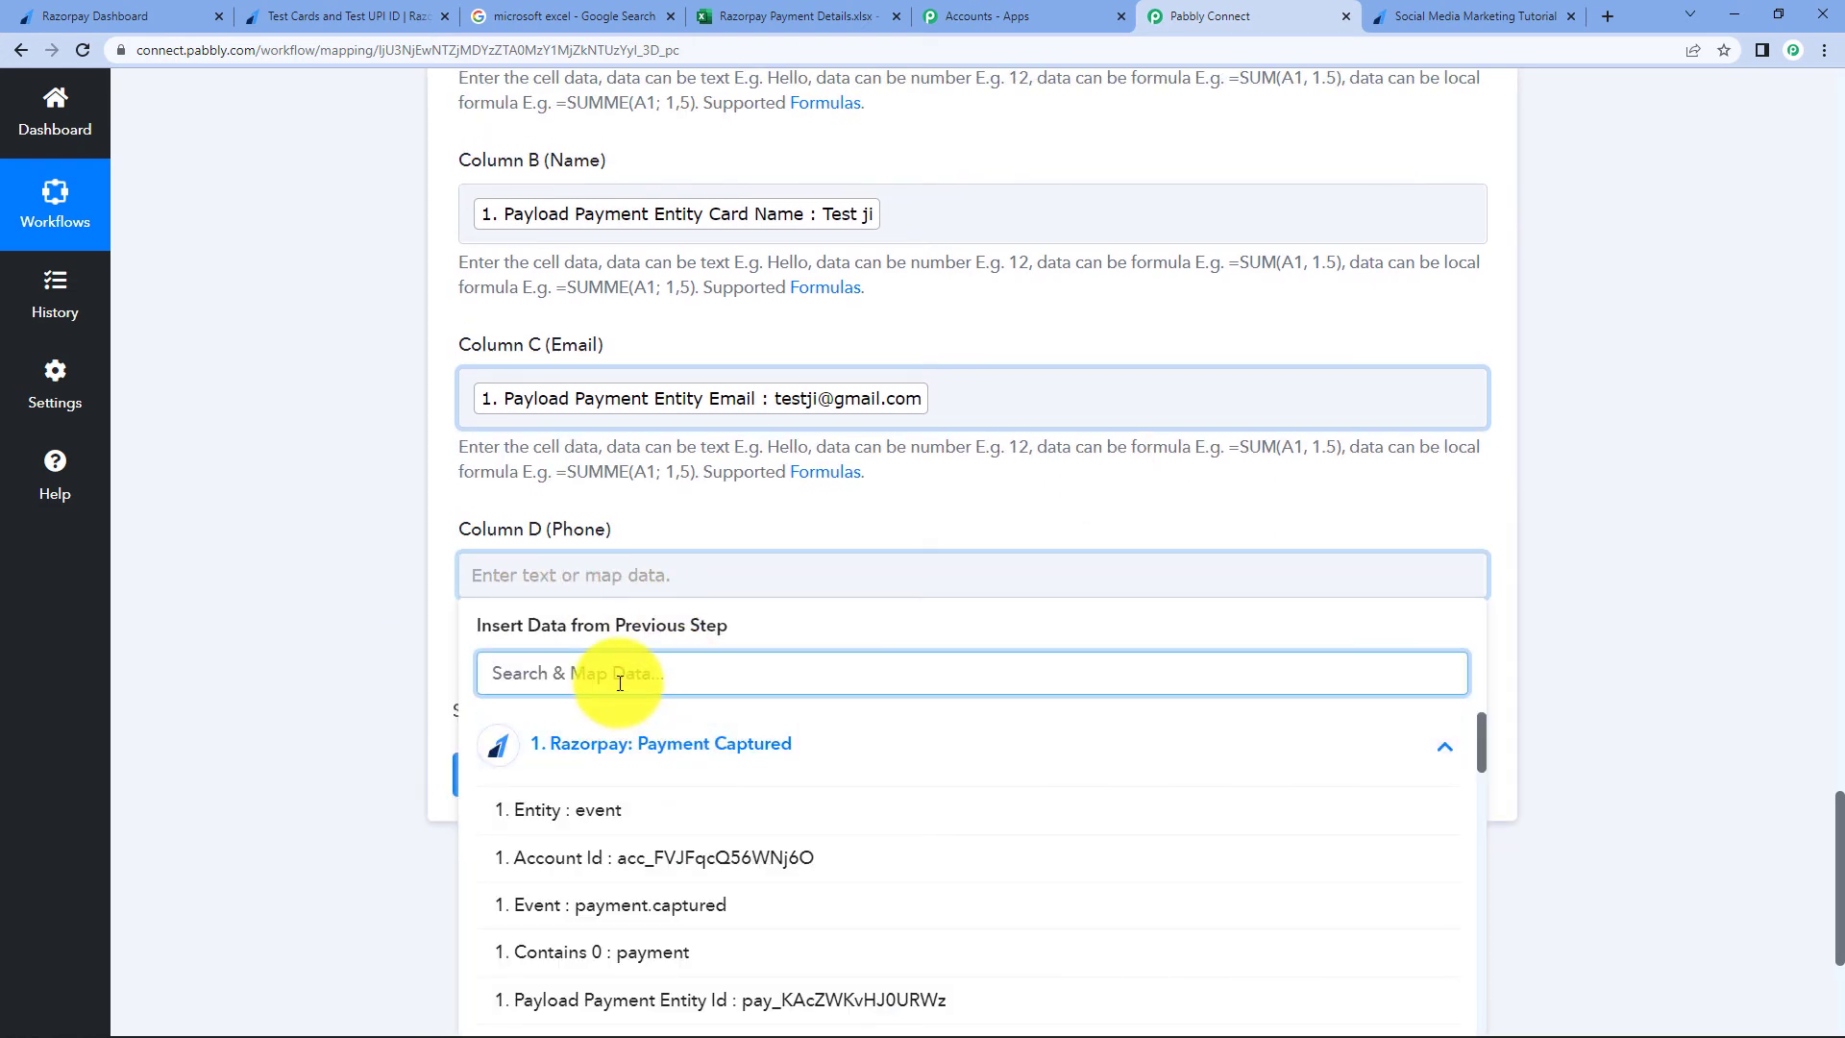
type("phon")
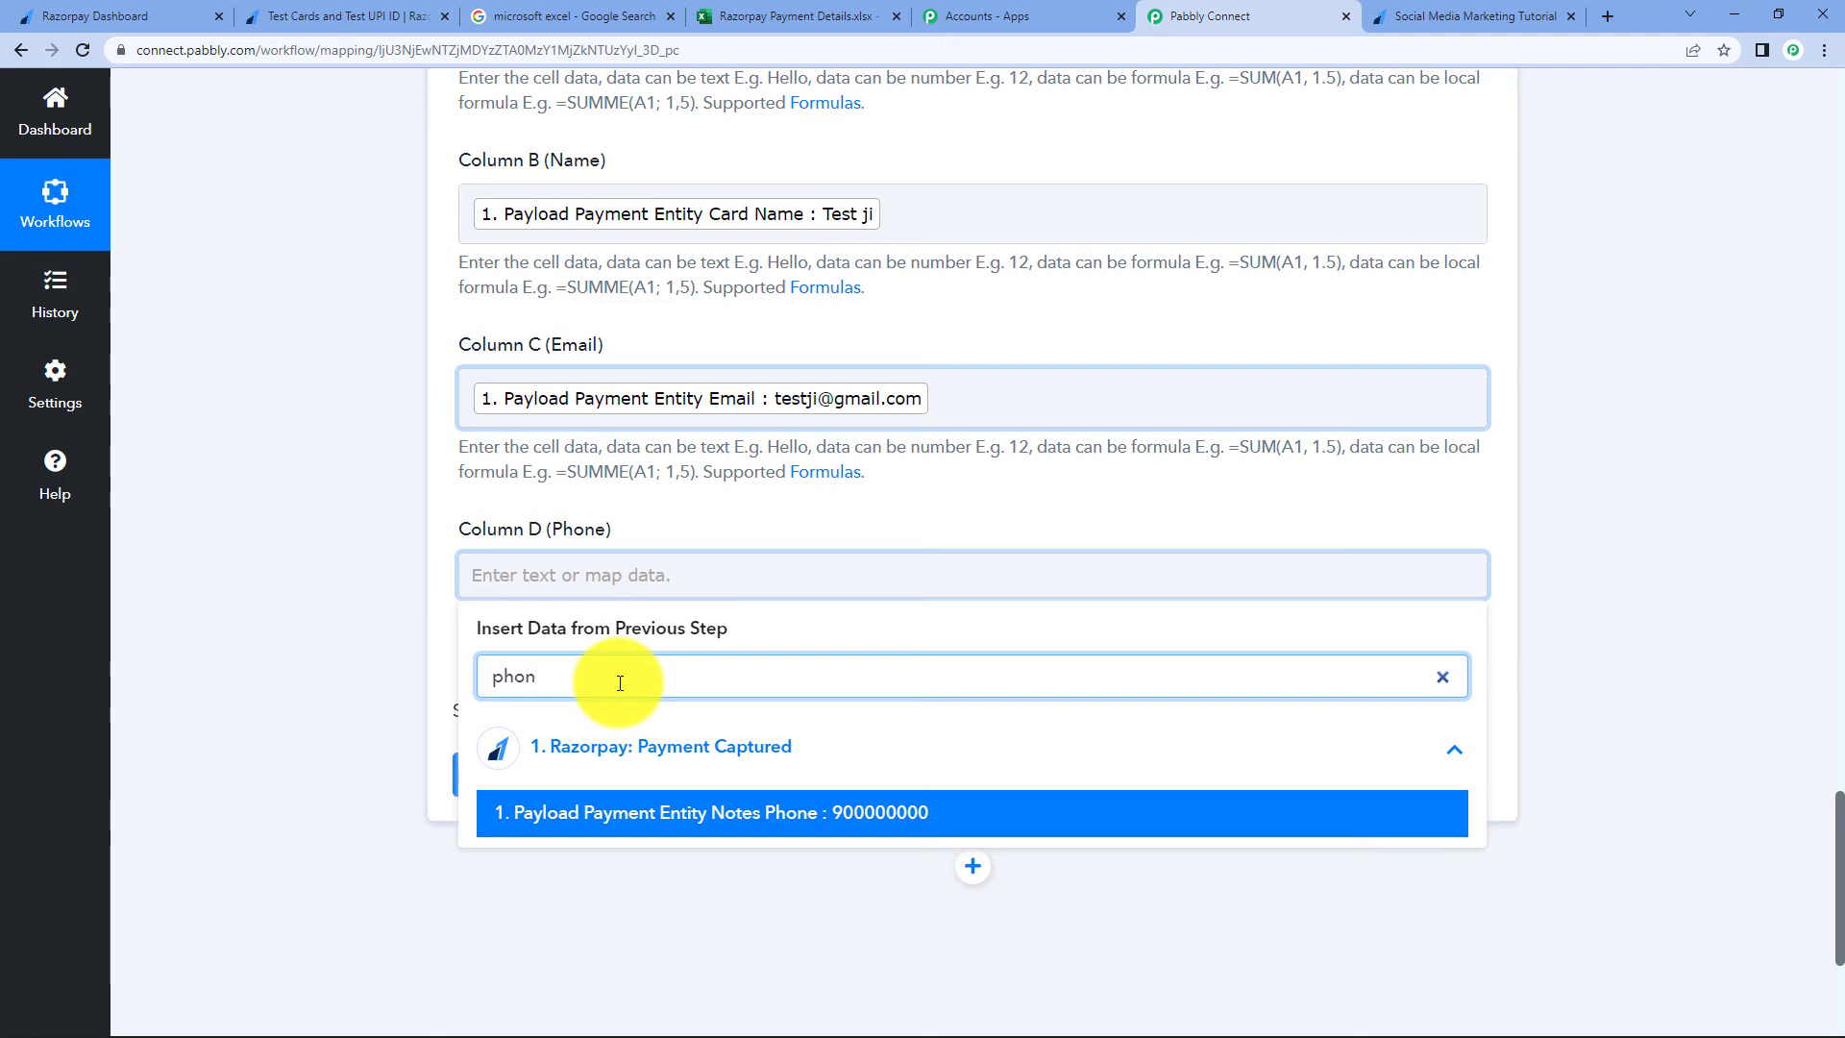
left_click(808, 828)
left_click(1602, 386)
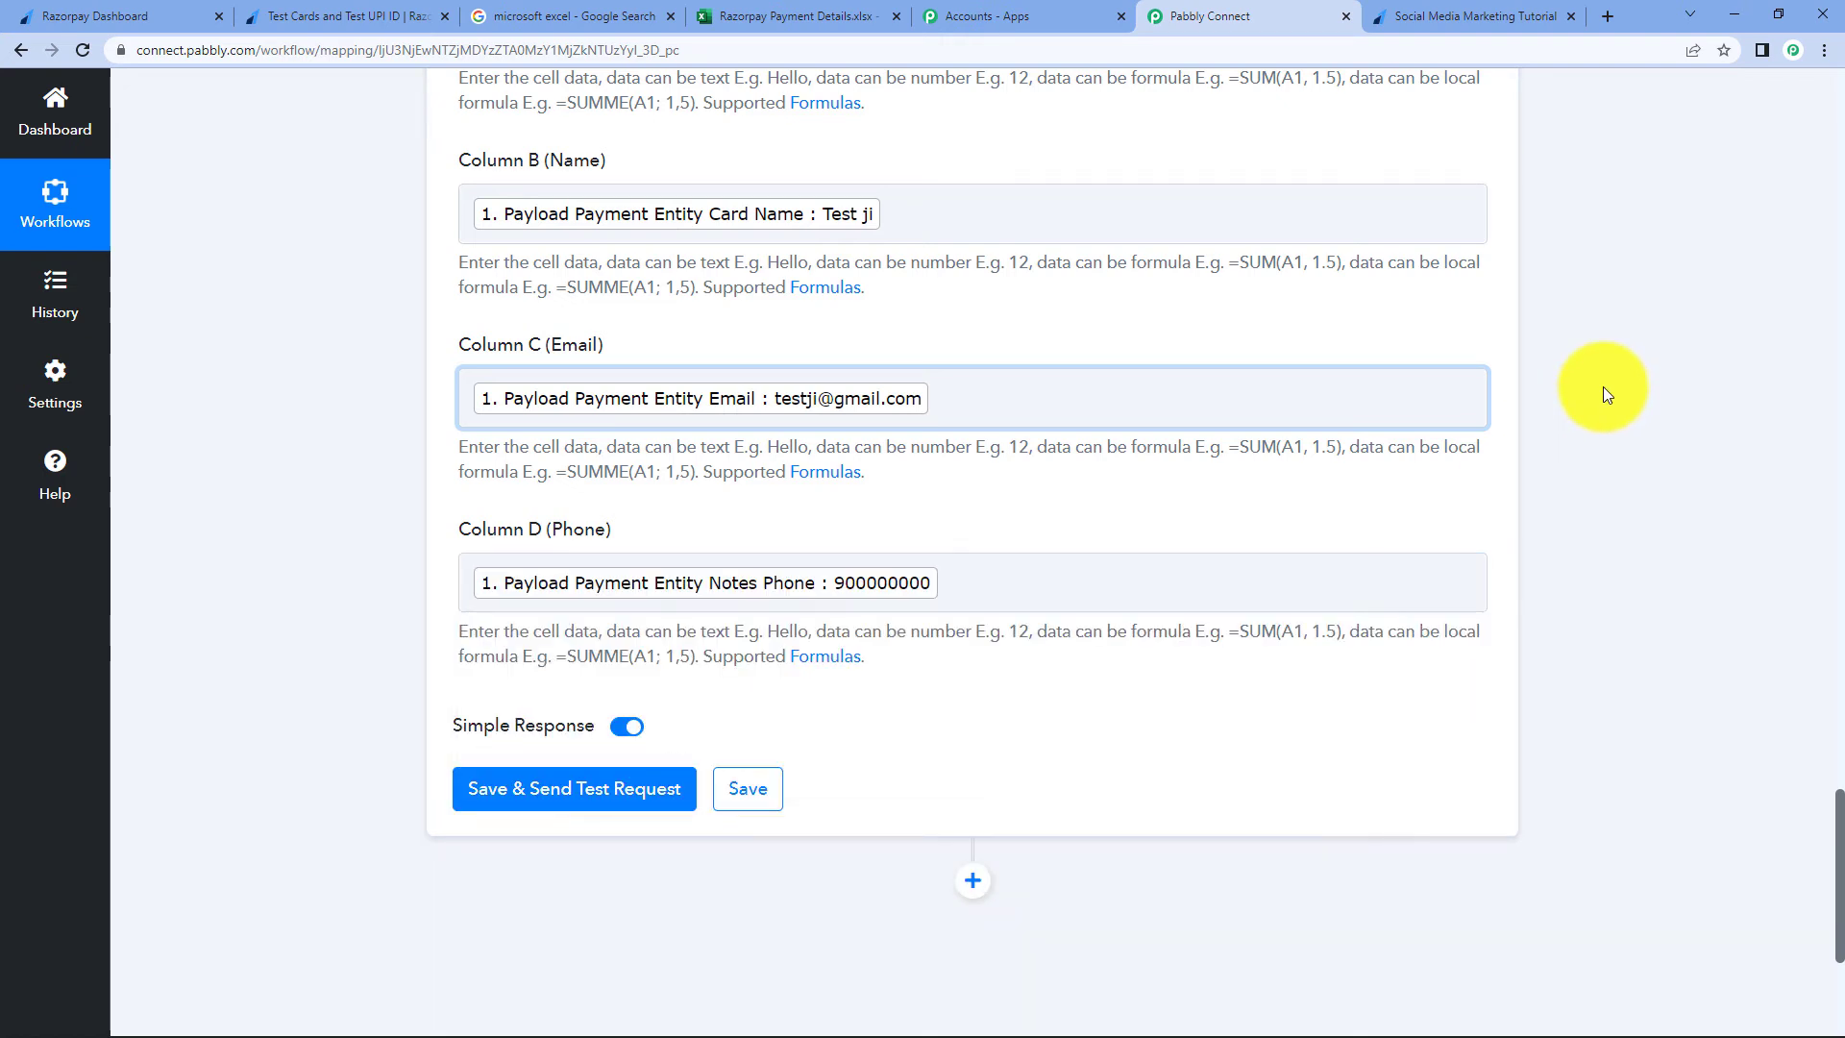
left_click(503, 794)
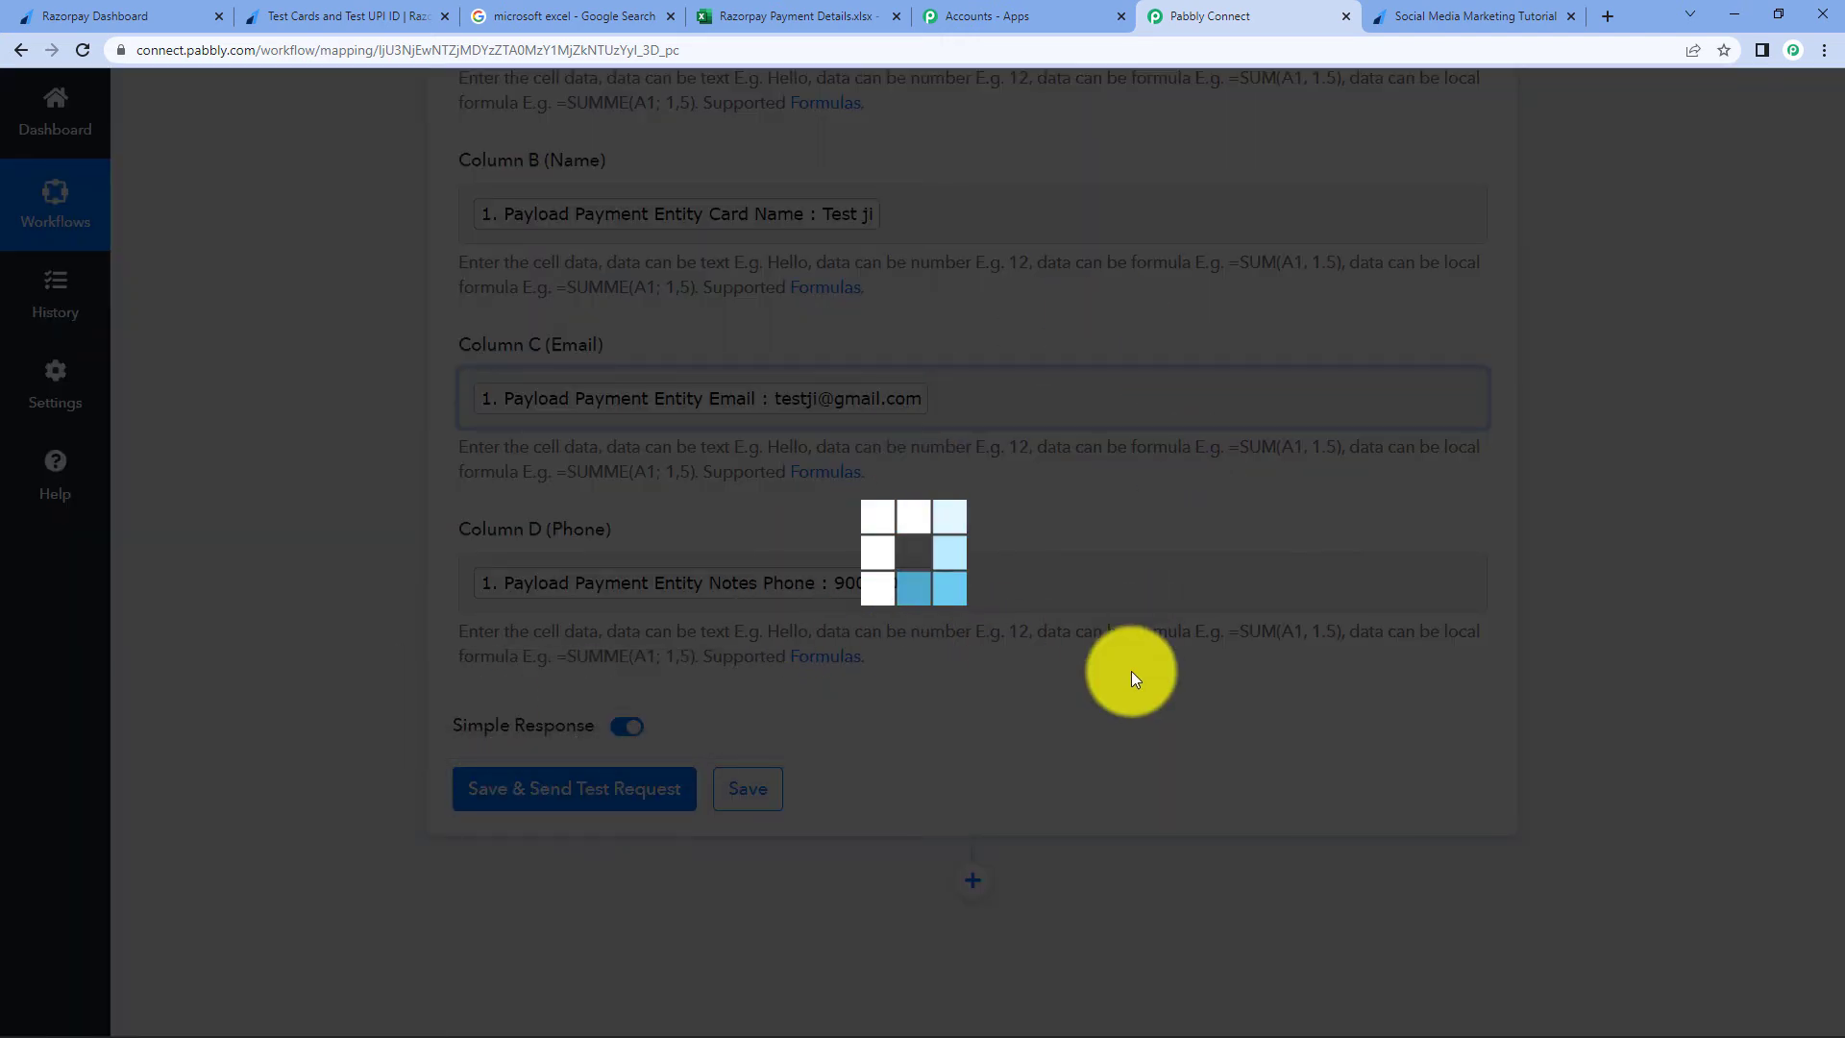
- Review the test response showing next range A2:D2, then switch to the Excel workbook
scroll(1214, 682, "down", 1)
scroll(1119, 778, "up", 1)
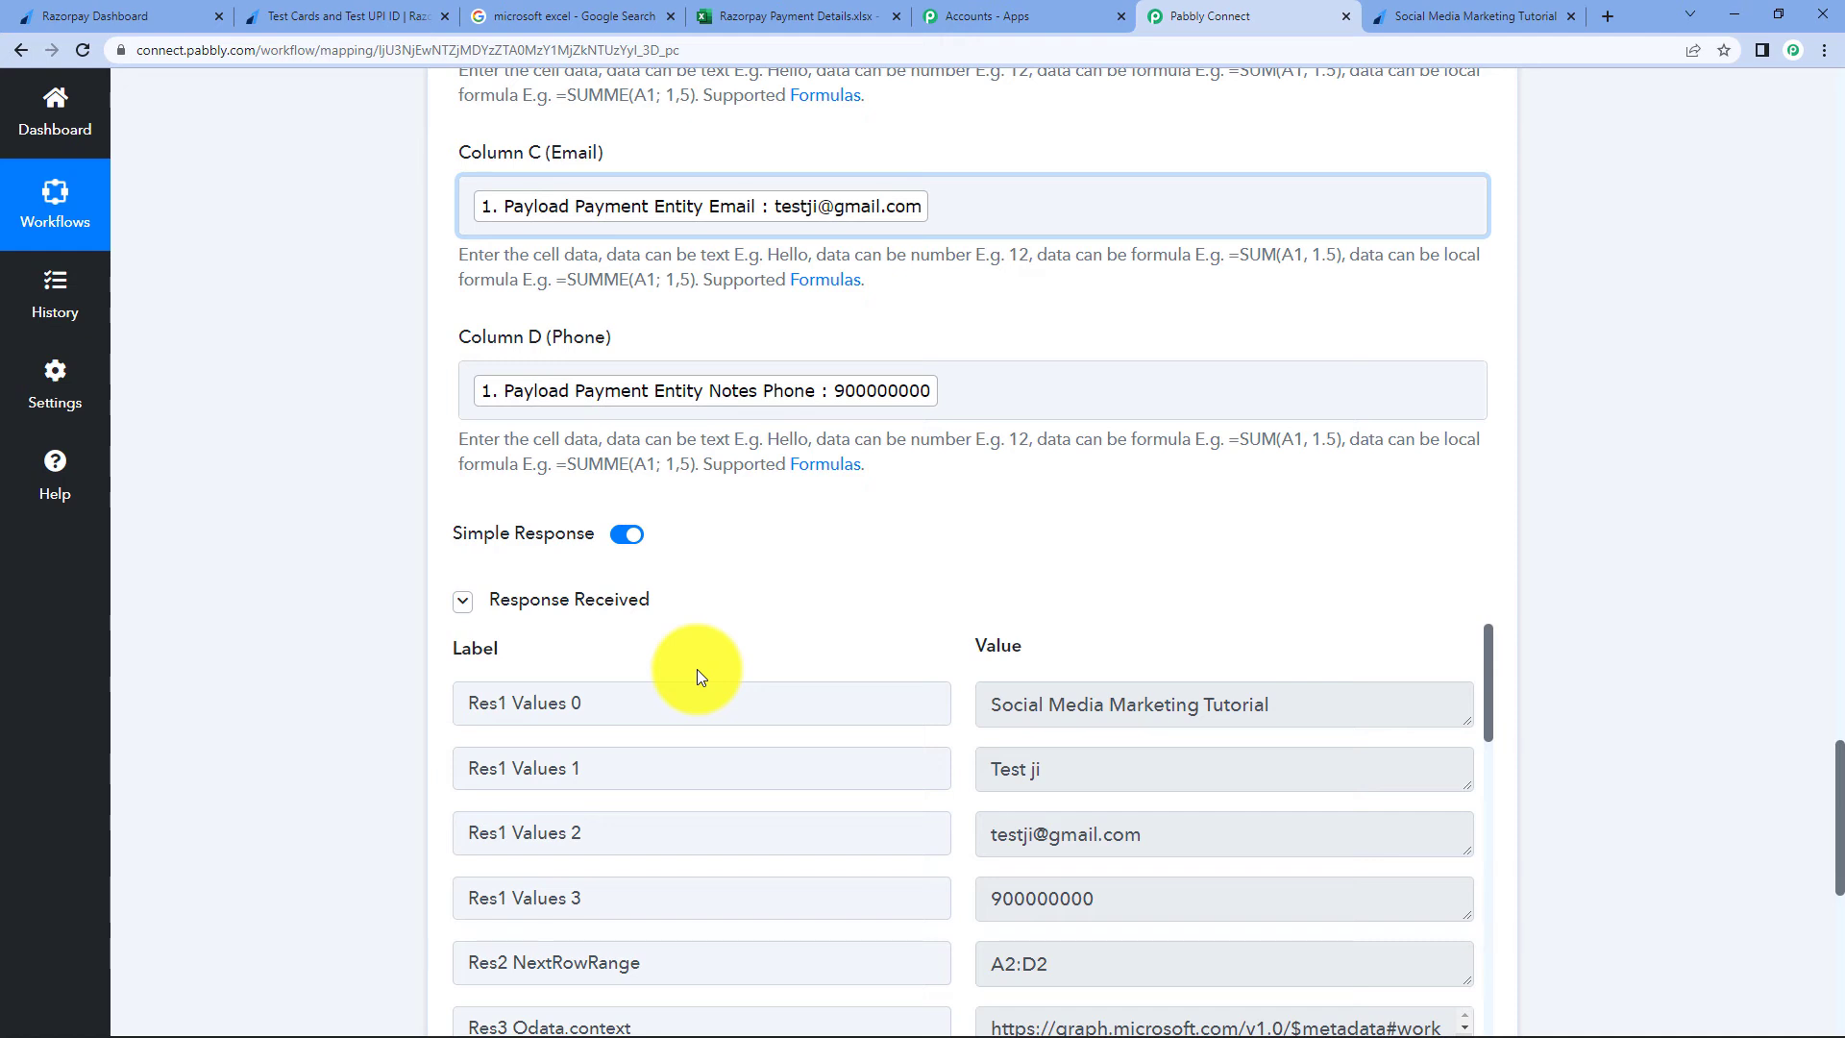
left_click(843, 14)
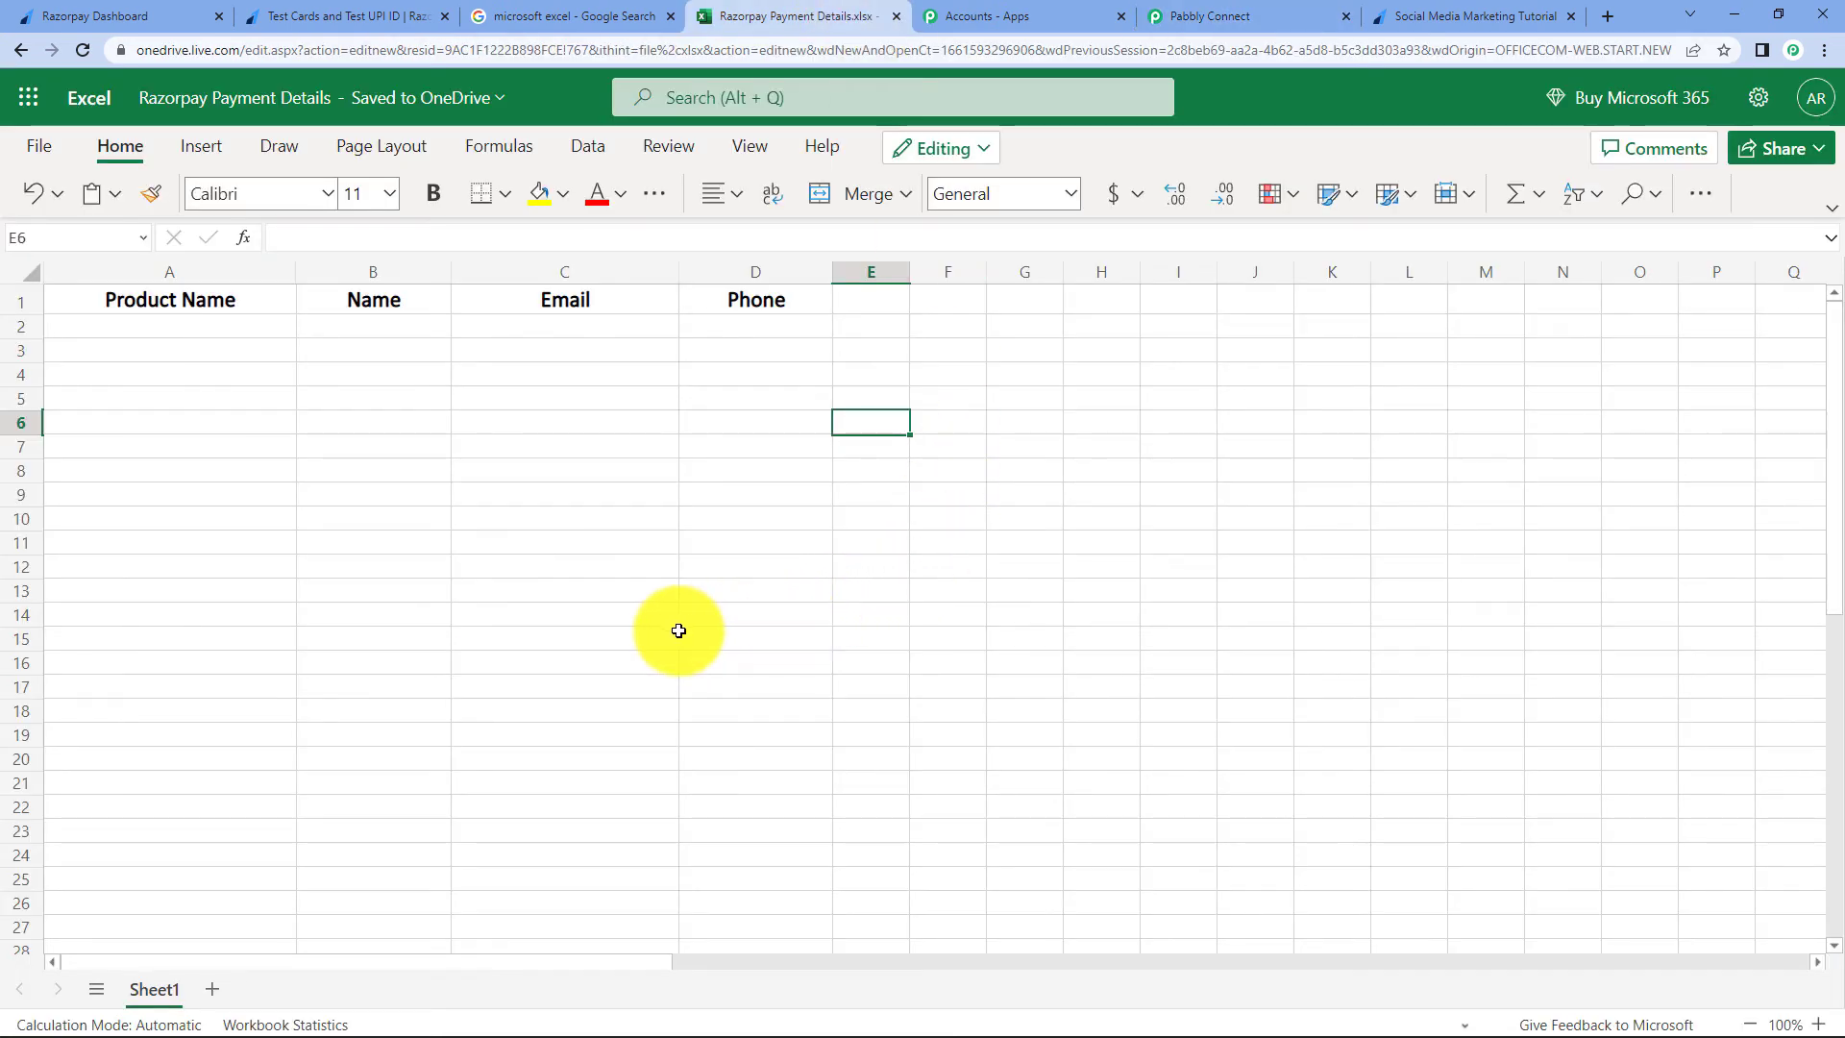
- Reload the workbook to confirm the new row 2, then return to the Pabbly Connect mapping
left_click(82, 50)
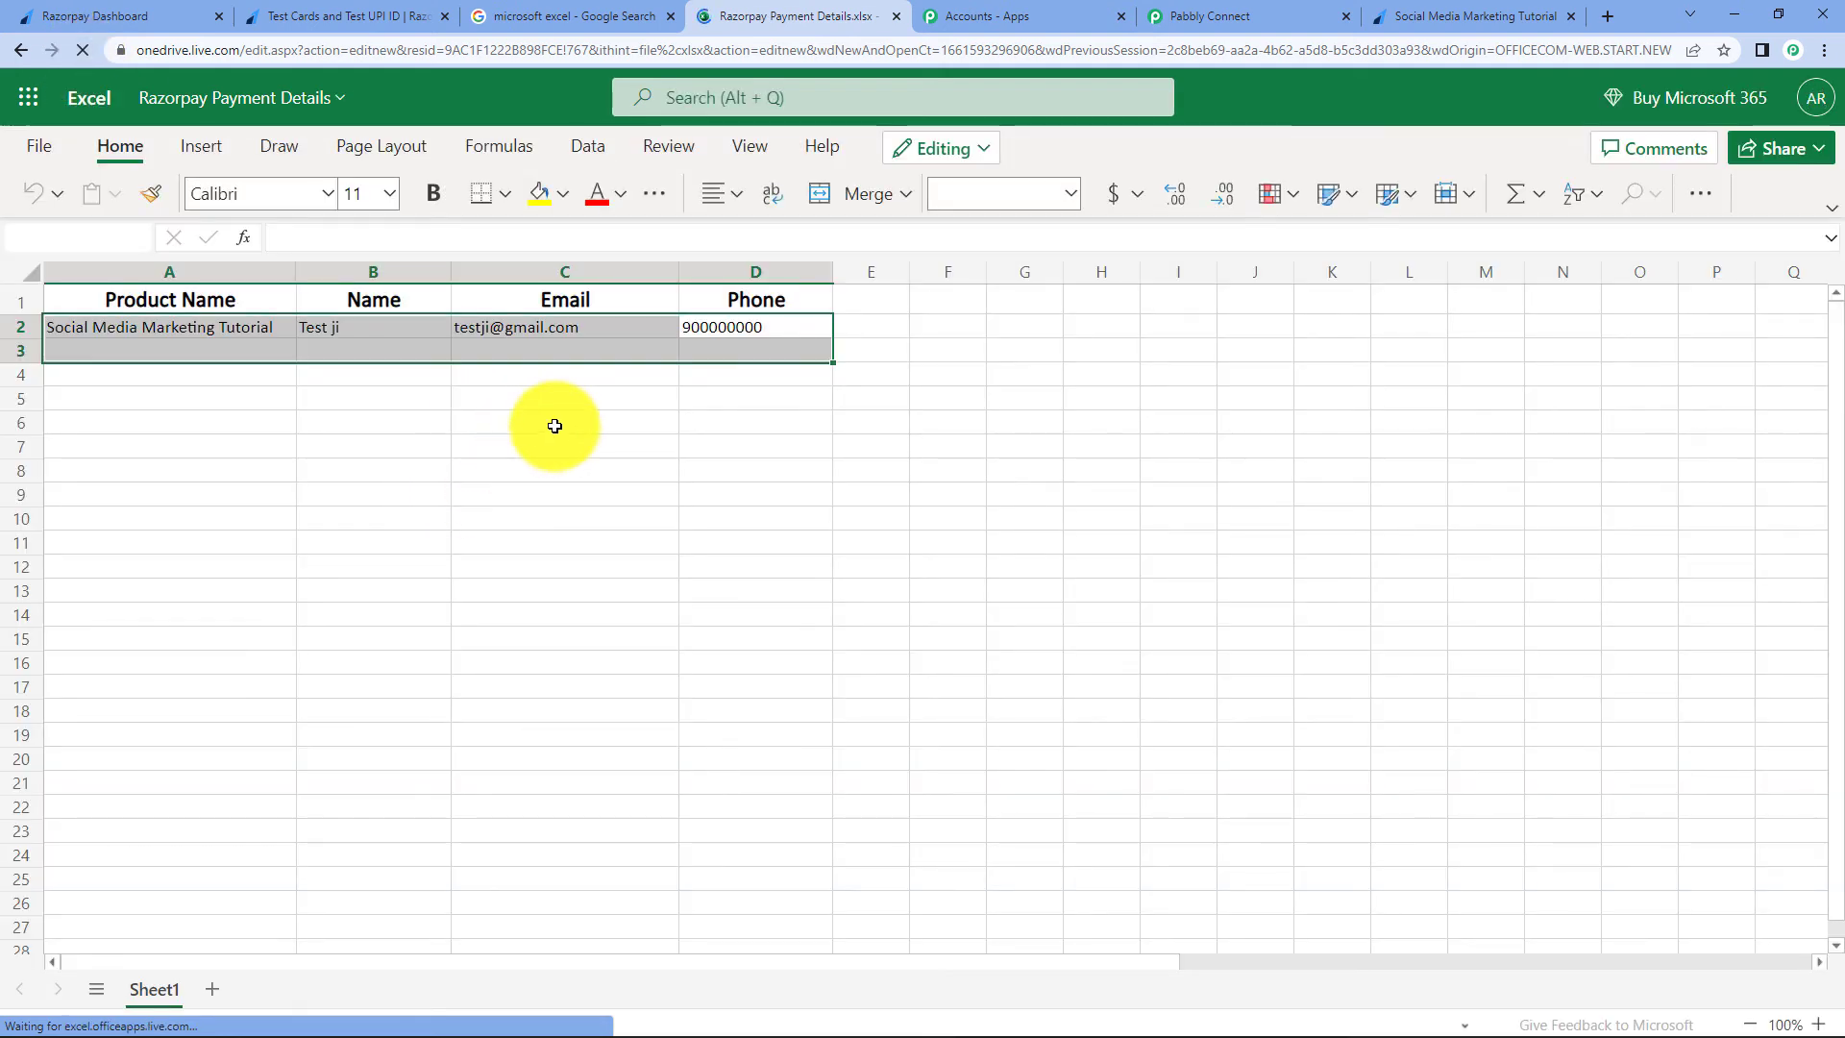
left_click(554, 425)
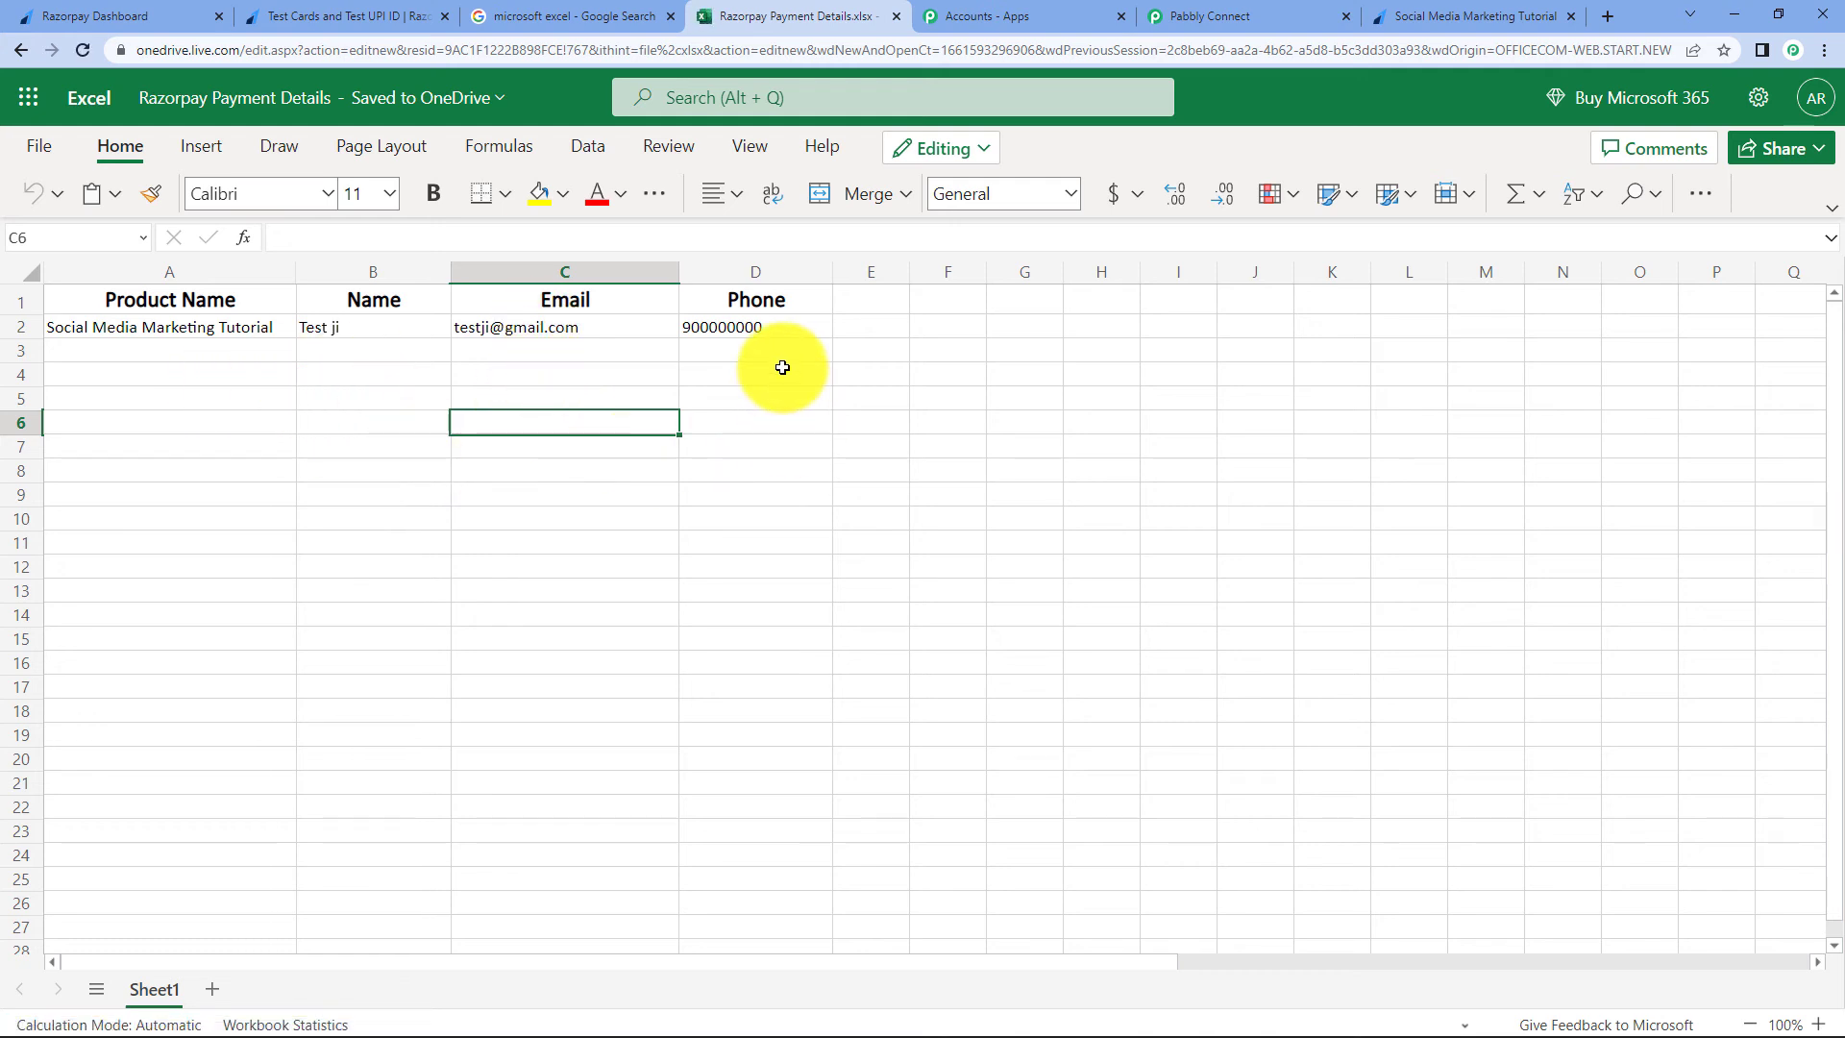
left_click(971, 16)
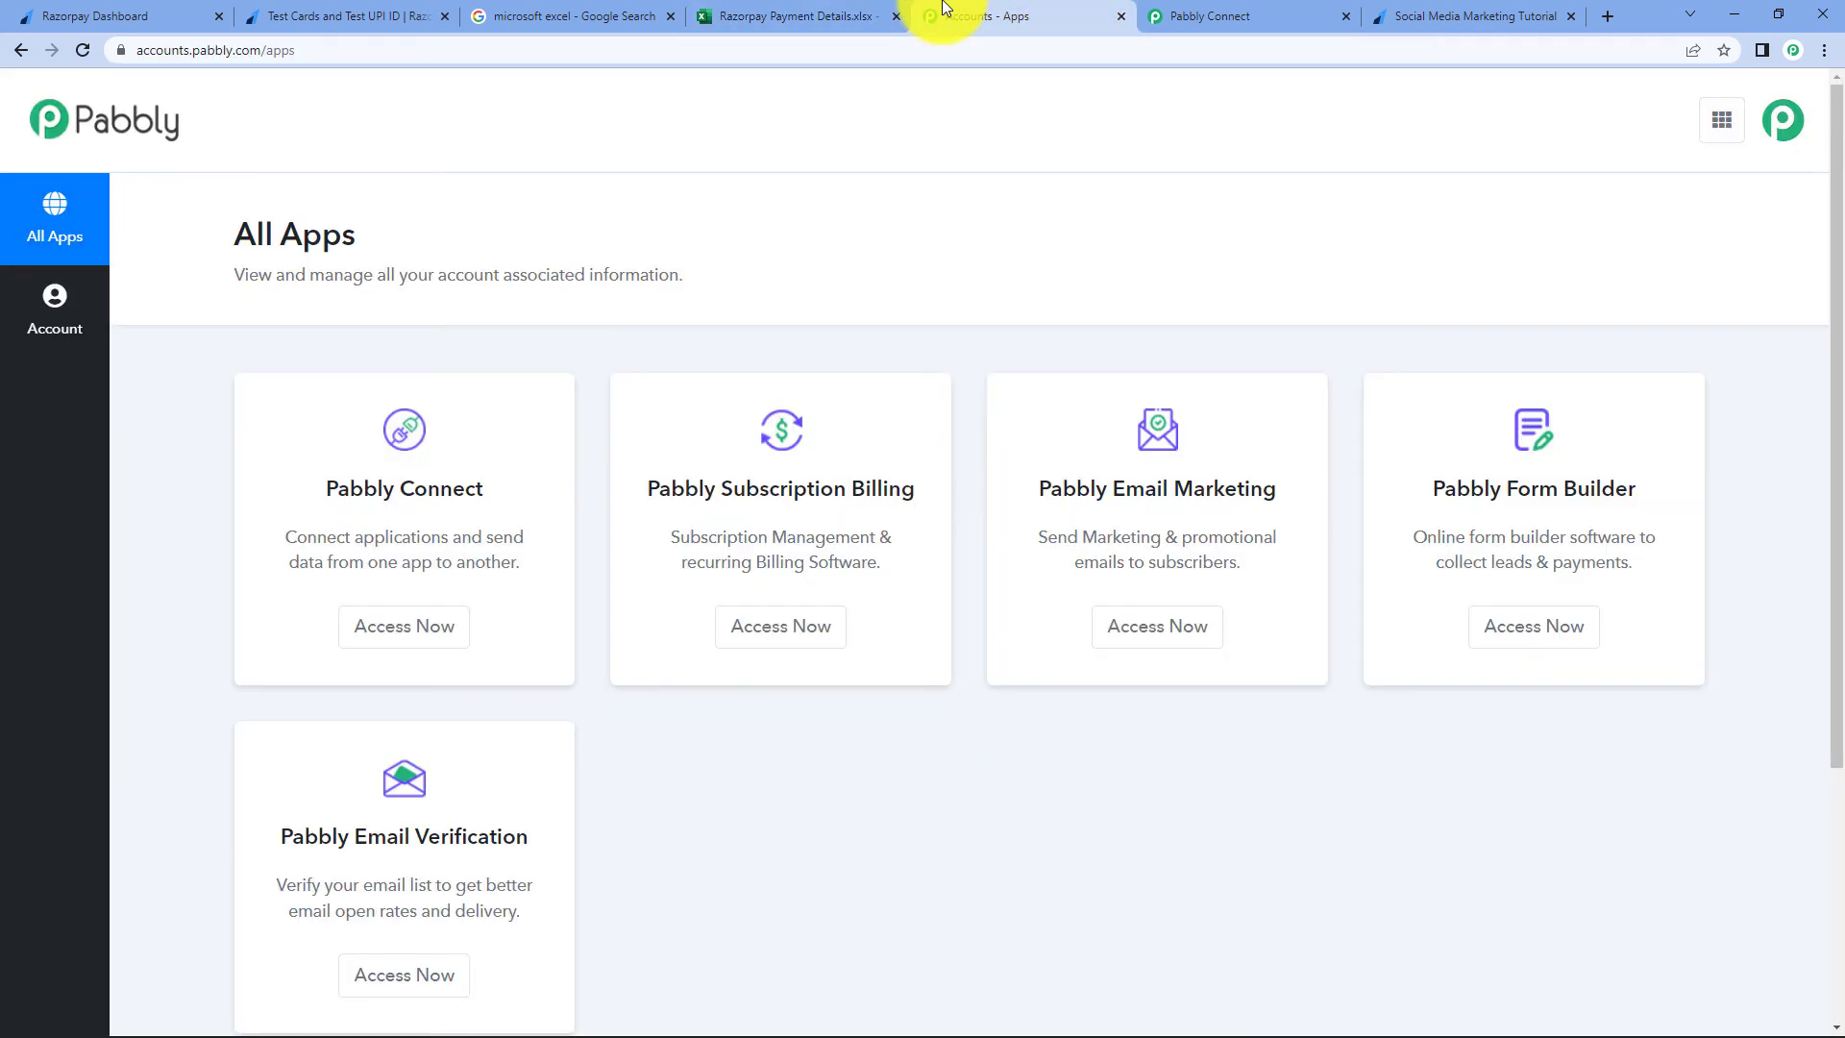
left_click(1199, 11)
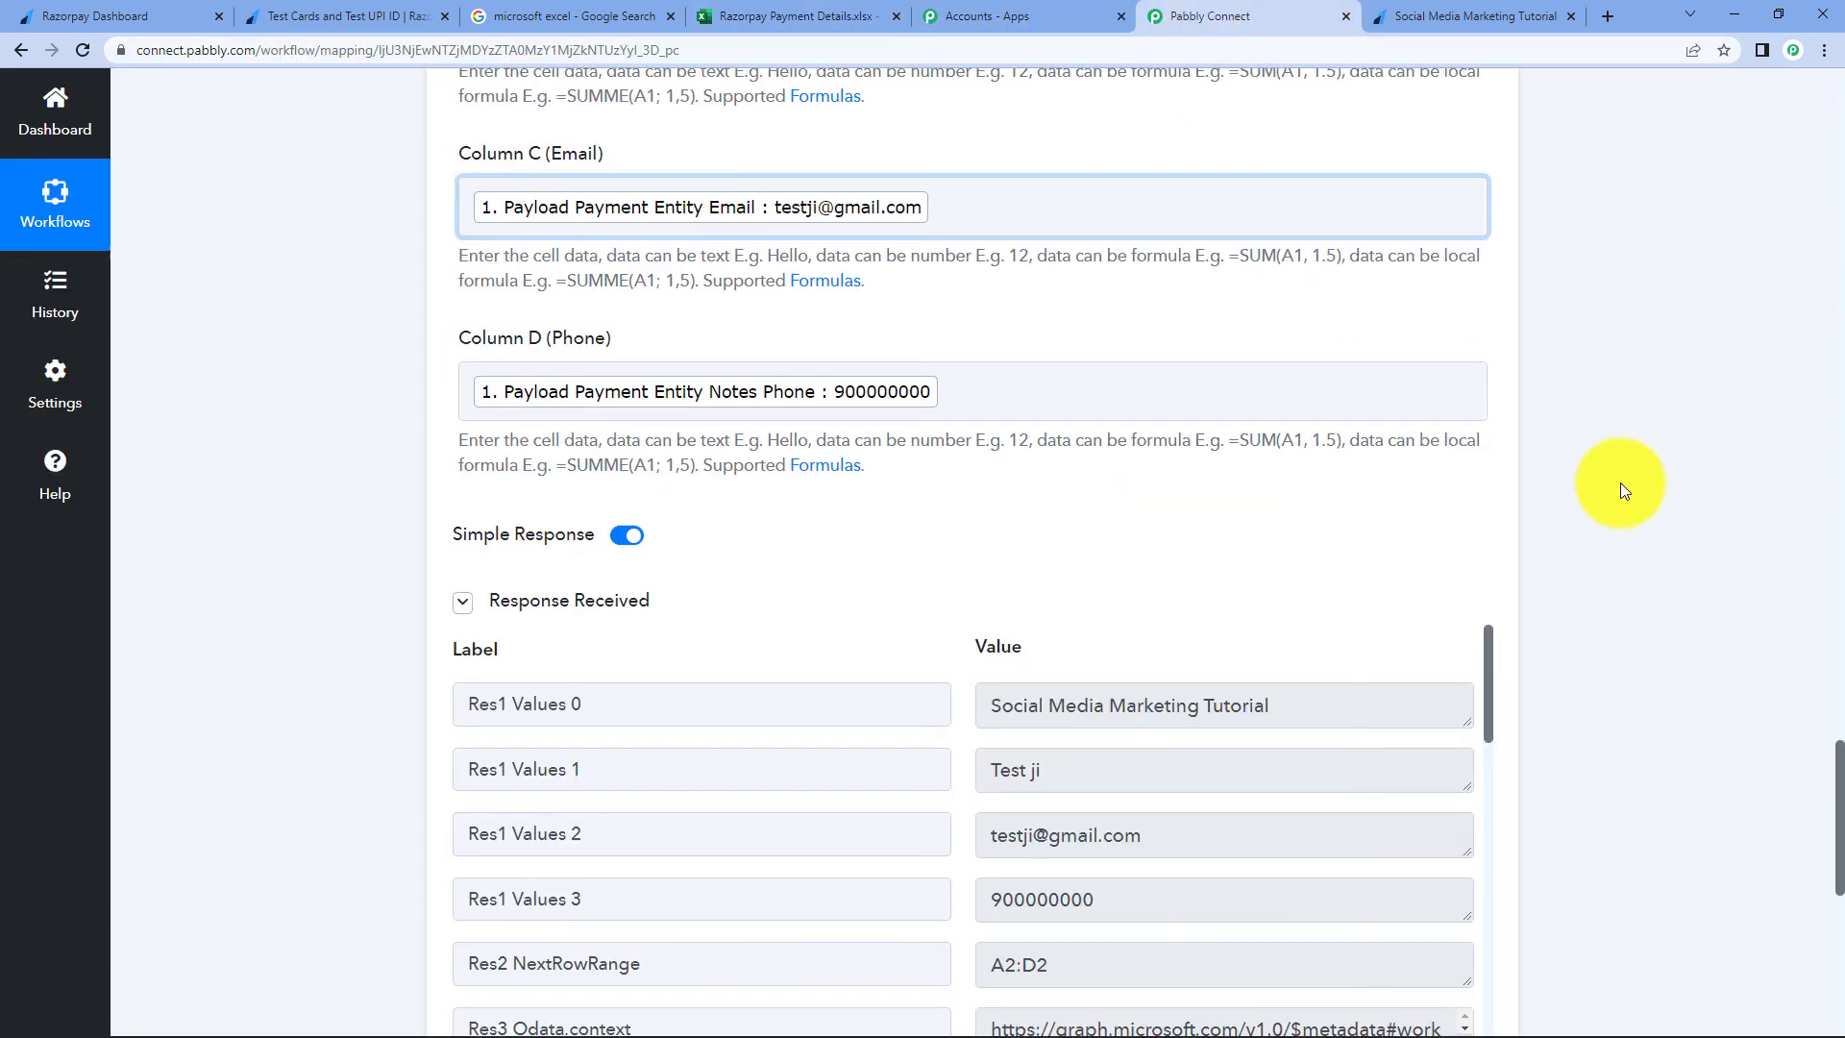
scroll(1620, 486, "up", 3)
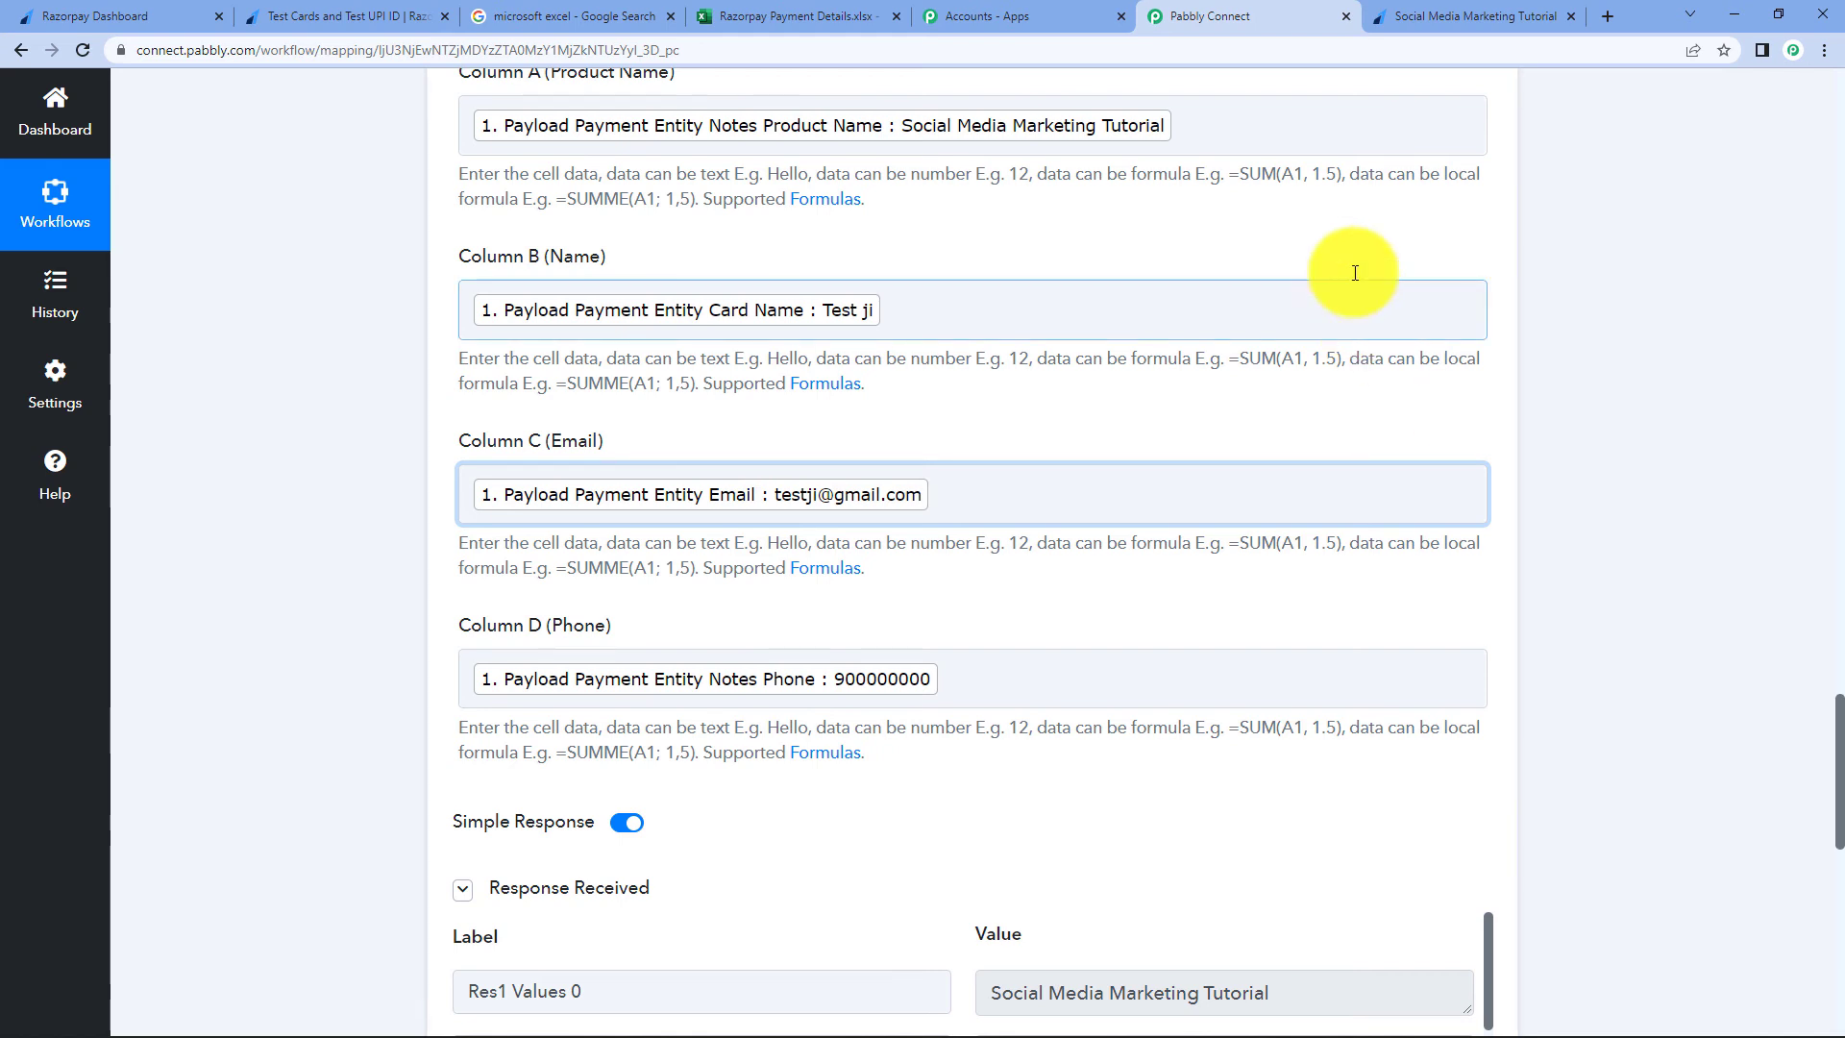
- Fill the payment form with Social Media Marketing Tutorial and the buyer's saved name, e-mail and phone, then pay ₹1,000
left_click(1475, 16)
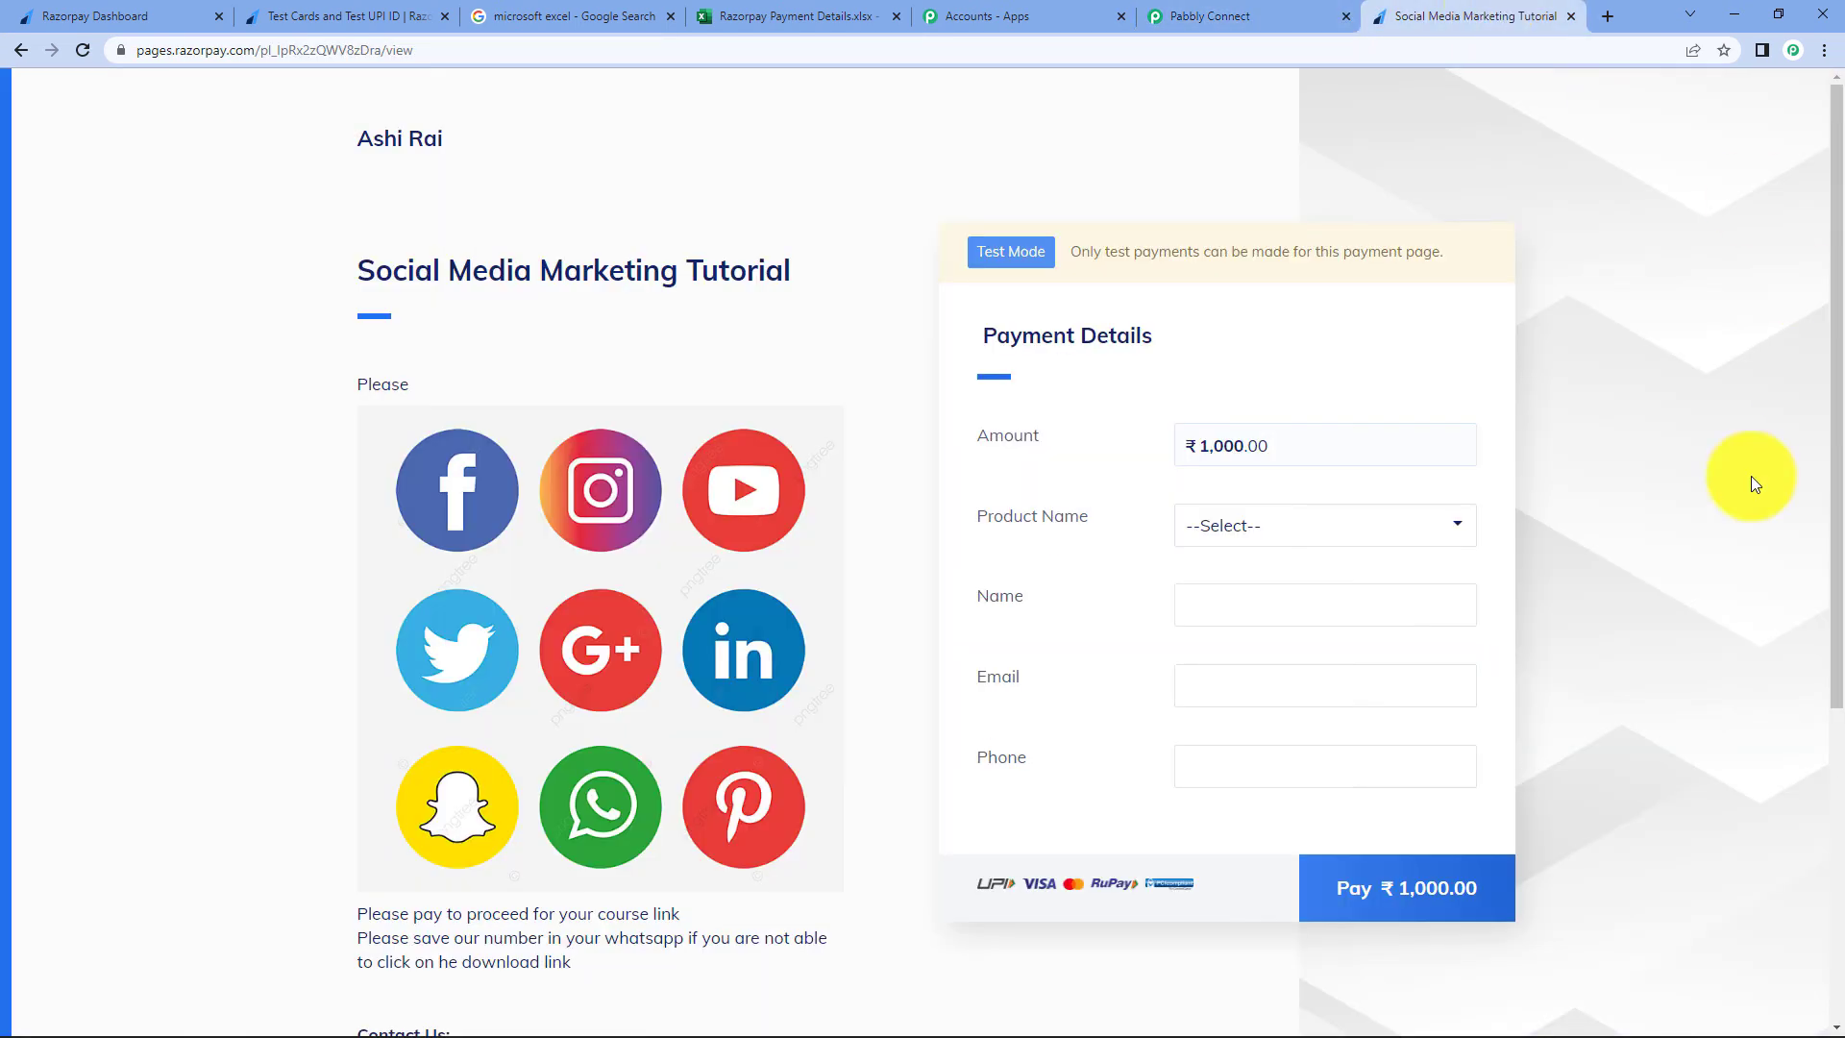
left_click(1357, 536)
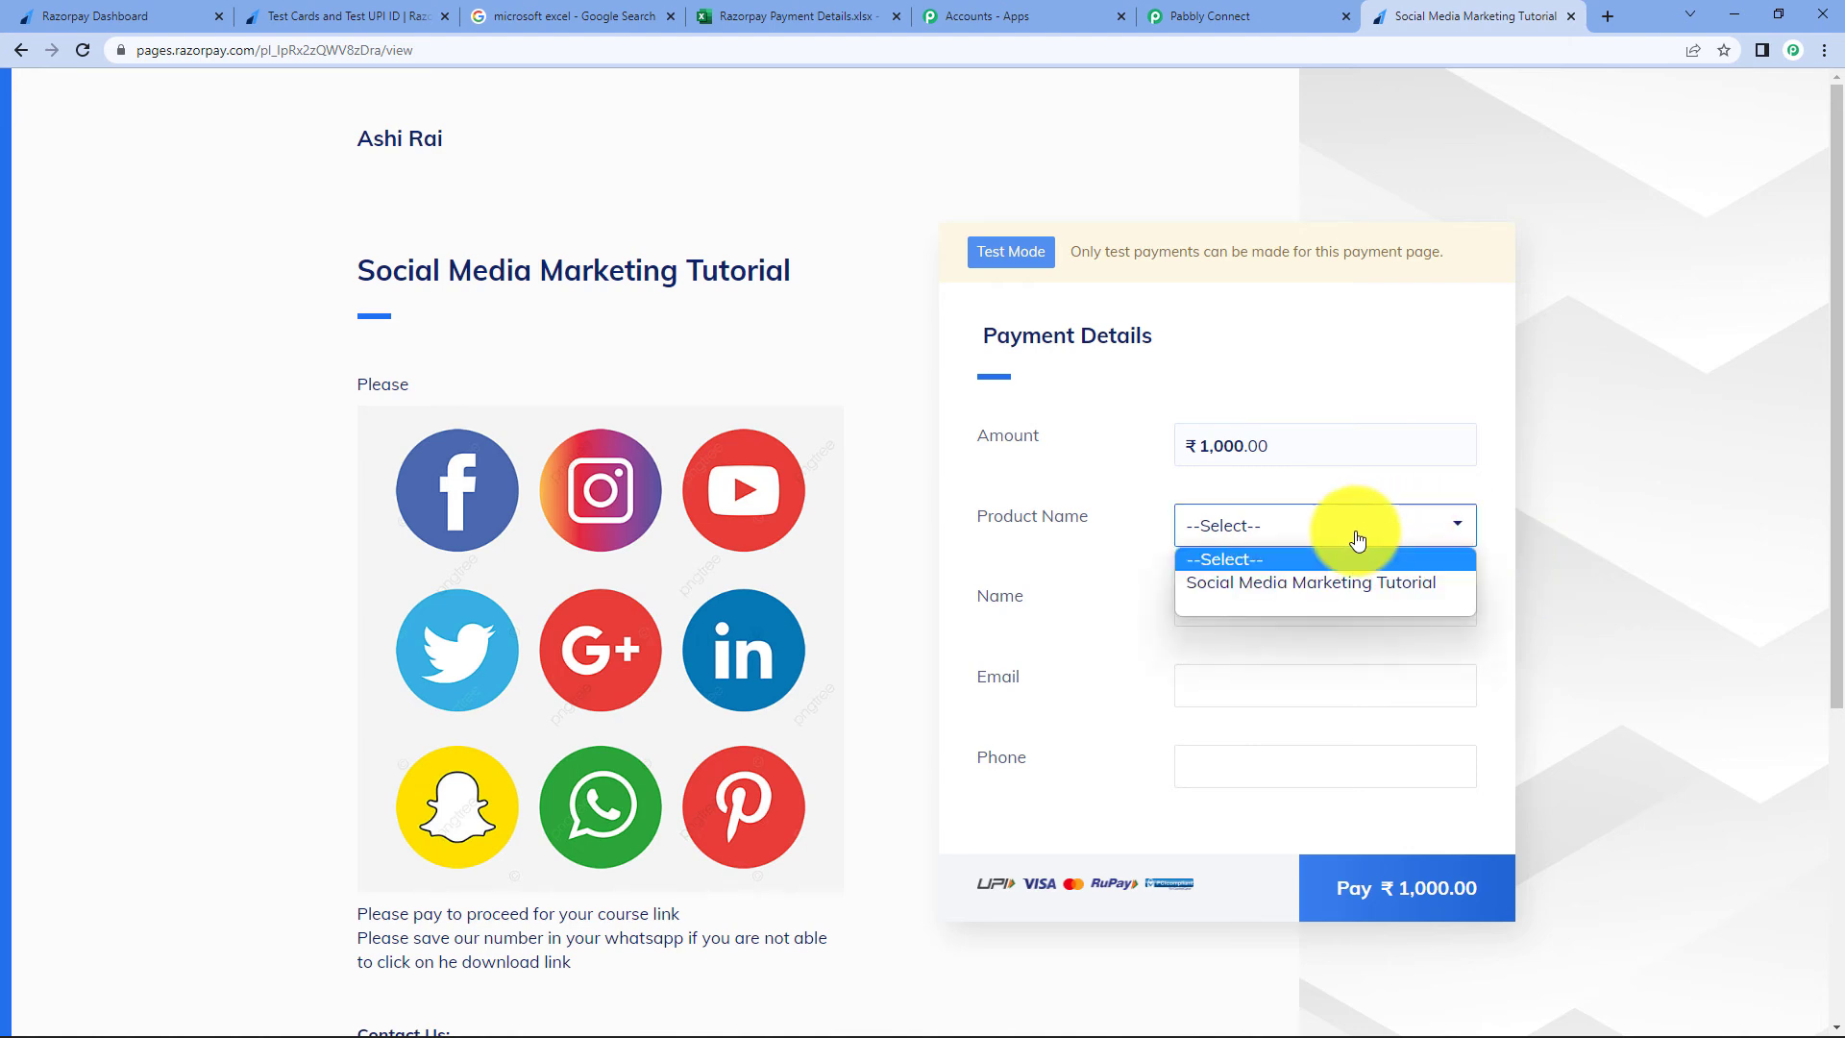
left_click(1375, 581)
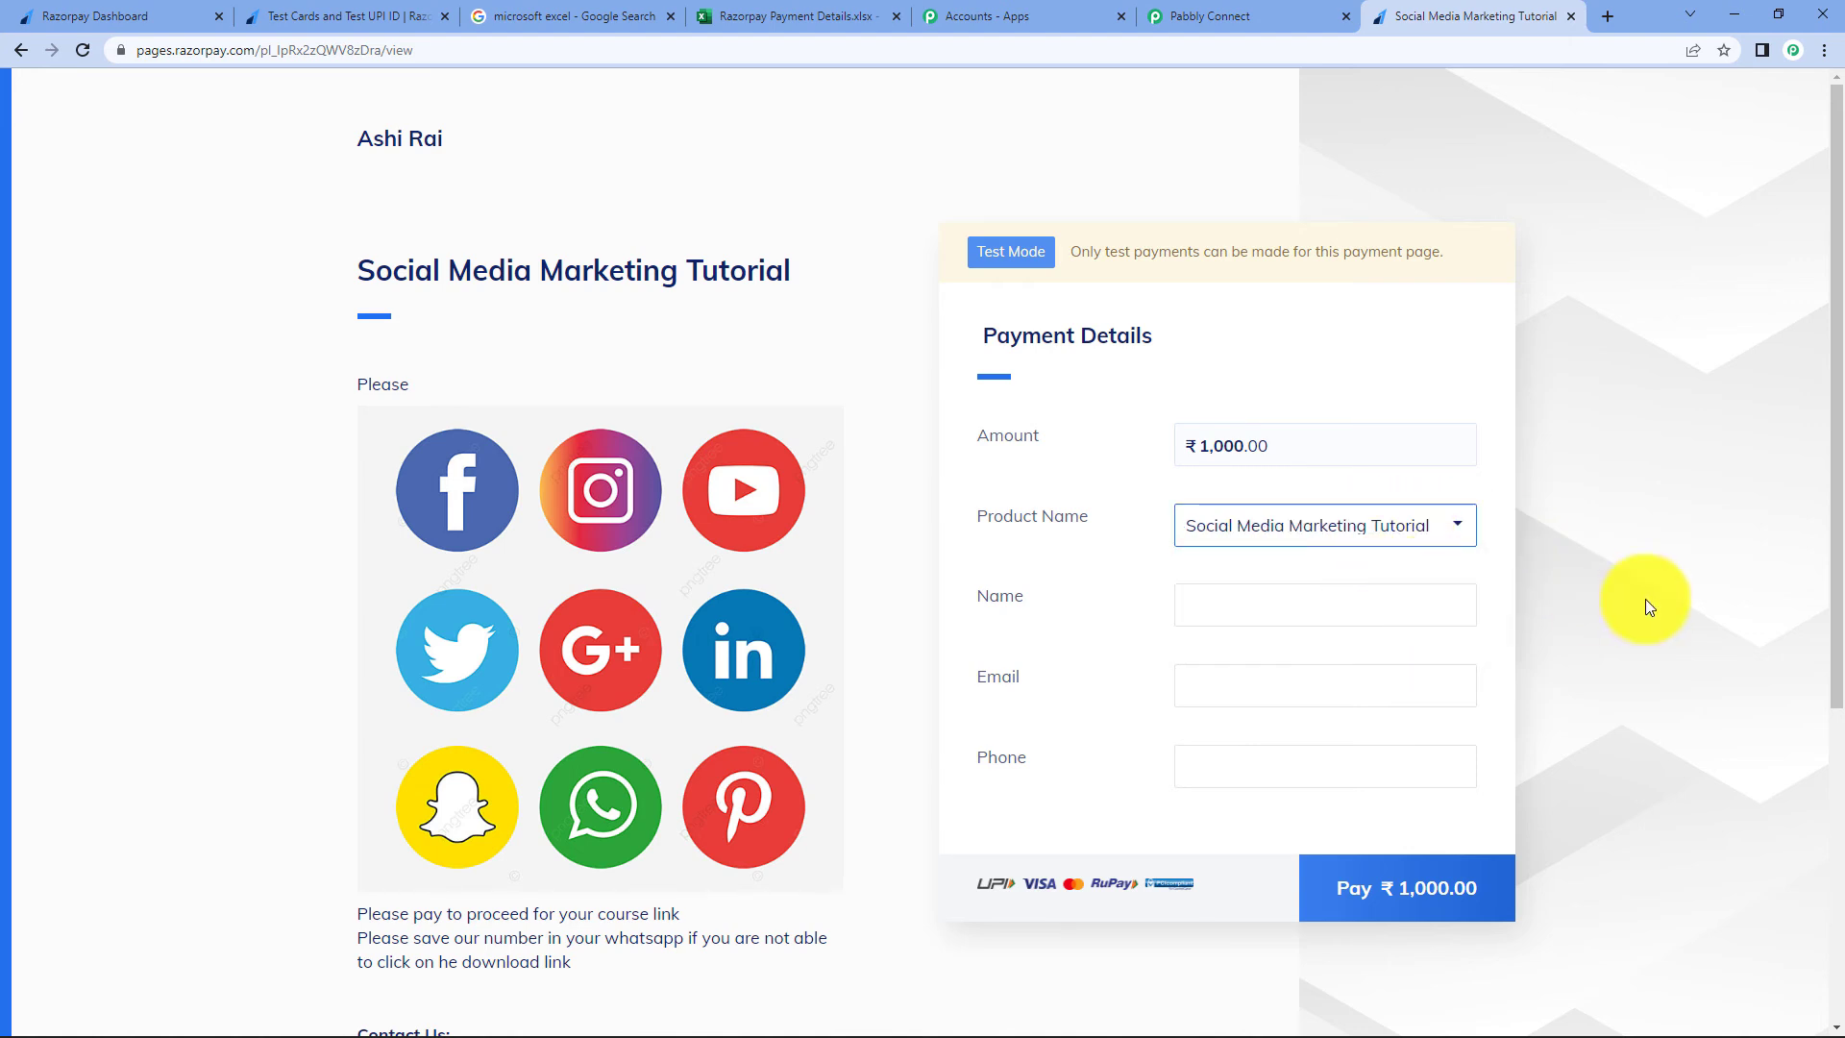
left_click(1374, 600)
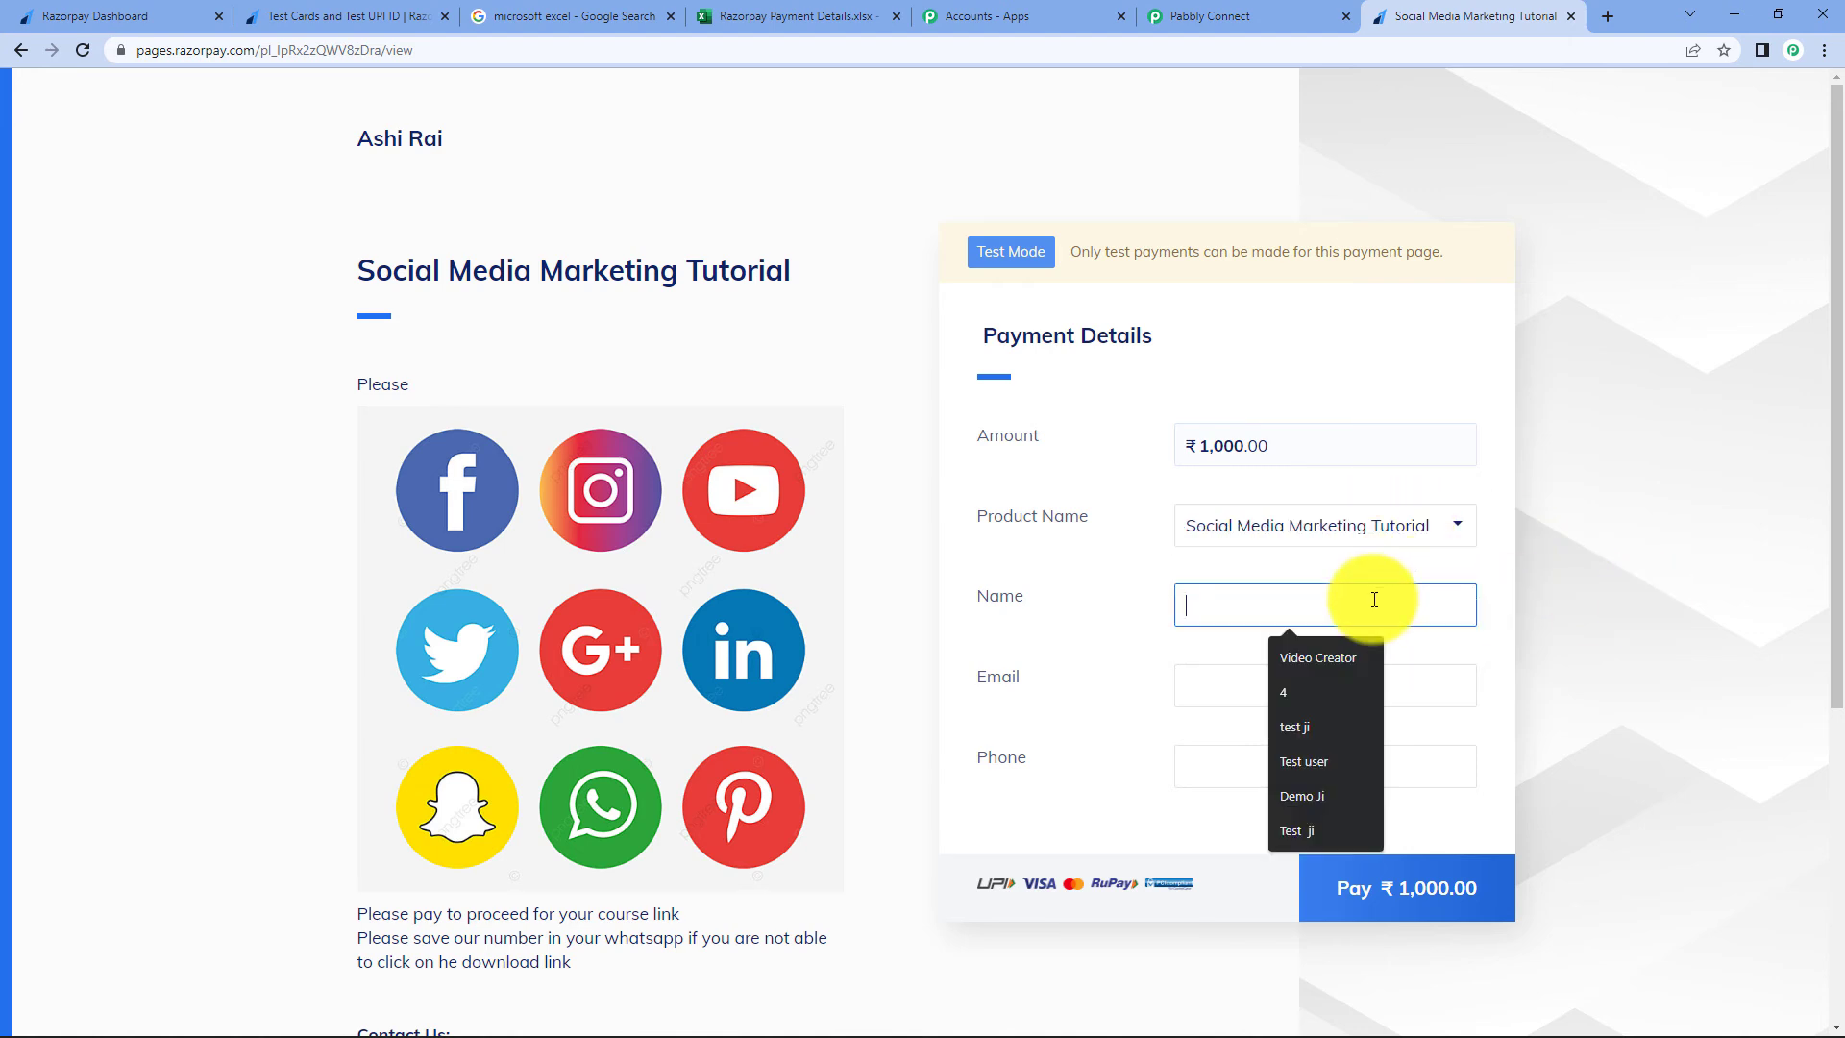
left_click(1345, 796)
left_click(1365, 699)
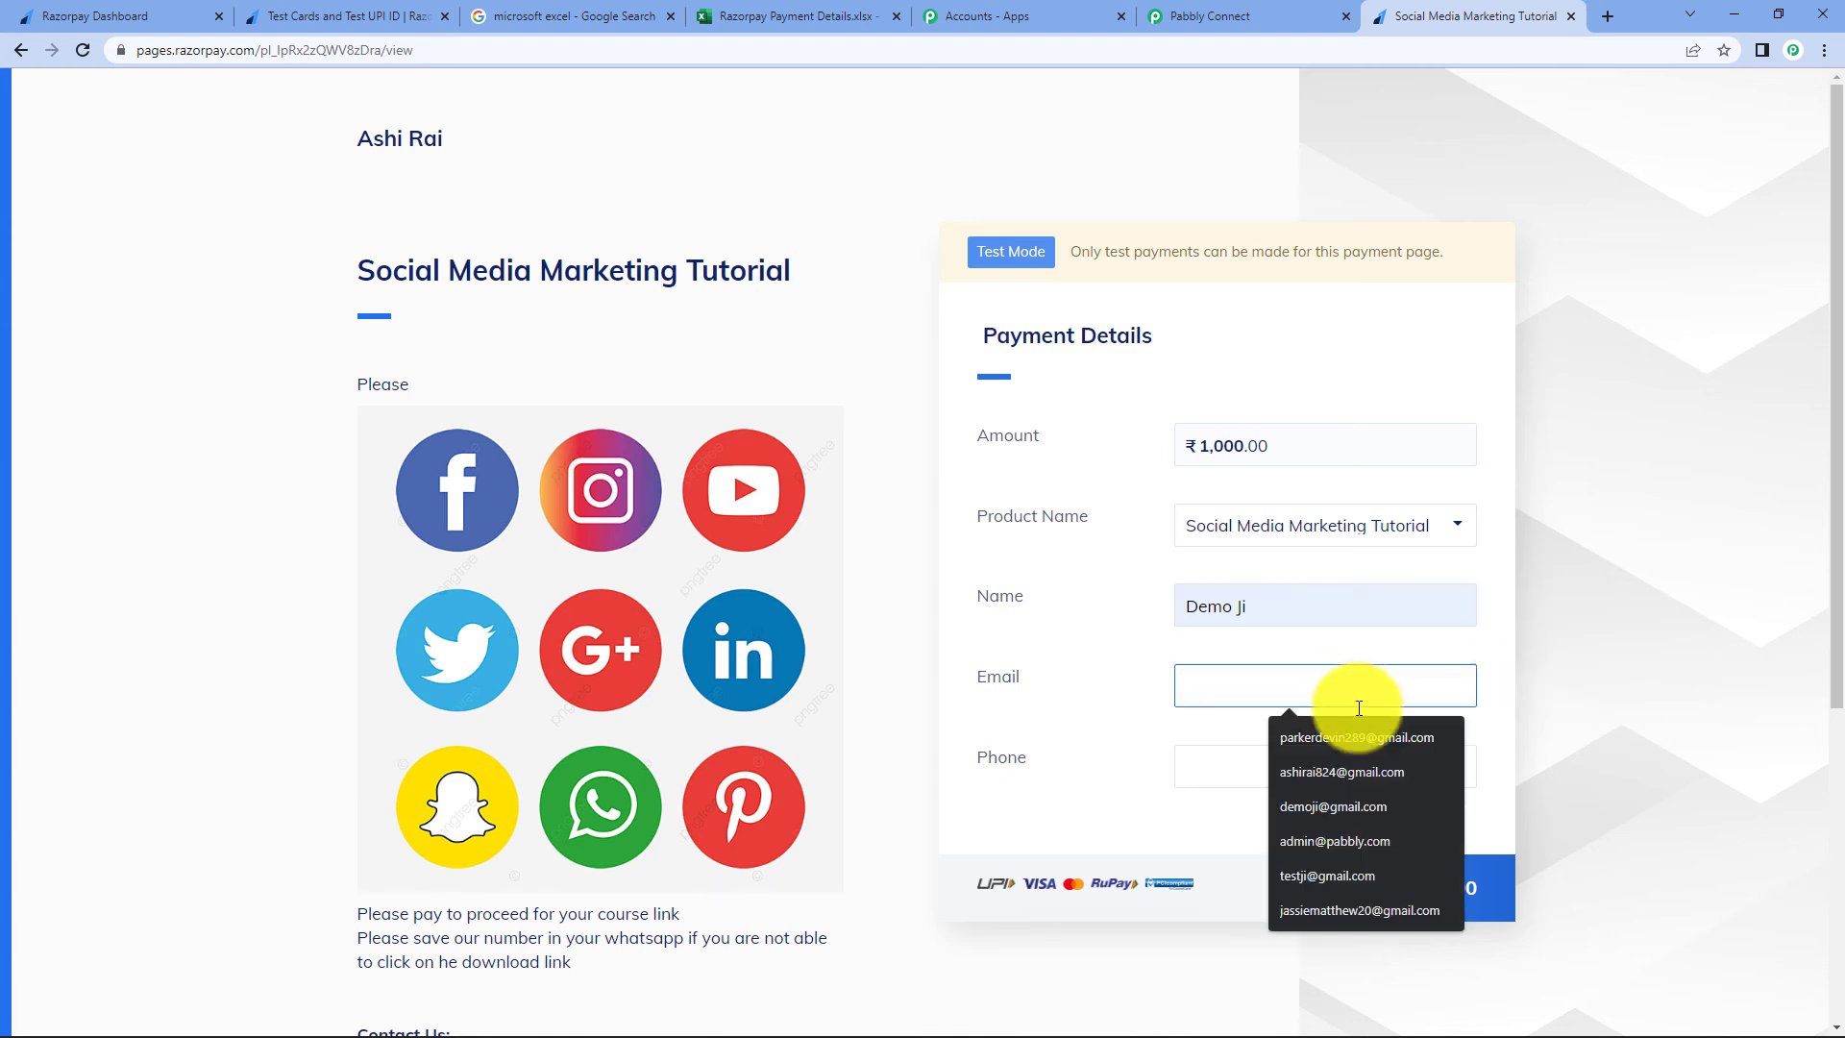
left_click(1364, 803)
scroll(1650, 608, "down", 1)
left_click(1330, 670)
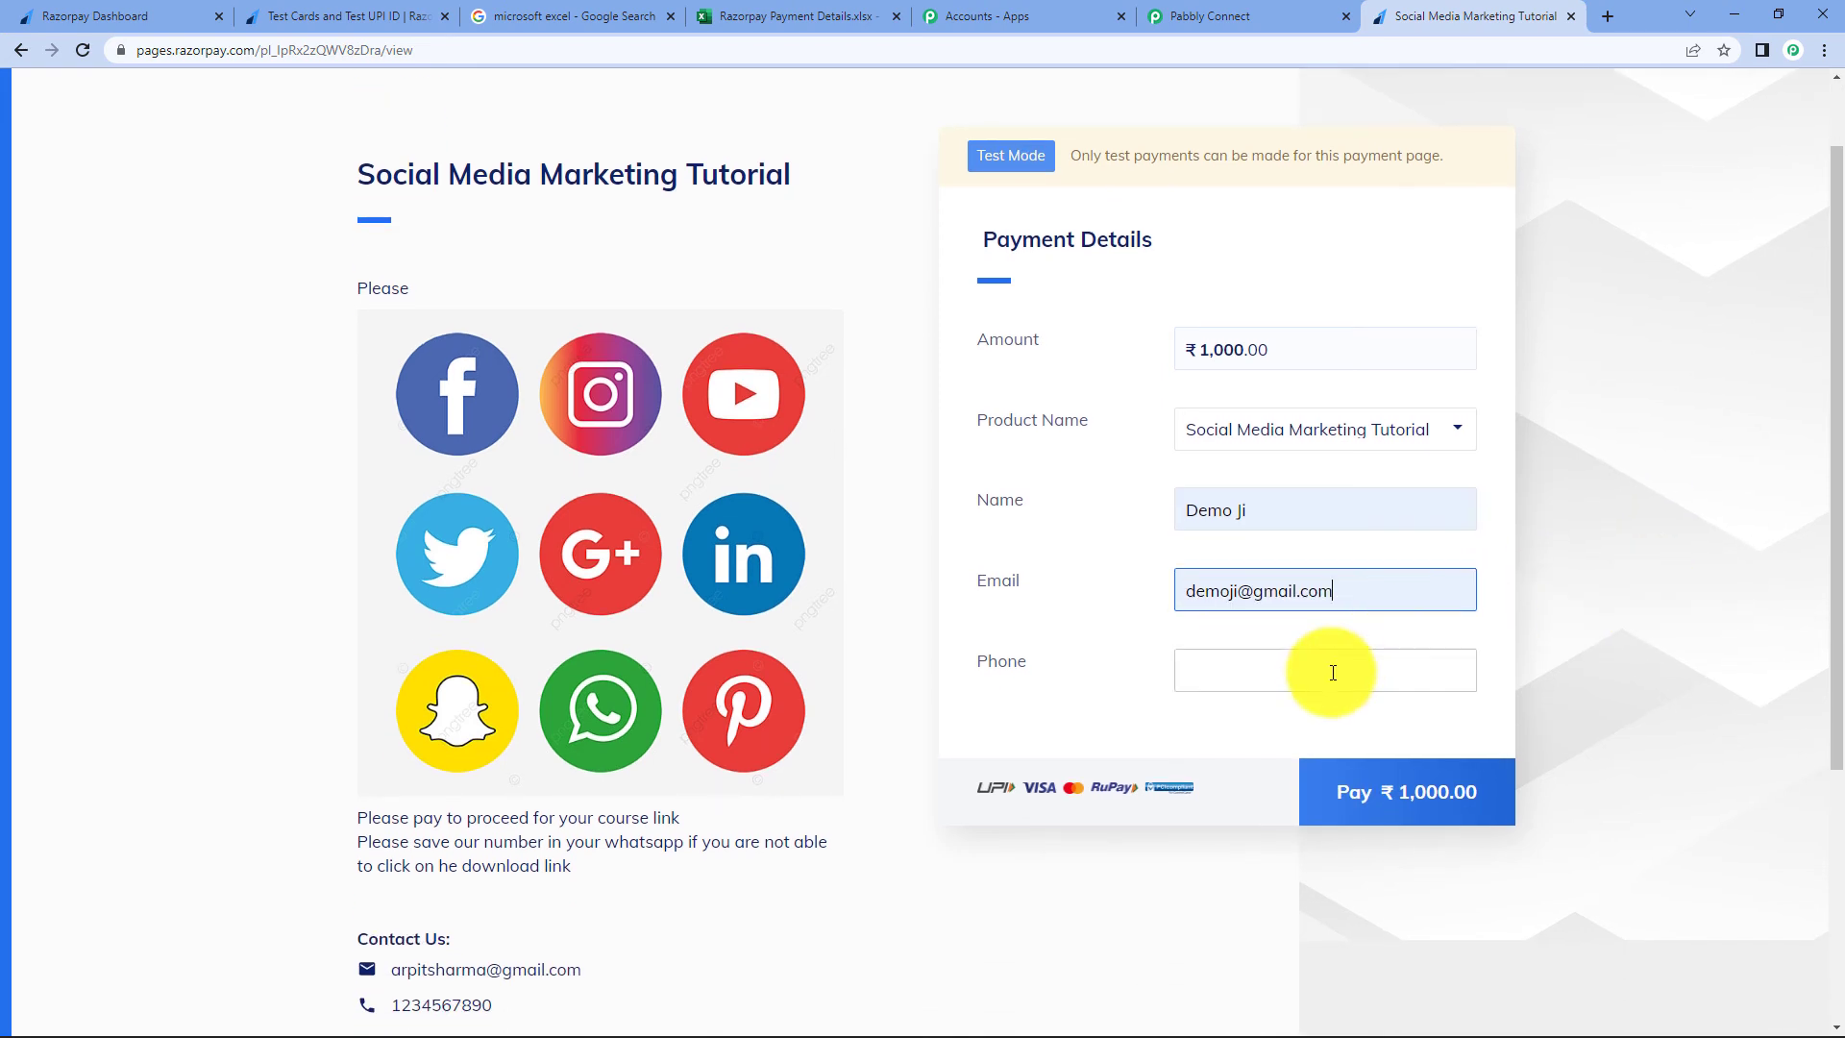
left_click(1327, 739)
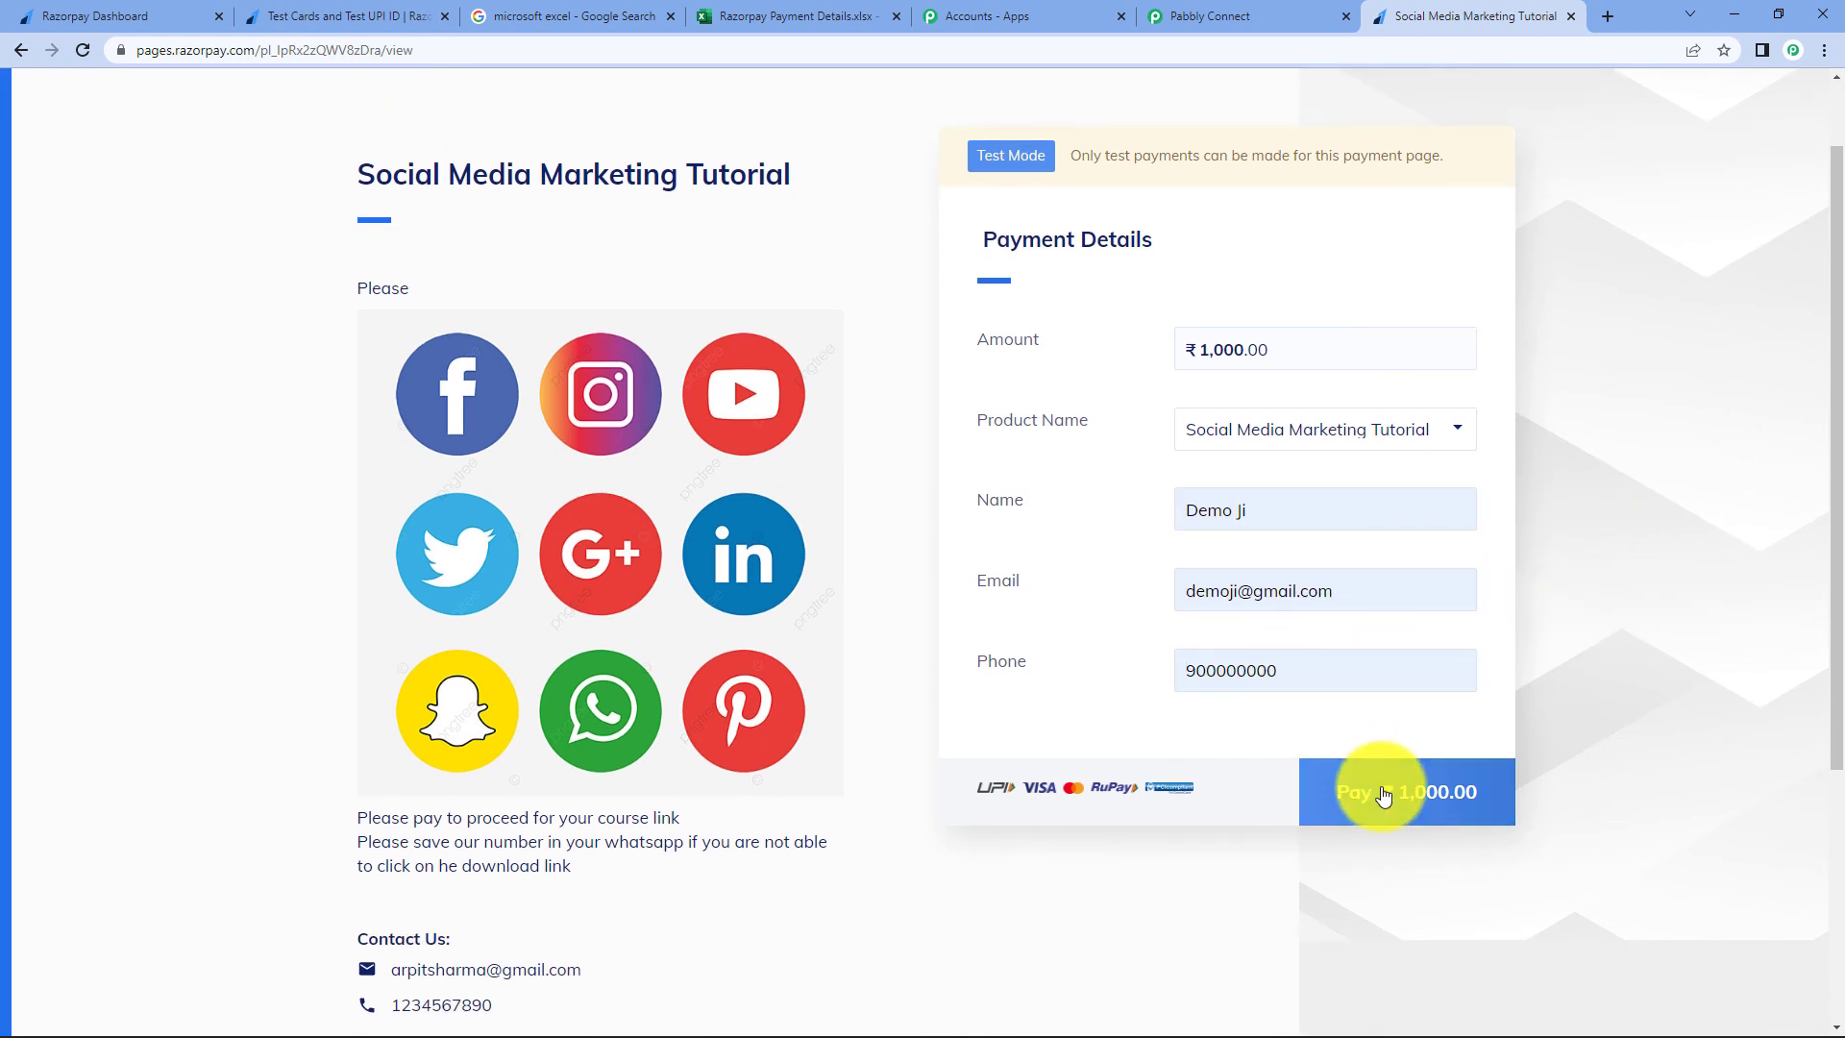
left_click(1374, 786)
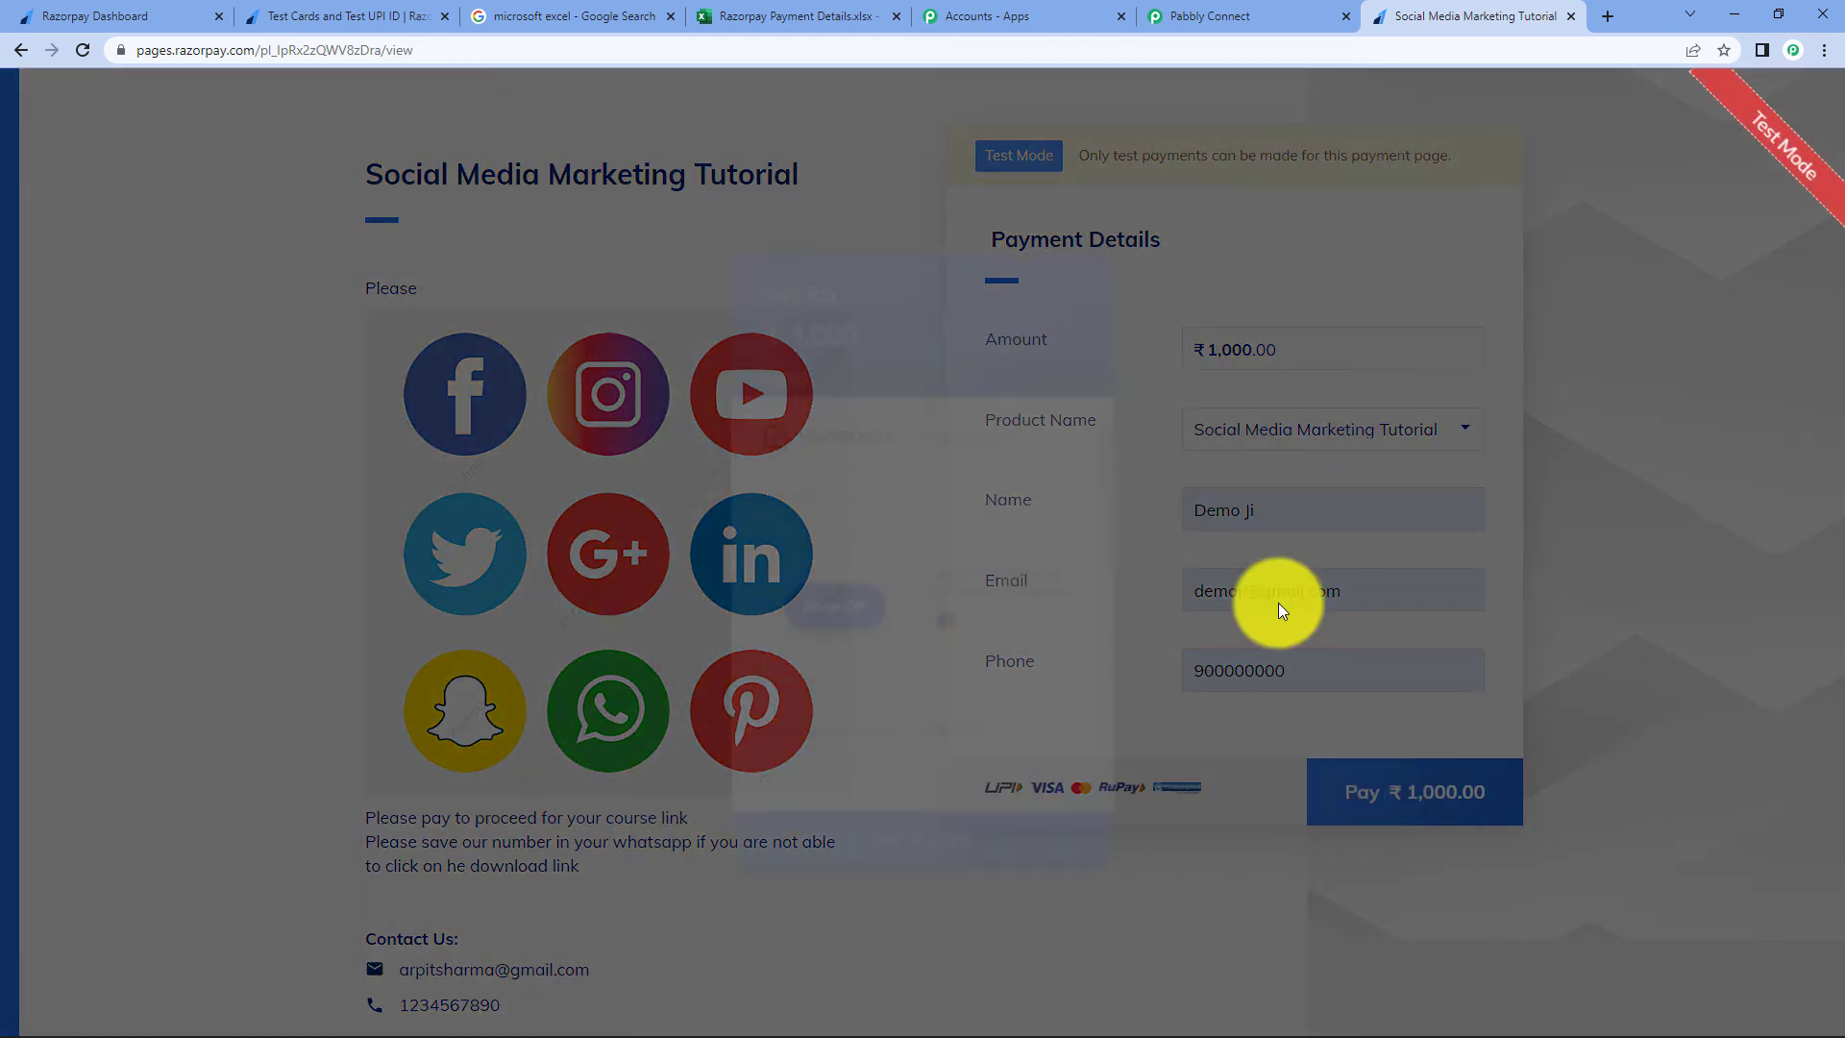
- Choose card payment and paste a test card number copied from the docs tab
scroll(961, 565, "down", 4)
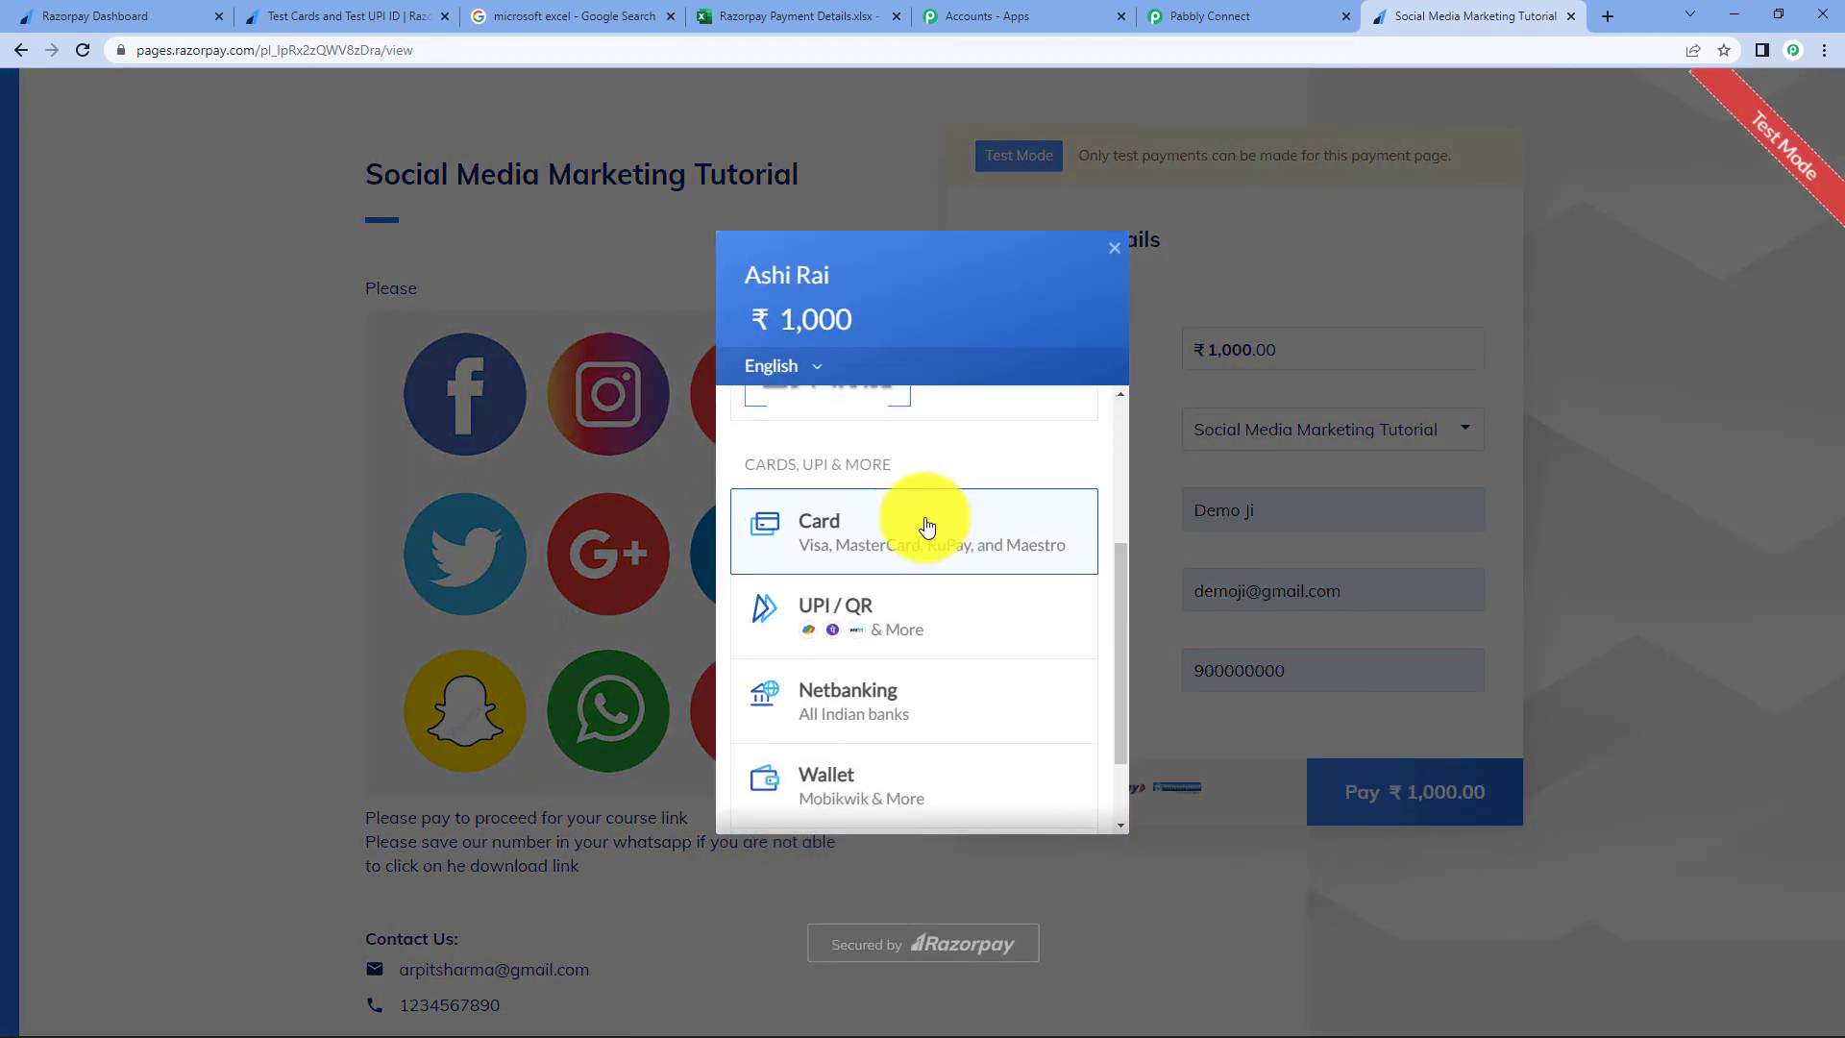
left_click(926, 522)
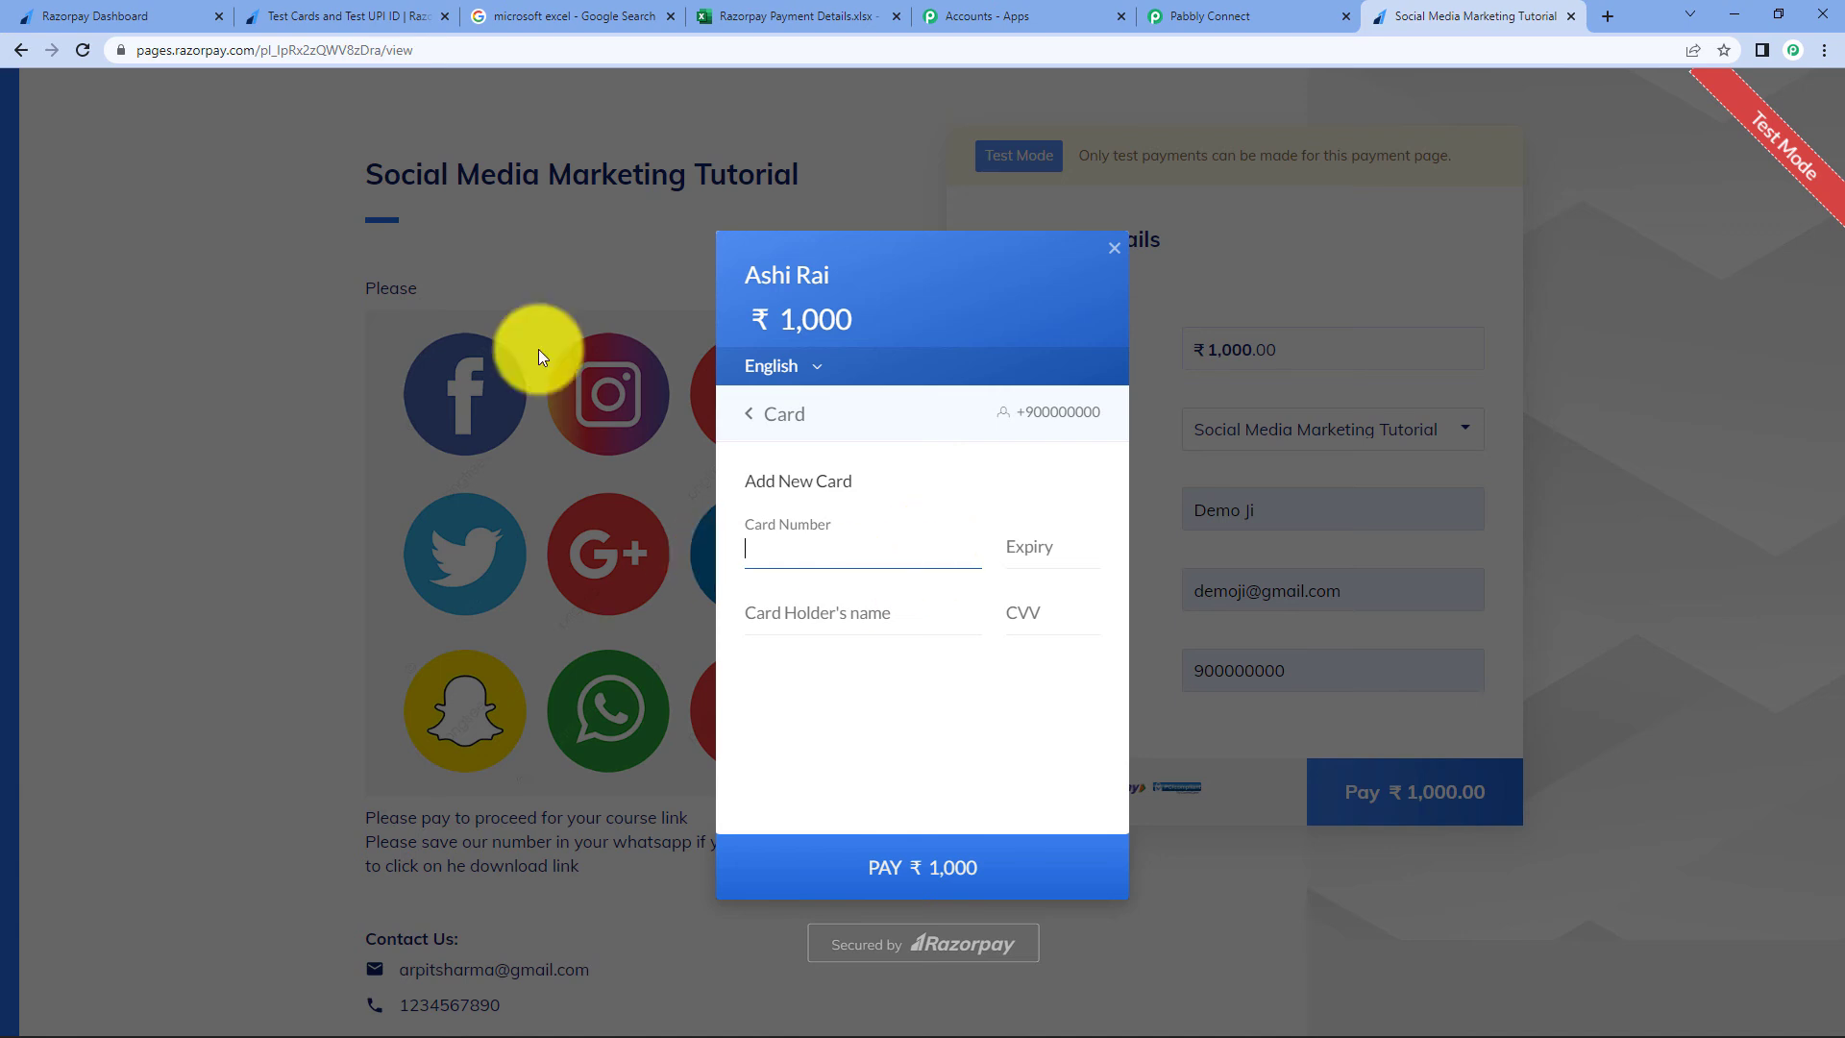
left_click(327, 17)
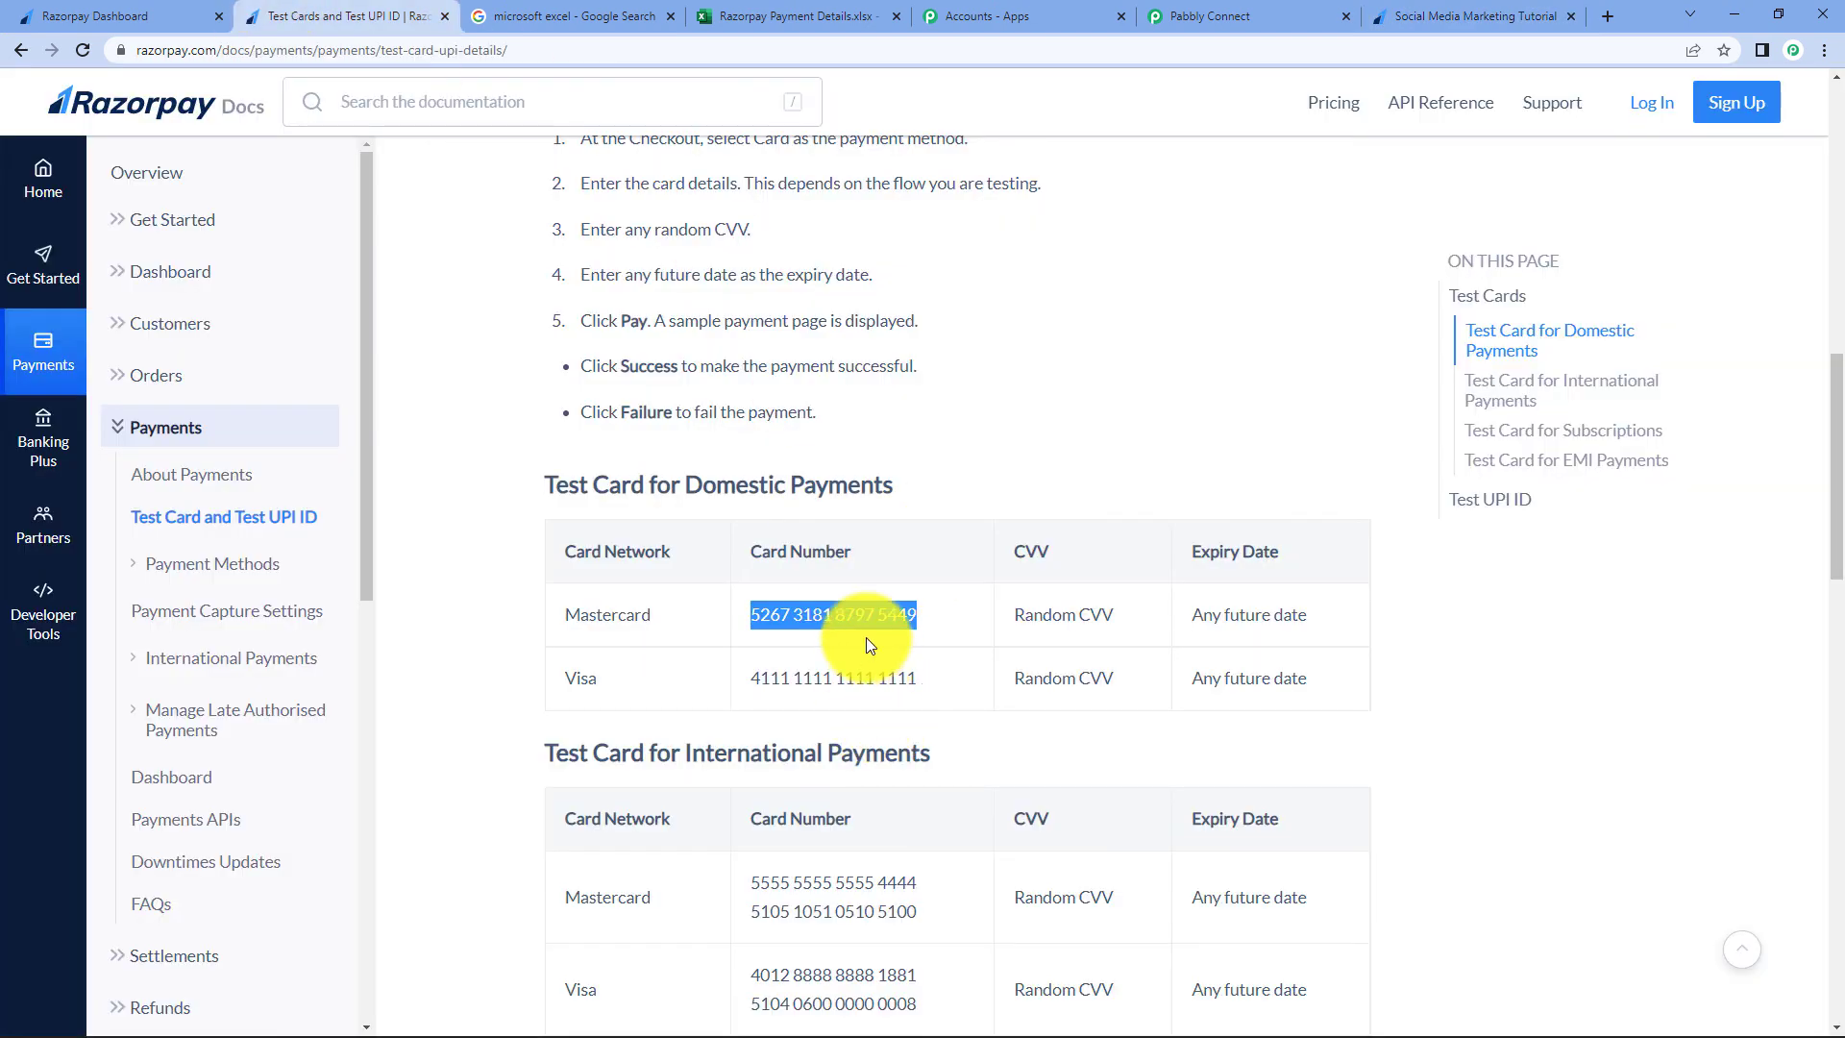
left_click(1426, 14)
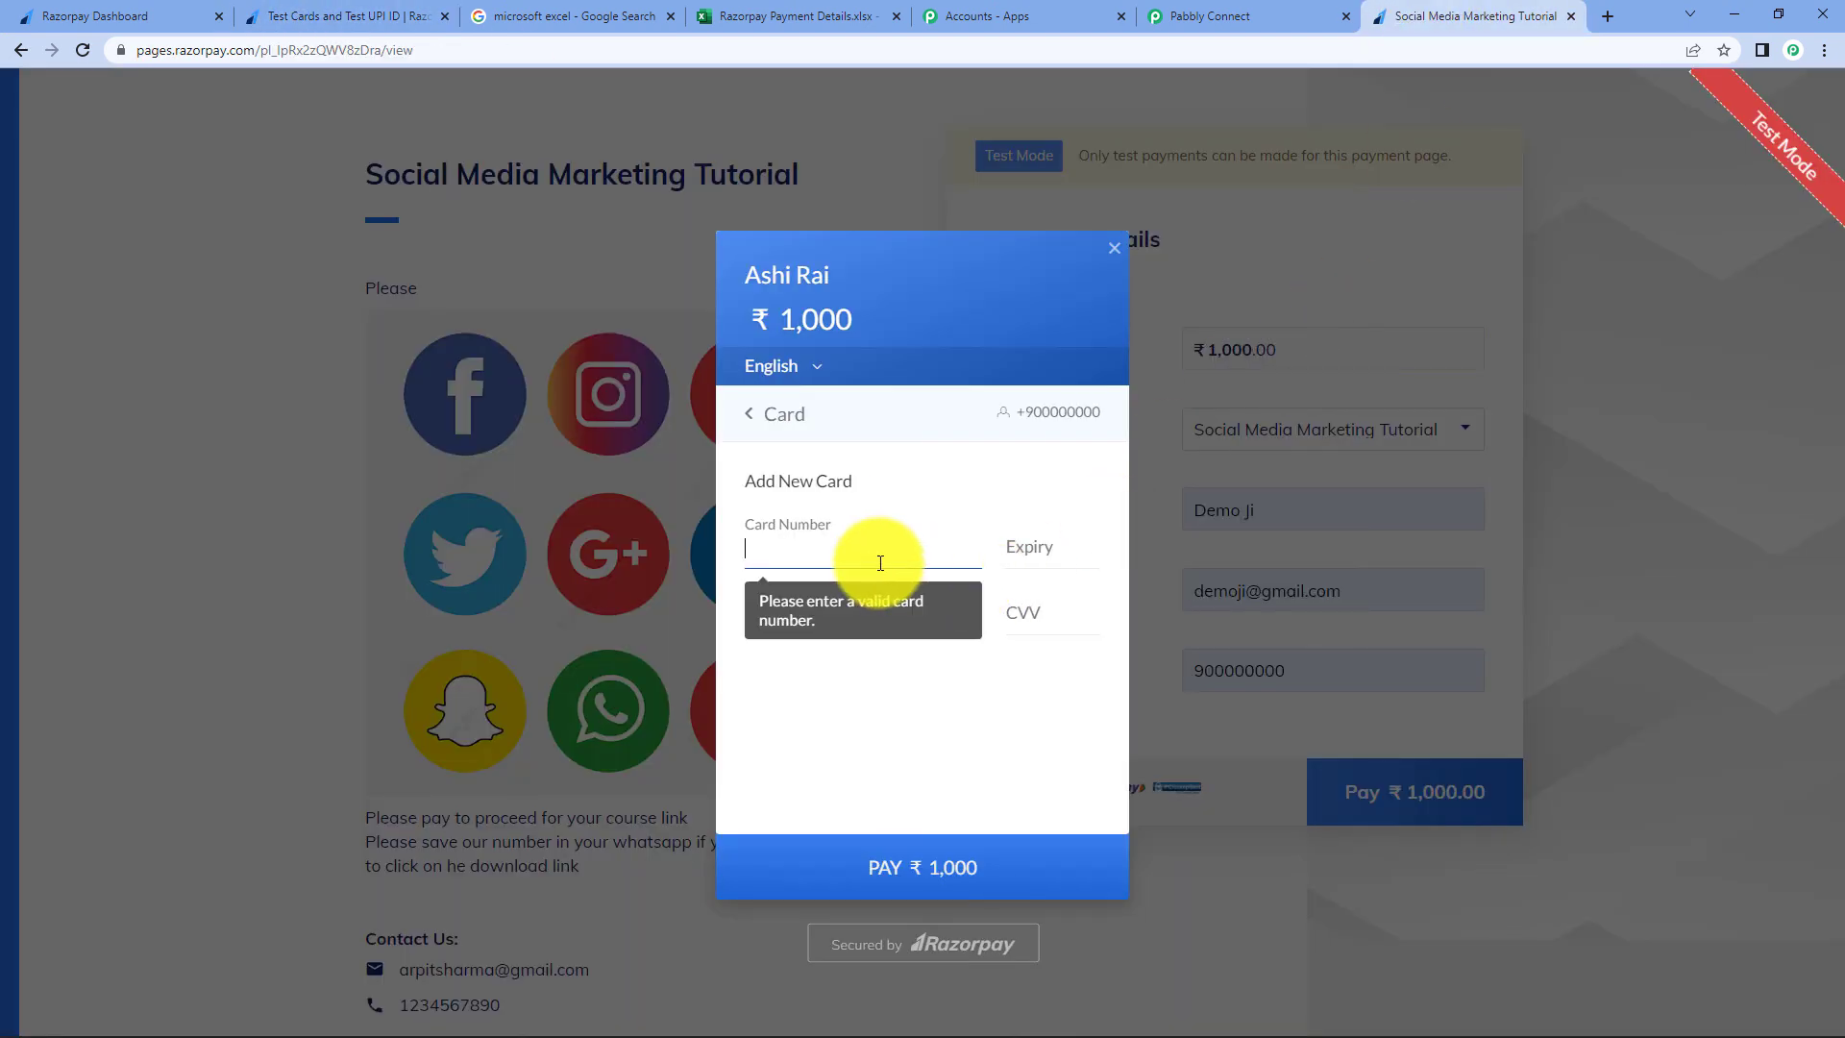
key("ctrl+v")
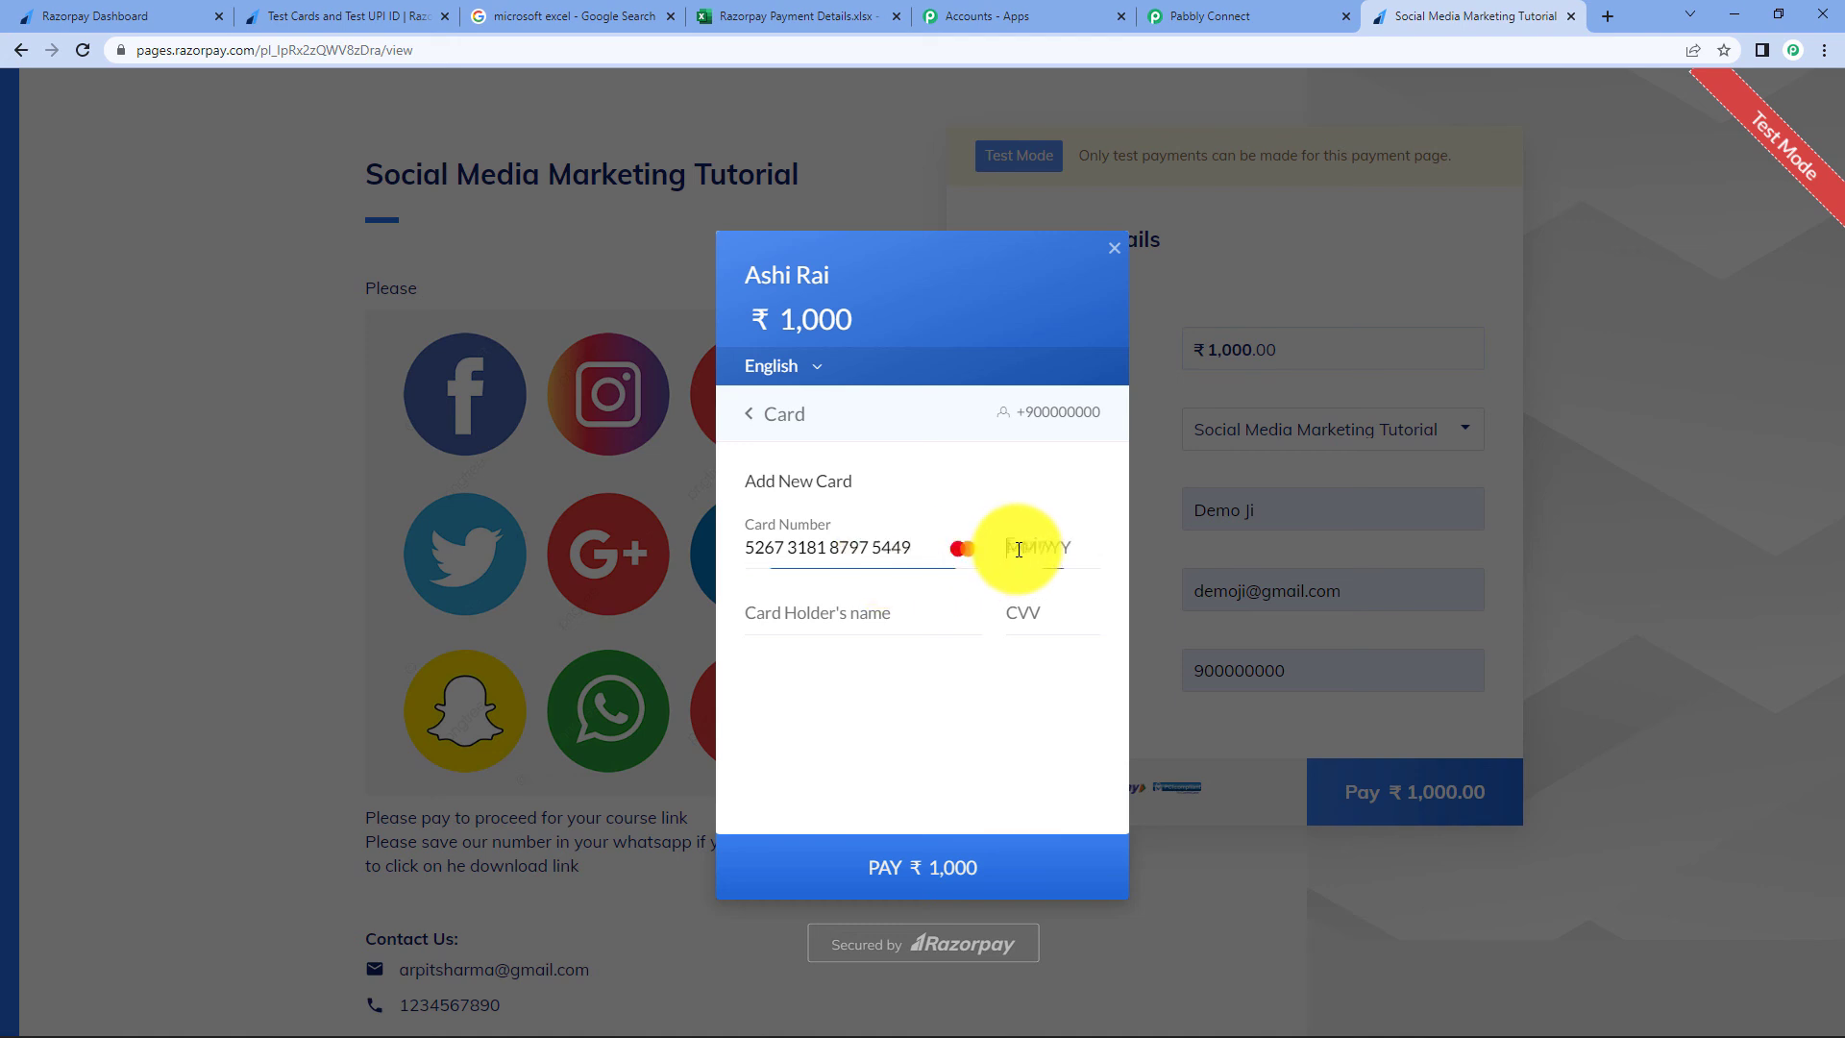
left_click(1017, 545)
type("0223")
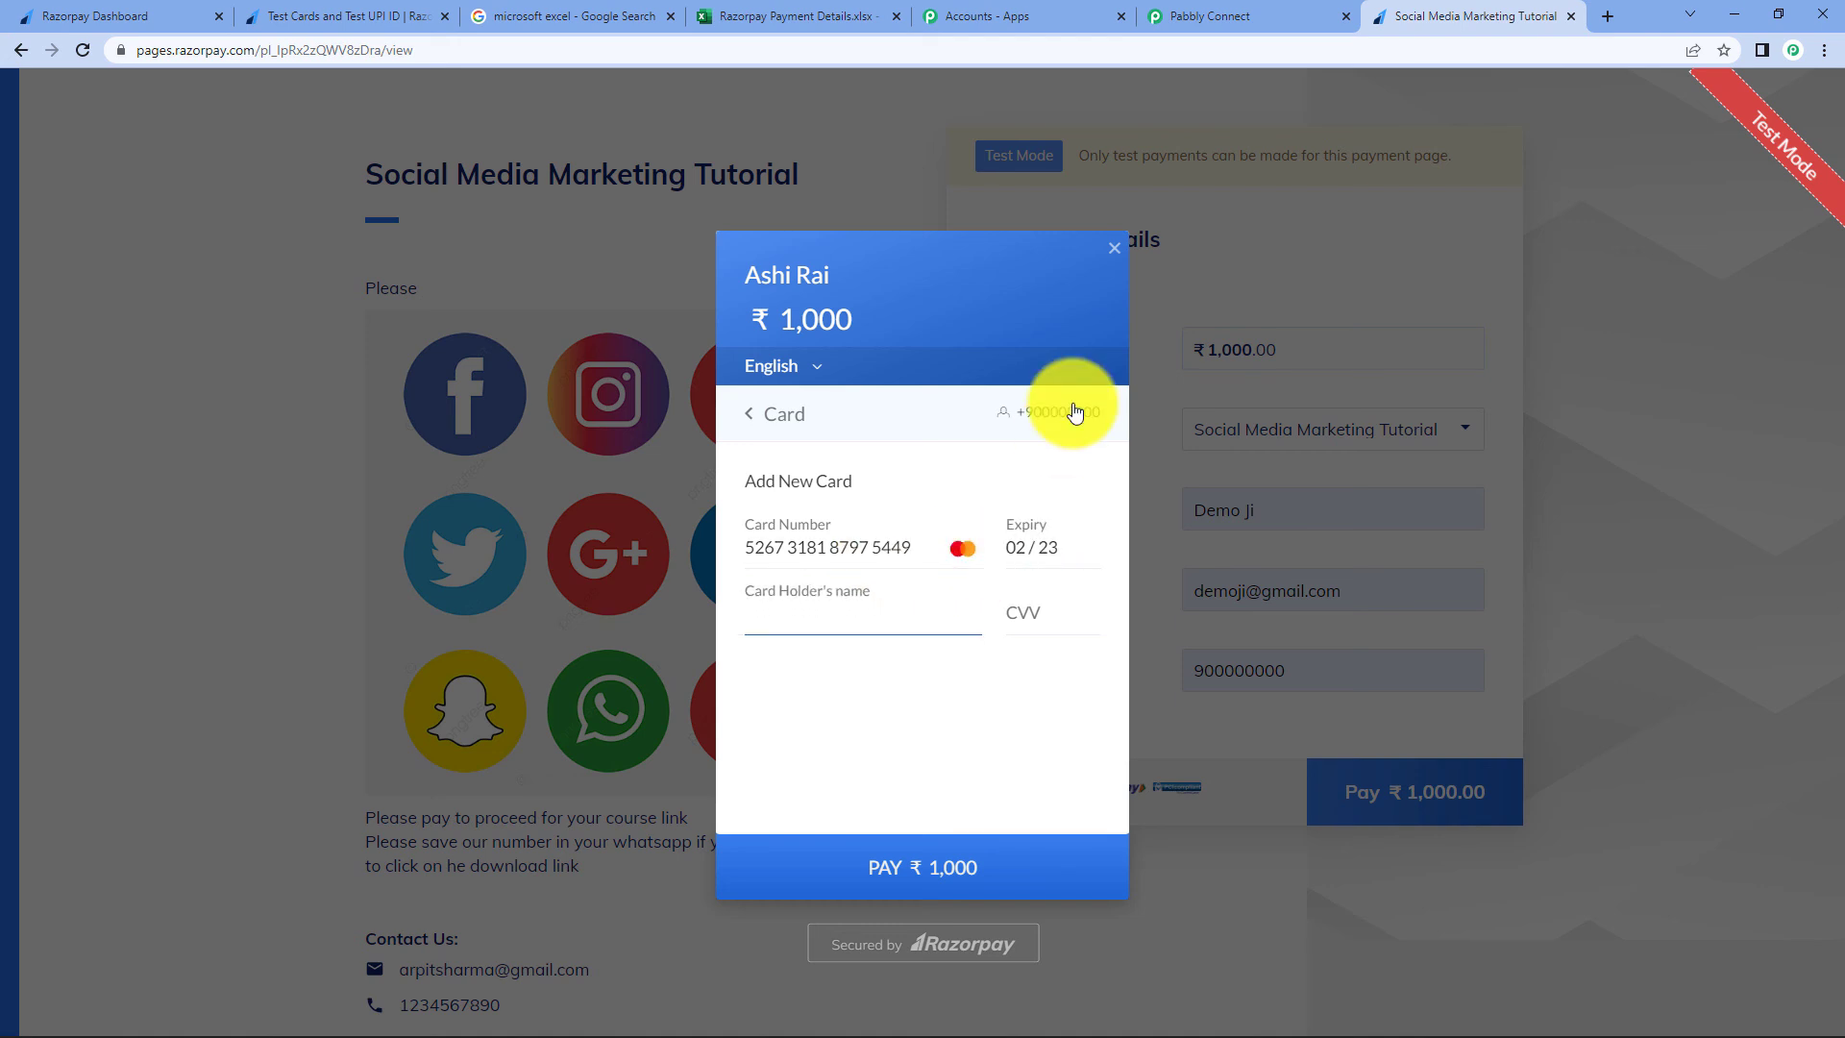
type("Demo")
left_click(1068, 607)
type("123")
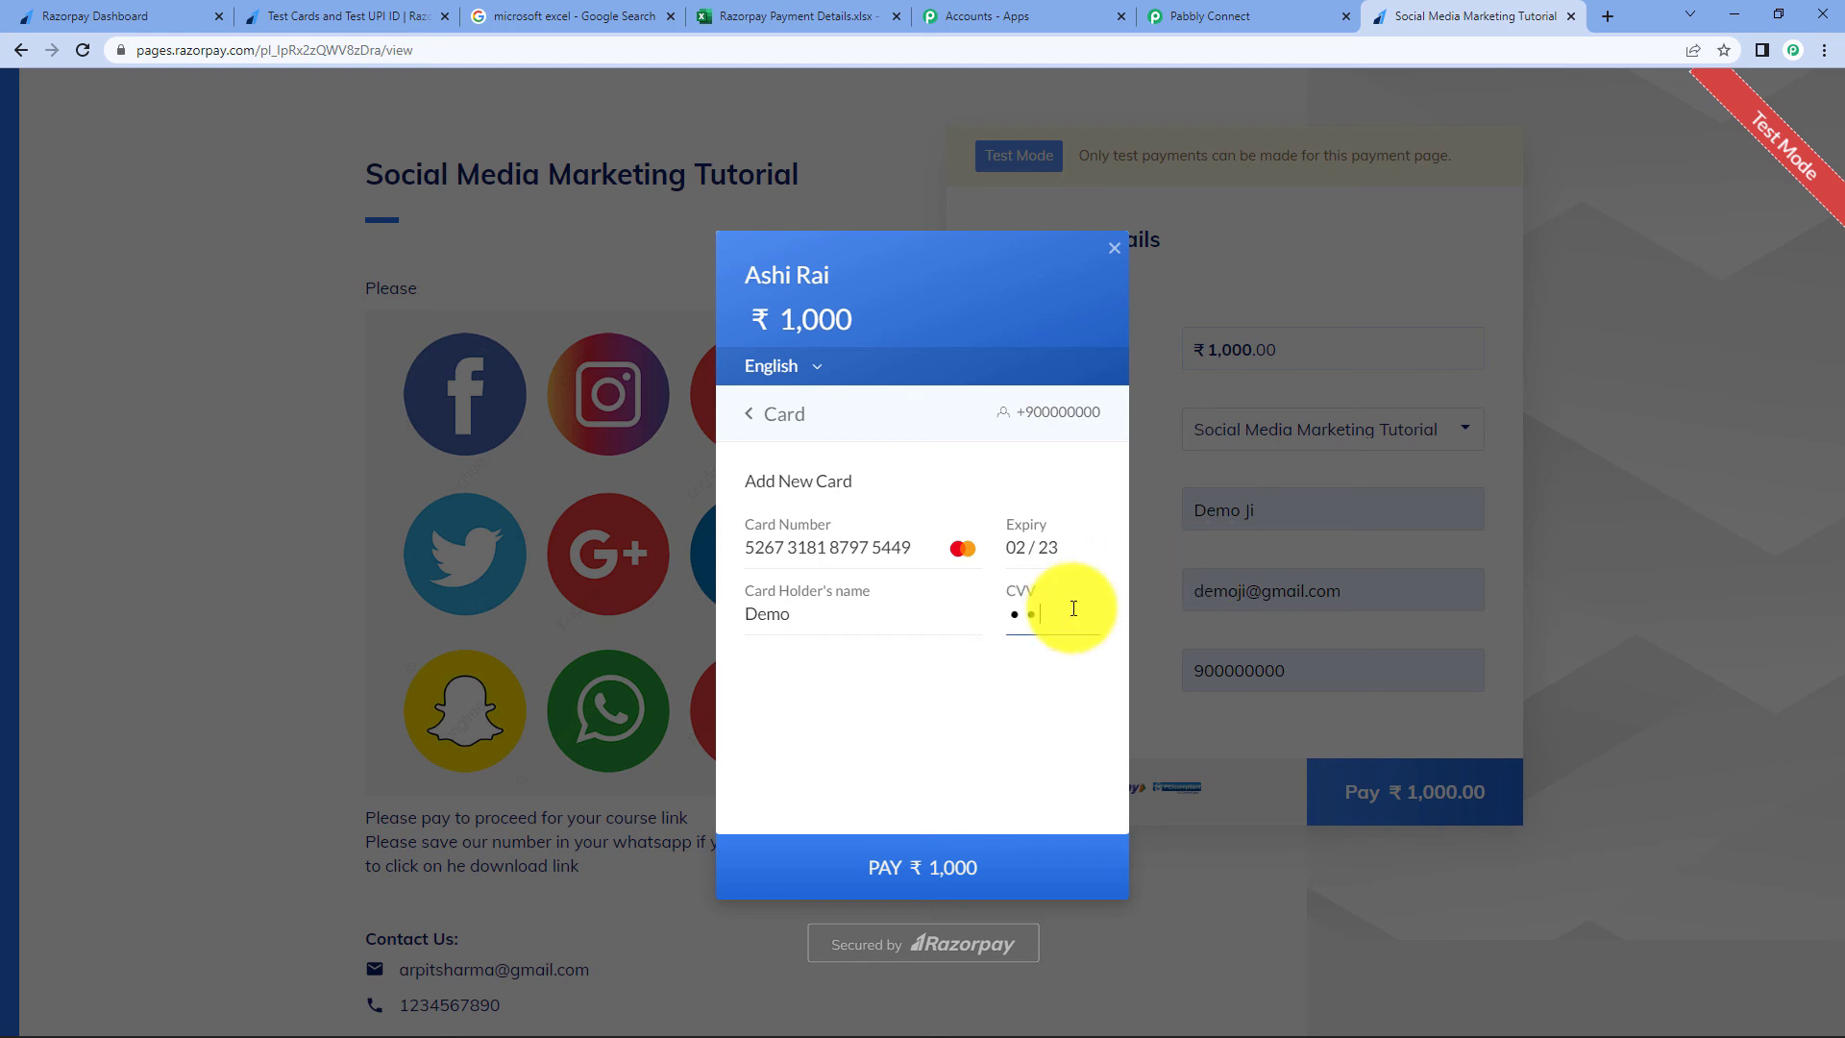
left_click(960, 869)
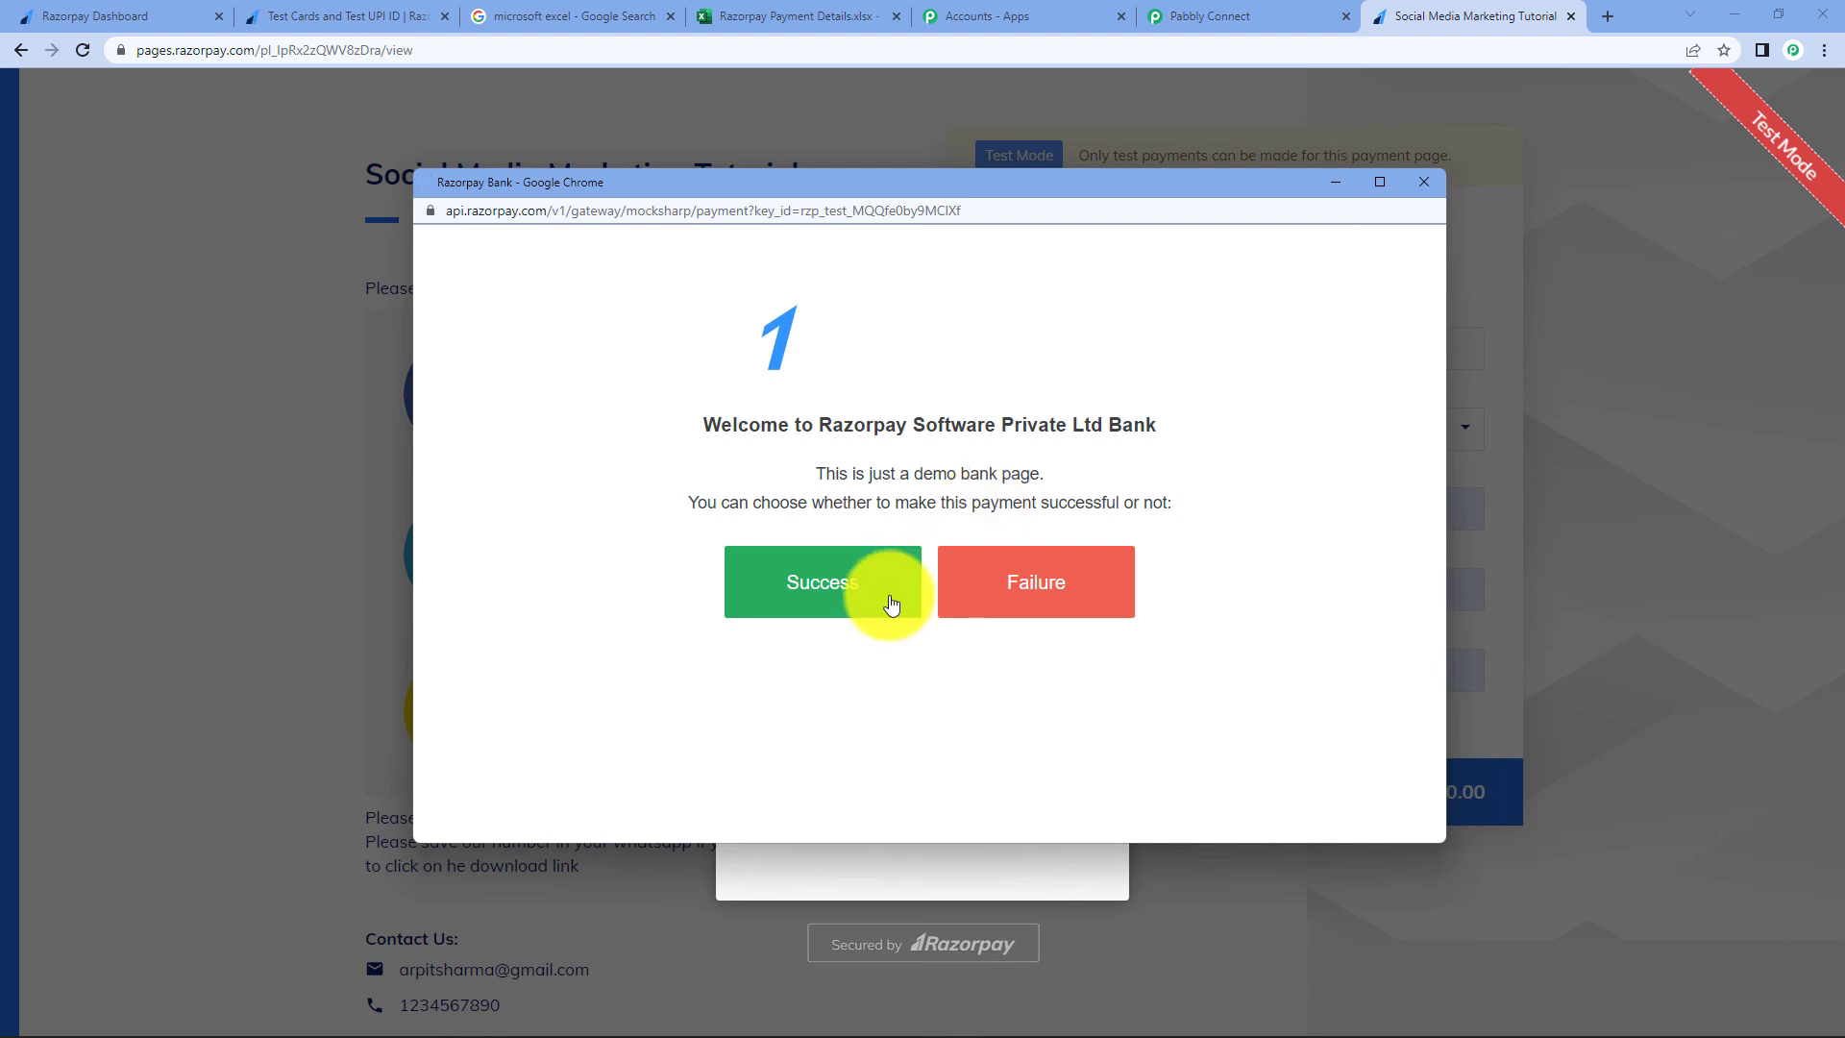
left_click(892, 602)
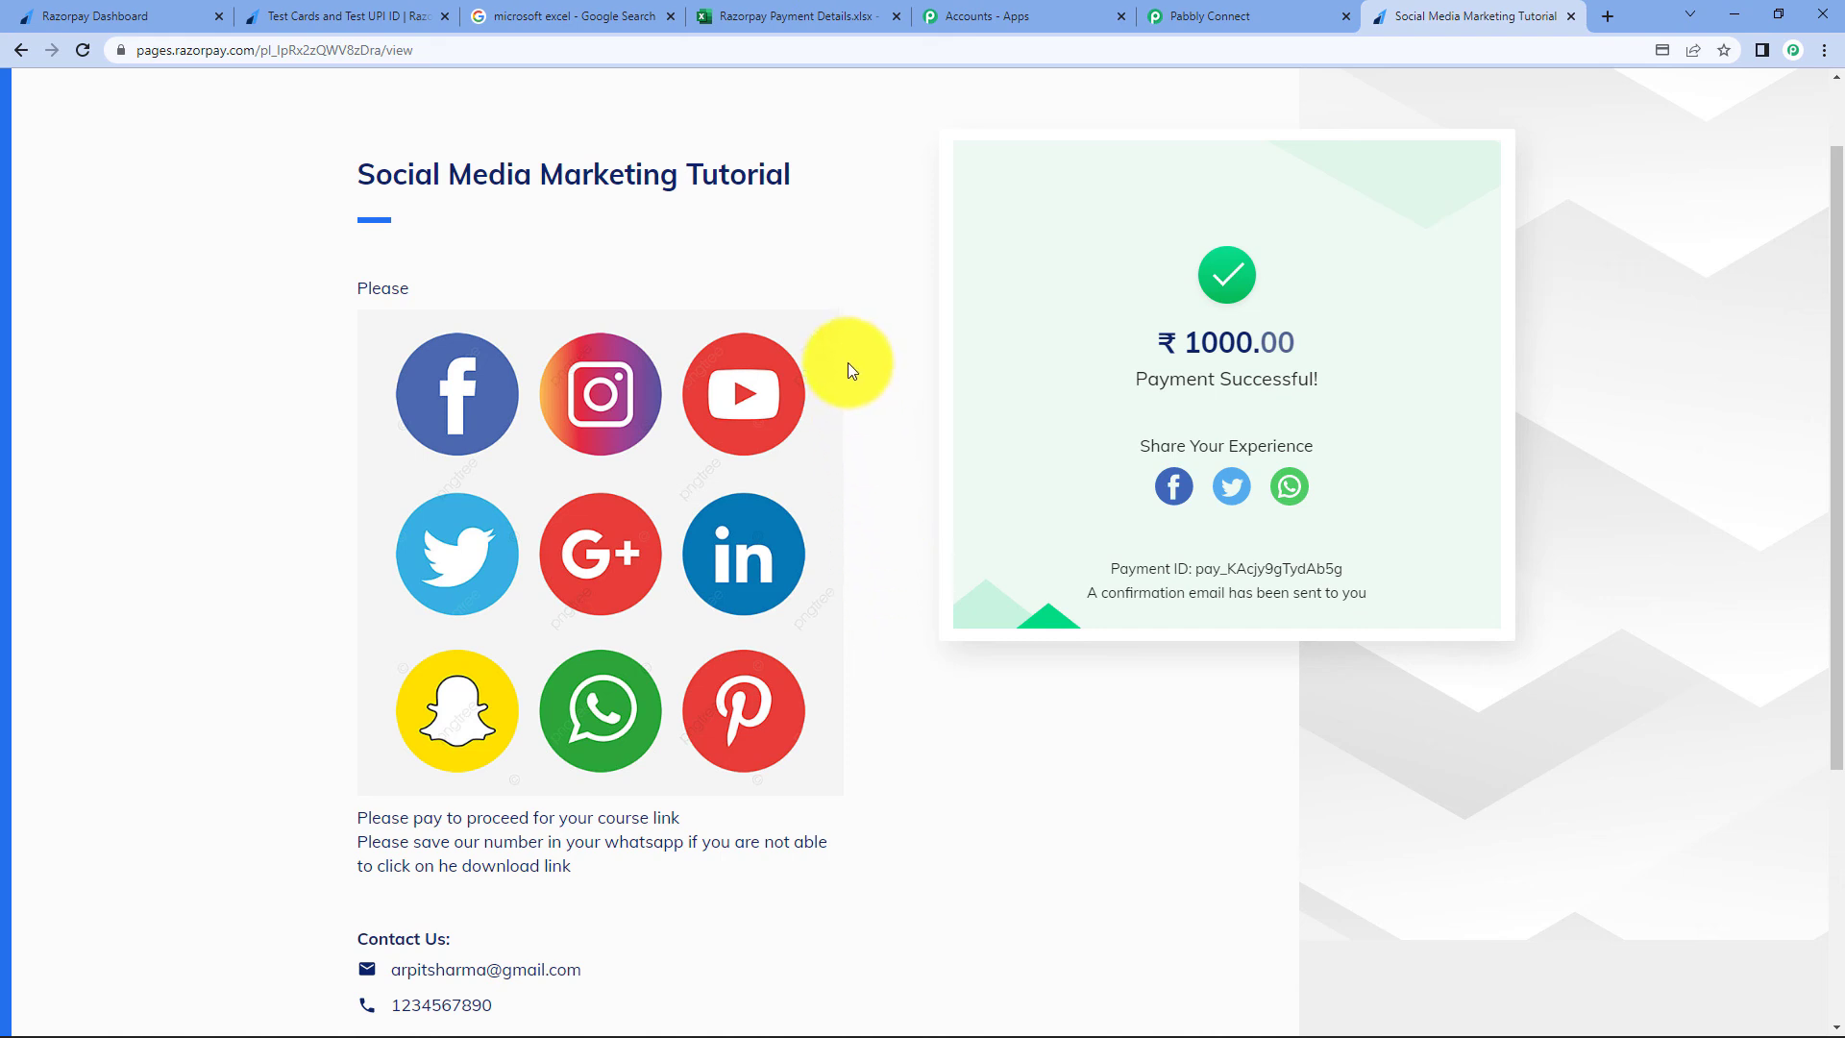
left_click(746, 15)
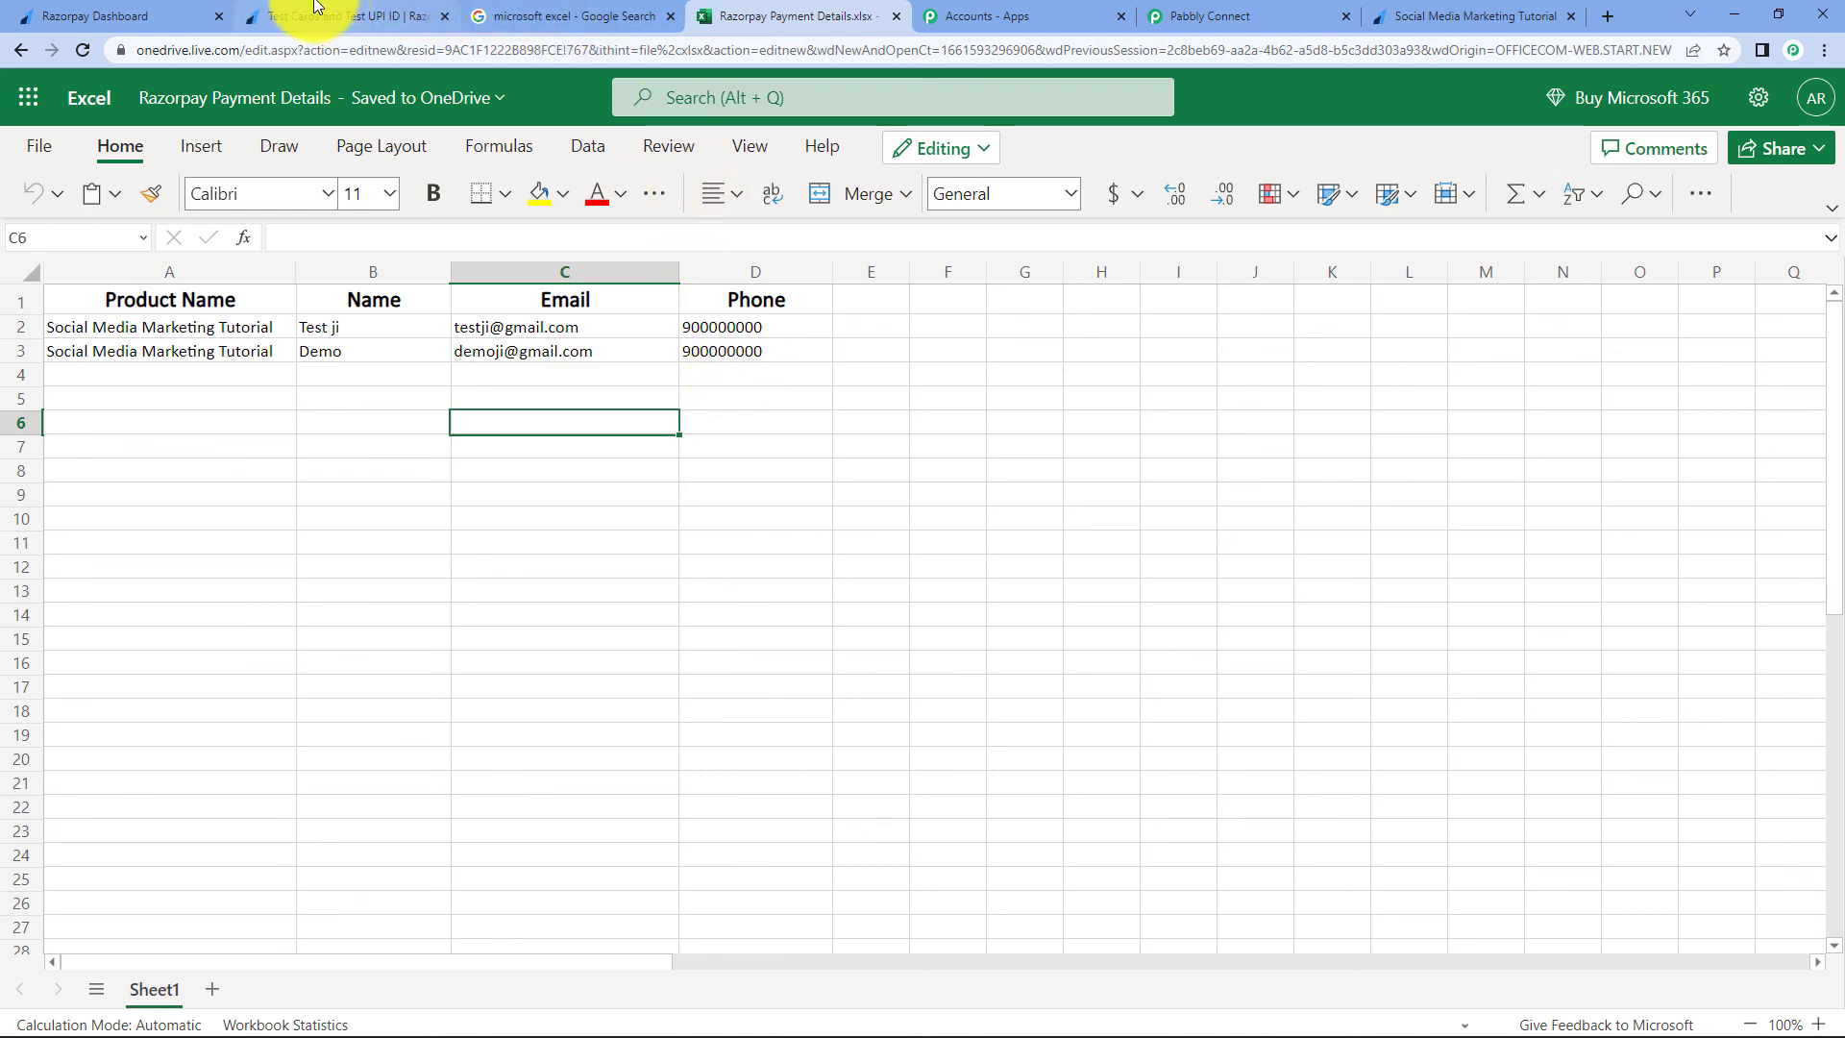
- Collapse the Excel Add Row and Razorpay trigger panels to view the whole workflow
left_click(1237, 15)
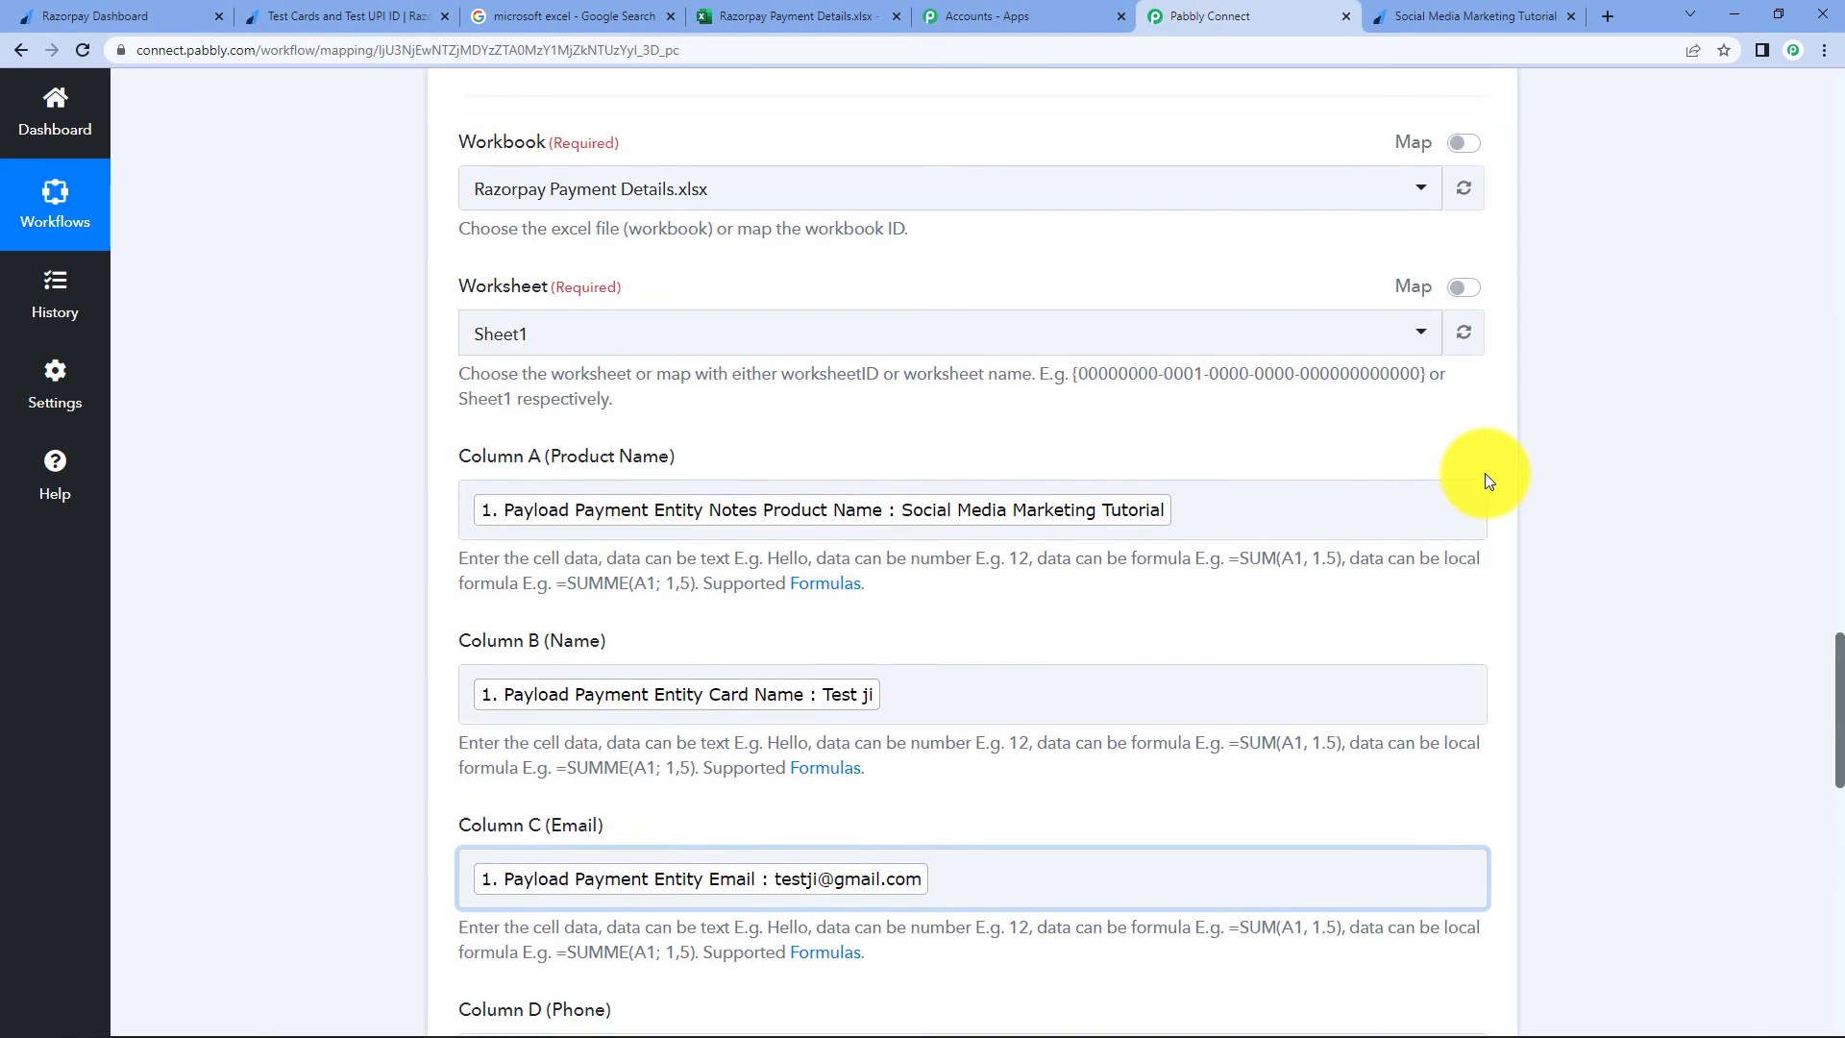
scroll(1484, 473, "up", 7)
left_click(889, 404)
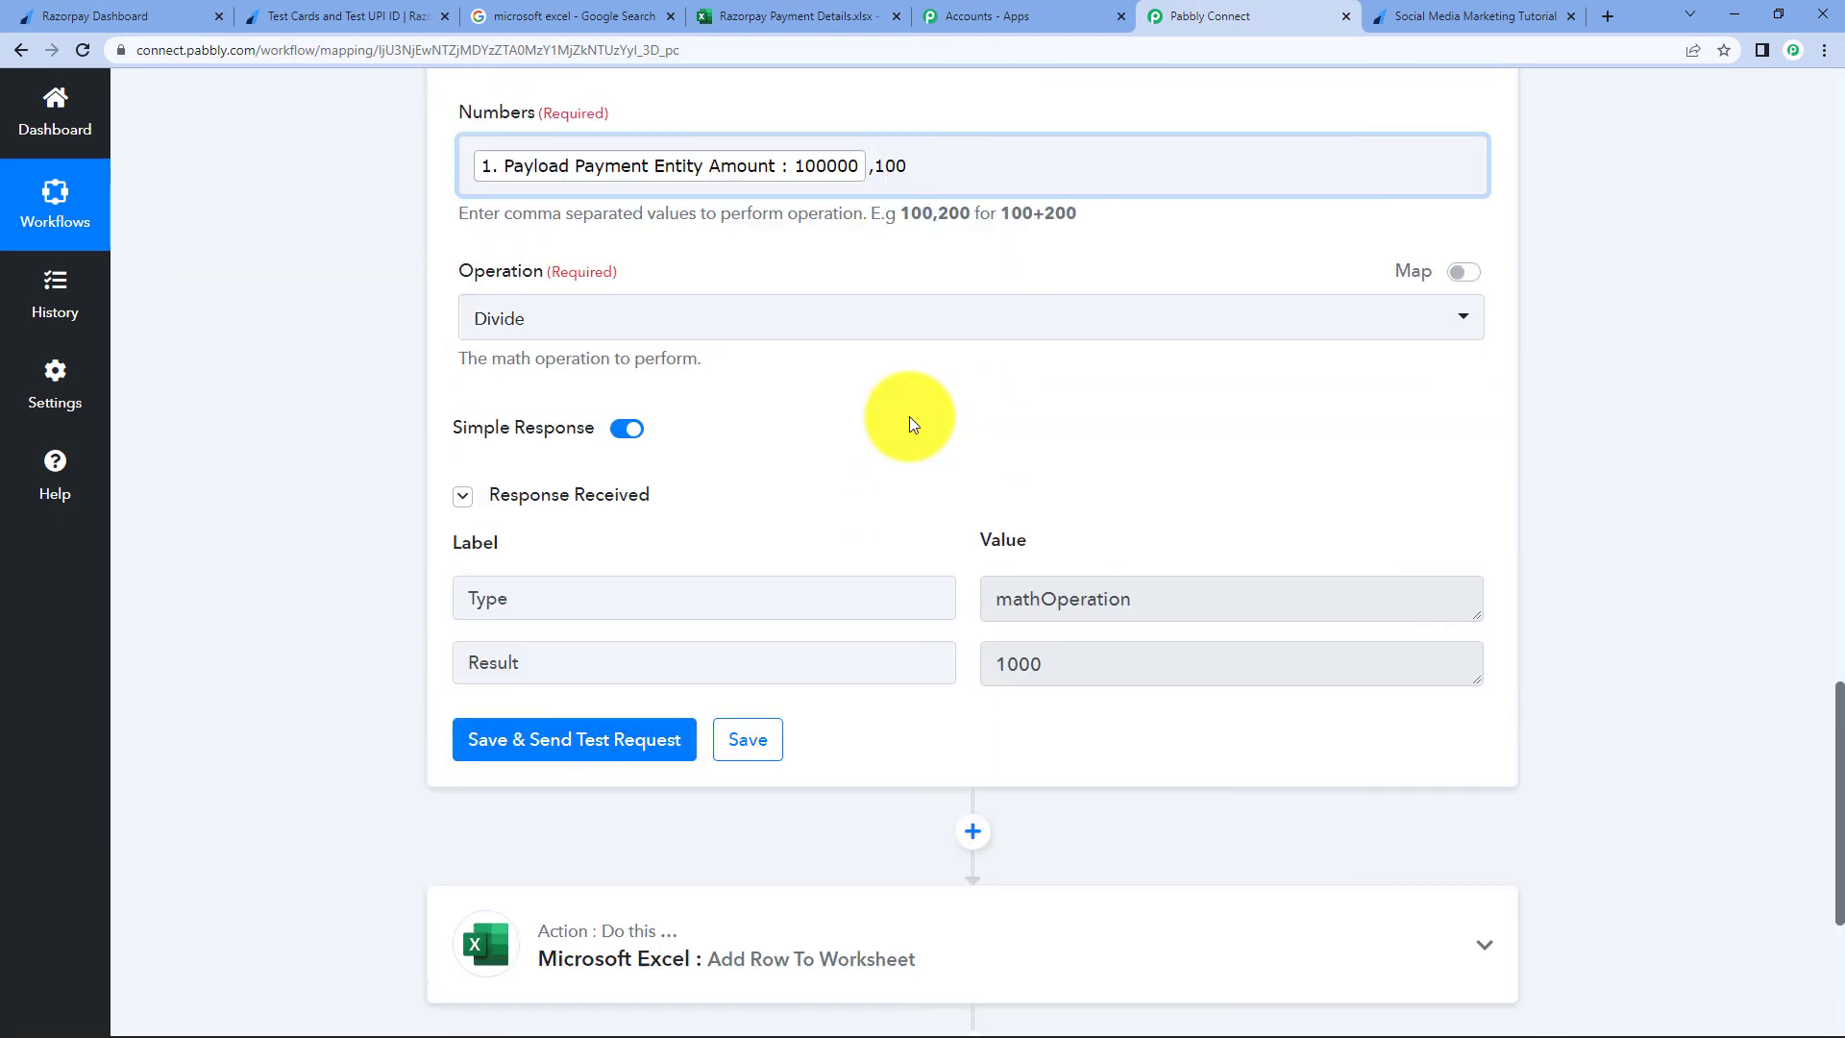
scroll(909, 417, "up", 15)
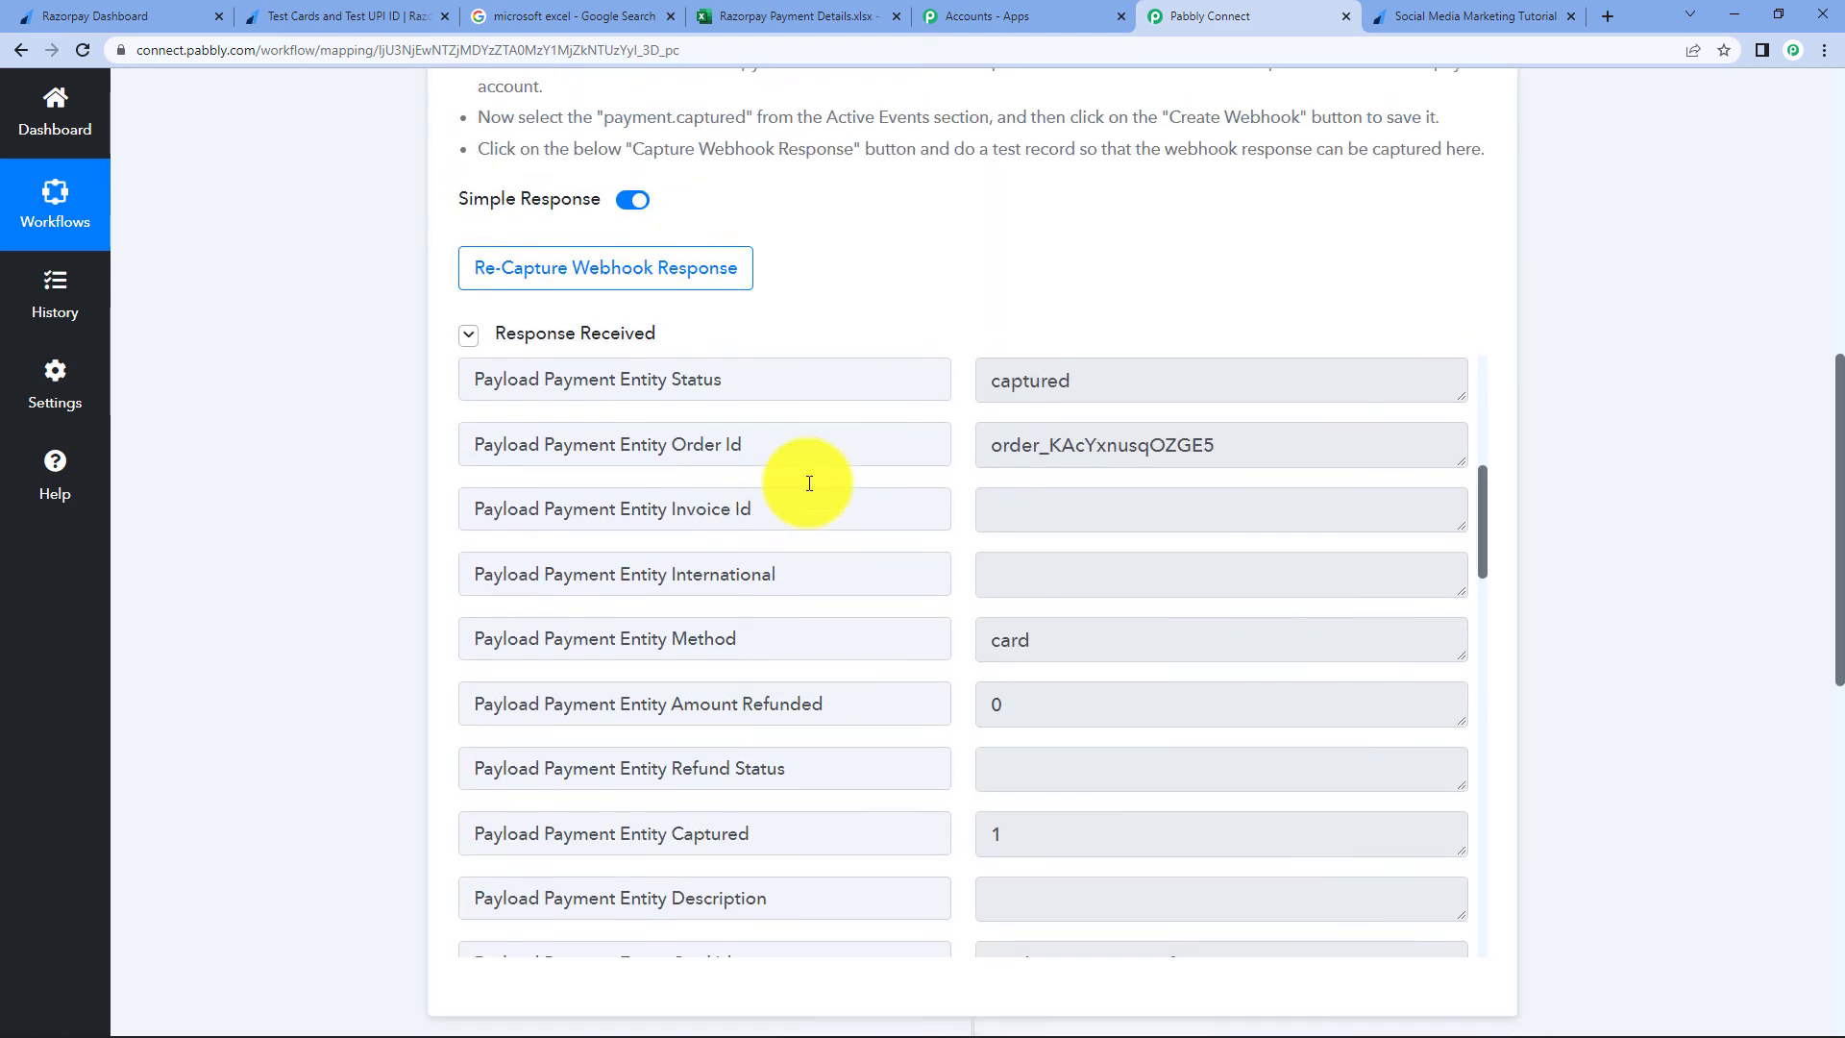
scroll(808, 484, "up", 10)
left_click(884, 485)
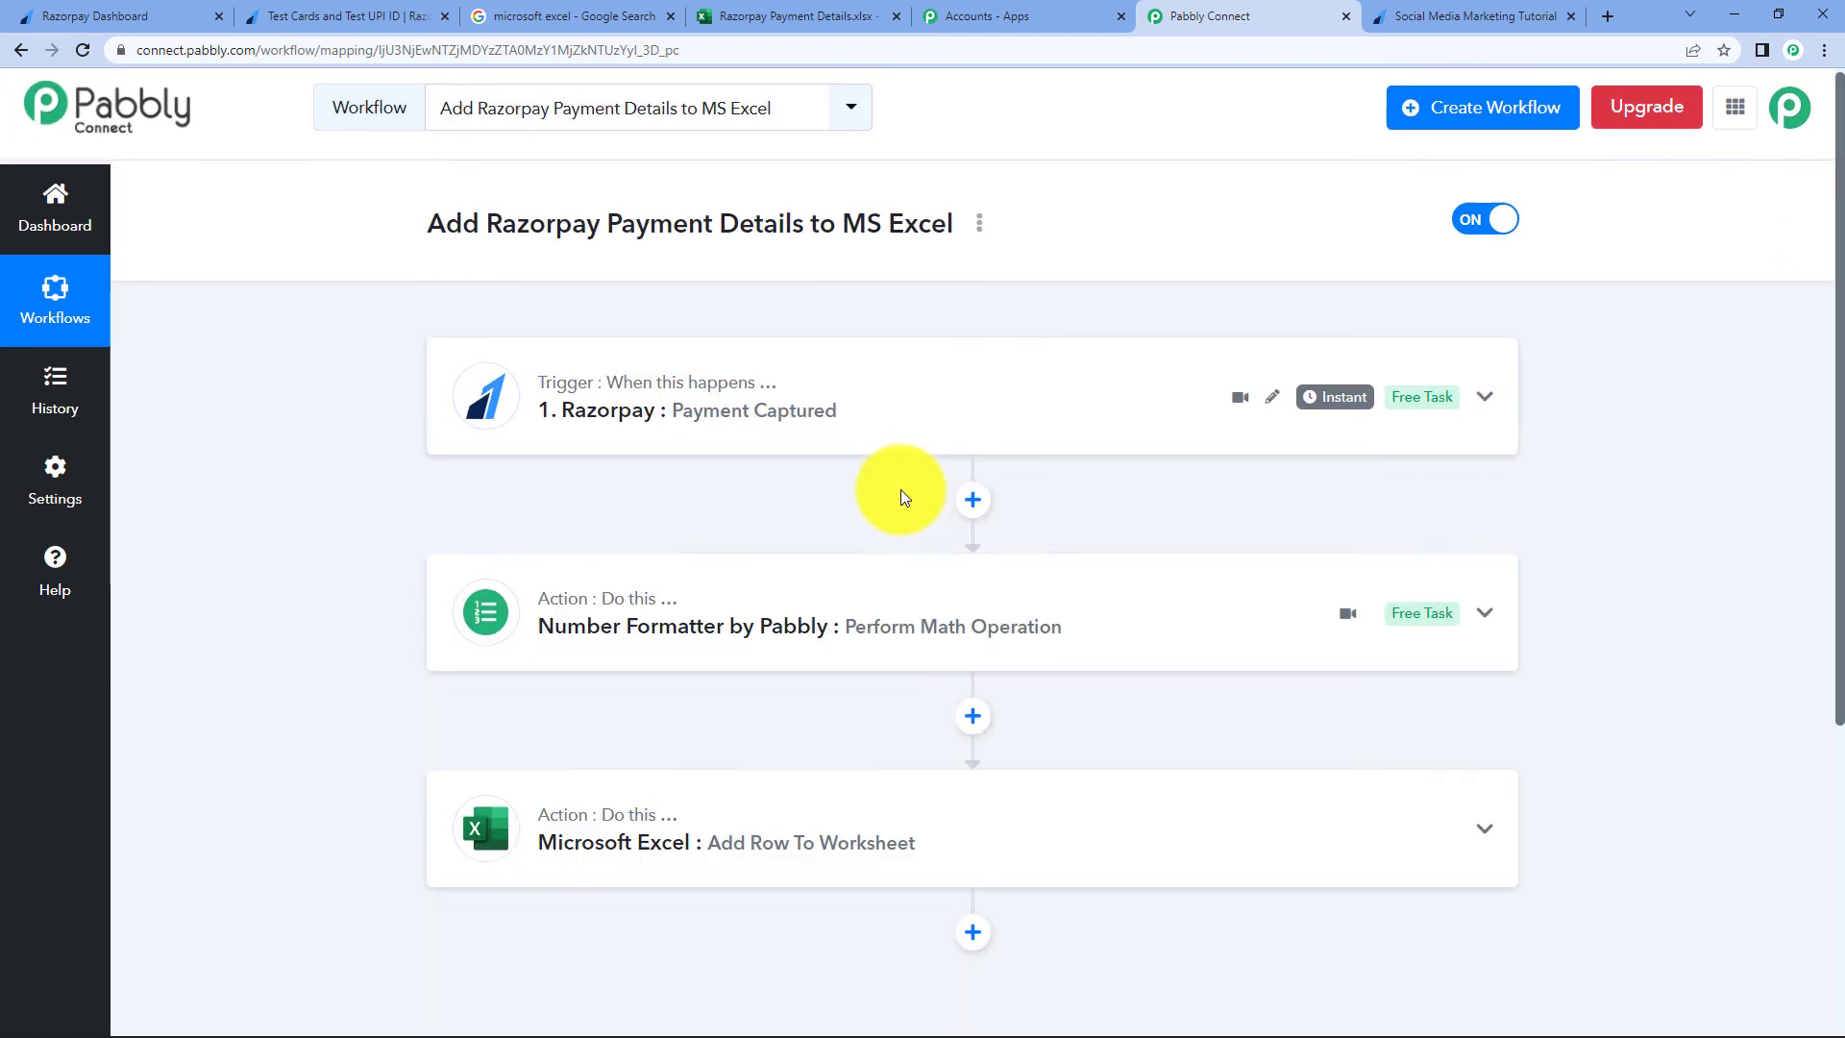
scroll(865, 462, "down", 2)
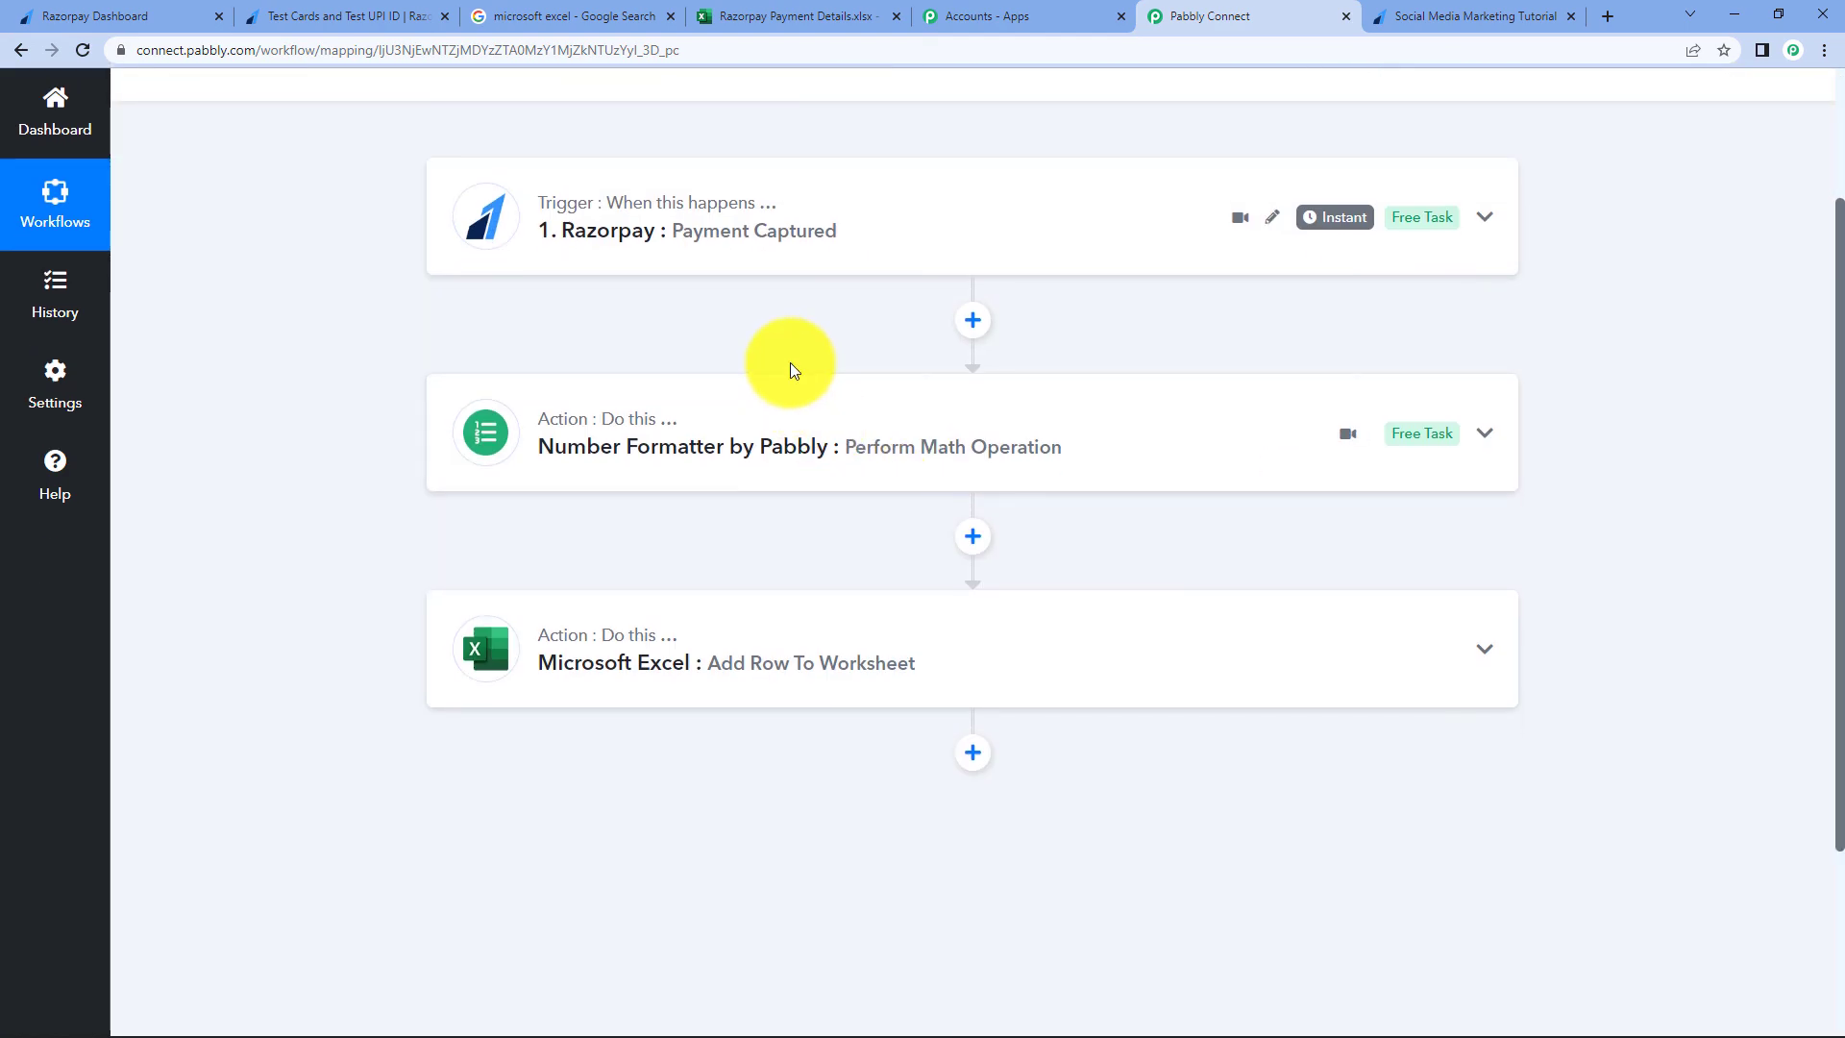